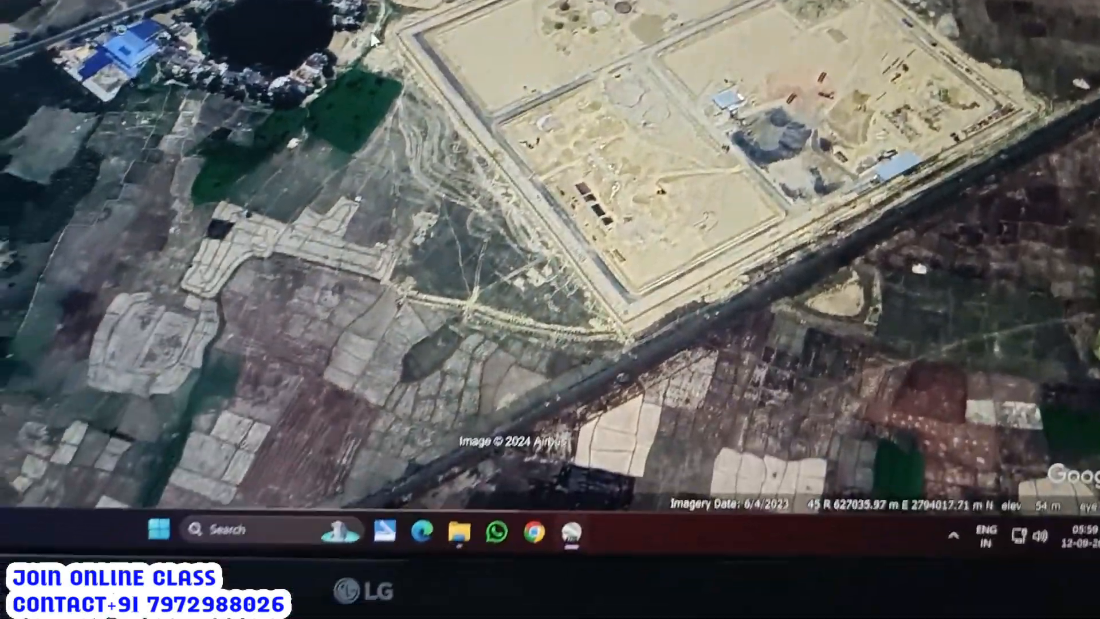
# Examine the walled Malda Ethanol Plant site, its corners and its surroundings in the satellite imagery.
pyautogui.scroll(-4, 403, 96)
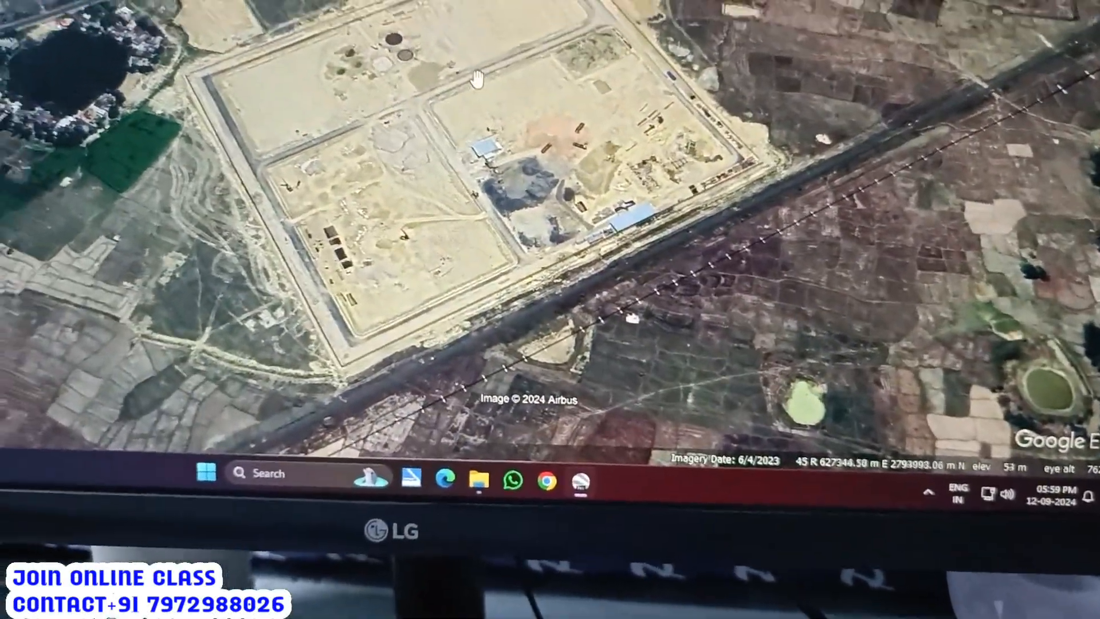
pyautogui.scroll(2, 402, 97)
pyautogui.scroll(2, 486, 80)
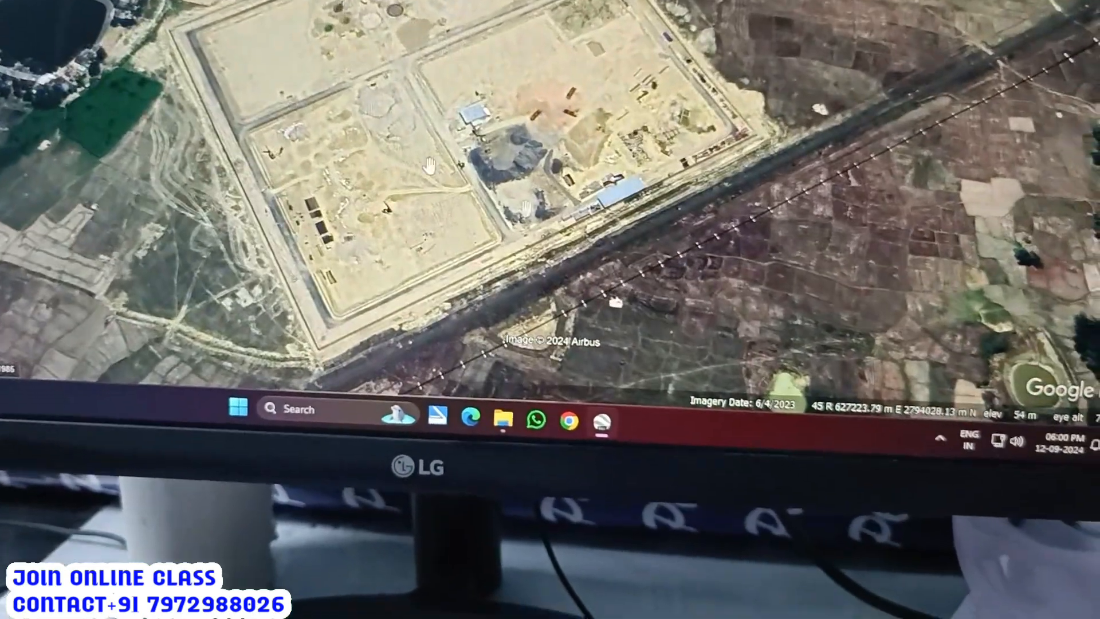
pyautogui.scroll(2, 597, 142)
pyautogui.moveTo(643, 120); pyautogui.dragTo(650, 73)
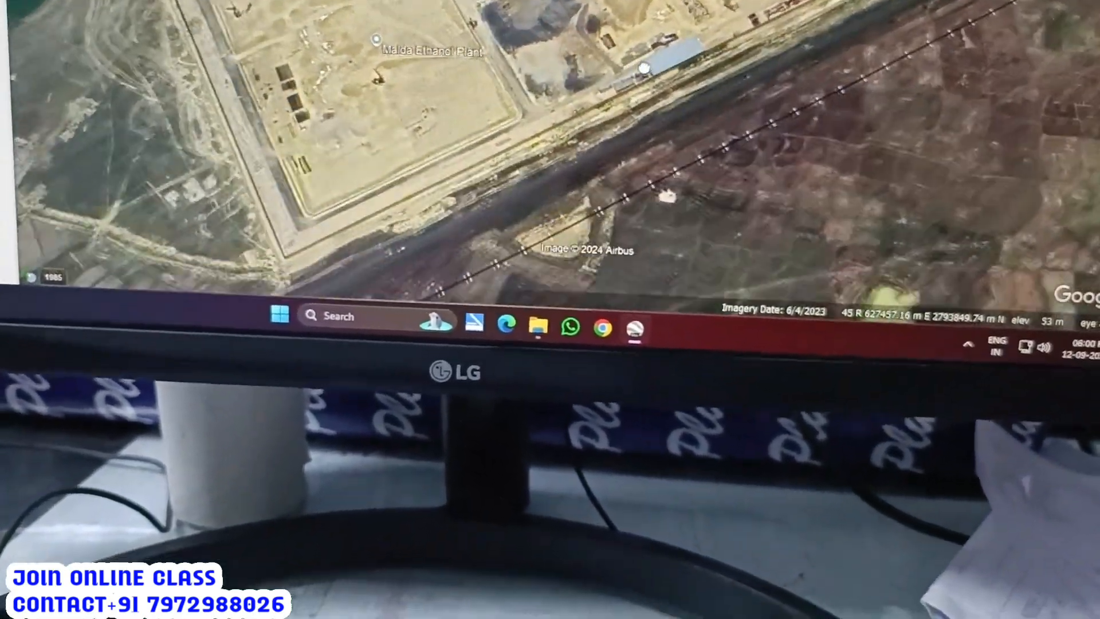
pyautogui.scroll(2, 450, 111)
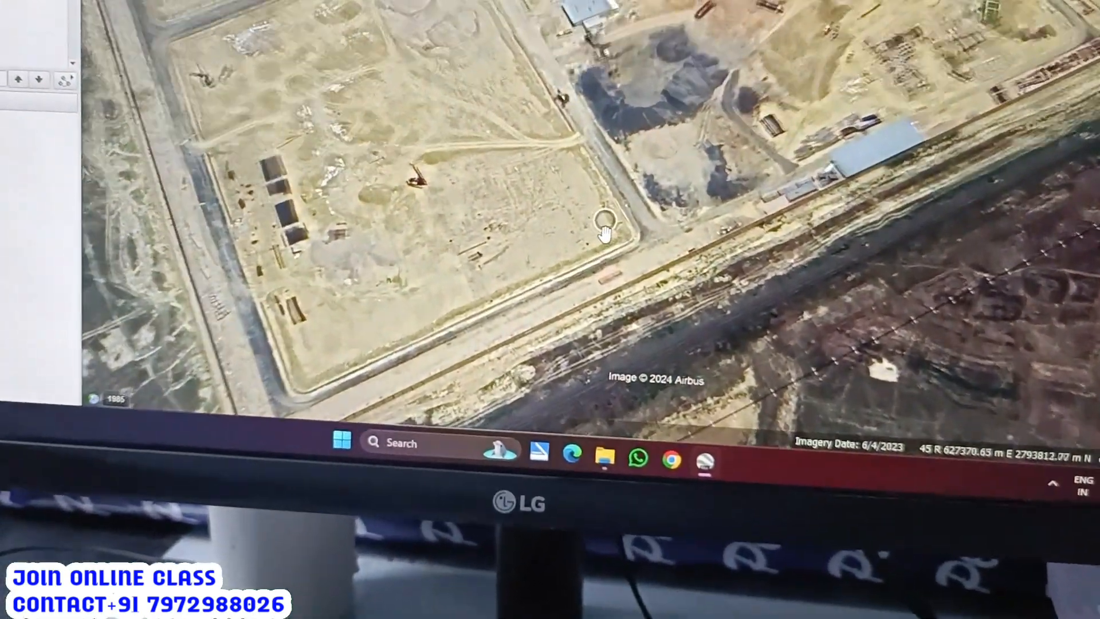
pyautogui.scroll(-3, 573, 196)
pyautogui.scroll(-2, 594, 267)
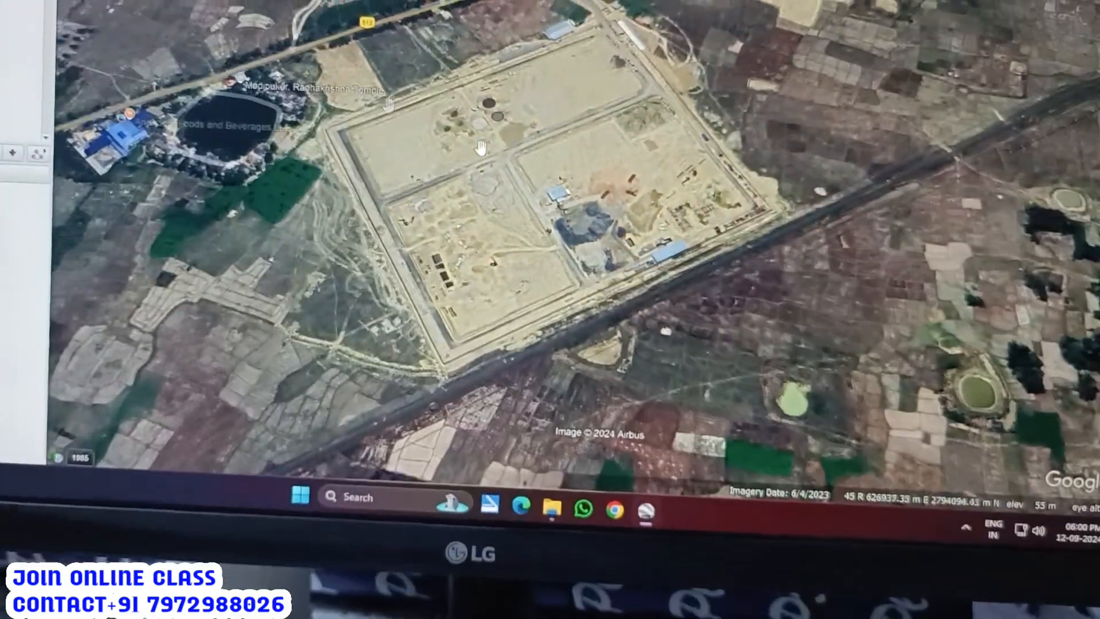
pyautogui.moveTo(595, 222); pyautogui.dragTo(520, 281)
pyautogui.scroll(-3, 520, 281)
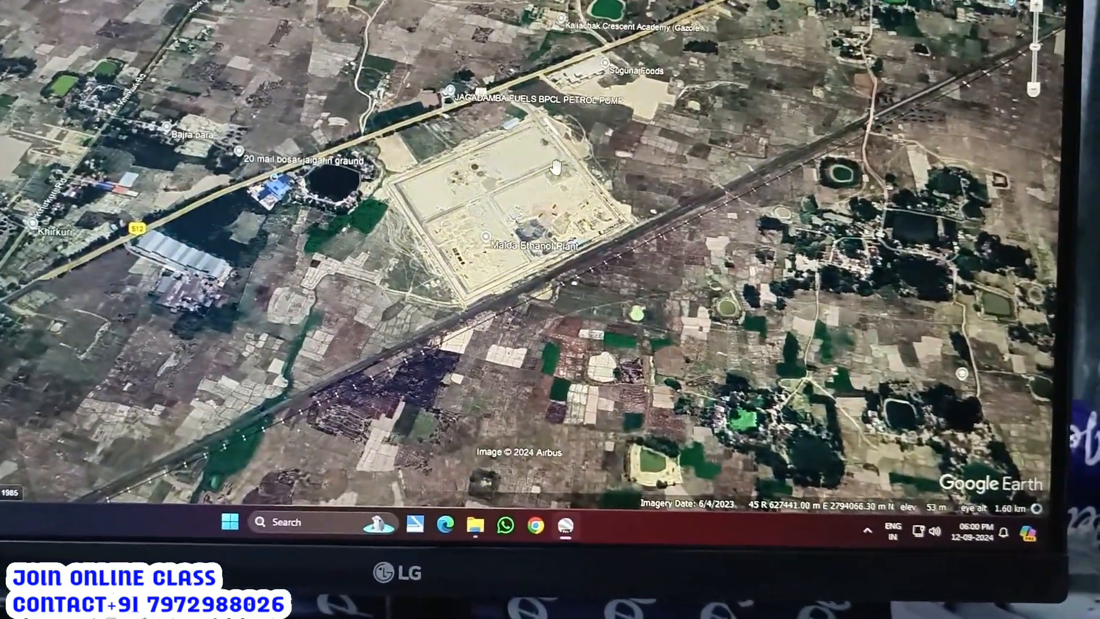
pyautogui.scroll(3, 528, 211)
pyautogui.scroll(3, 518, 154)
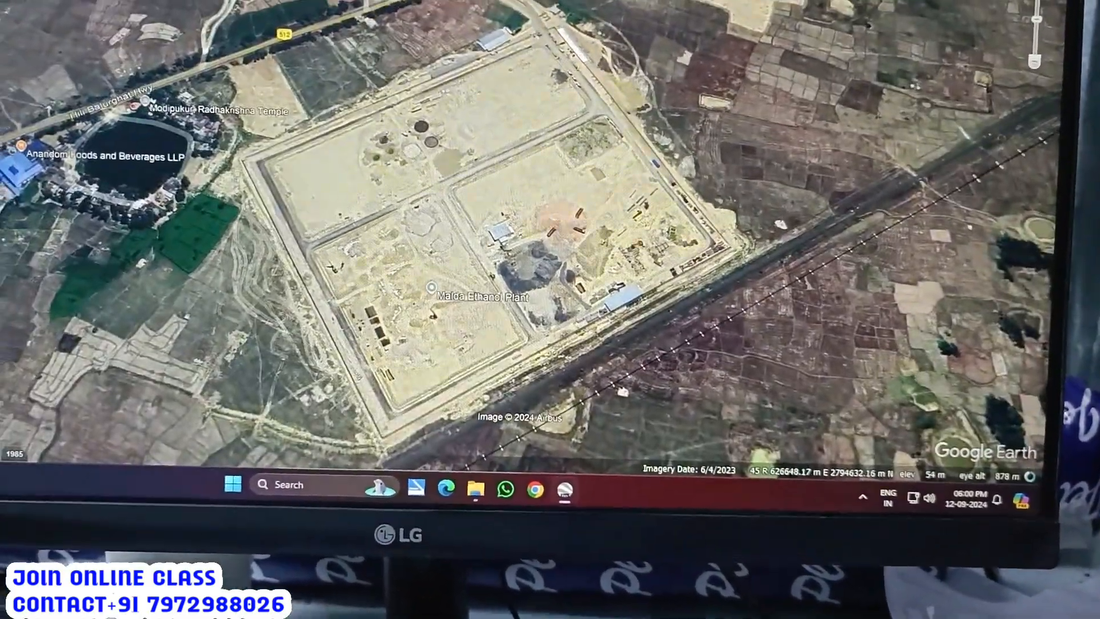
# Add a placemark and position it at the northern corner of the plant site, near the entrance road.
pyautogui.hotkey('ctrl', 'shift', 'p')
pyautogui.moveTo(510, 134); pyautogui.dragTo(529, 34)
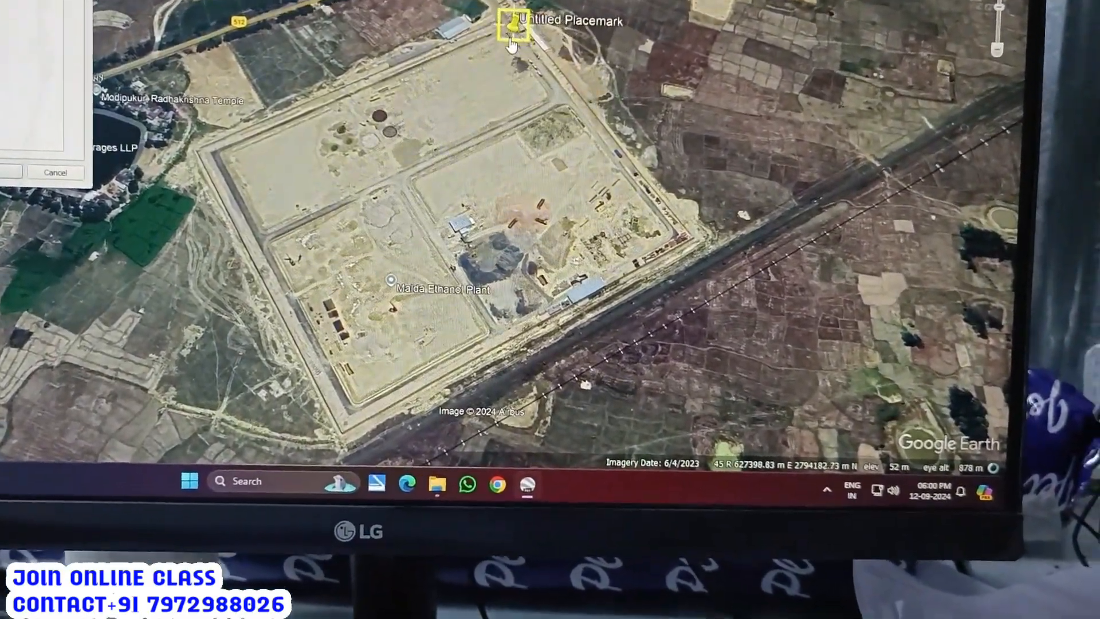
pyautogui.scroll(3, 556, 30)
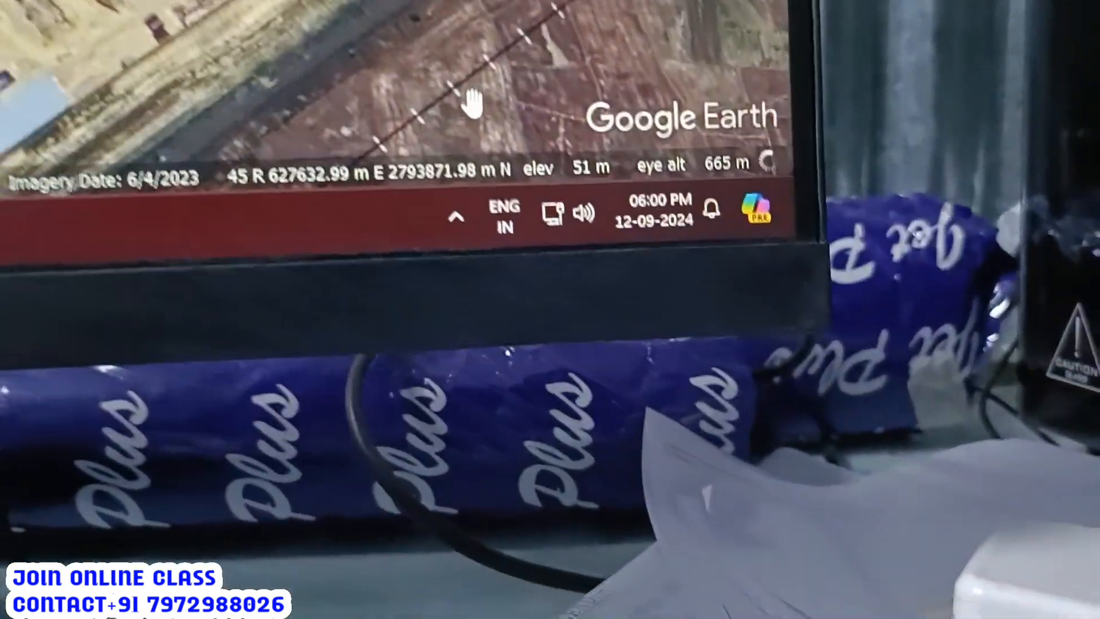
pyautogui.scroll(1, 637, 325)
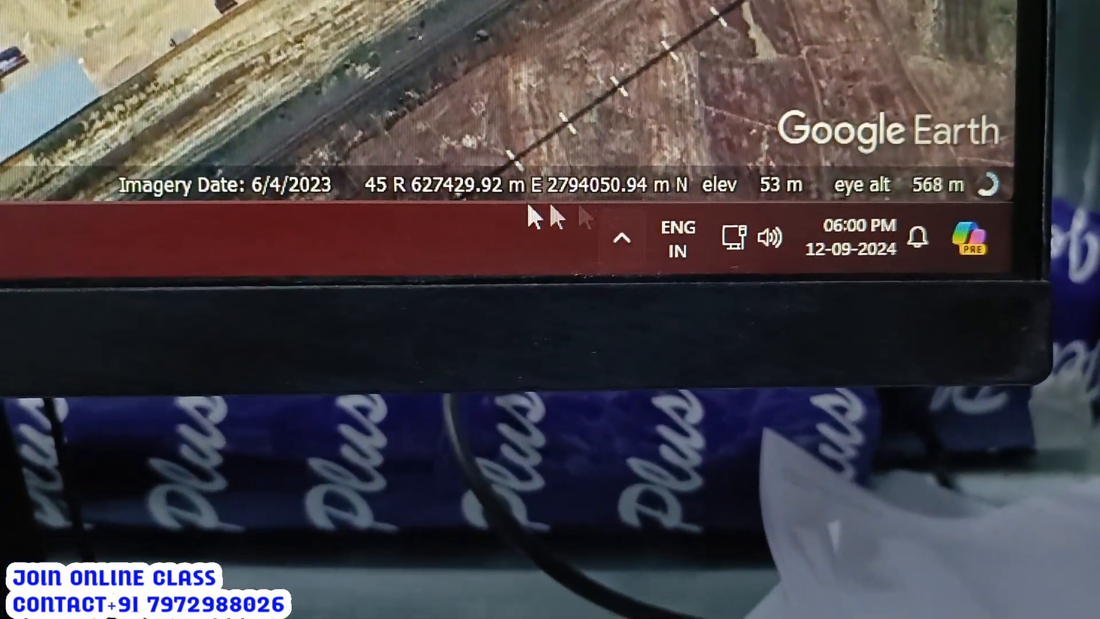
pyautogui.scroll(-5, 596, 36)
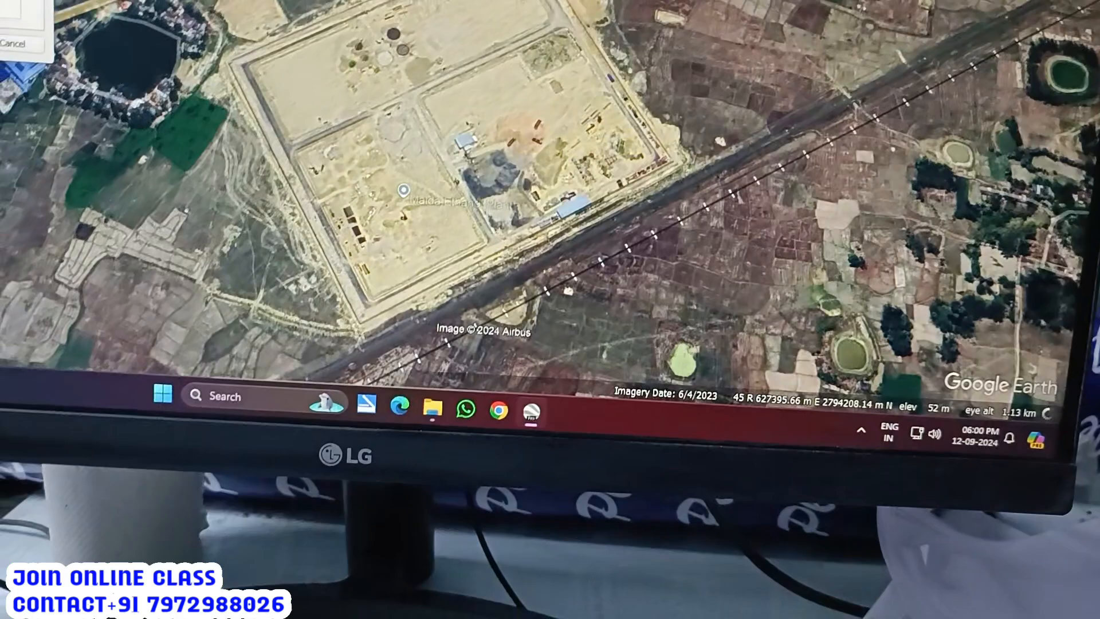
# Move the placemark to the eastern corner of the plant site.
pyautogui.moveTo(573, 6); pyautogui.dragTo(650, 160)
pyautogui.scroll(2, 655, 164)
pyautogui.scroll(3, 603, 102)
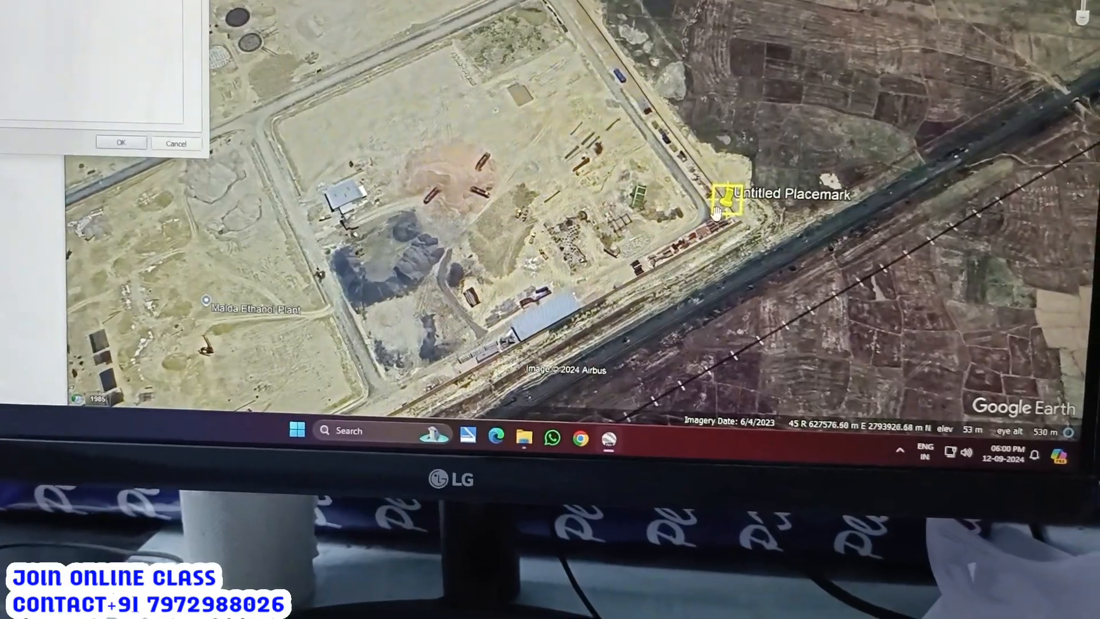
pyautogui.scroll(-1, 717, 220)
pyautogui.scroll(-2, 668, 197)
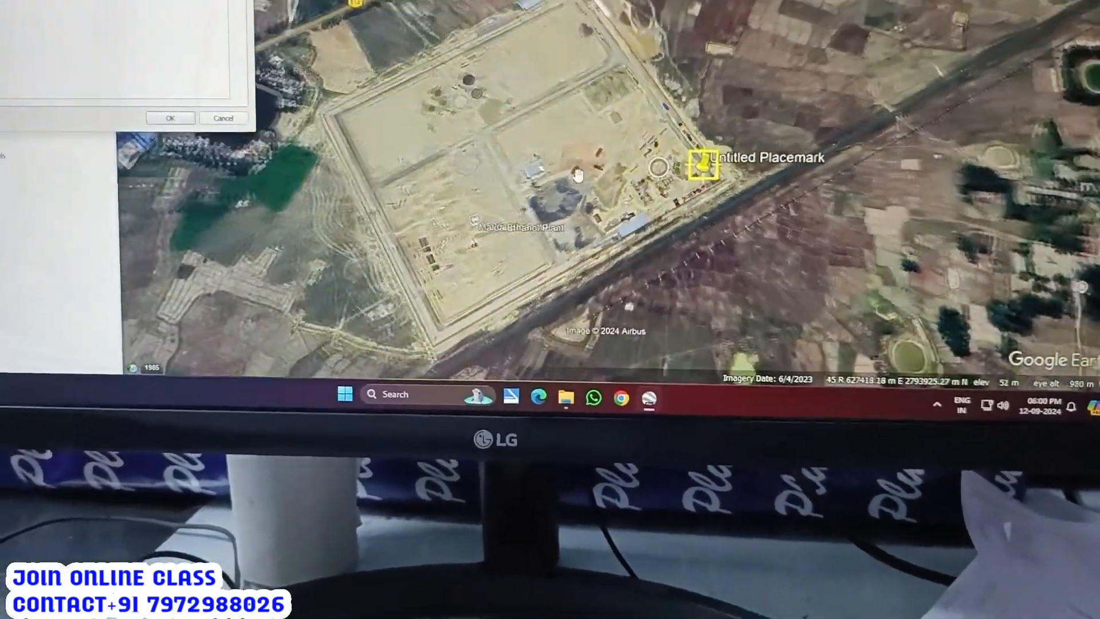
pyautogui.scroll(3, 440, 121)
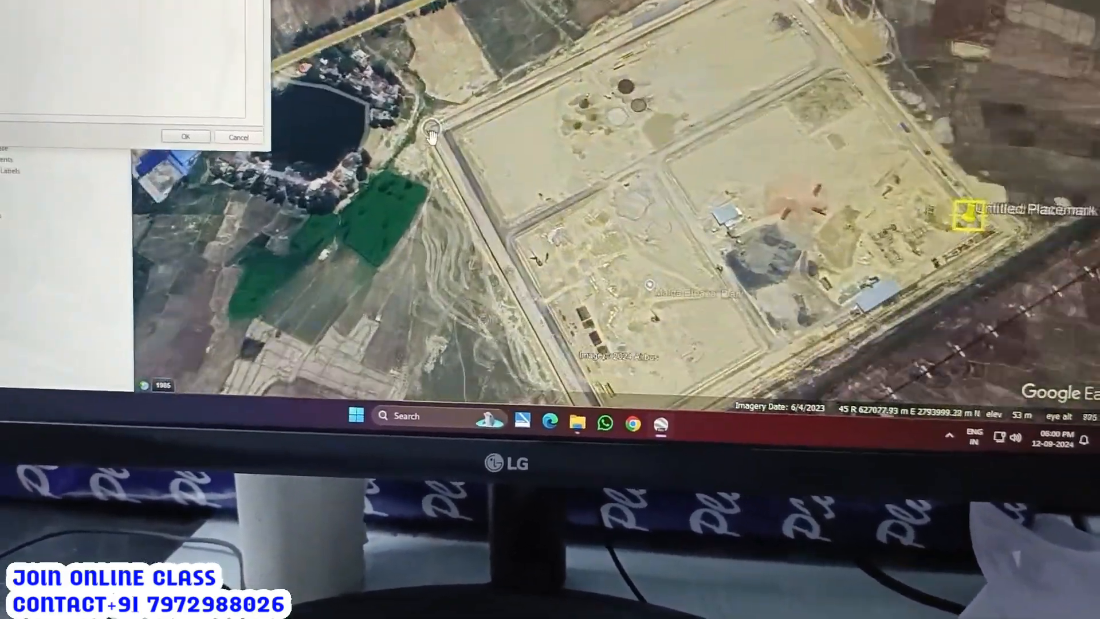
# Reposition the placemark precisely beside the entrance road at the site's northern corner, at the end of the long narrow shed.
pyautogui.scroll(1, 420, 124)
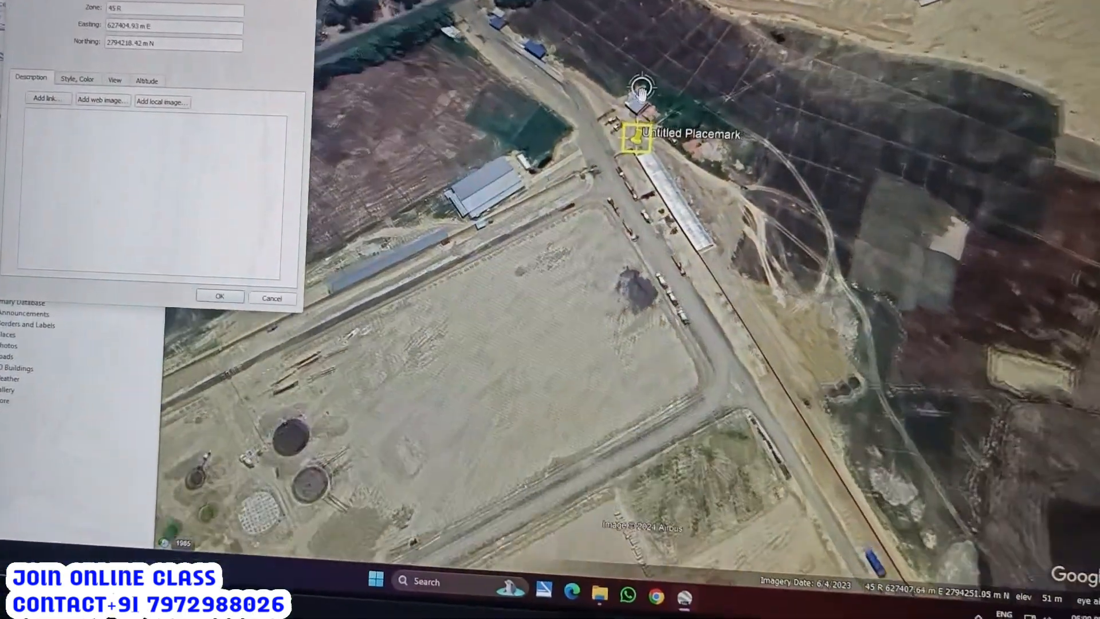
pyautogui.scroll(2, 642, 91)
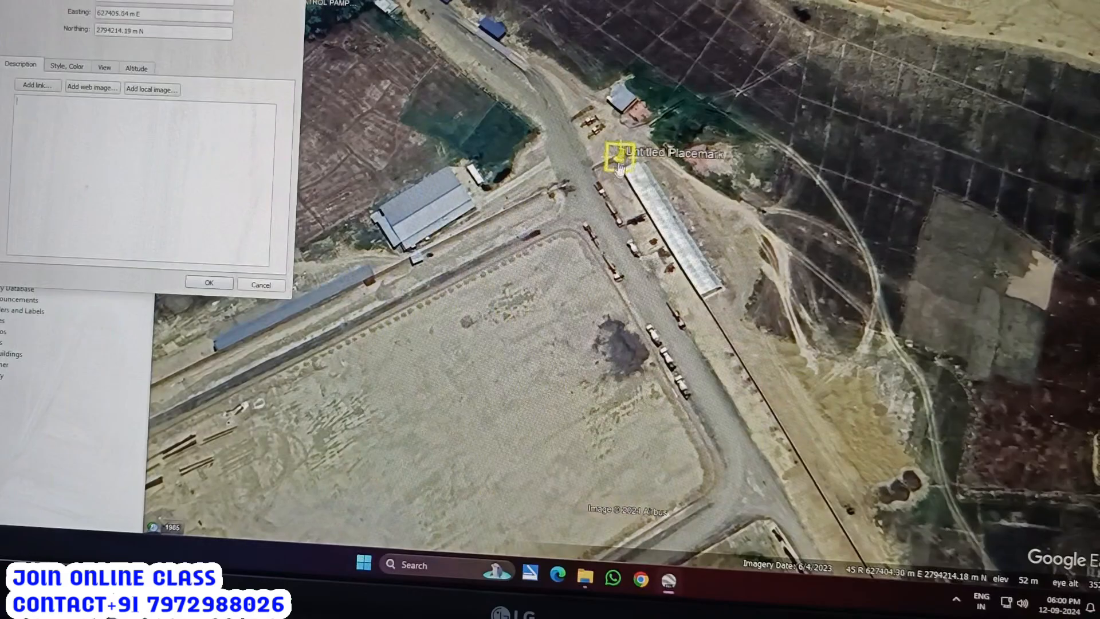
pyautogui.moveTo(618, 165); pyautogui.dragTo(616, 162)
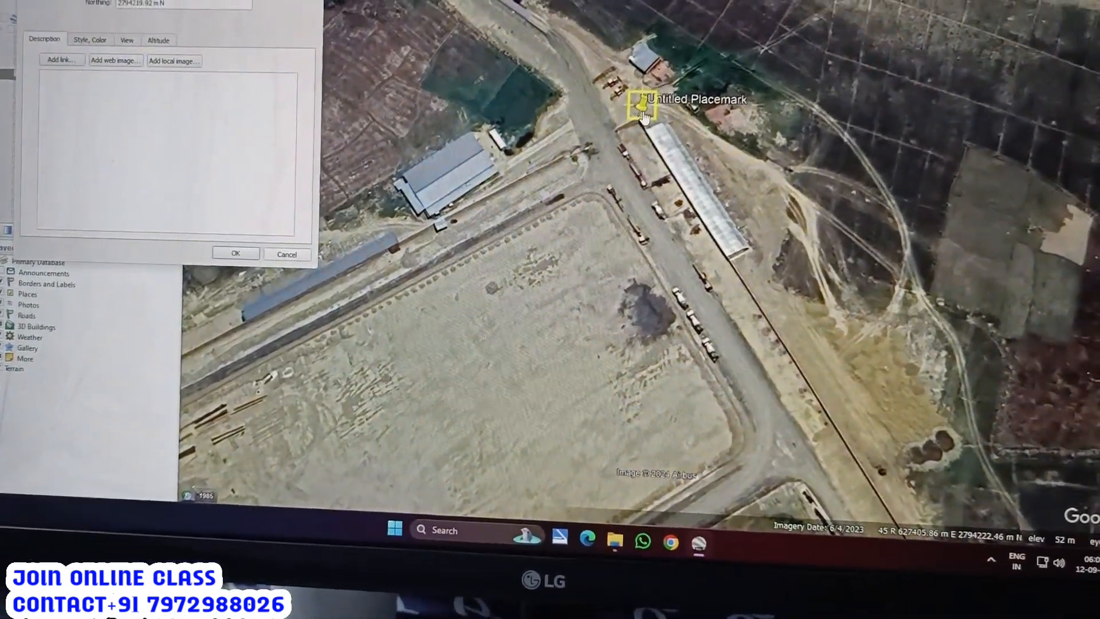
pyautogui.scroll(-6, 645, 116)
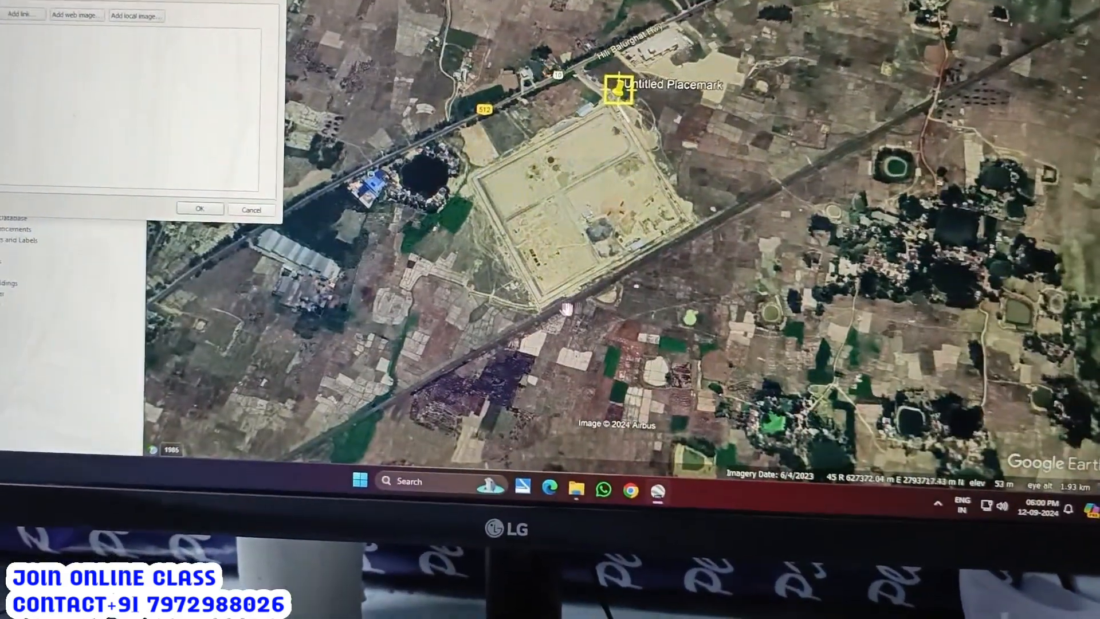
pyautogui.scroll(3, 519, 201)
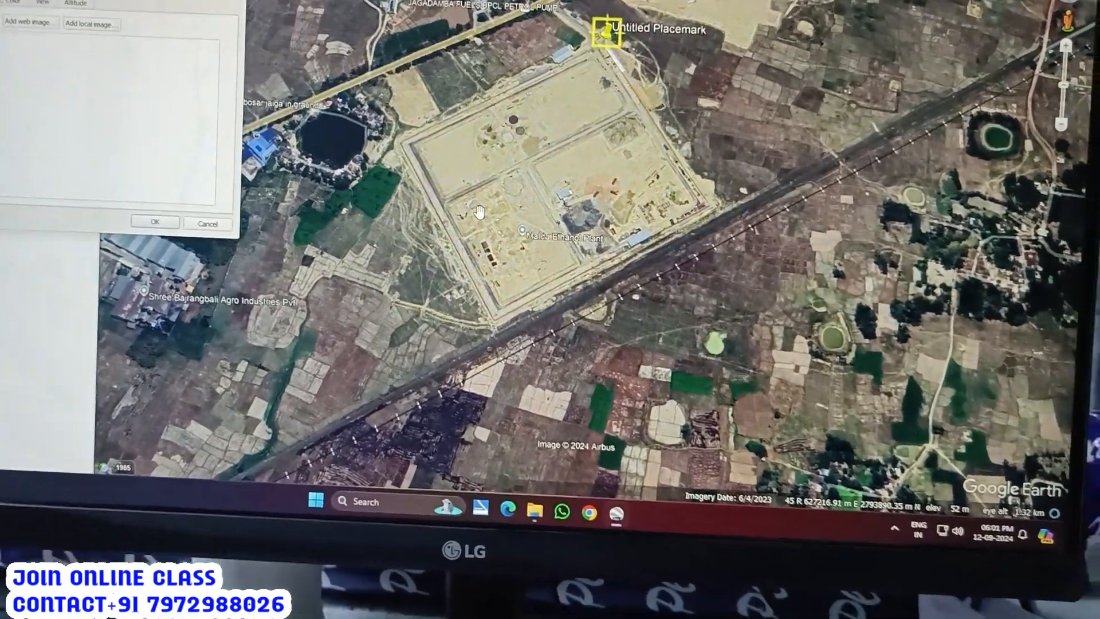
pyautogui.scroll(3, 642, 57)
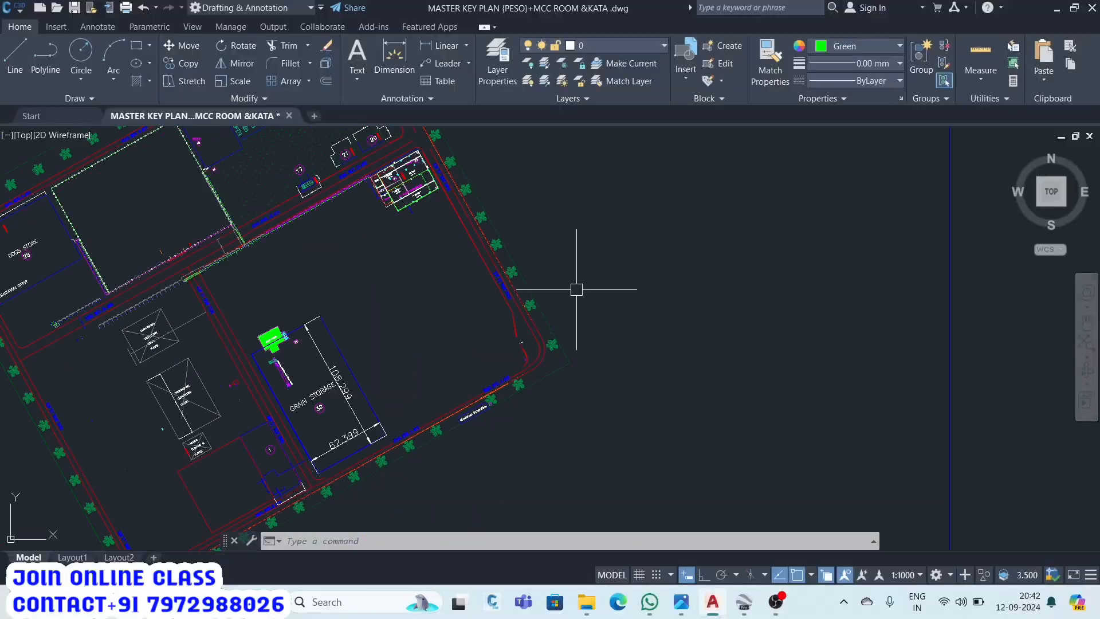
# Examine the master key plan drawing in AutoCAD, from the overall plot boundary to the gate, parking area and grain storage.
pyautogui.scroll(-5, 577, 289)
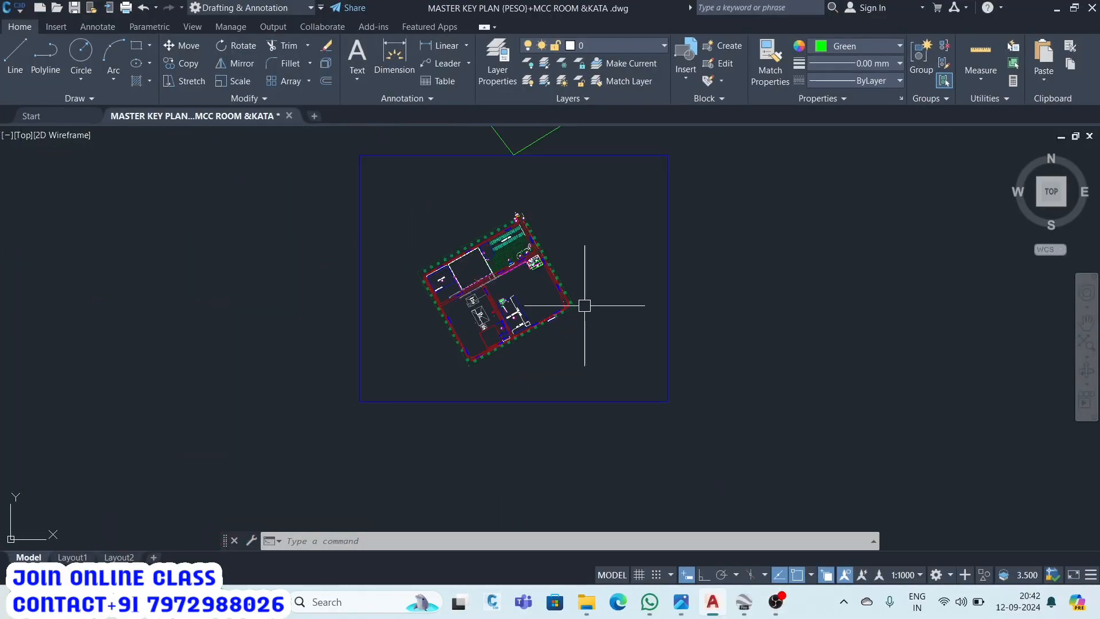
pyautogui.scroll(-2, 504, 265)
pyautogui.scroll(6, 505, 270)
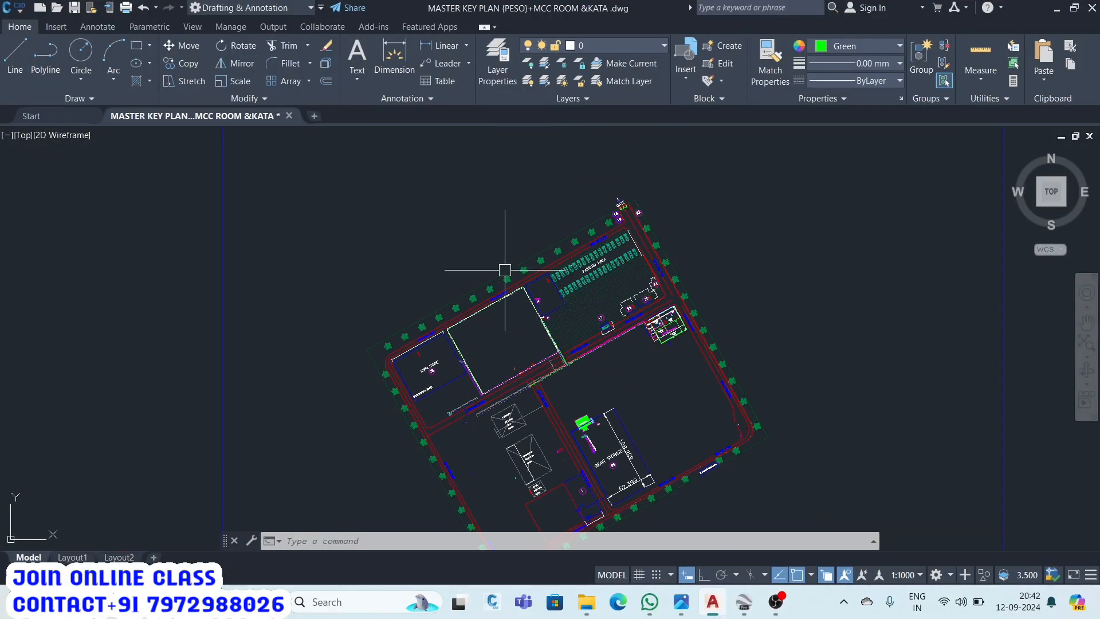
pyautogui.scroll(-4, 505, 270)
pyautogui.scroll(4, 539, 331)
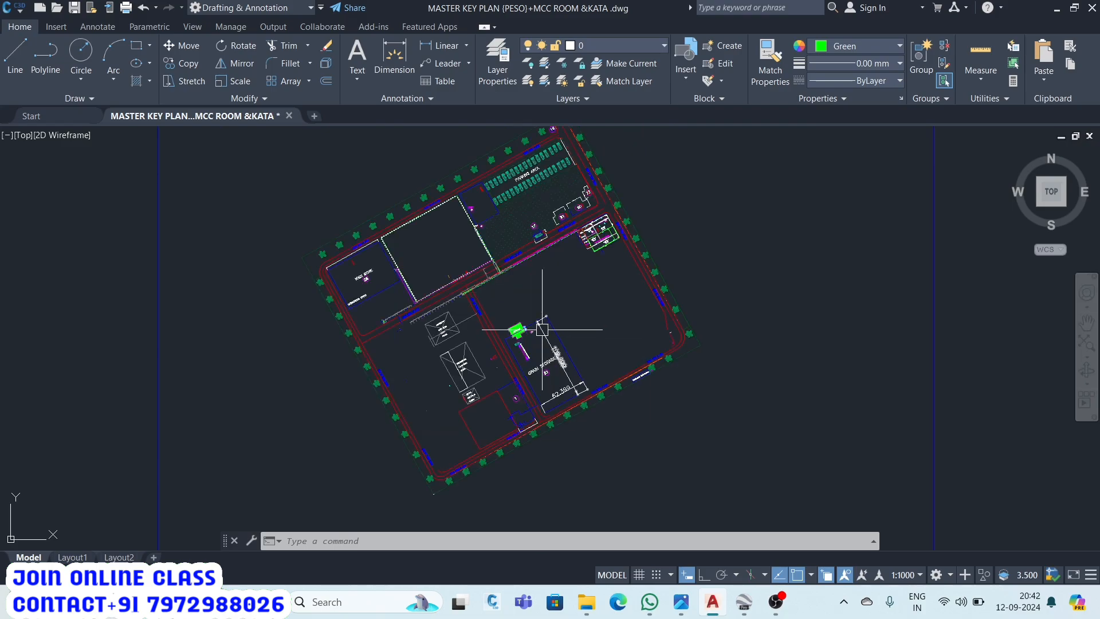
pyautogui.scroll(4, 554, 294)
pyautogui.scroll(-4, 555, 294)
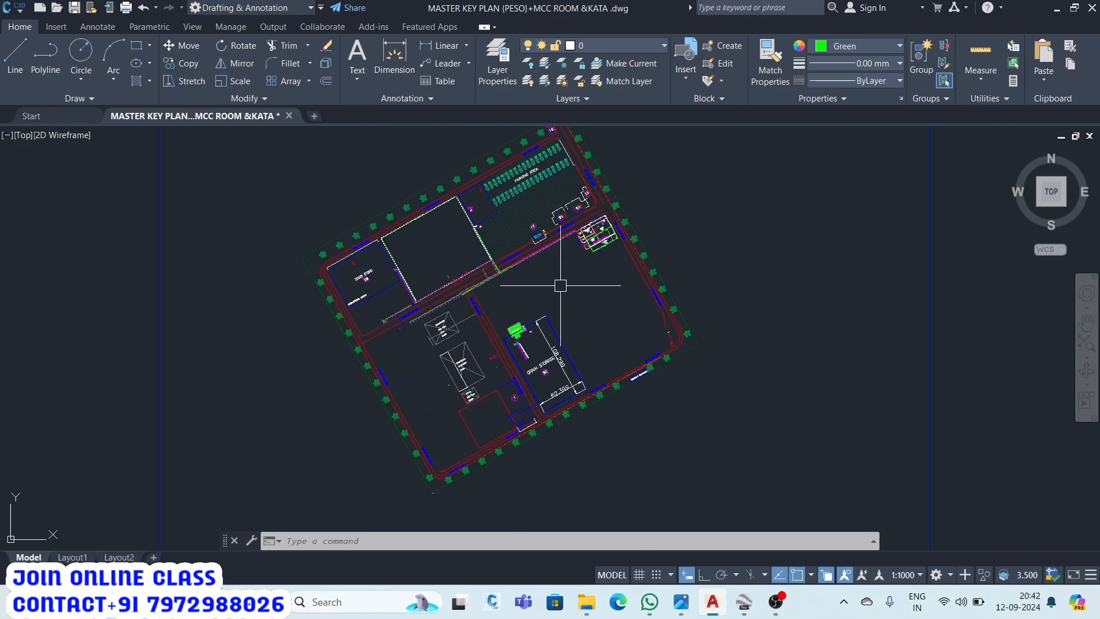
pyautogui.scroll(-3, 558, 312)
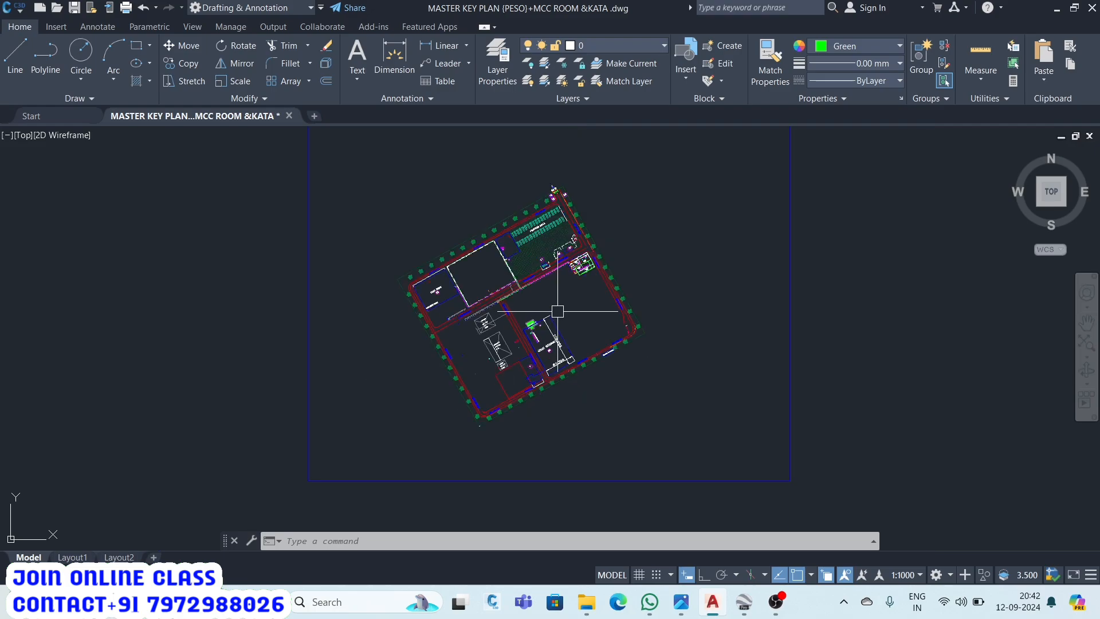
pyautogui.scroll(5, 558, 311)
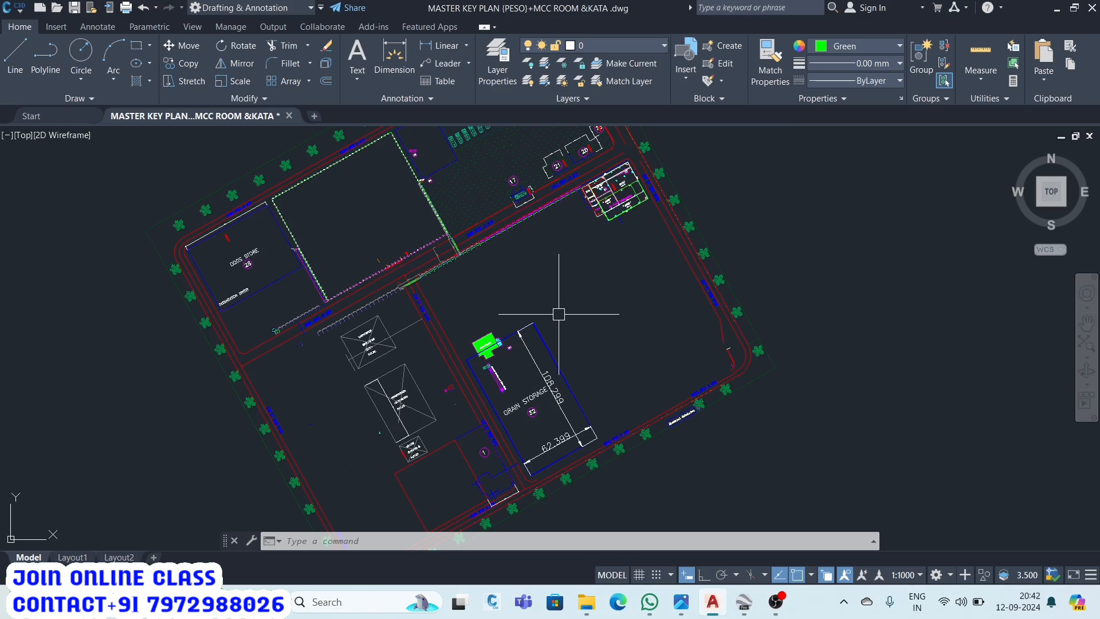
pyautogui.scroll(-5, 560, 312)
pyautogui.scroll(5, 559, 200)
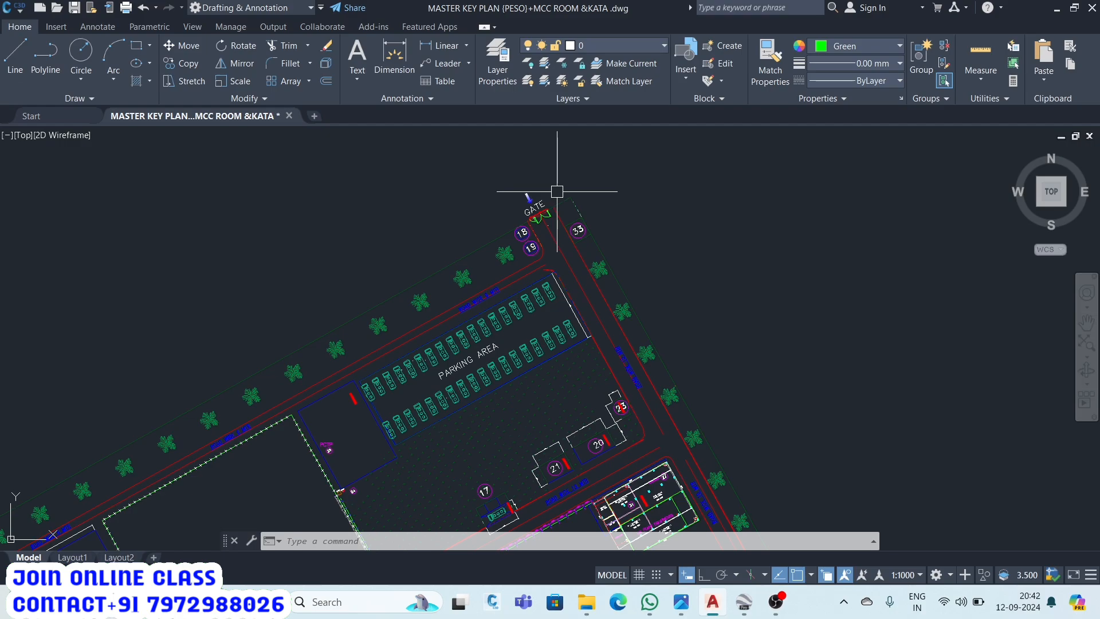
pyautogui.scroll(-5, 559, 193)
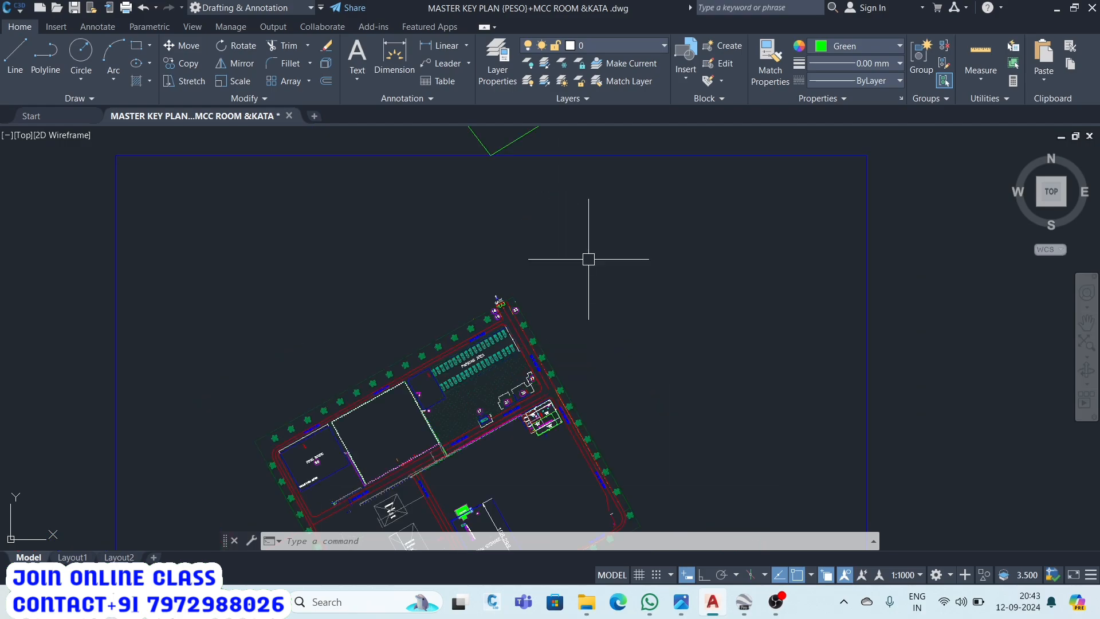
pyautogui.scroll(-3, 589, 259)
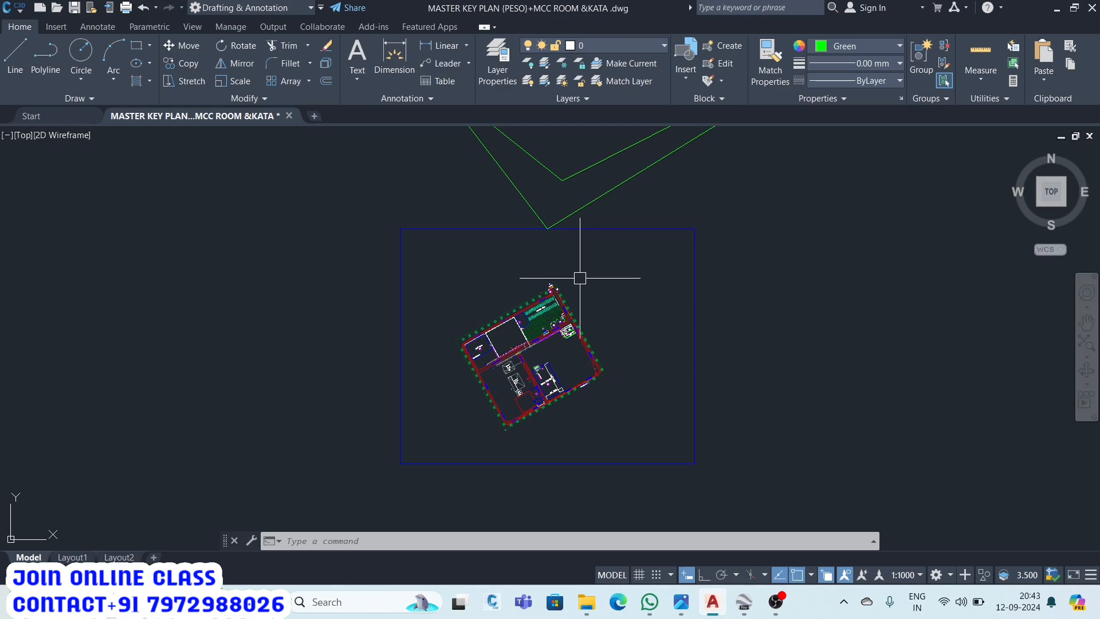
# Draw a two-segment open polyline north of the gate, running upward and folding back like half an arrowhead.
pyautogui.scroll(4, 522, 302)
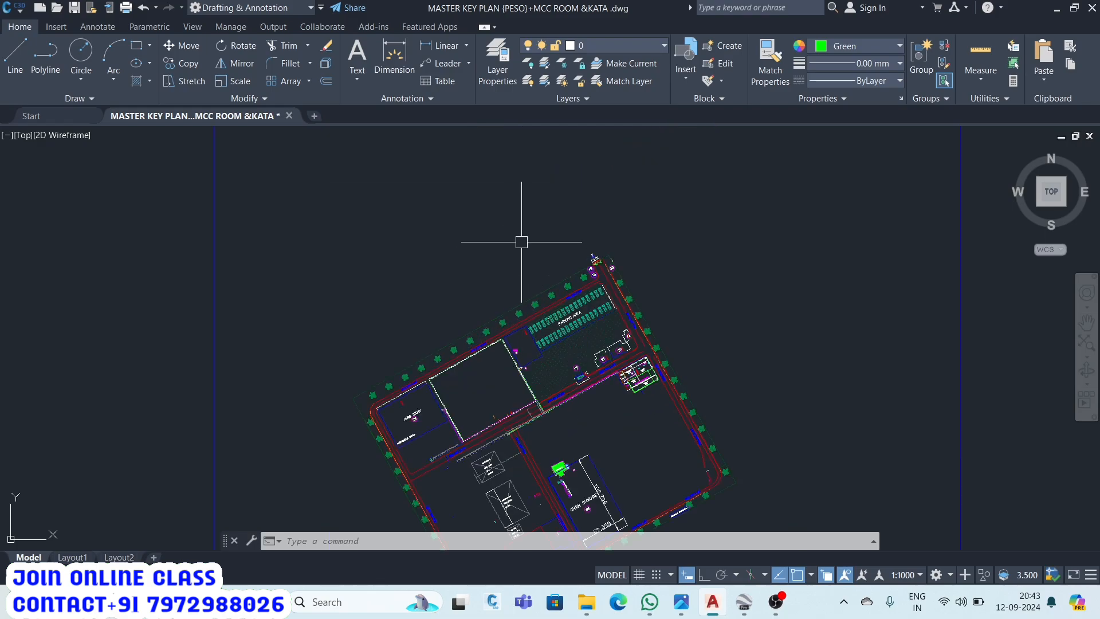
pyautogui.write('pl')
pyautogui.press('Return')
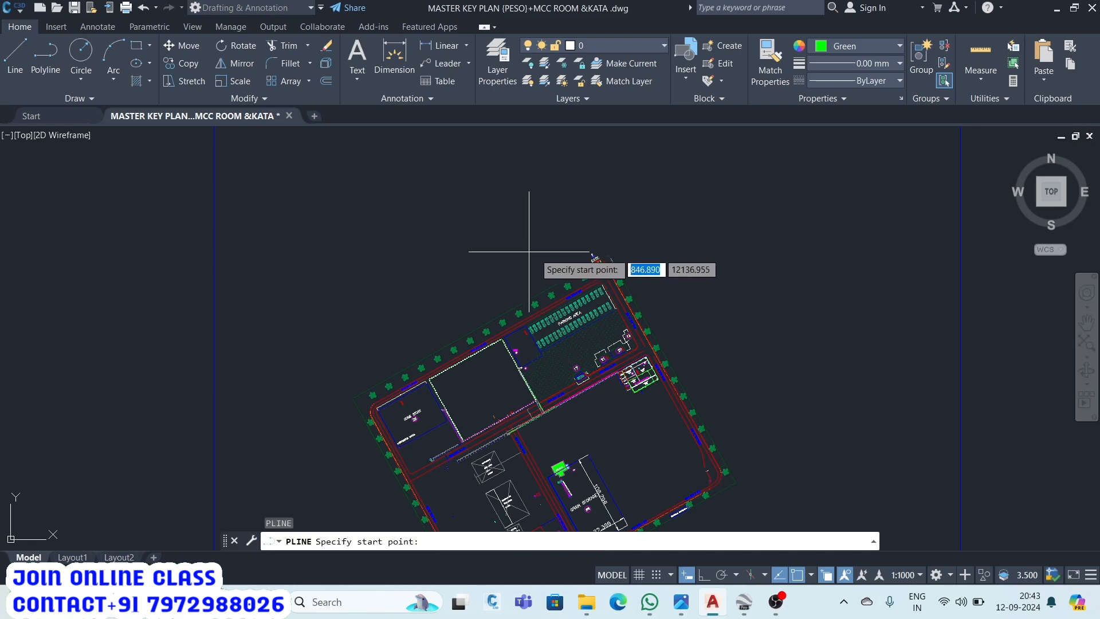
pyautogui.click(608, 234)
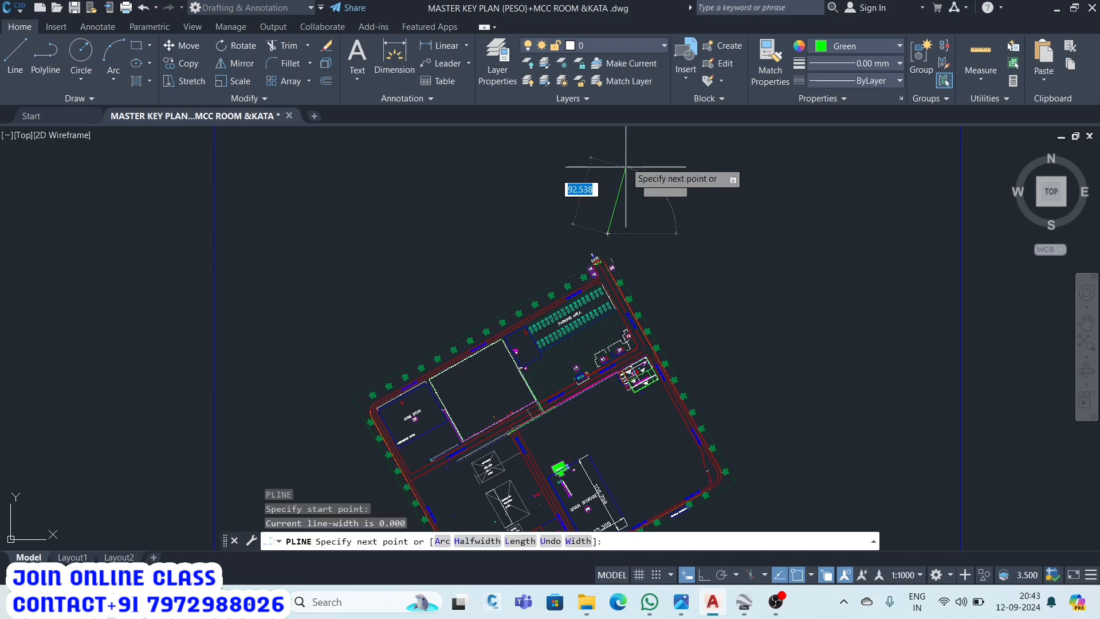
pyautogui.click(615, 134)
pyautogui.click(593, 164)
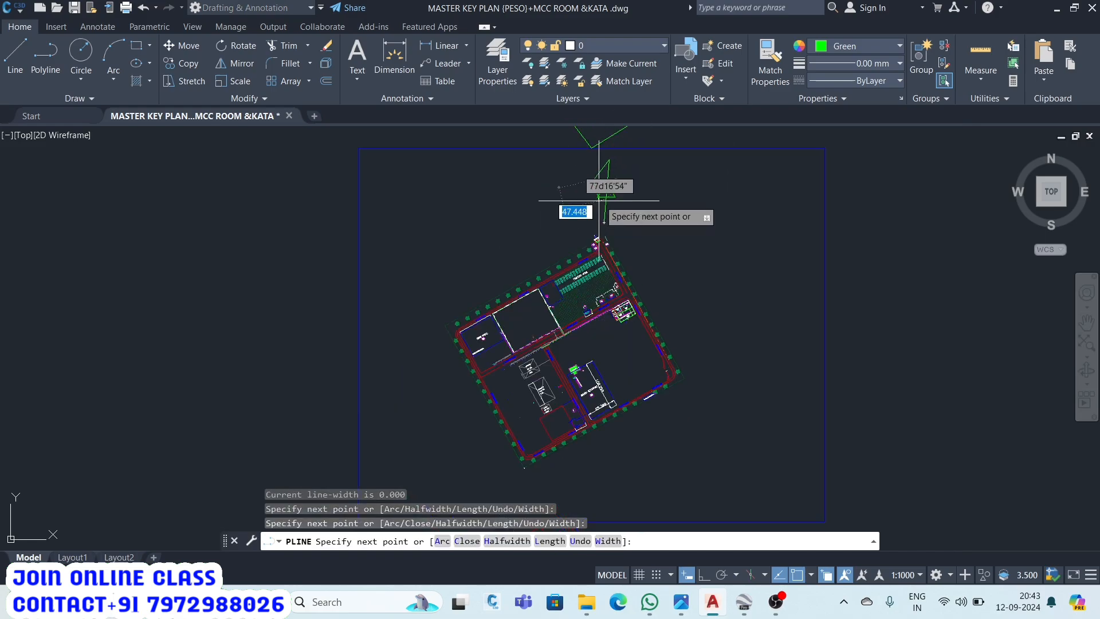
pyautogui.scroll(3, 610, 196)
pyautogui.press('Return')
# Complete the north arrow above the gate by drawing a second open polyline from its tip as the other half of the arrowhead.
pyautogui.press('Return')
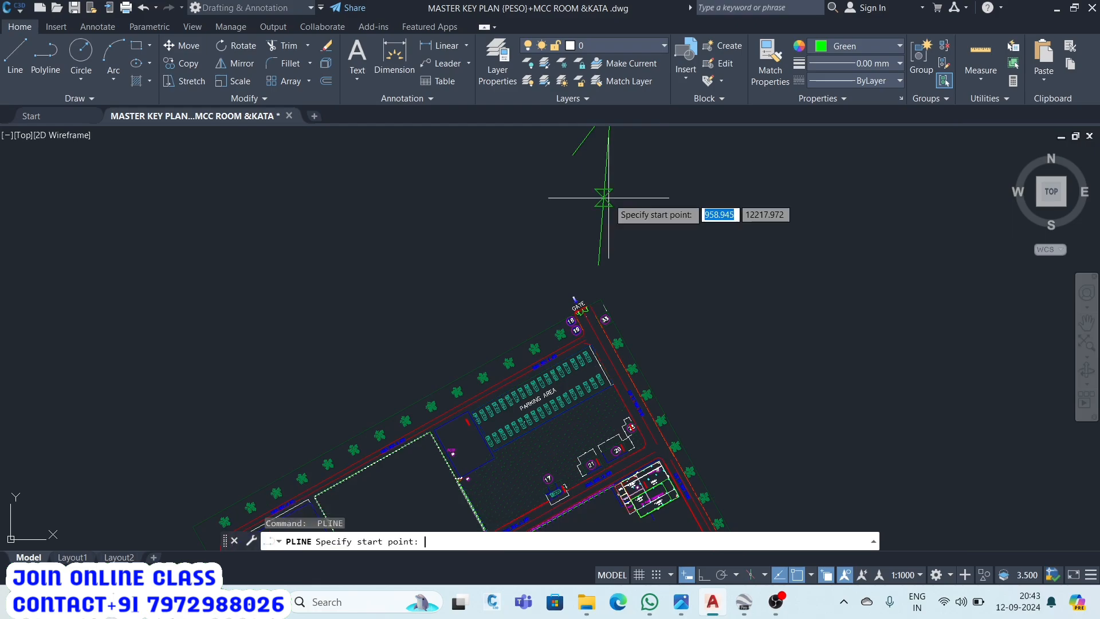
pyautogui.scroll(-4, 602, 208)
pyautogui.scroll(5, 581, 163)
pyautogui.scroll(-4, 581, 163)
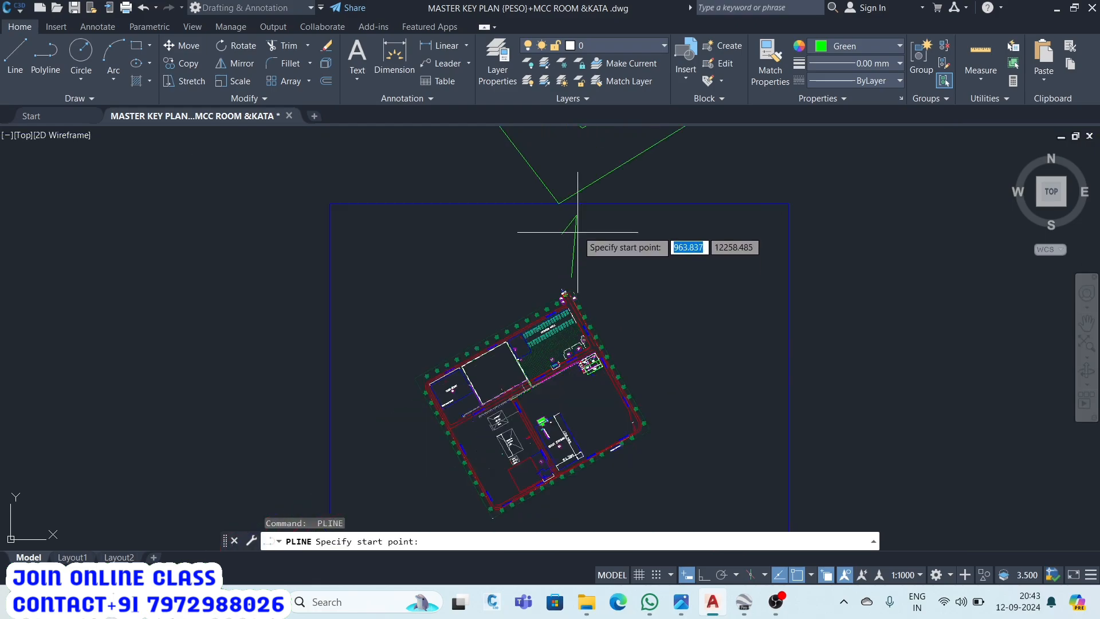
pyautogui.scroll(5, 579, 209)
pyautogui.click(564, 242)
pyautogui.click(600, 304)
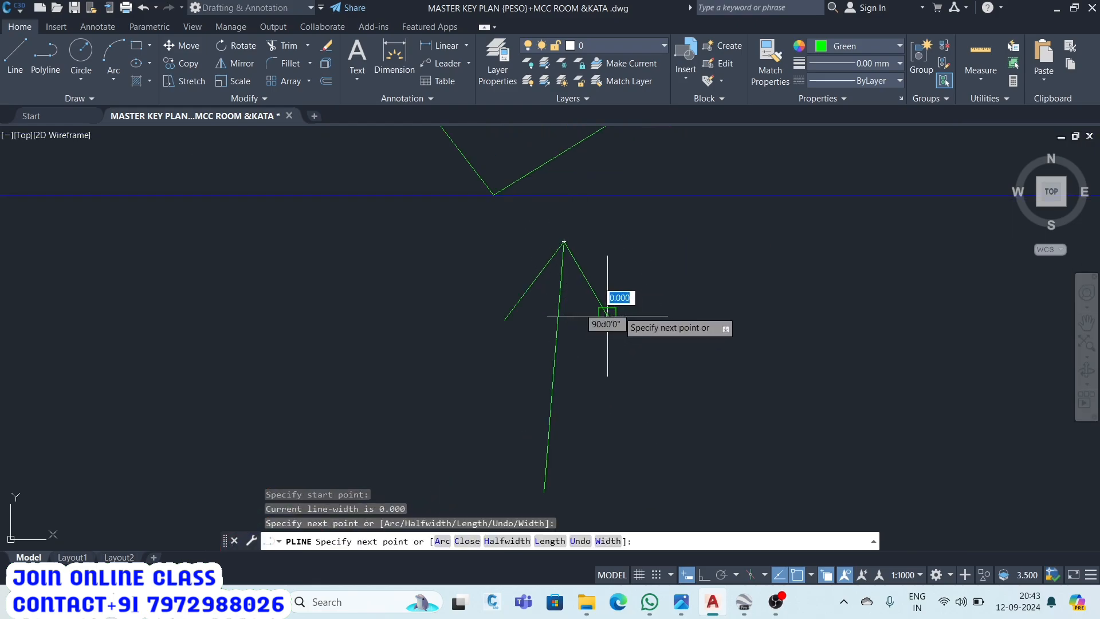
pyautogui.scroll(-4, 682, 294)
pyautogui.press('Escape')
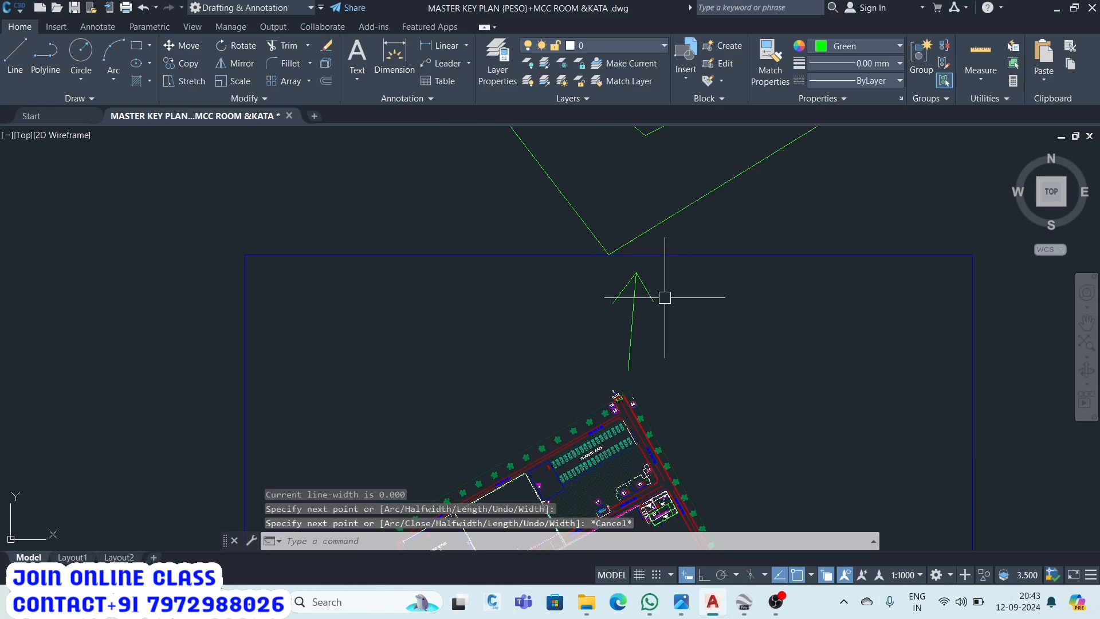
# Label the easting and northing of the plot boundary's eastern corner with the IDD command, placing the label up and outside the boundary.
pyautogui.scroll(-4, 663, 297)
pyautogui.scroll(4, 618, 377)
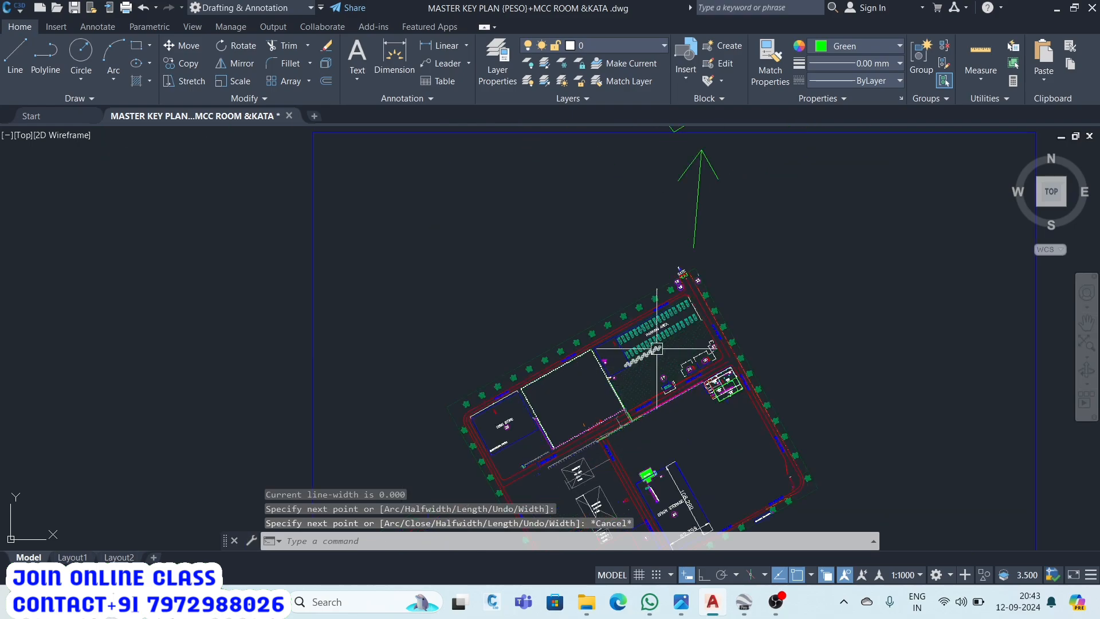
pyautogui.scroll(-4, 657, 349)
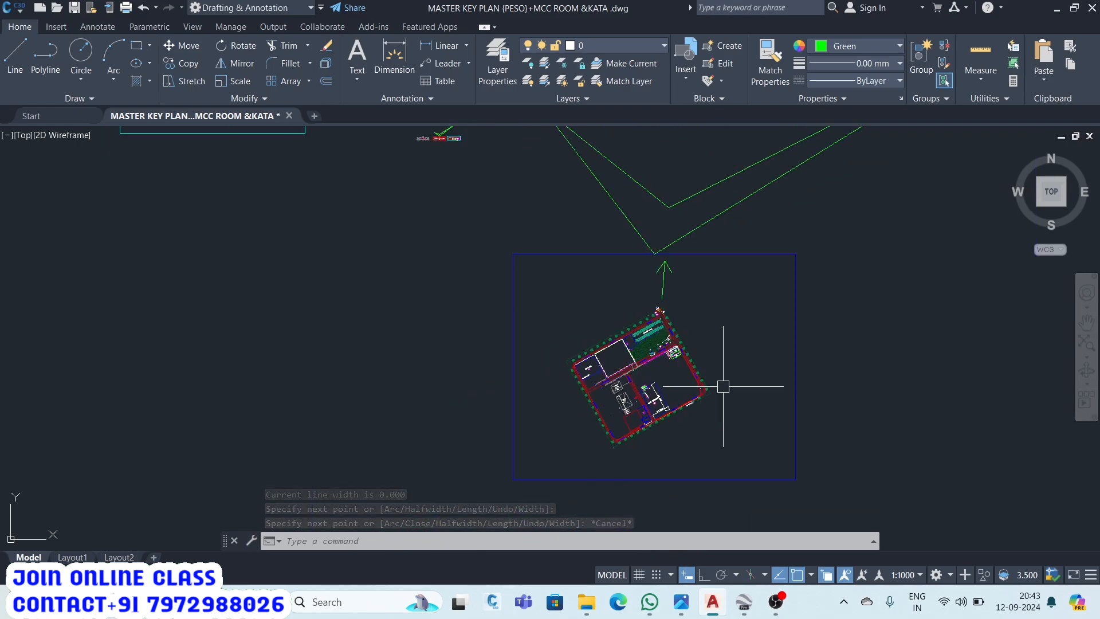
pyautogui.scroll(2, 724, 386)
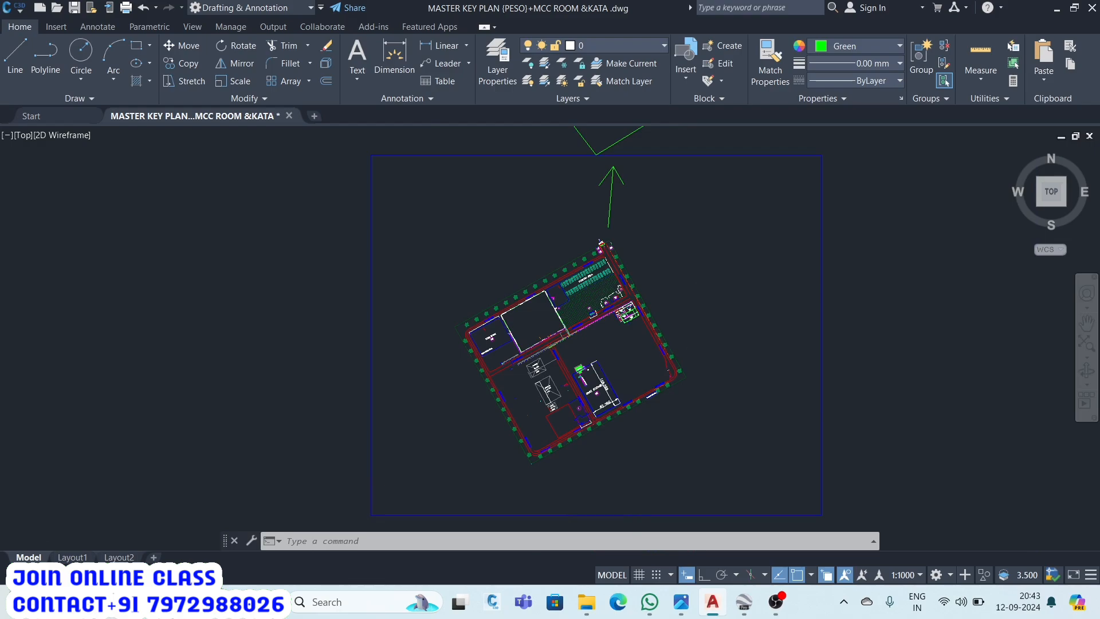
pyautogui.scroll(4, 688, 361)
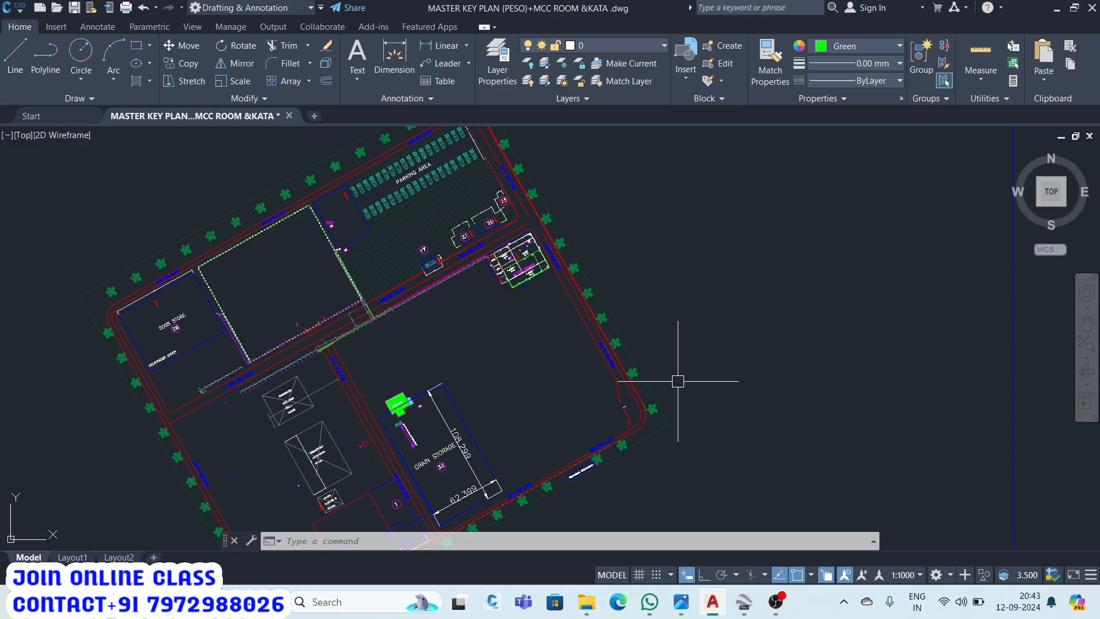
pyautogui.write('IDD')
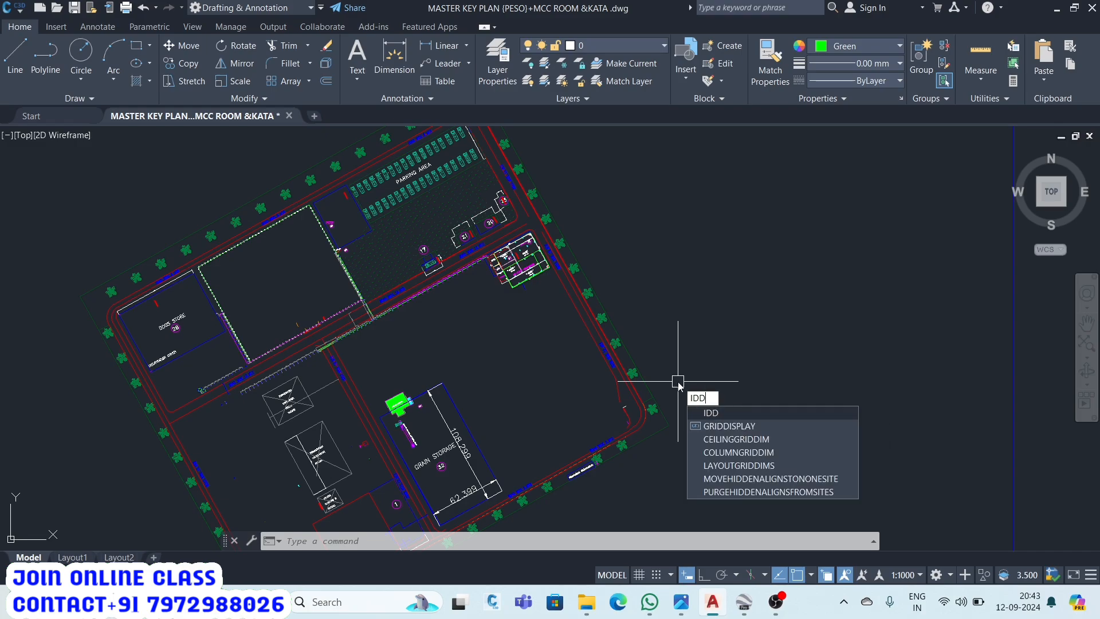
pyautogui.press('Return')
pyautogui.scroll(2, 678, 395)
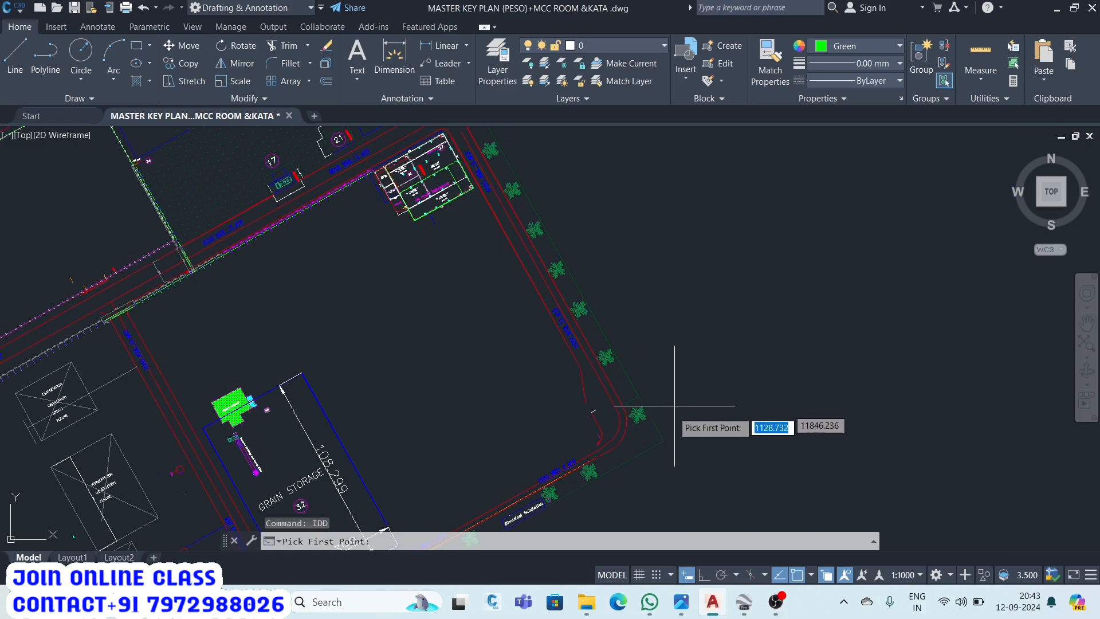
pyautogui.click(664, 441)
pyautogui.click(621, 376)
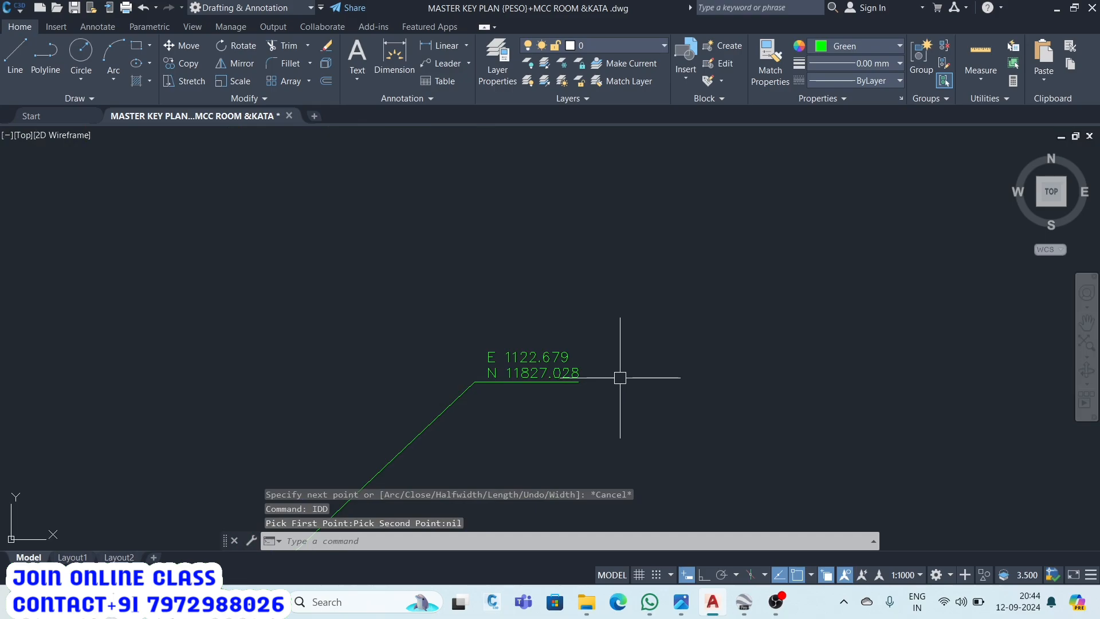
pyautogui.scroll(4, 579, 371)
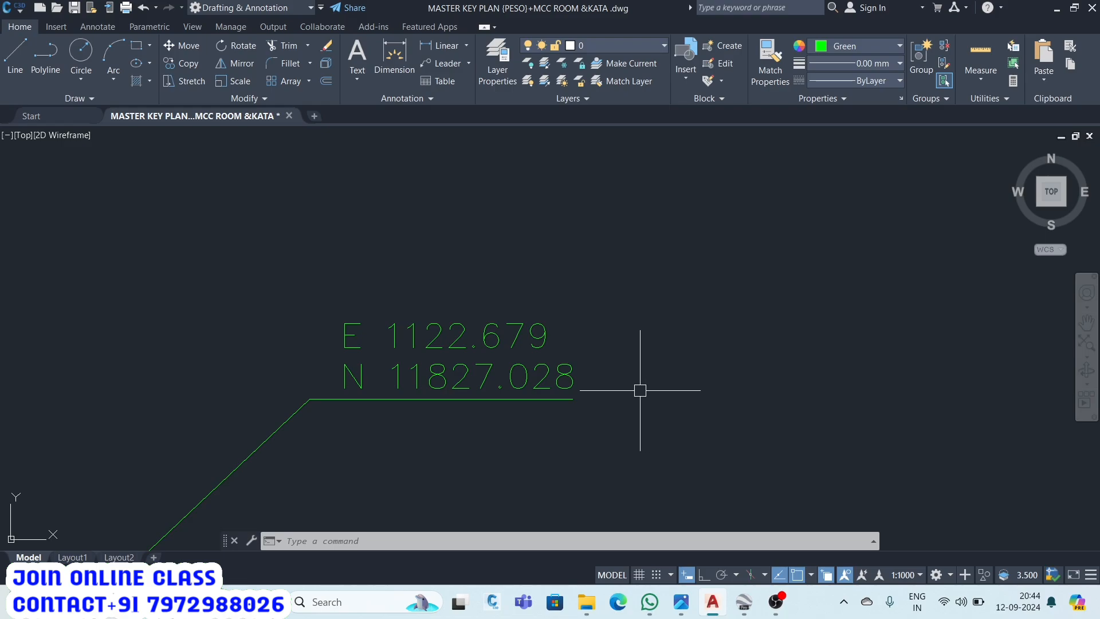
# Compare the overall key plan with the plant site in Google Earth, examining the site from the northern entrance to the eastern boundary corner.
pyautogui.scroll(-10, 590, 334)
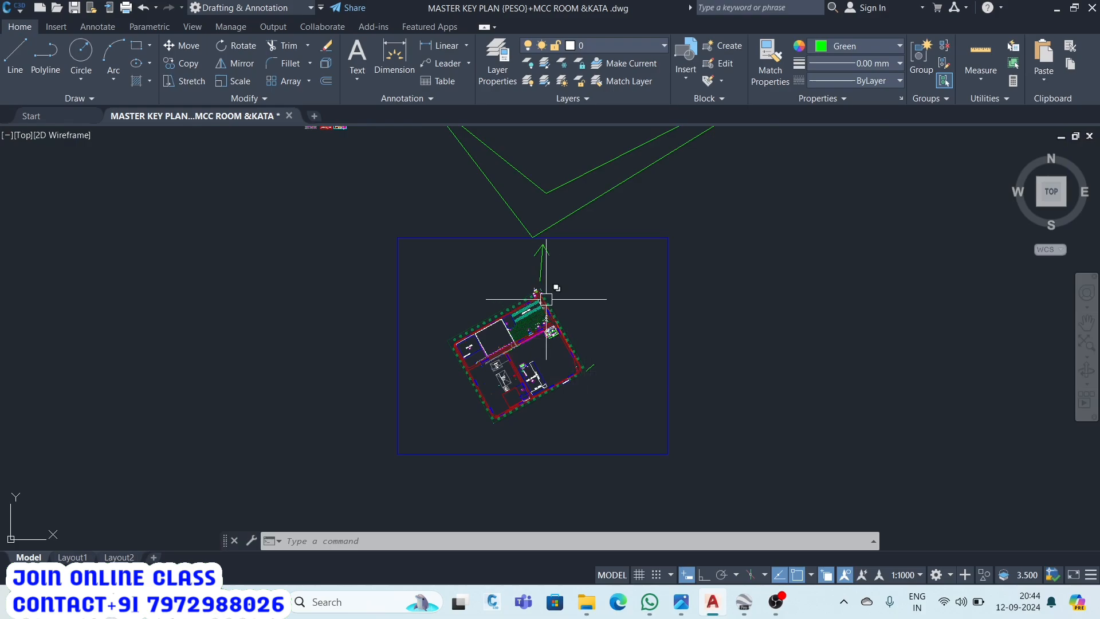
pyautogui.scroll(7, 546, 298)
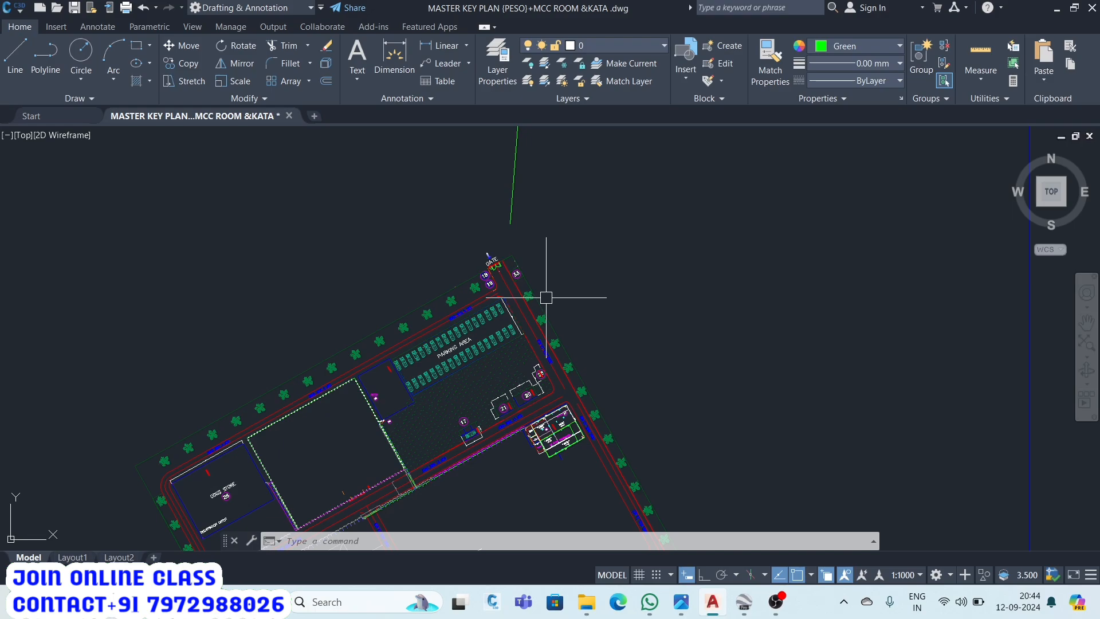
pyautogui.scroll(-8, 546, 297)
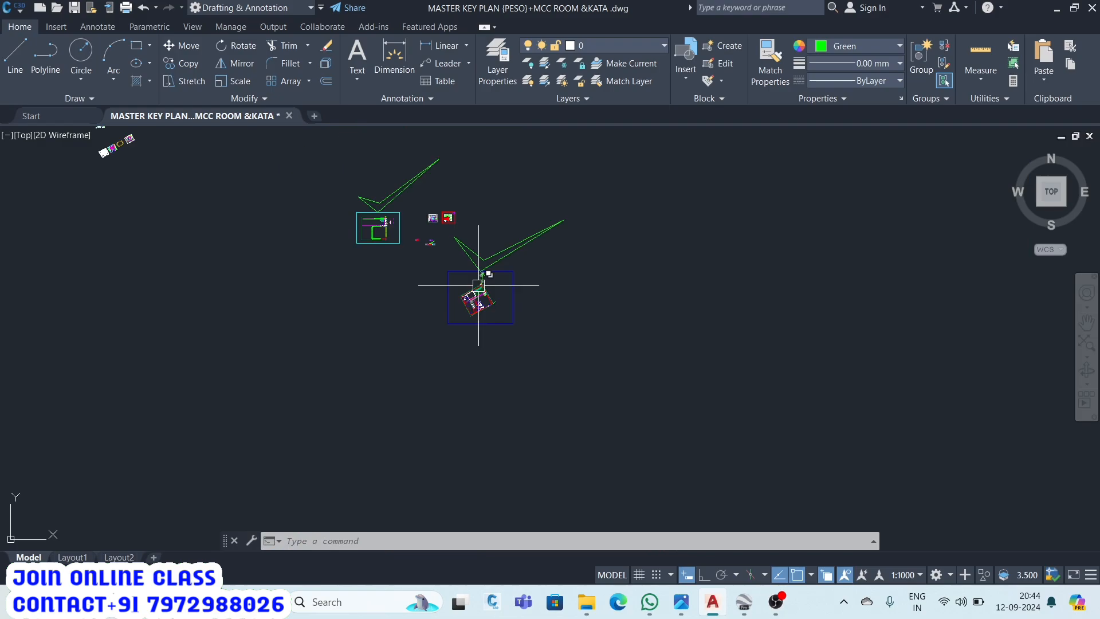
pyautogui.moveTo(744, 601)
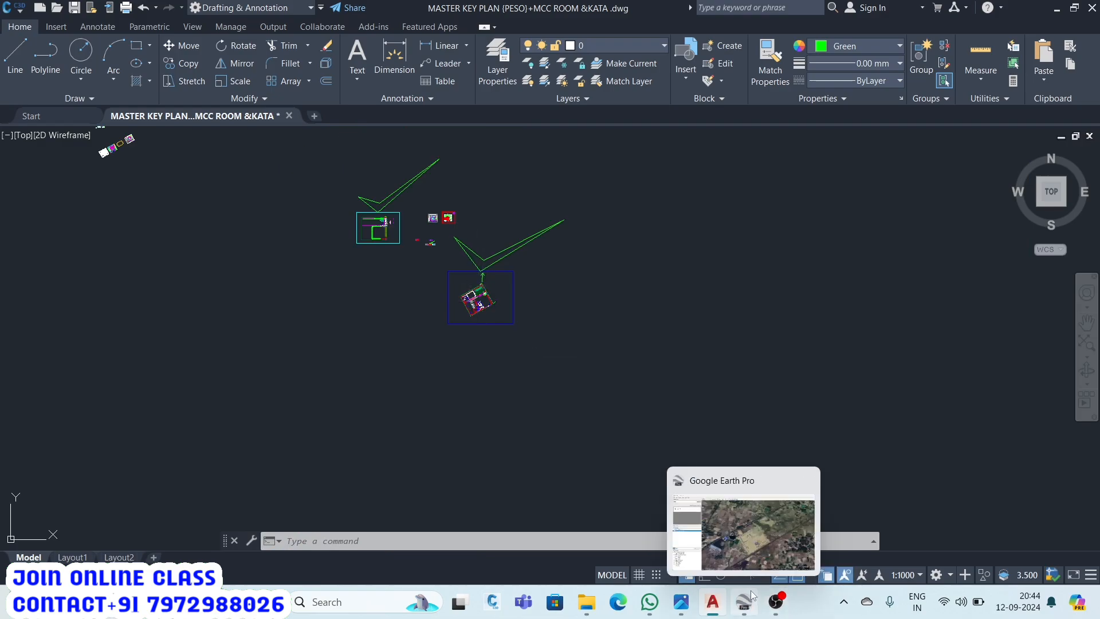
pyautogui.click(741, 541)
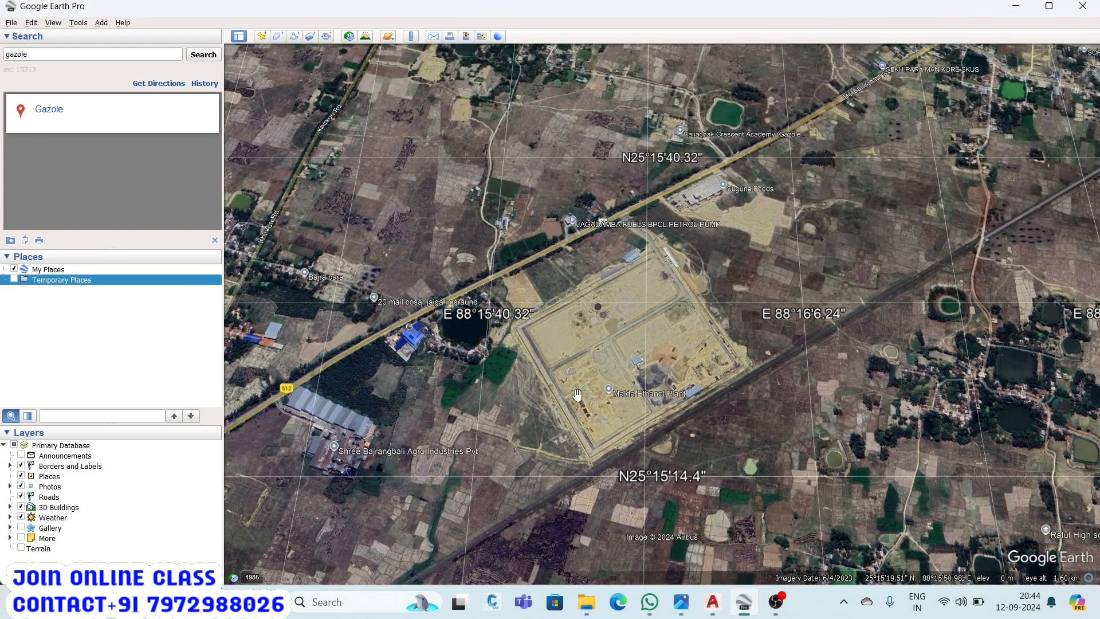
pyautogui.scroll(-2, 575, 390)
pyautogui.scroll(4, 585, 344)
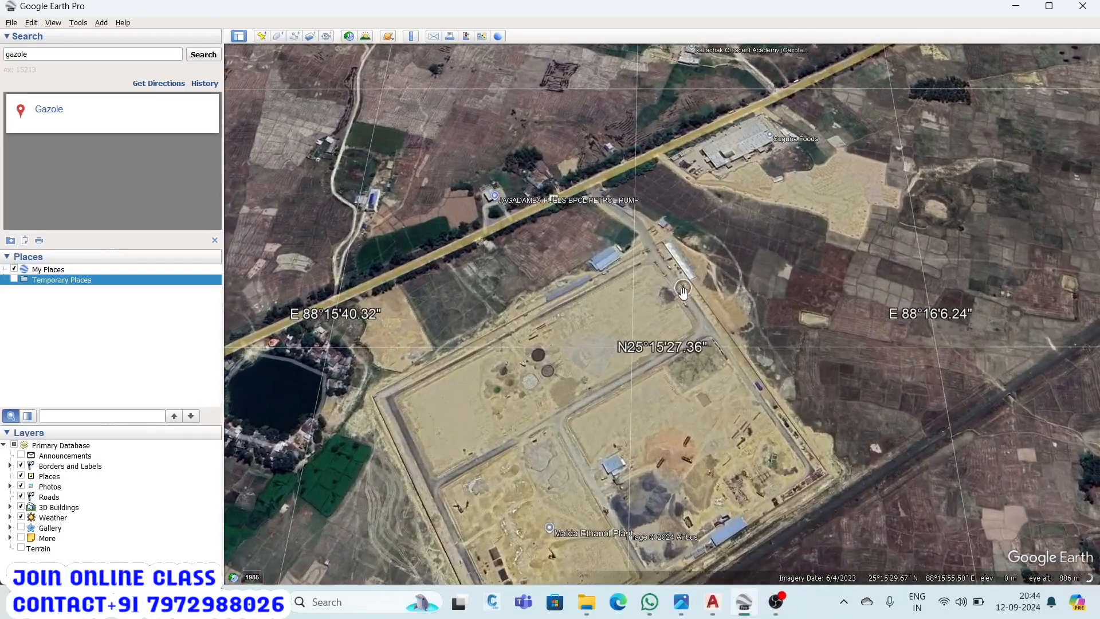
pyautogui.click(713, 601)
pyautogui.moveTo(744, 602)
pyautogui.click(746, 547)
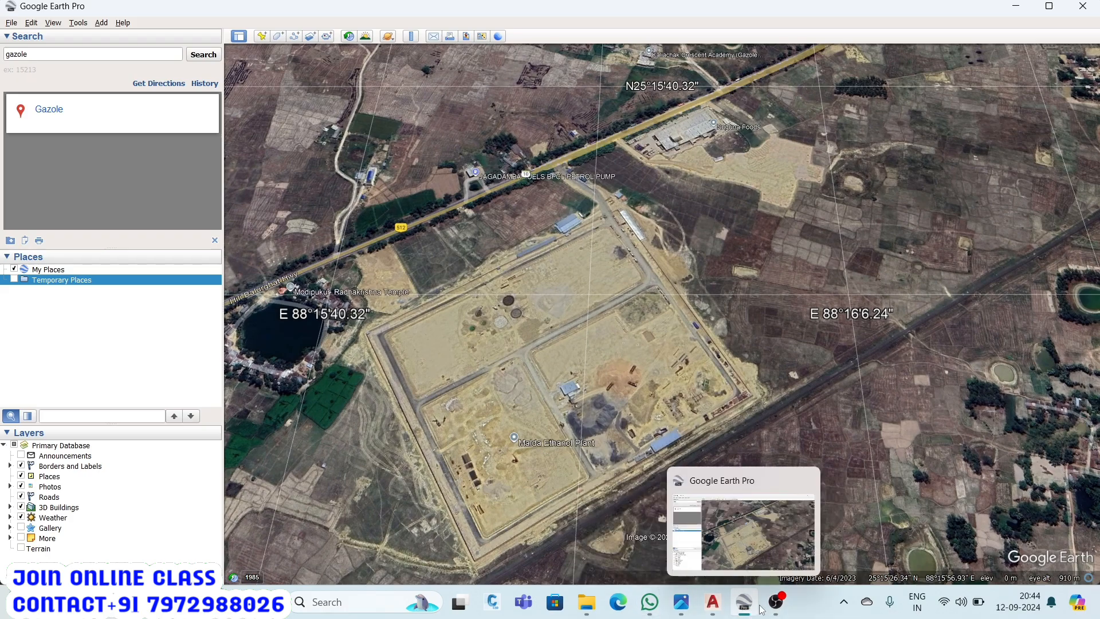
pyautogui.moveTo(764, 607)
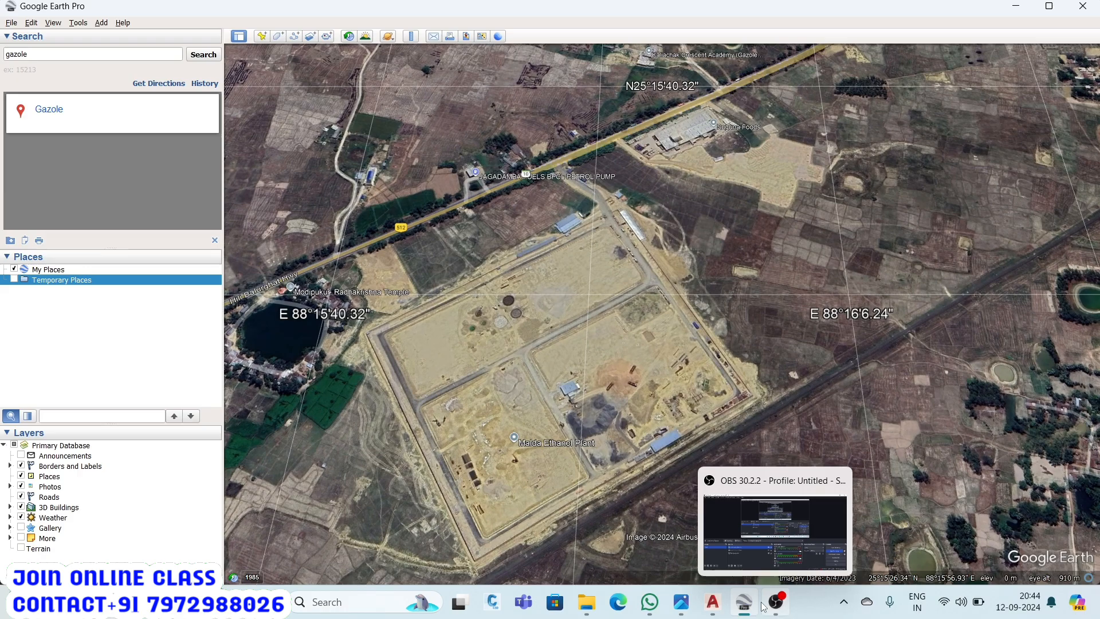
pyautogui.scroll(5, 752, 408)
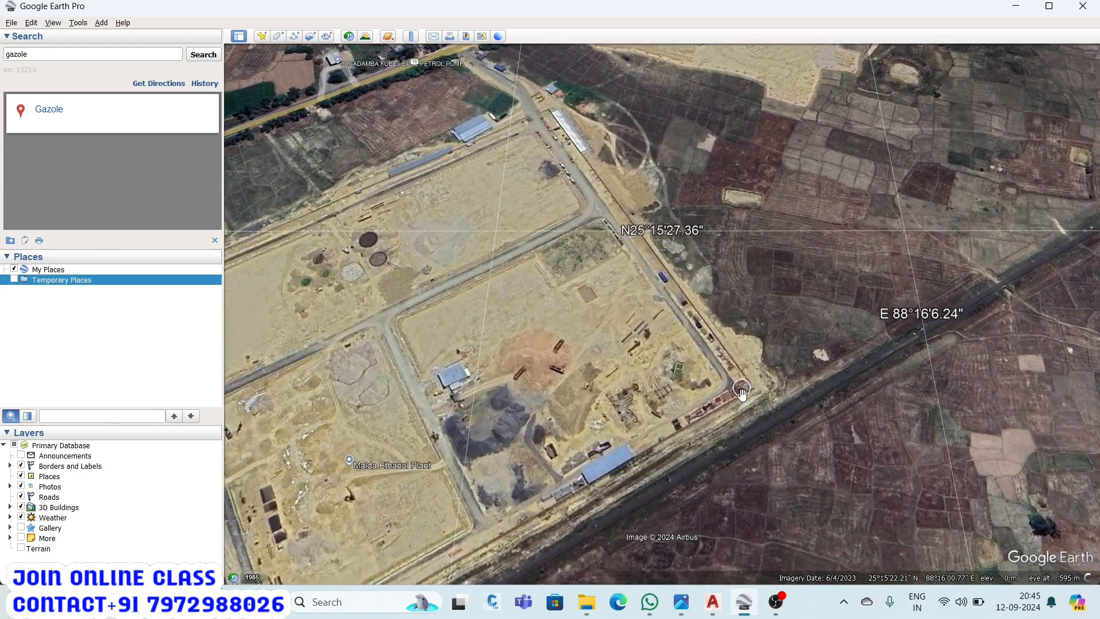
pyautogui.scroll(2, 761, 379)
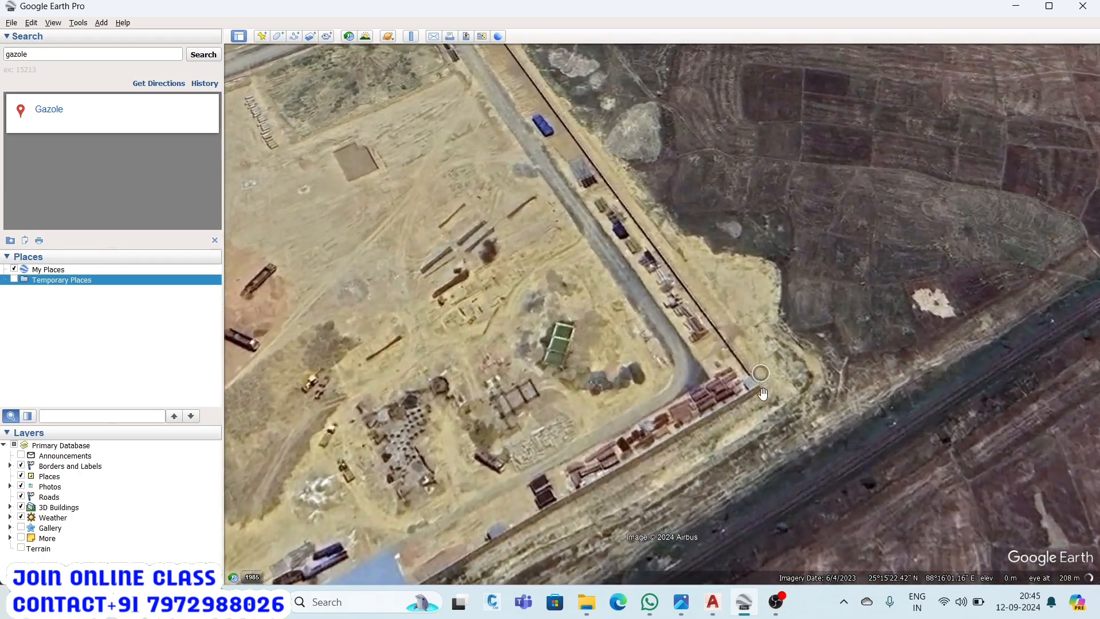
pyautogui.scroll(-3, 764, 393)
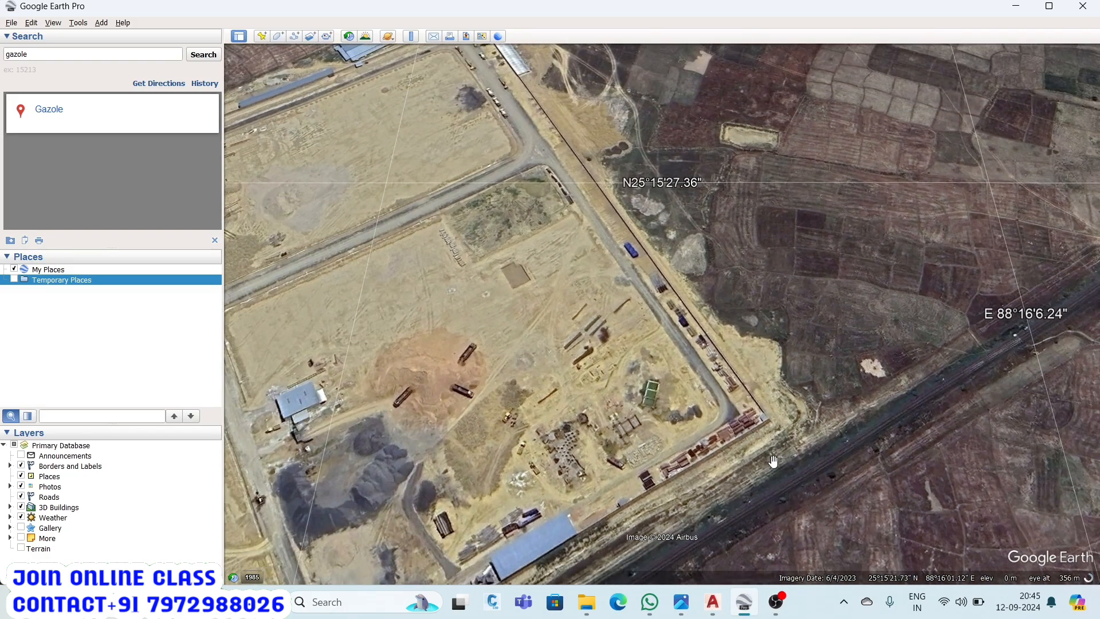
pyautogui.scroll(-3, 773, 461)
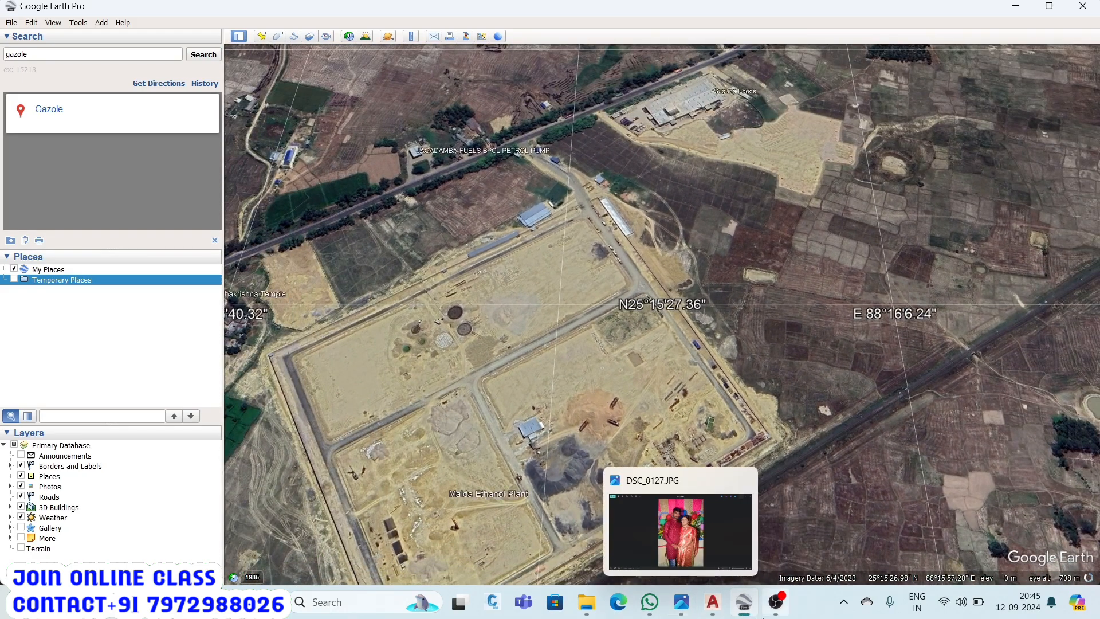
# Switch to AutoCAD and examine the key plan around the north arrow, gate, parking area and labelled eastern corner.
pyautogui.click(713, 602)
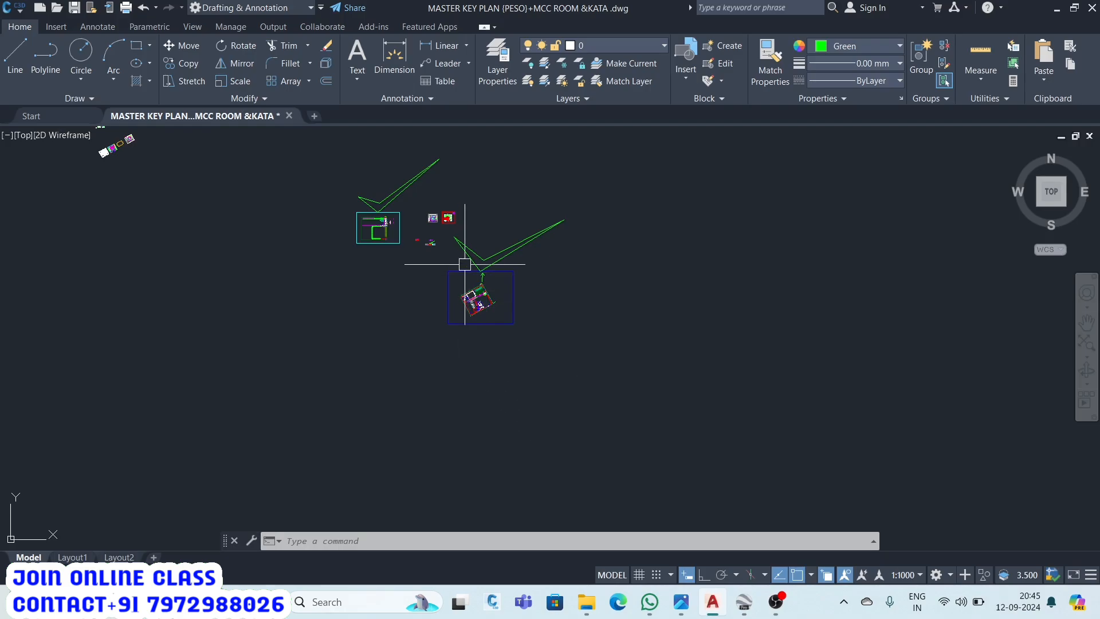
pyautogui.scroll(4, 470, 276)
pyautogui.scroll(2, 561, 360)
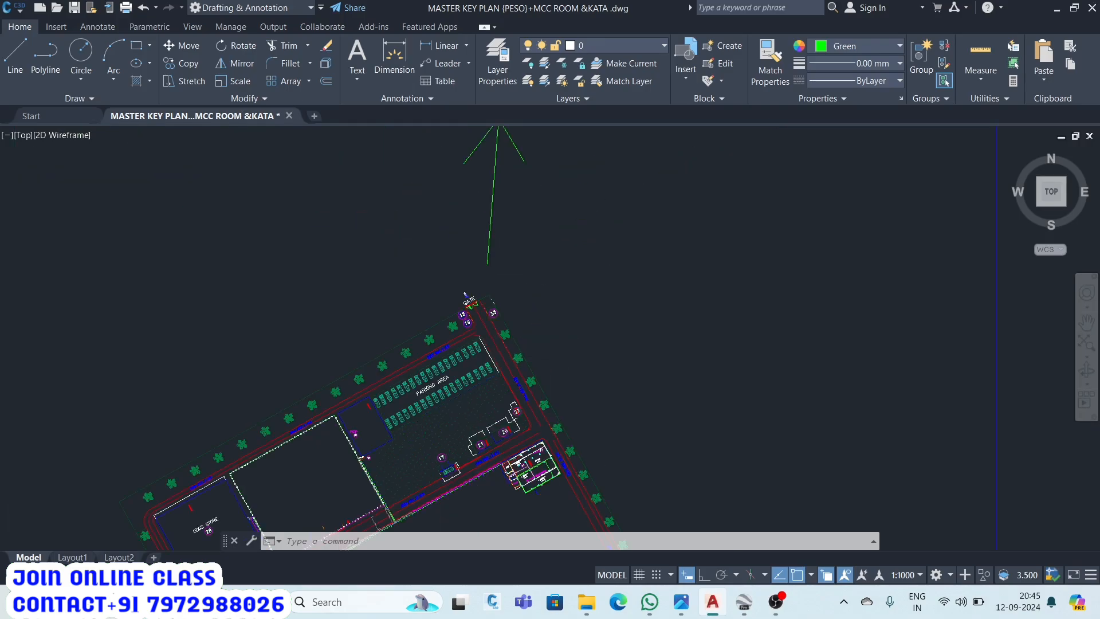
pyautogui.scroll(-2, 632, 426)
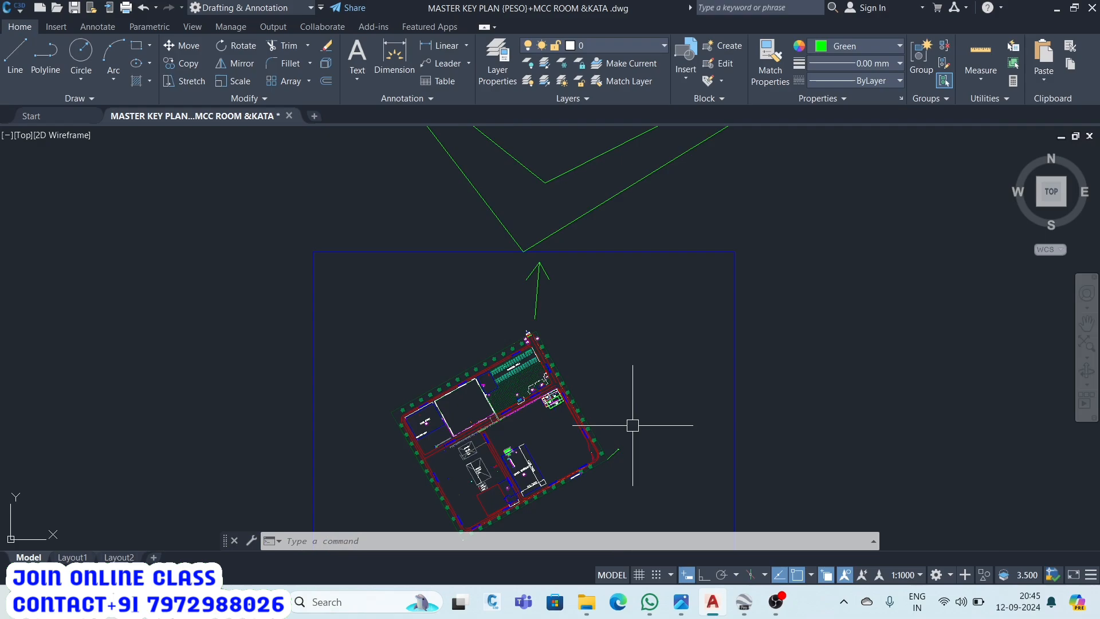
pyautogui.scroll(-3, 609, 395)
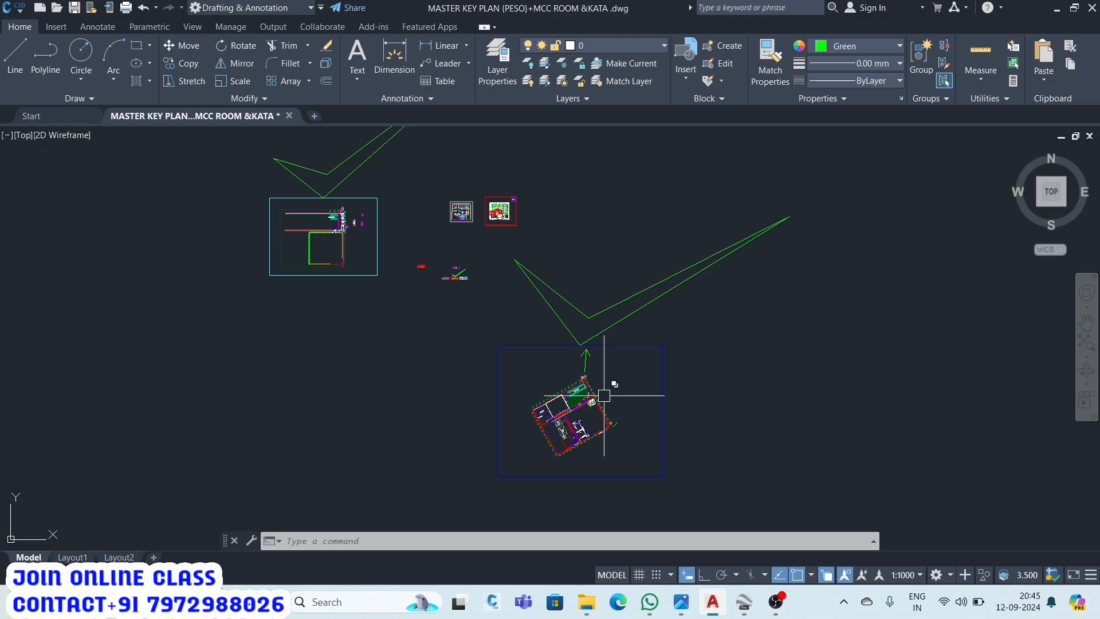
pyautogui.scroll(5, 601, 387)
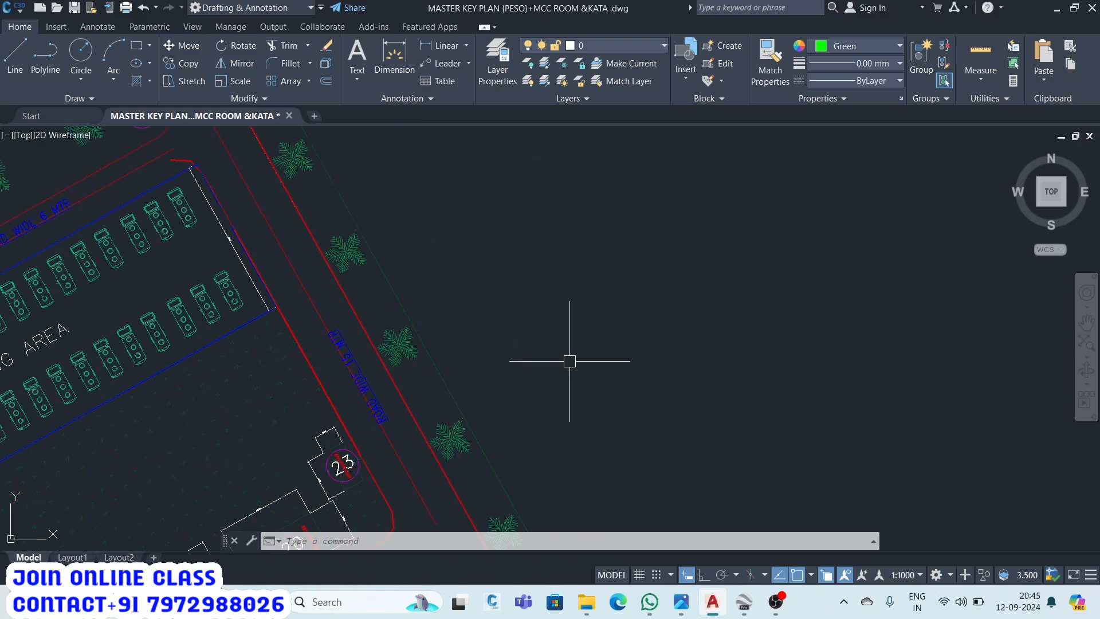
pyautogui.scroll(-4, 564, 355)
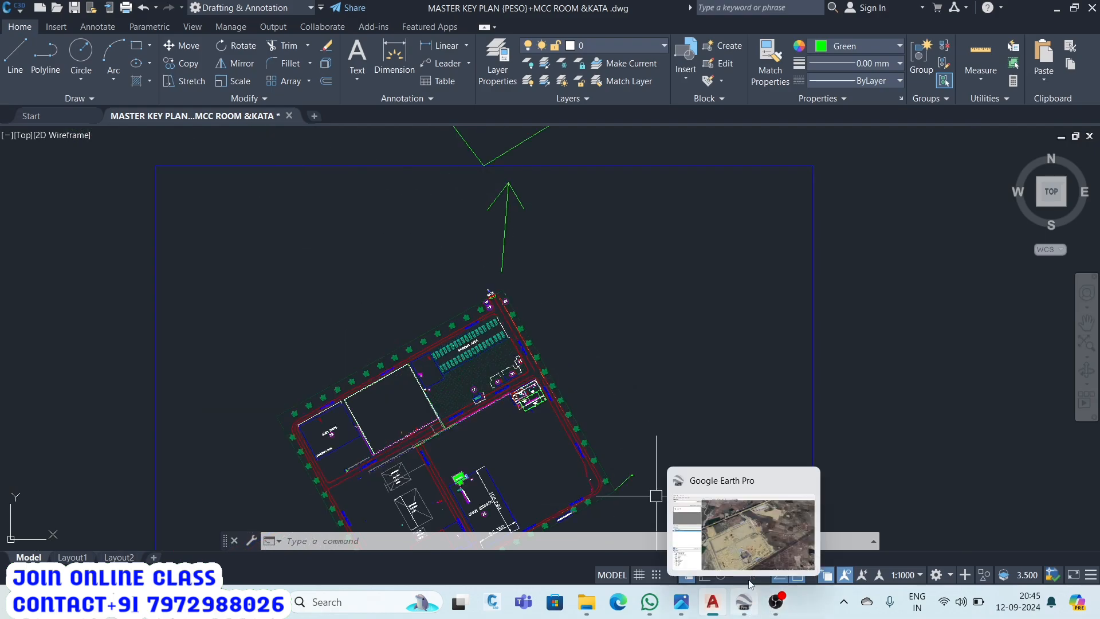
# Switch to Google Earth and examine the plant site from the northern entrance road to the southern boundary corner.
pyautogui.click(744, 602)
pyautogui.scroll(-3, 565, 255)
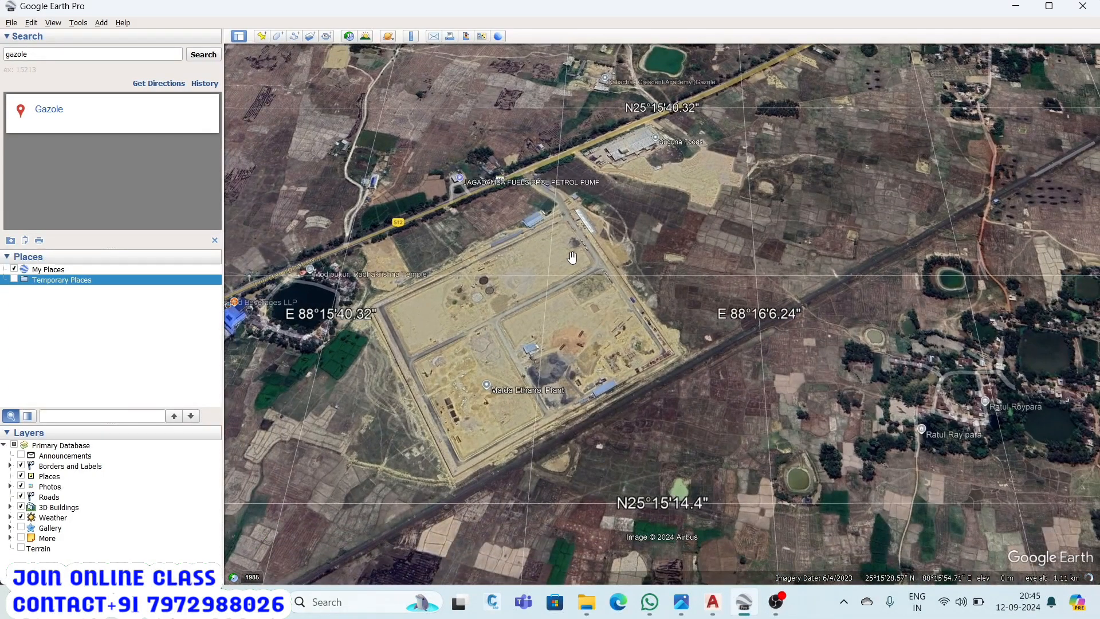
pyautogui.scroll(2, 624, 307)
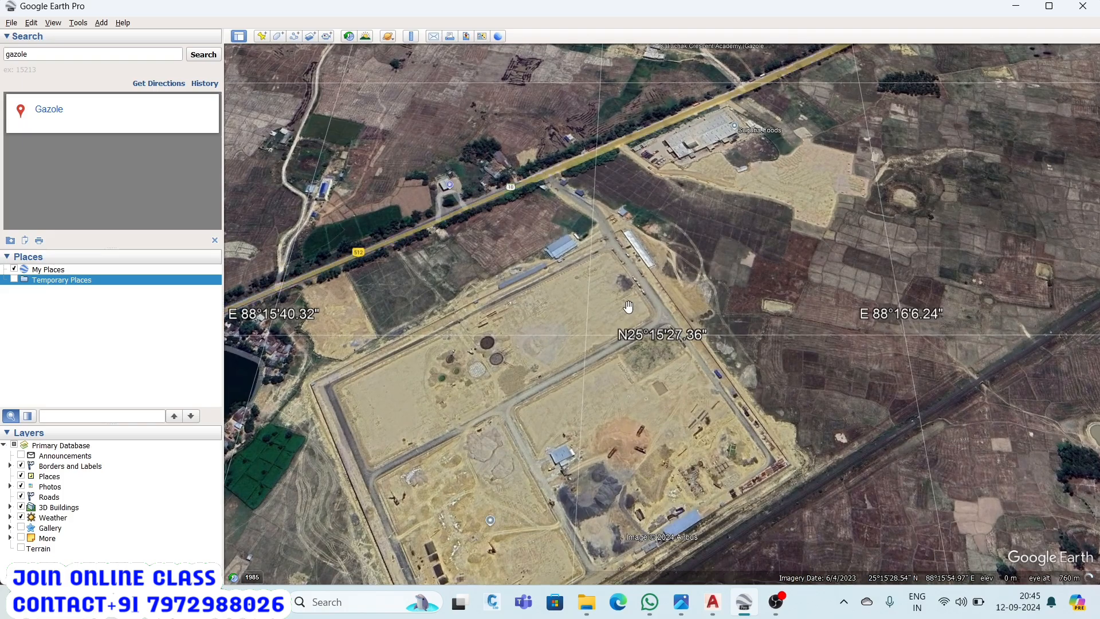
pyautogui.scroll(5, 625, 275)
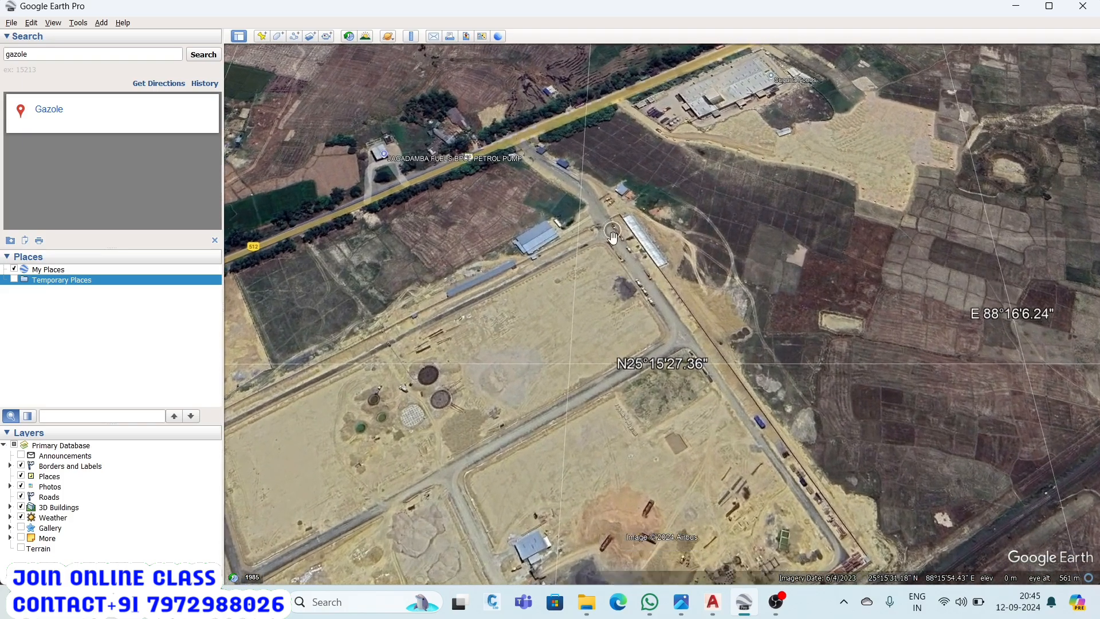
pyautogui.scroll(-4, 604, 218)
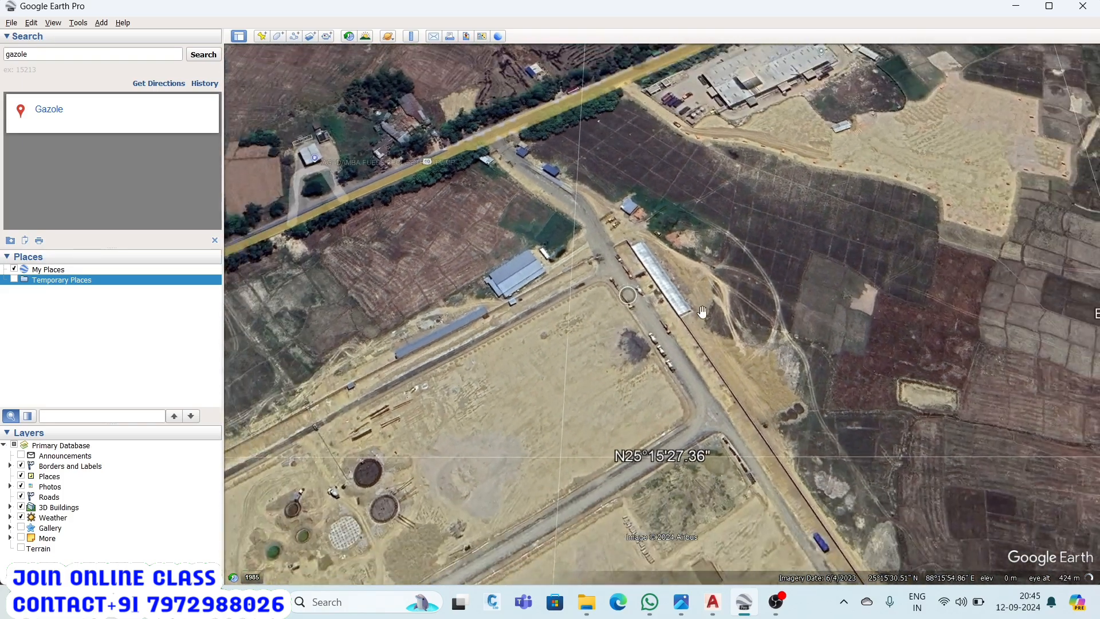
pyautogui.scroll(4, 579, 530)
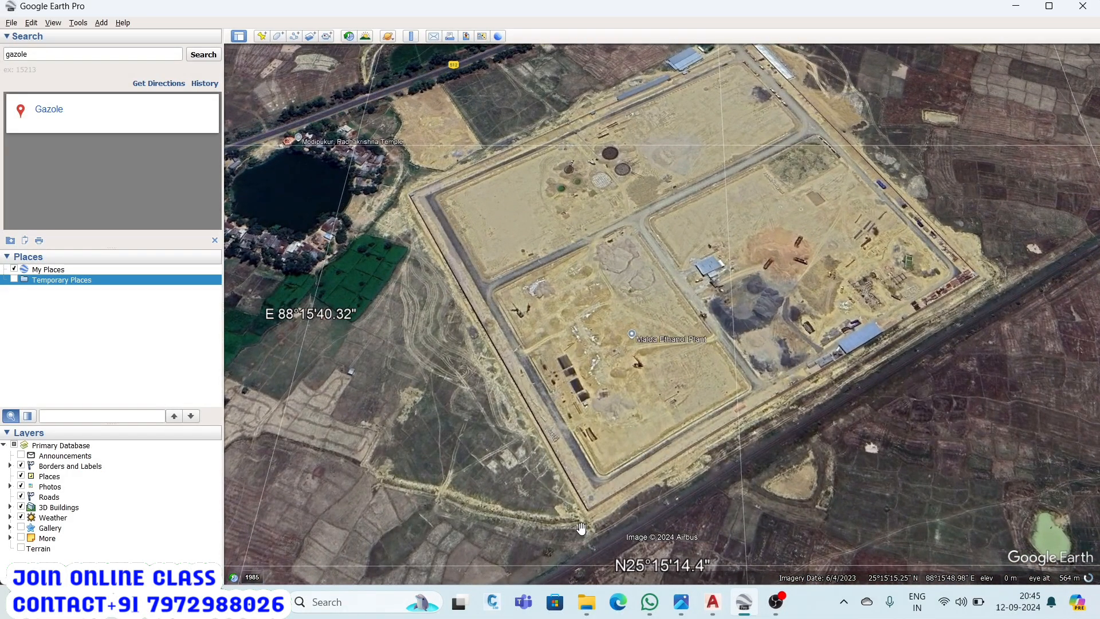
# Examine the plant site's northern entrance, western boundary corner and southern boundary corner in the satellite imagery.
pyautogui.scroll(-2, 578, 508)
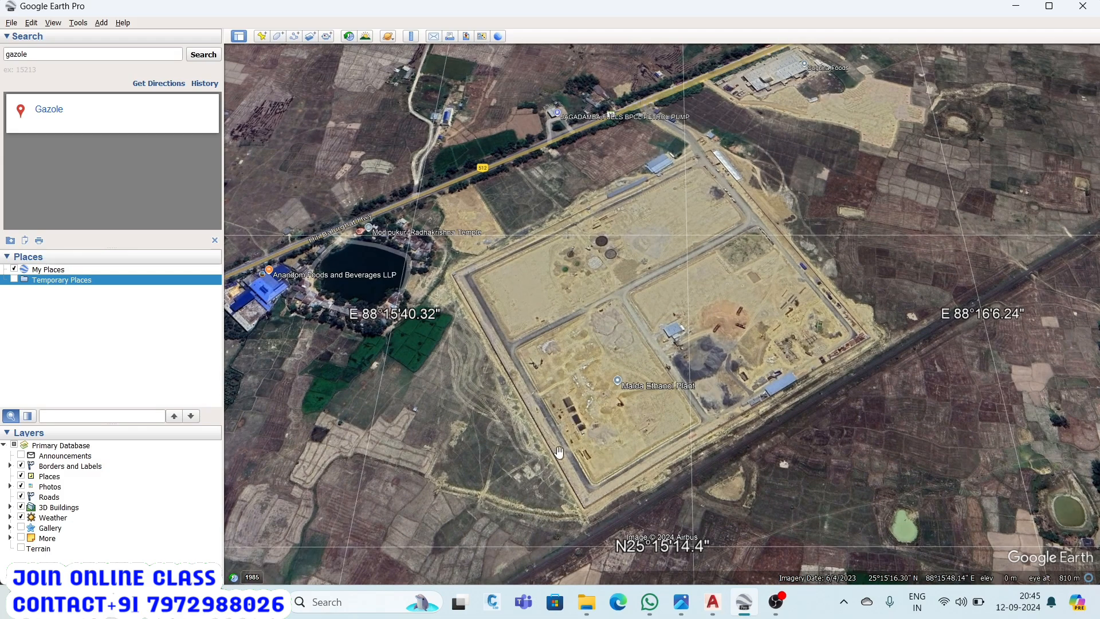
pyautogui.scroll(3, 671, 217)
pyautogui.scroll(2, 725, 138)
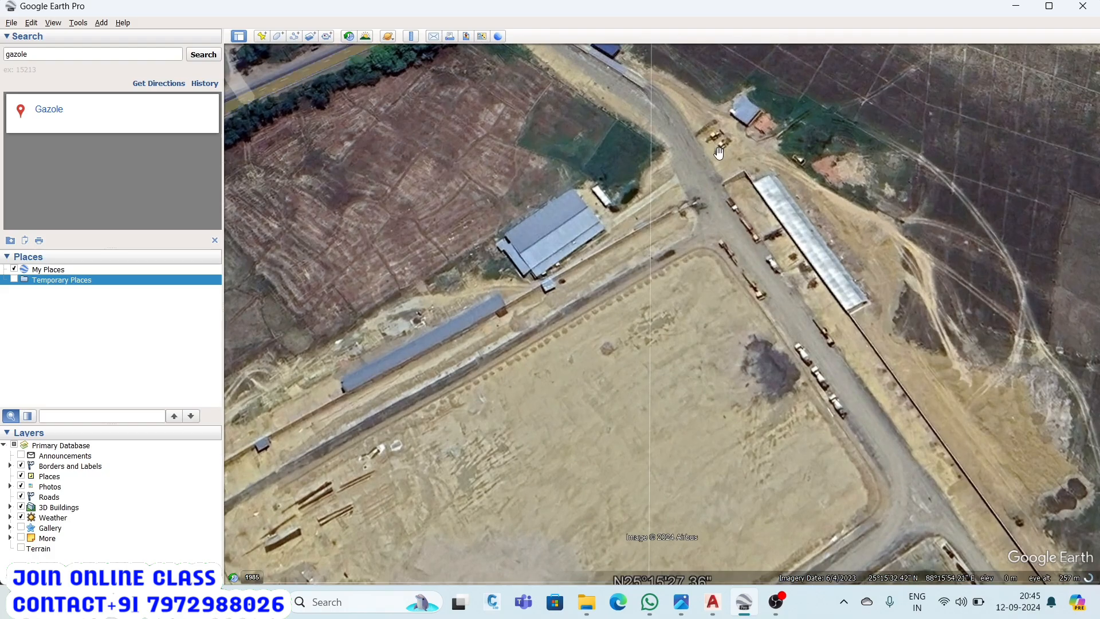
pyautogui.scroll(-5, 790, 420)
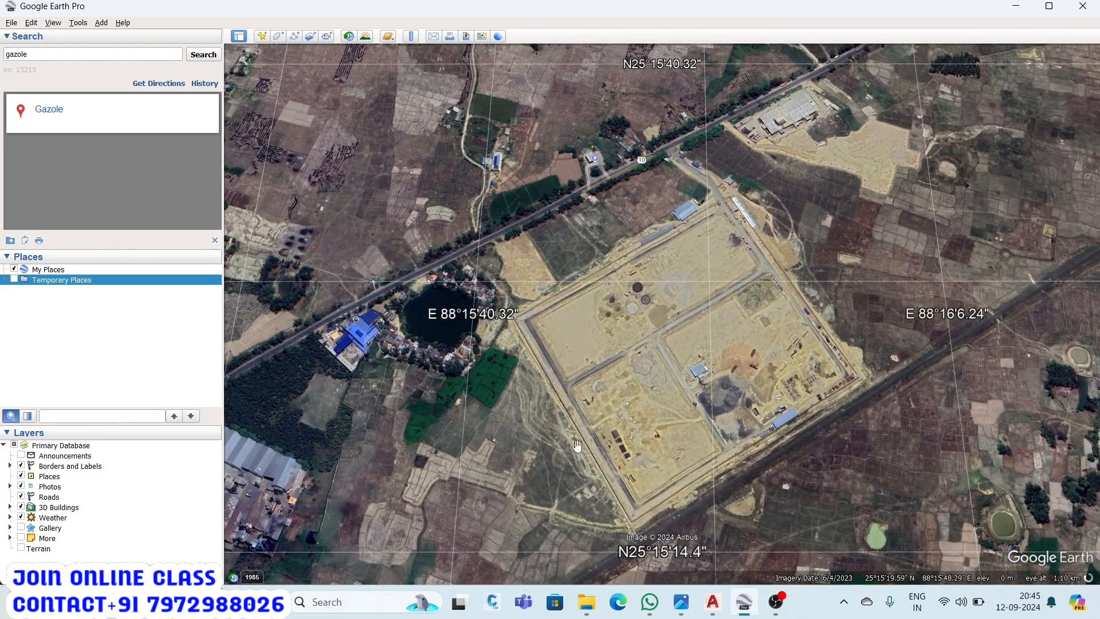
pyautogui.scroll(3, 521, 319)
pyautogui.scroll(1, 521, 319)
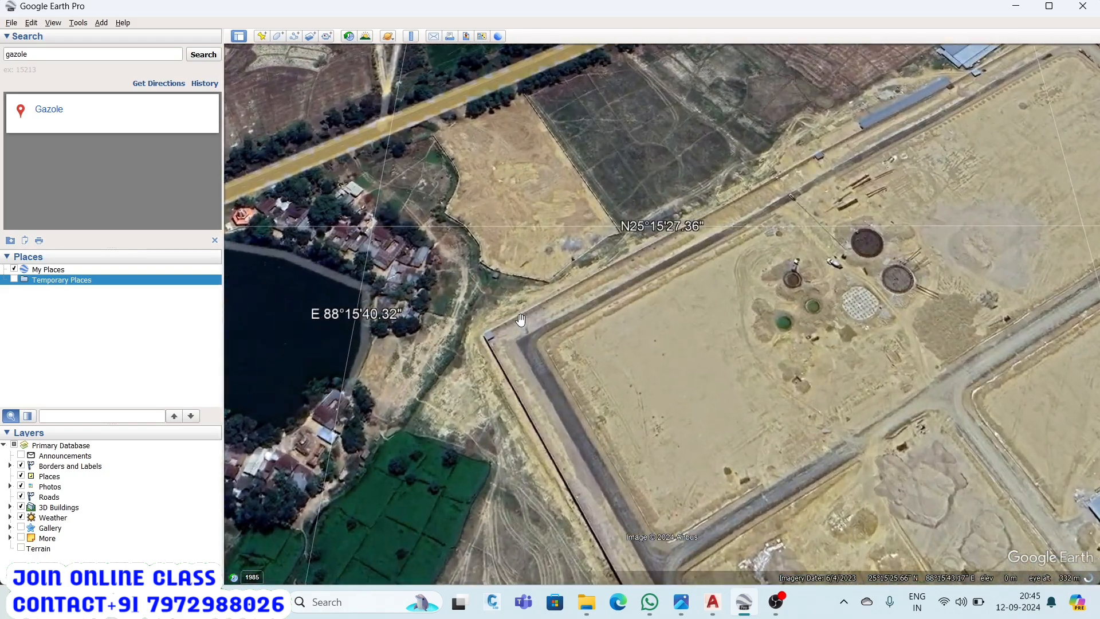
pyautogui.scroll(-2, 520, 319)
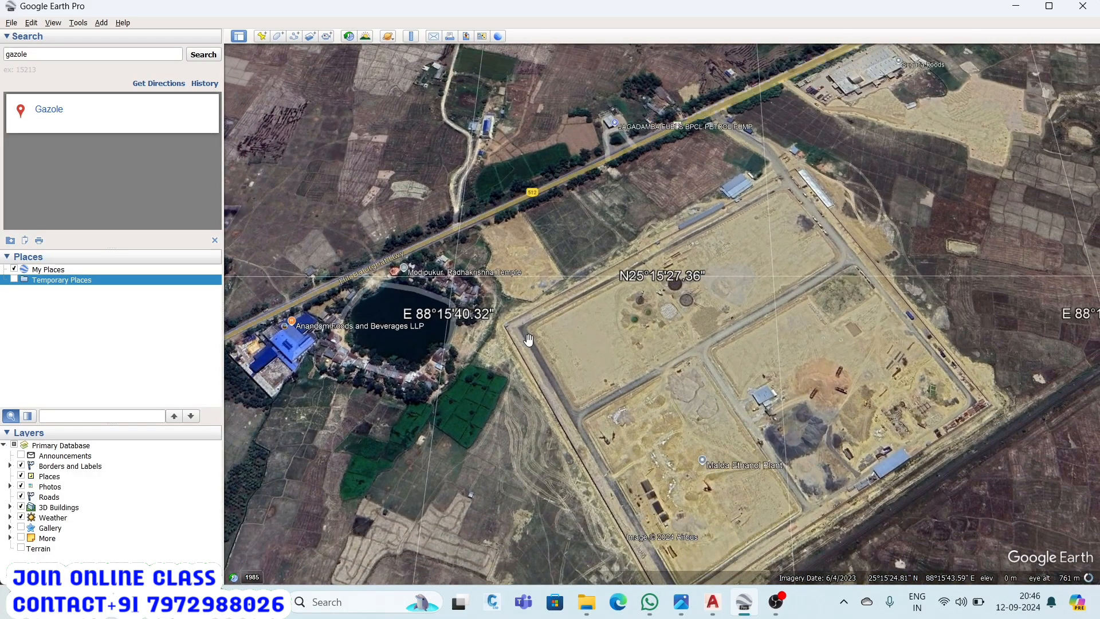
pyautogui.scroll(1, 510, 322)
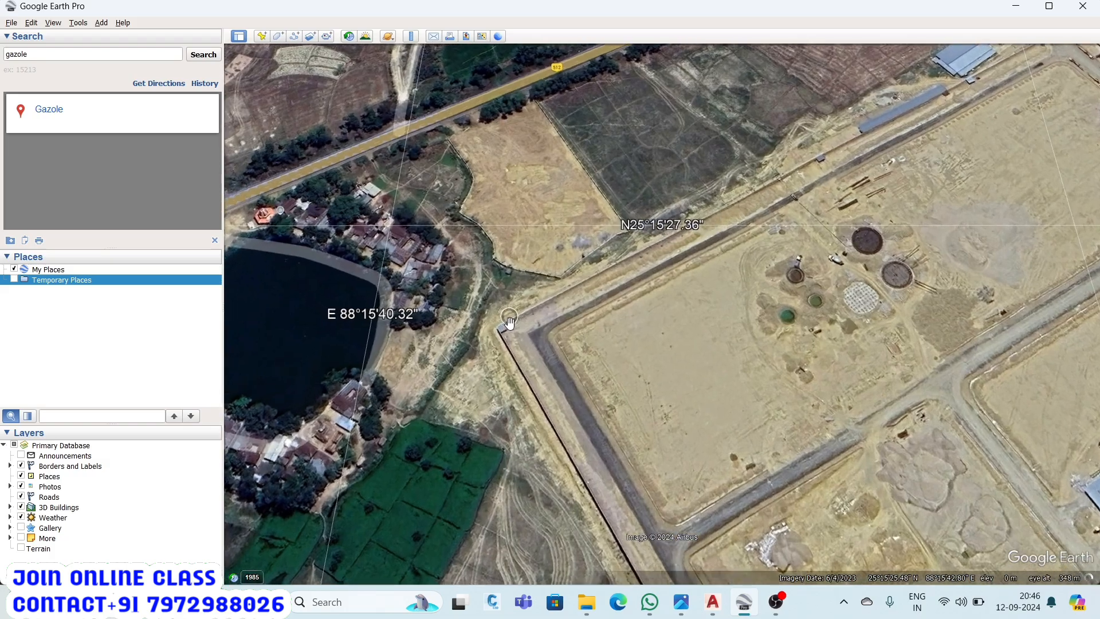
pyautogui.scroll(-2, 509, 325)
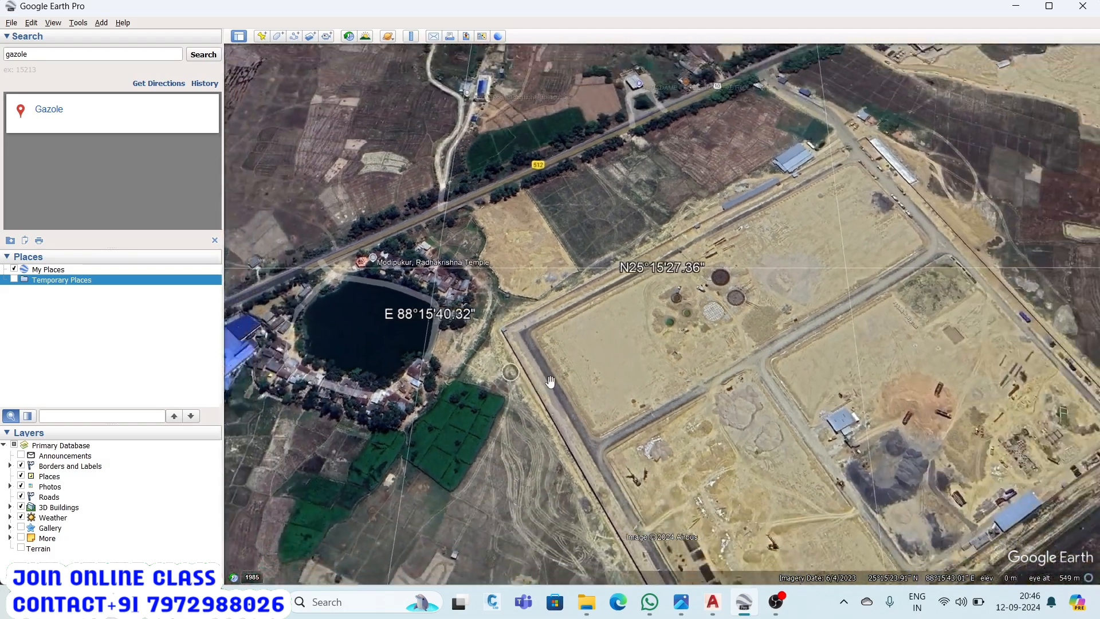
pyautogui.scroll(2, 783, 188)
pyautogui.scroll(-3, 826, 190)
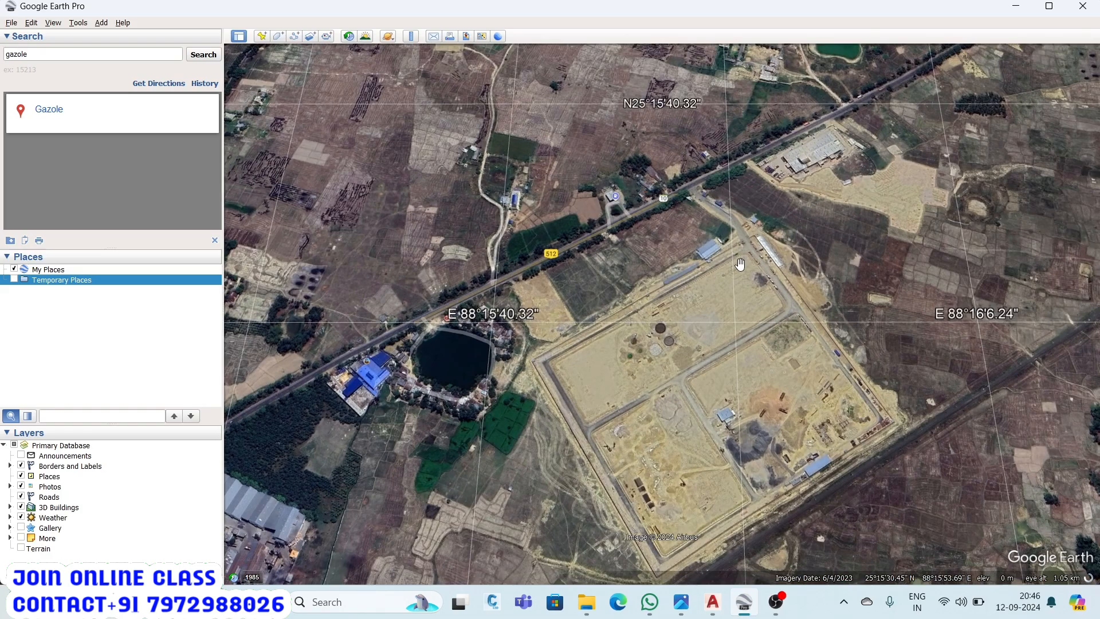
pyautogui.doubleClick(741, 264)
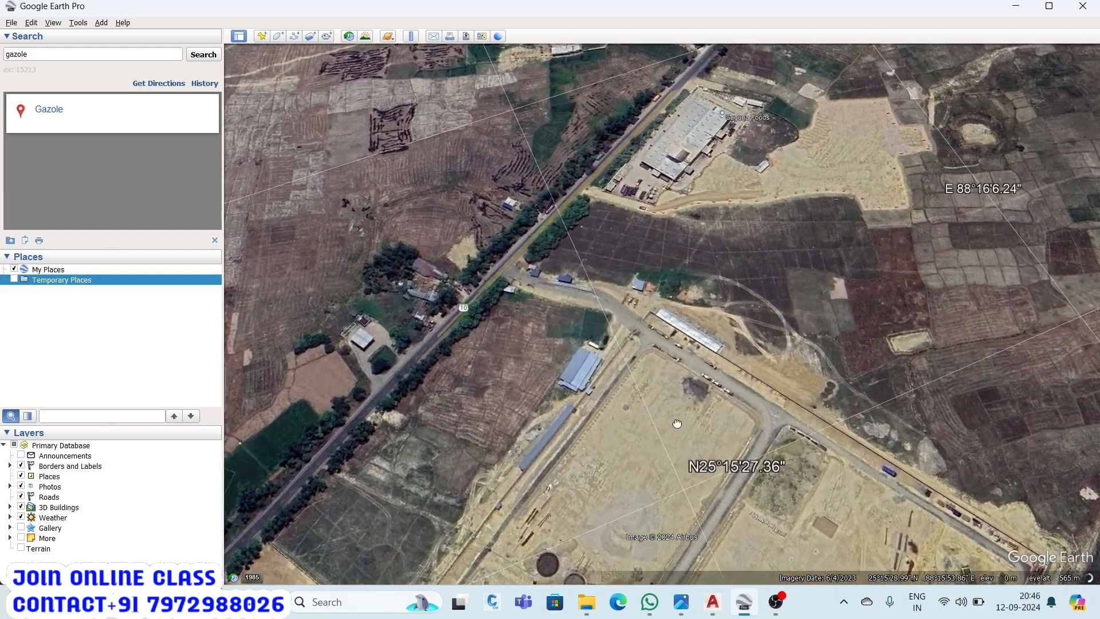
pyautogui.moveTo(677, 423); pyautogui.dragTo(780, 329)
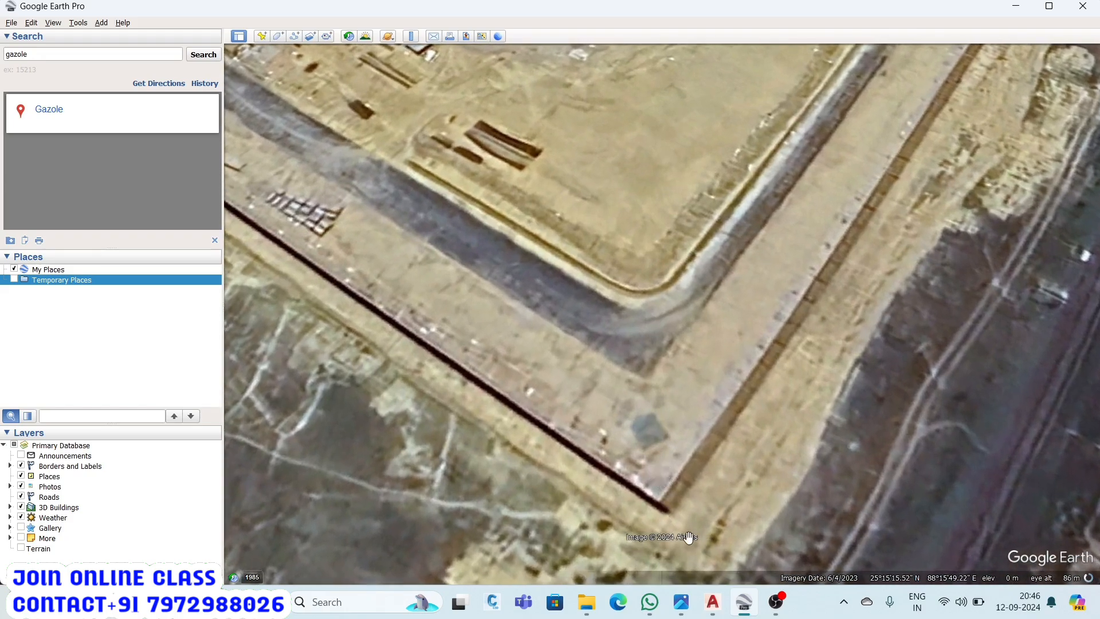
# Set the latitude/longitude display to Universal Transverse Mercator in the Google Earth options.
pyautogui.scroll(2, 688, 537)
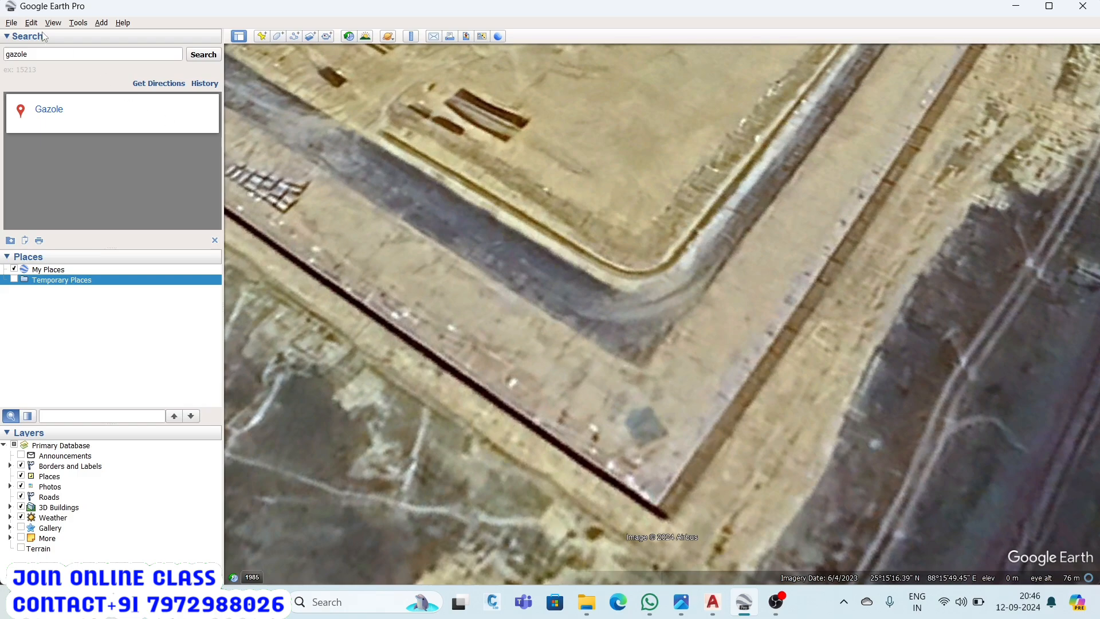
pyautogui.click(77, 24)
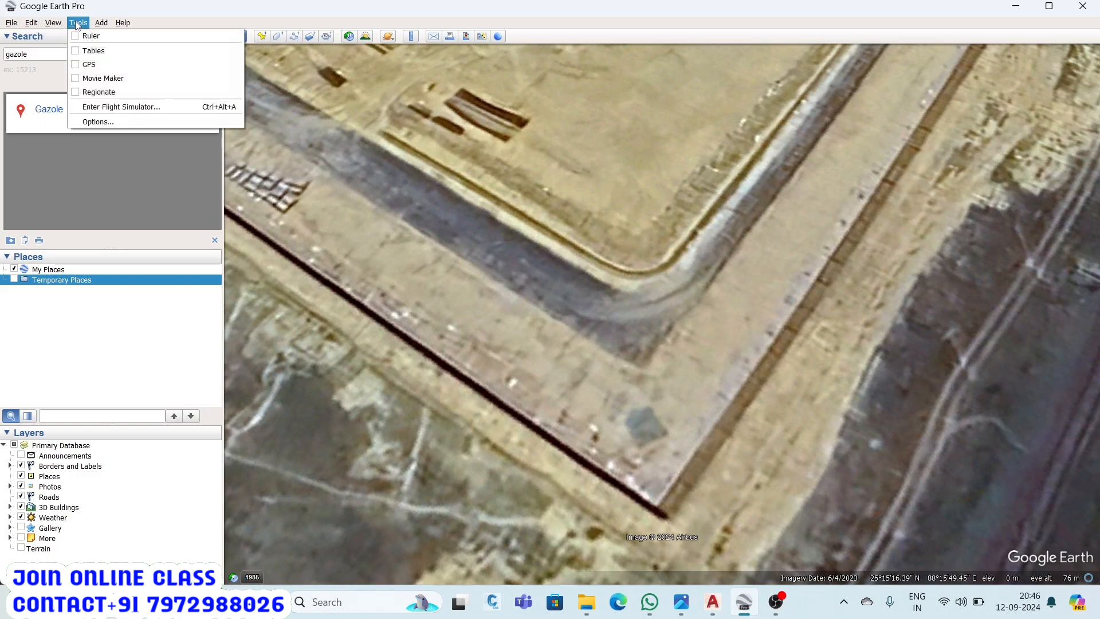
pyautogui.click(98, 121)
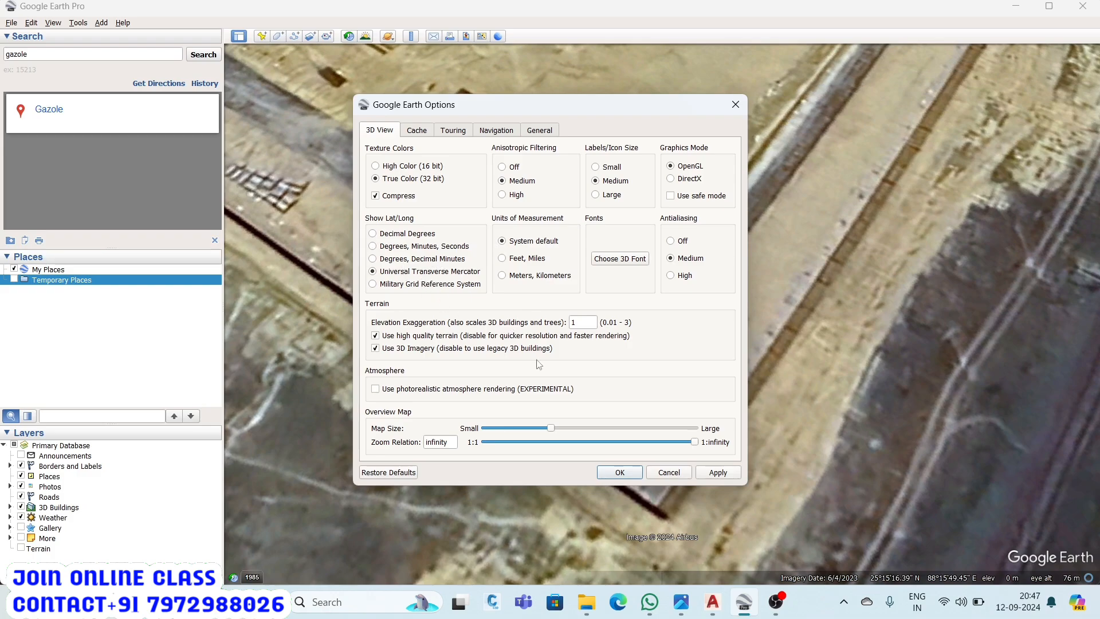
pyautogui.click(620, 472)
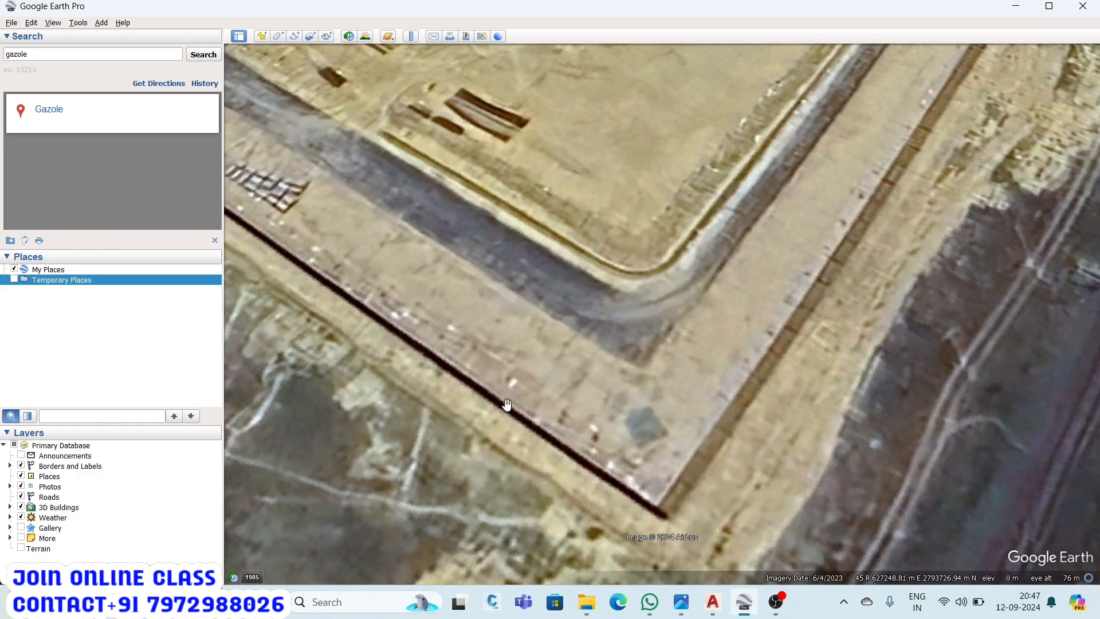
# Add a placemark named 1 and position its pin on the southern corner of the plant boundary wall.
pyautogui.scroll(-3, 510, 407)
pyautogui.scroll(3, 576, 435)
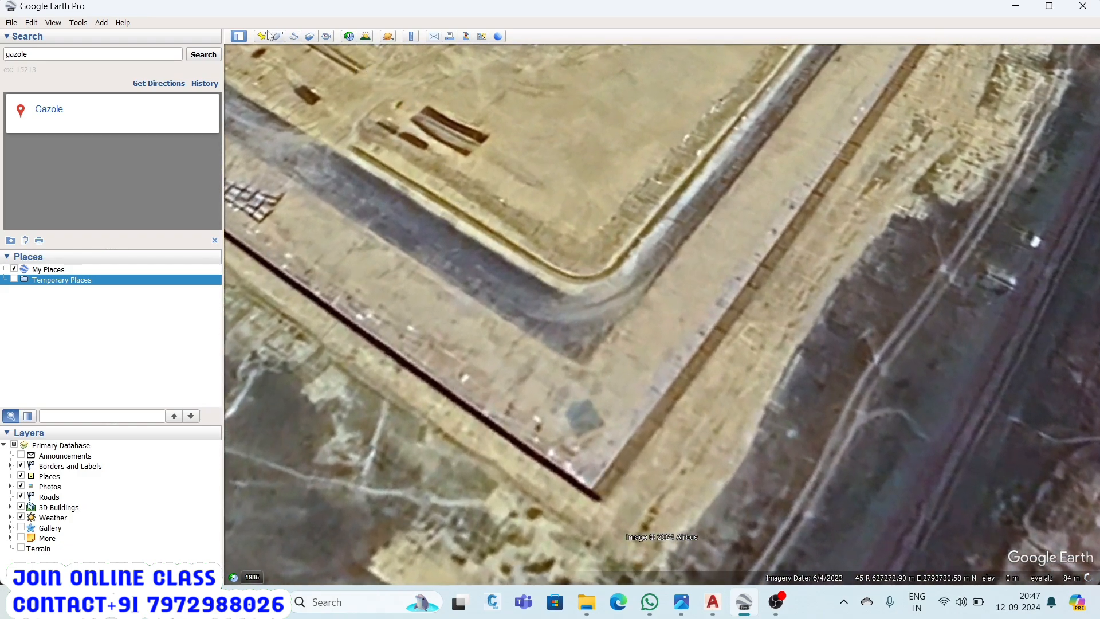
pyautogui.click(264, 37)
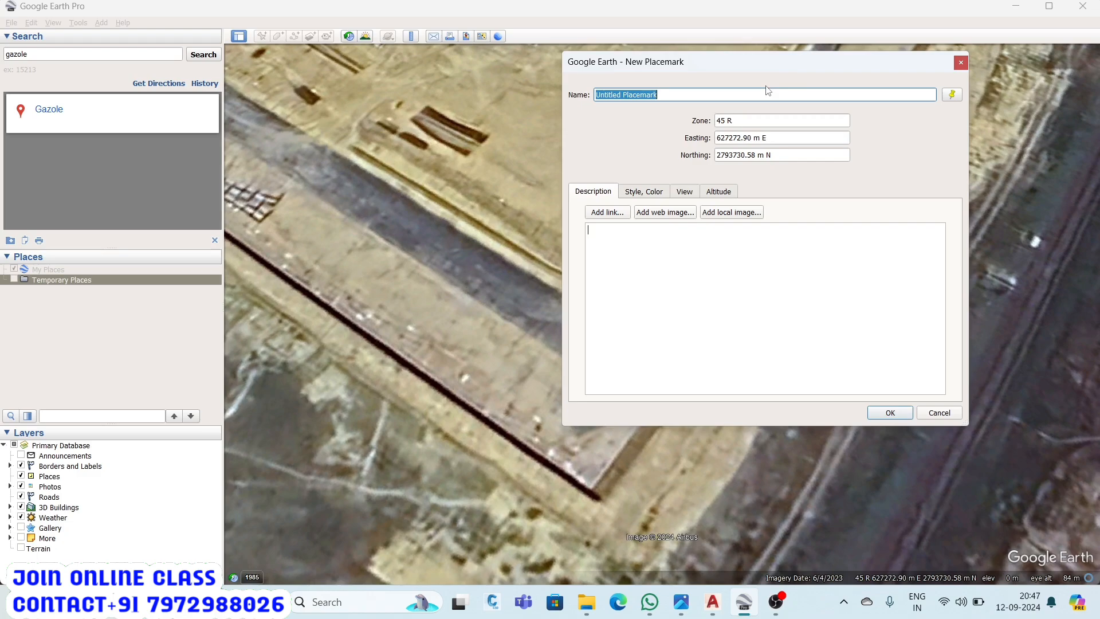
pyautogui.write('1')
pyautogui.moveTo(777, 73); pyautogui.dragTo(207, 129)
pyautogui.moveTo(665, 302); pyautogui.dragTo(596, 479)
pyautogui.scroll(3, 589, 505)
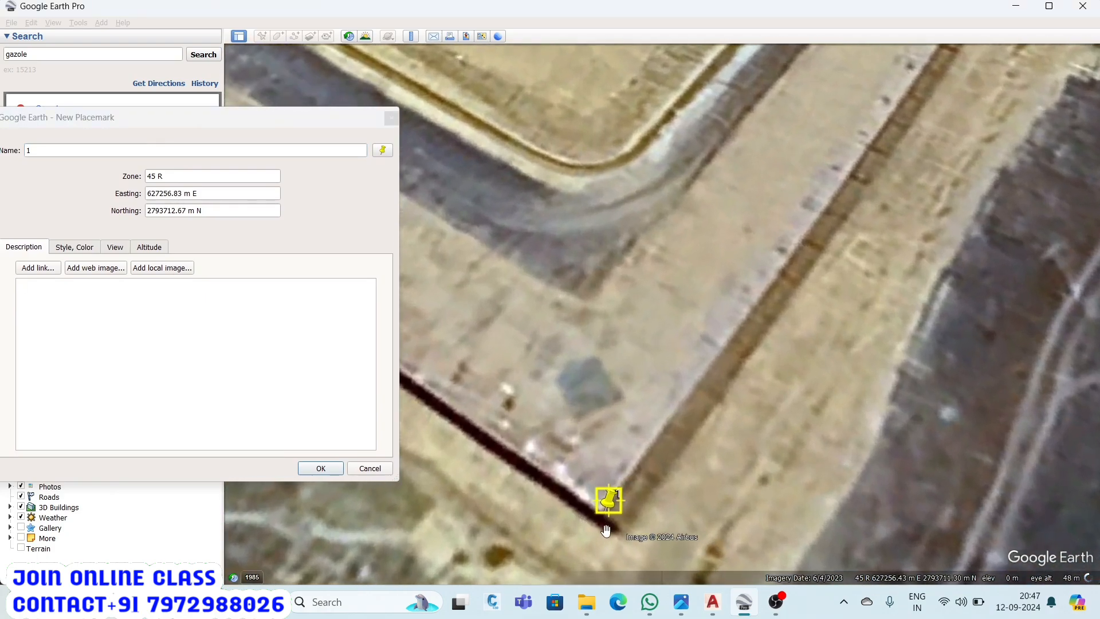
pyautogui.moveTo(607, 531); pyautogui.dragTo(530, 262)
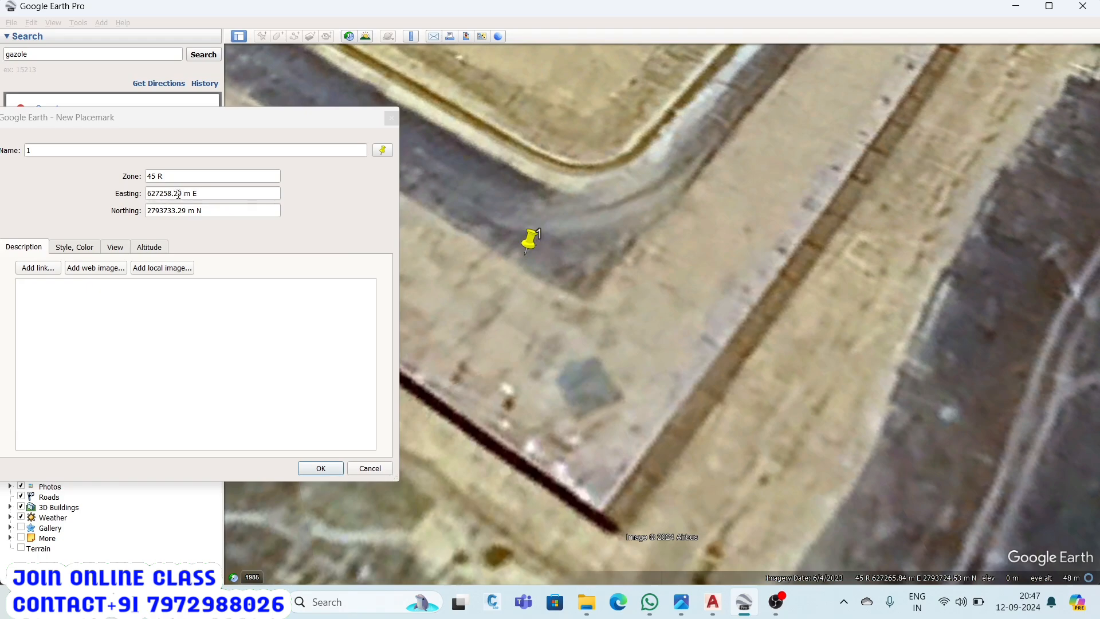
pyautogui.moveTo(530, 252); pyautogui.dragTo(604, 517)
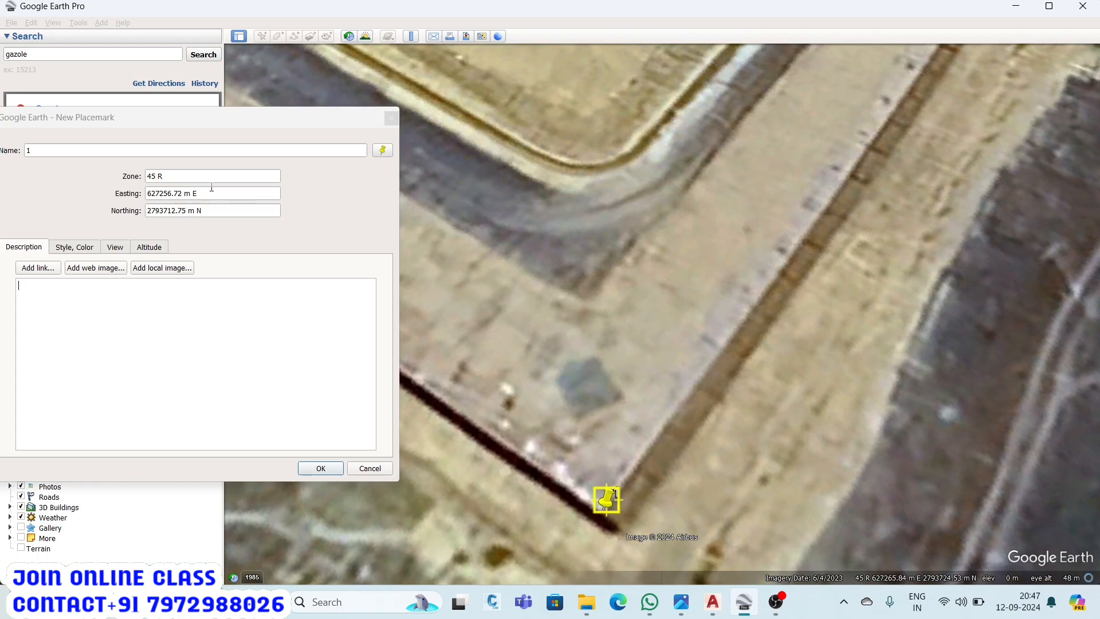
# Copy the placemark's easting, open a blank workbook in Excel 2013 and dismiss the activation wizard.
pyautogui.moveTo(209, 193); pyautogui.dragTo(161, 182)
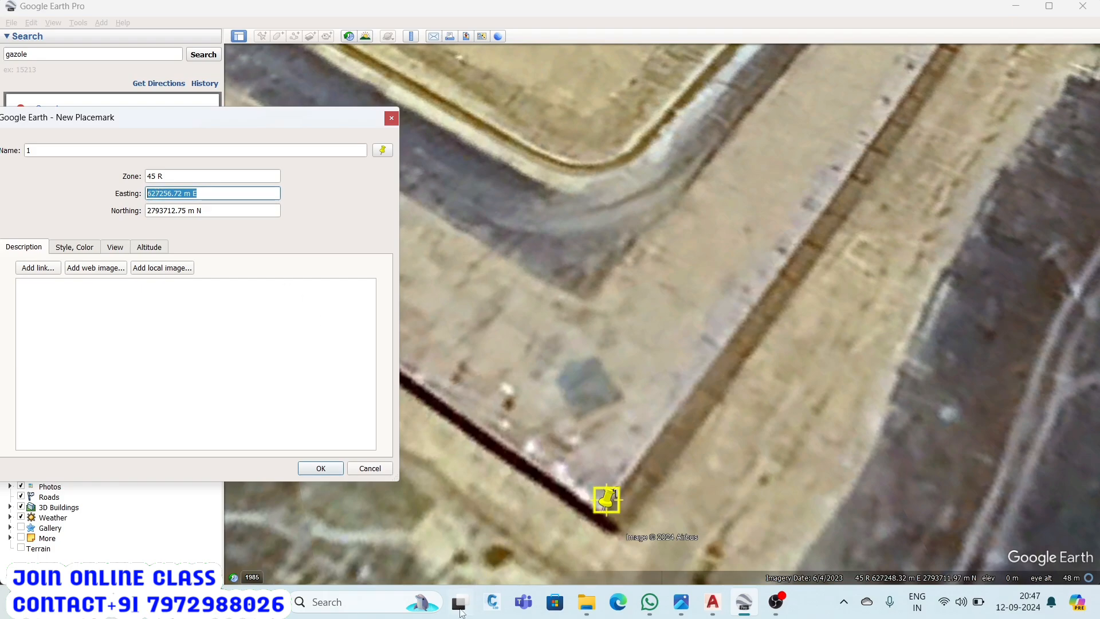
pyautogui.press('super')
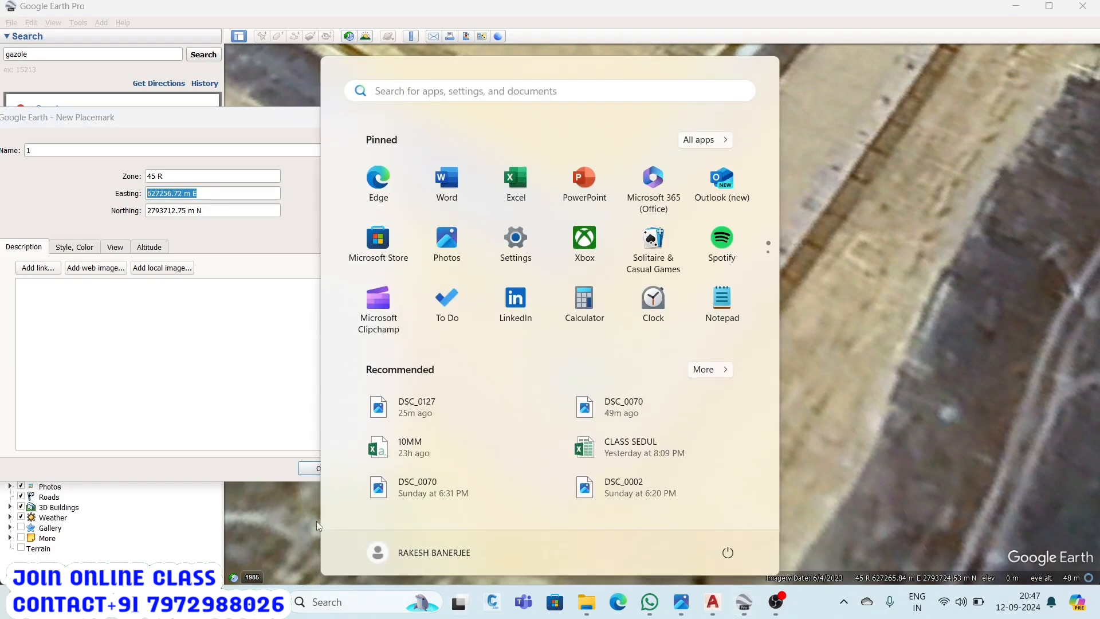
pyautogui.write('ex')
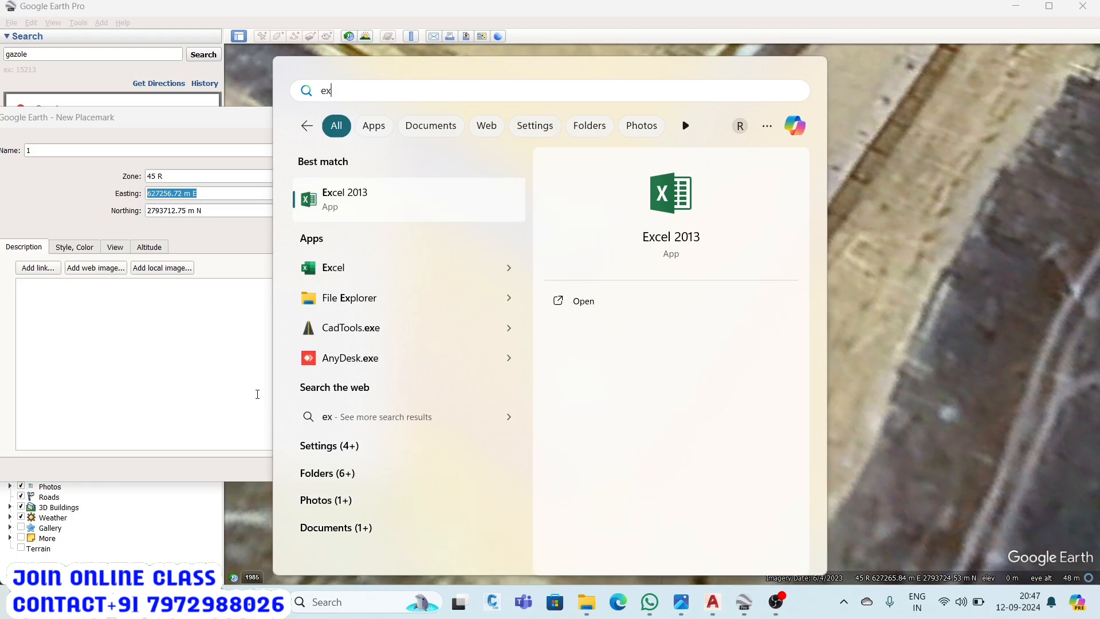
pyautogui.click(406, 200)
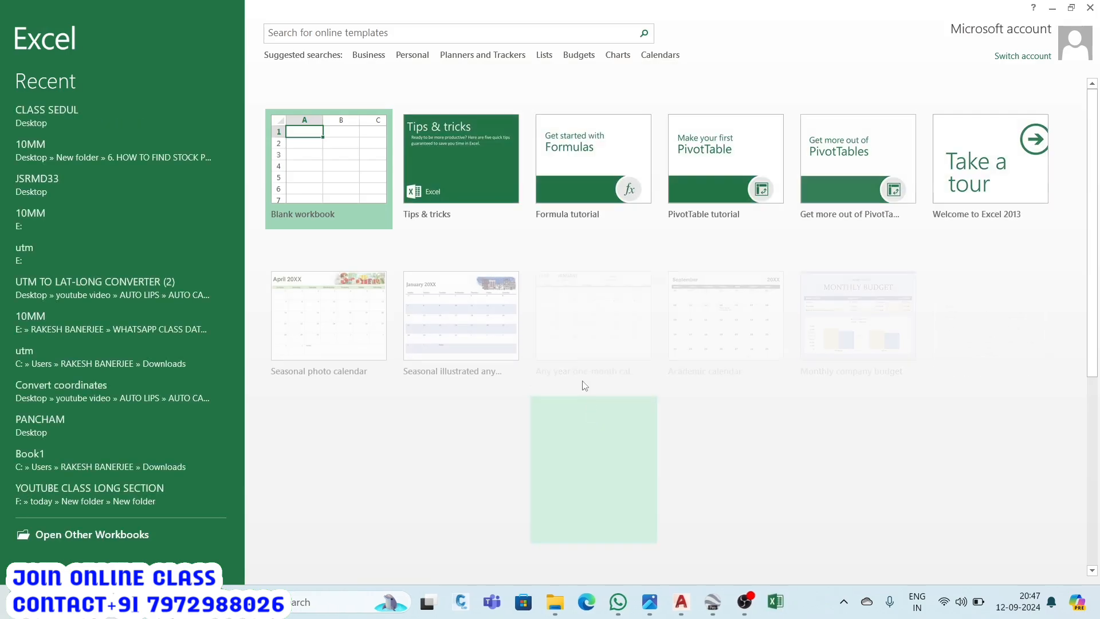
pyautogui.click(343, 157)
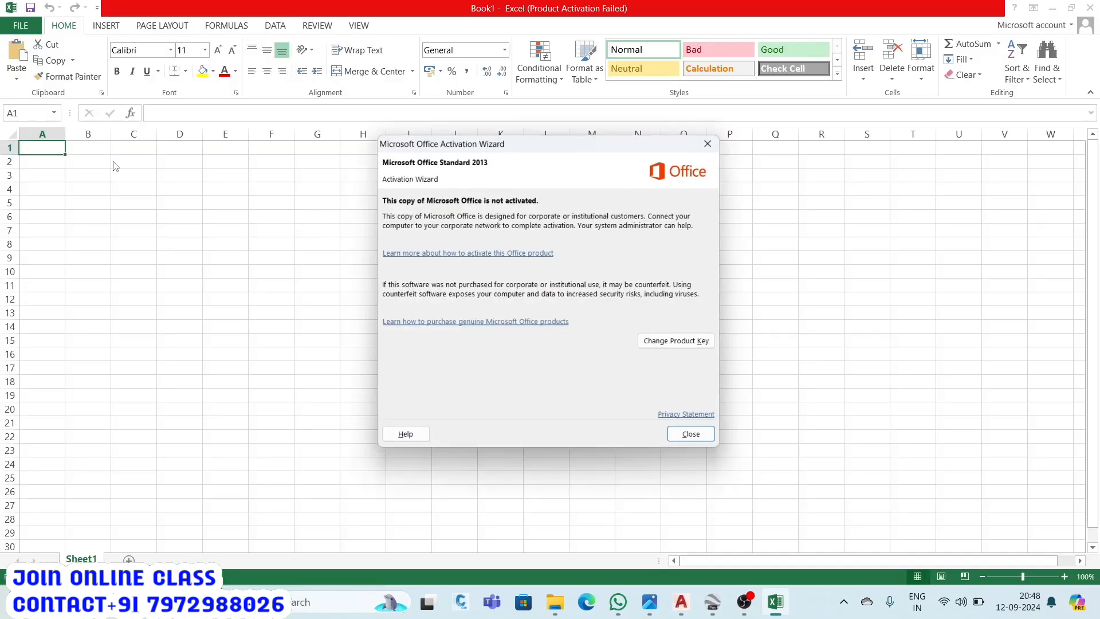
pyautogui.click(716, 138)
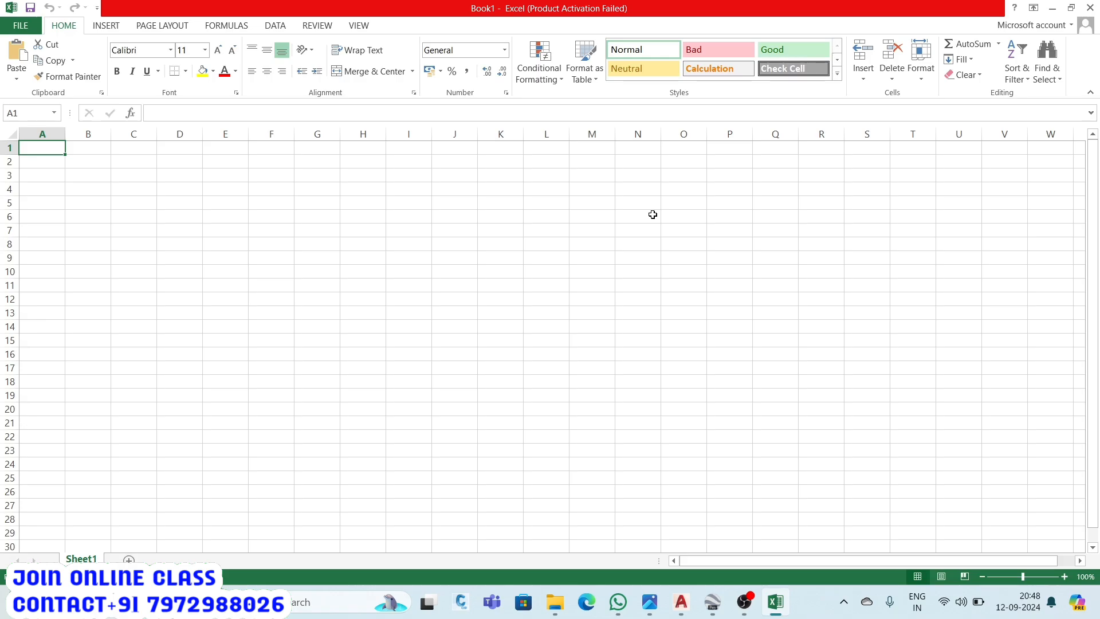
# Paste the easting 627256.72 m E into cell A1 and widen column A to fit it.
pyautogui.write('627256.72 m E')
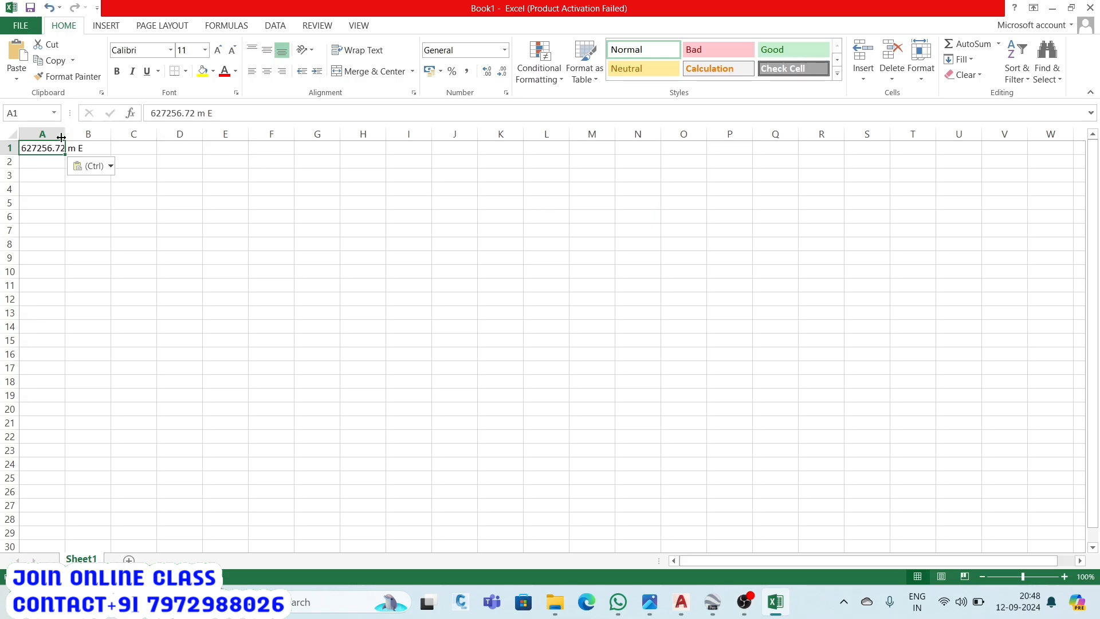
pyautogui.moveTo(62, 137); pyautogui.dragTo(87, 134)
pyautogui.click(220, 218)
pyautogui.click(166, 203)
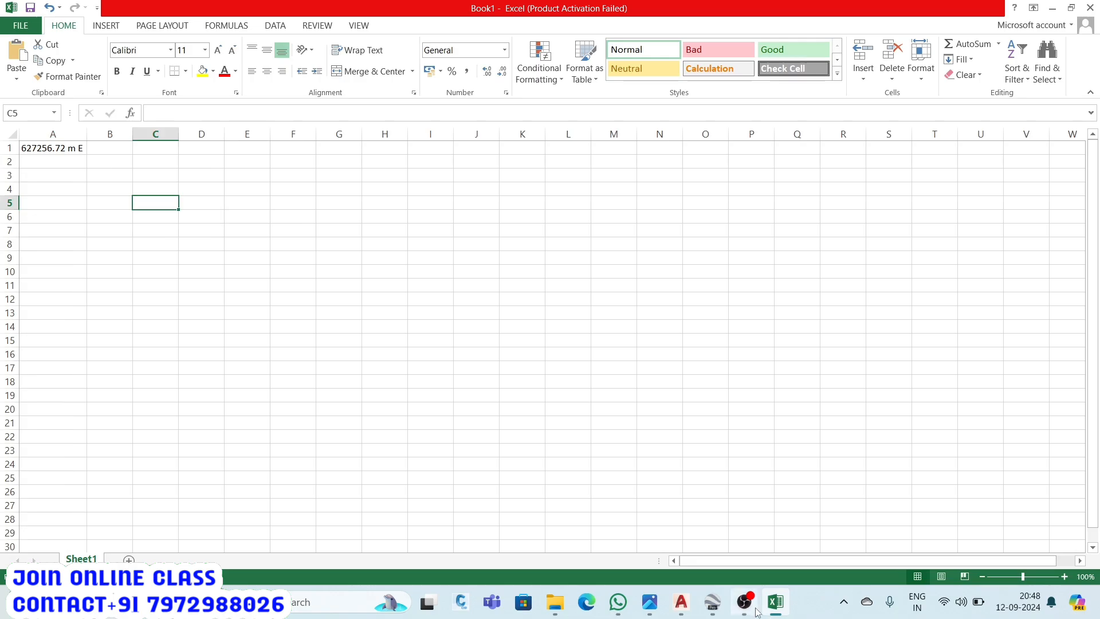
# Copy the placemark's northing 2793712.75 m N from Google Earth into Excel cell B1 and widen column B to fit it.
pyautogui.click(775, 613)
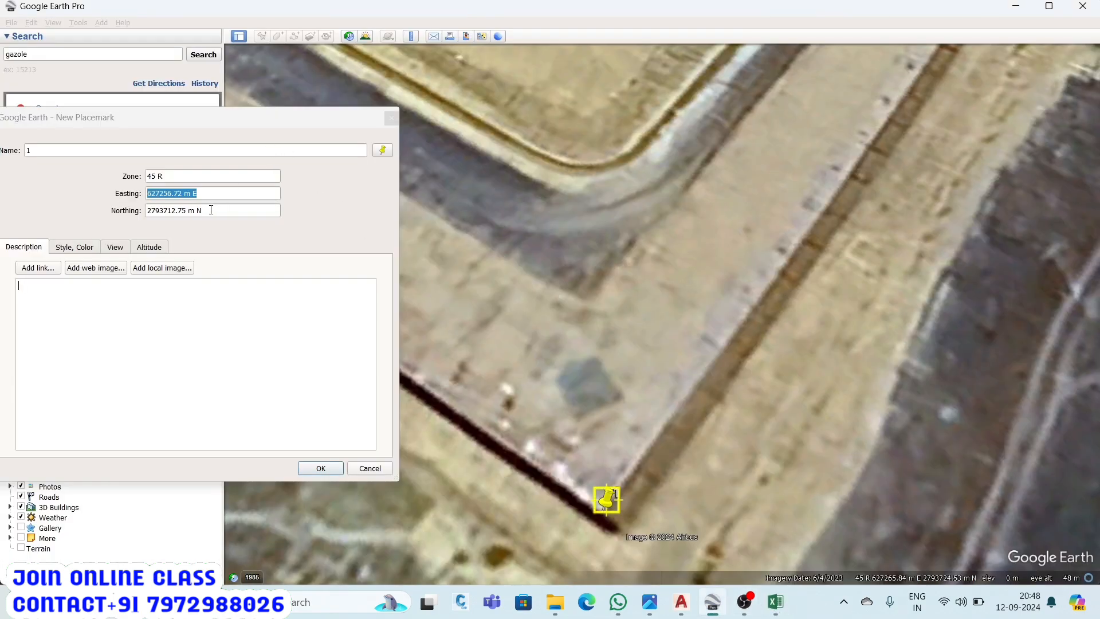
pyautogui.moveTo(203, 210); pyautogui.dragTo(142, 217)
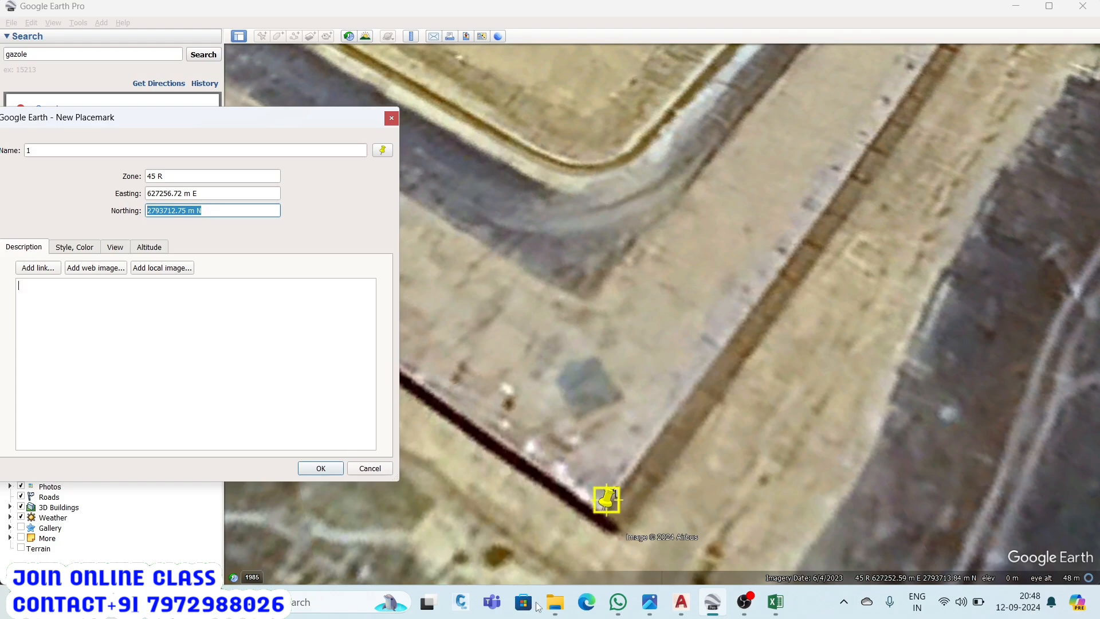
pyautogui.click(776, 602)
pyautogui.click(111, 153)
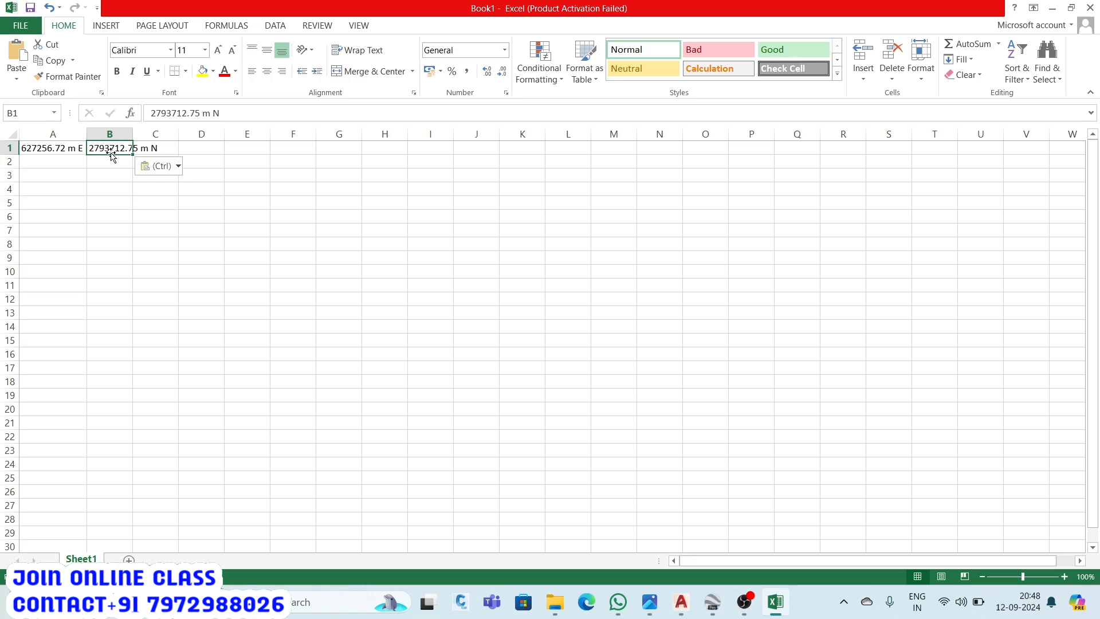
pyautogui.moveTo(137, 134); pyautogui.dragTo(171, 134)
pyautogui.click(252, 260)
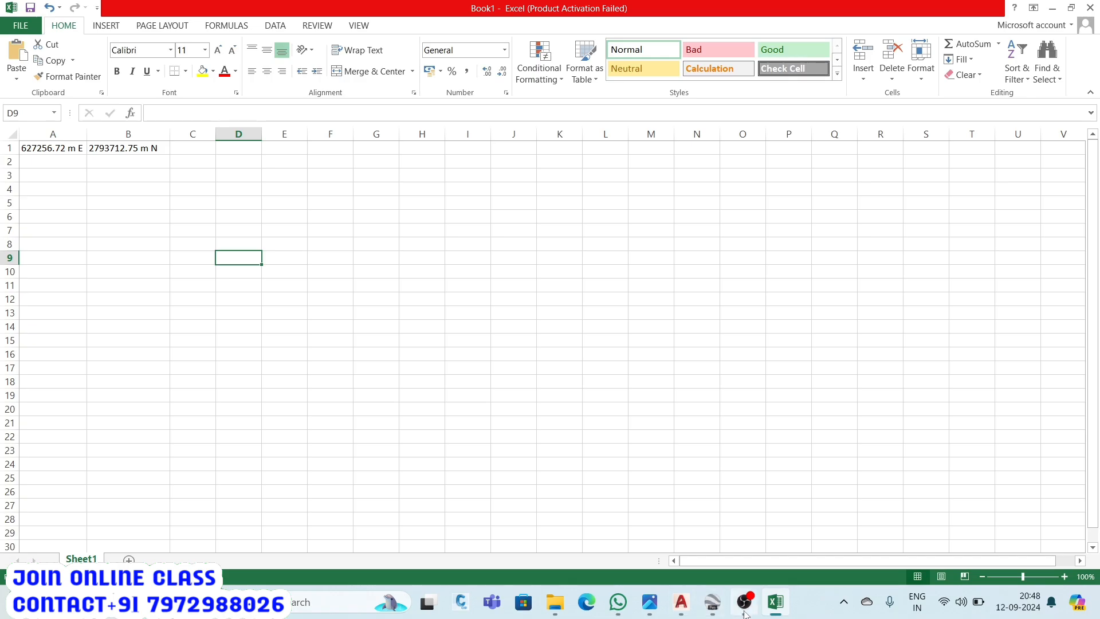
# Switch to Google Earth and save placemark 1 at the southern boundary corner.
pyautogui.click(713, 602)
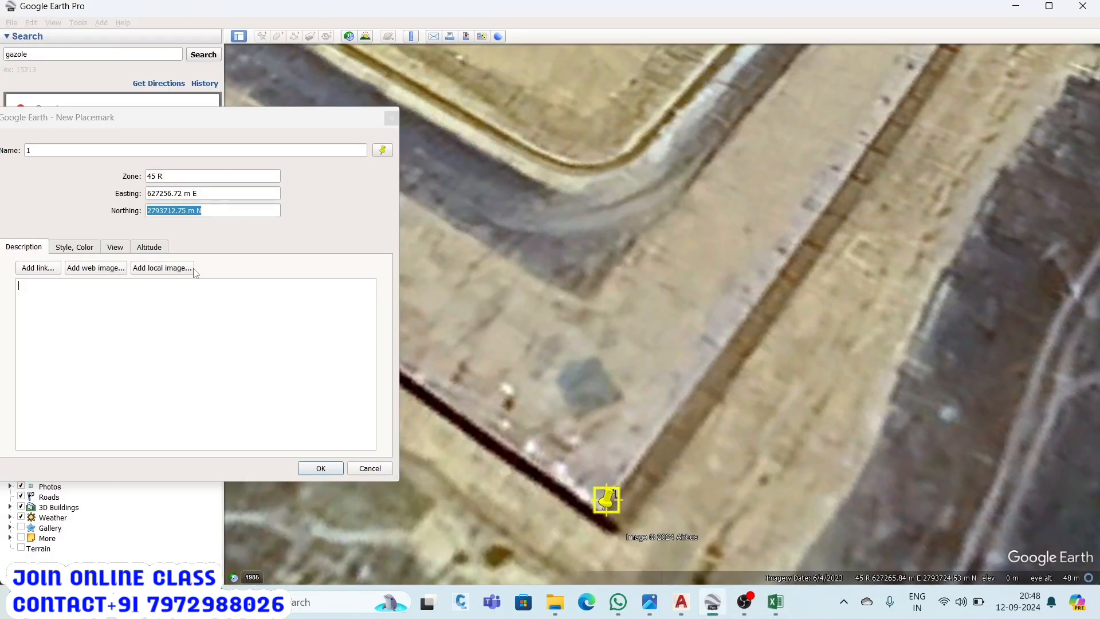
pyautogui.click(321, 469)
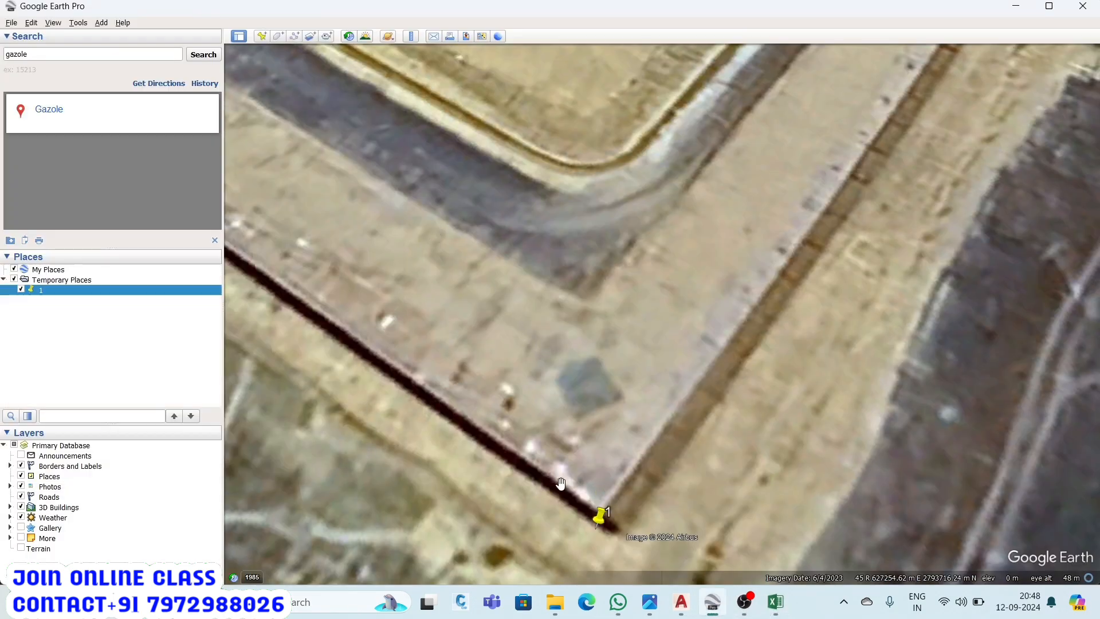
pyautogui.scroll(-5, 561, 485)
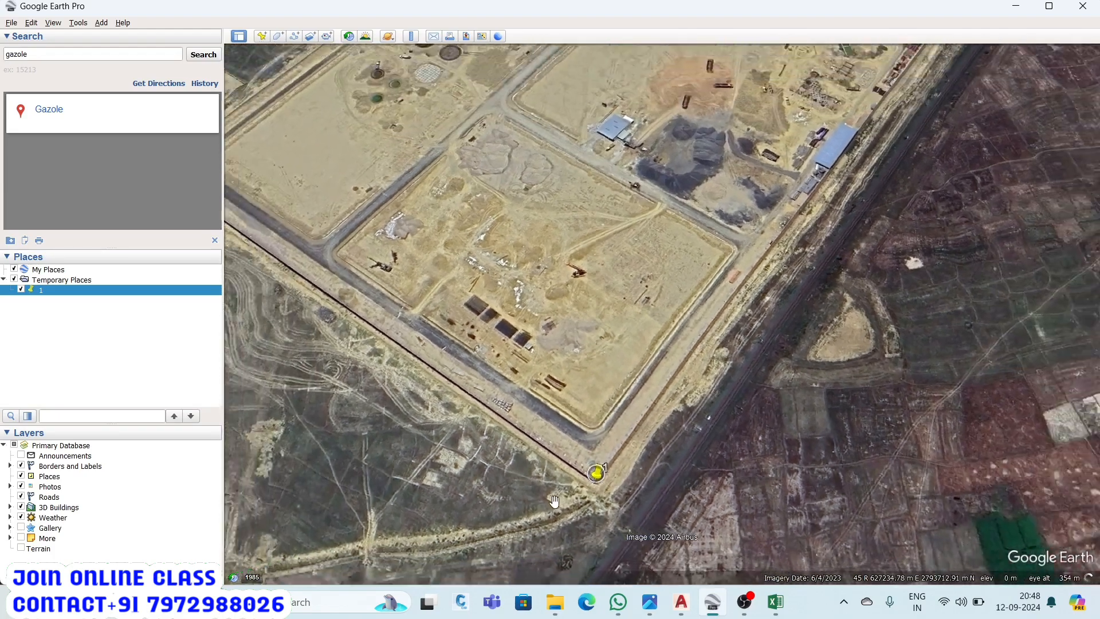
pyautogui.scroll(-4, 636, 453)
pyautogui.scroll(4, 778, 270)
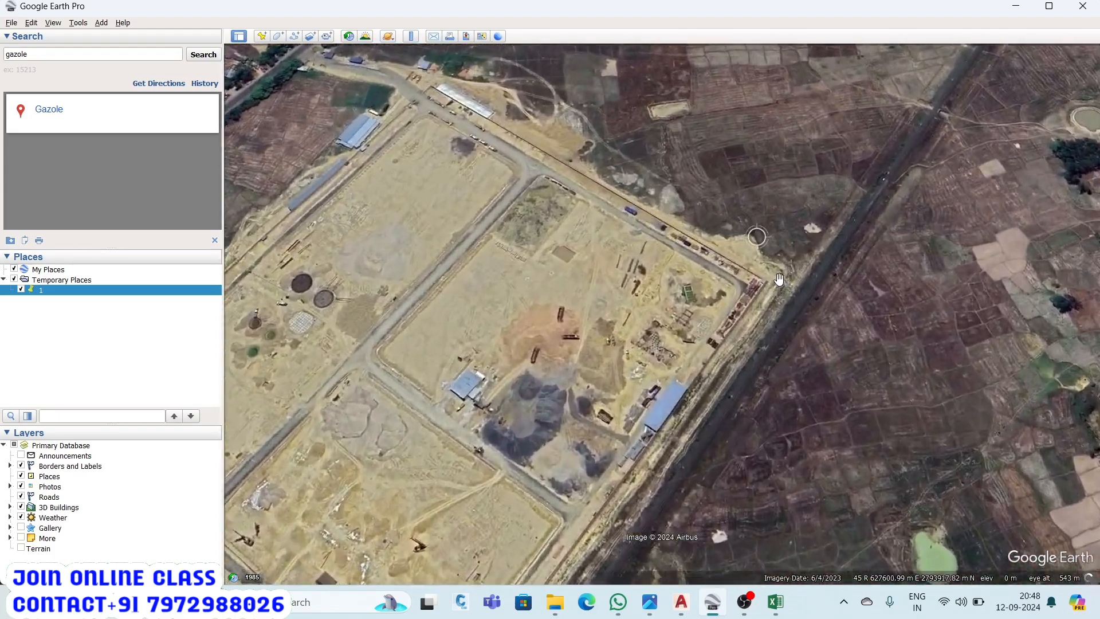
# Start a new placemark and position it on the eastern corner of the plant site's boundary wall.
pyautogui.scroll(4, 779, 279)
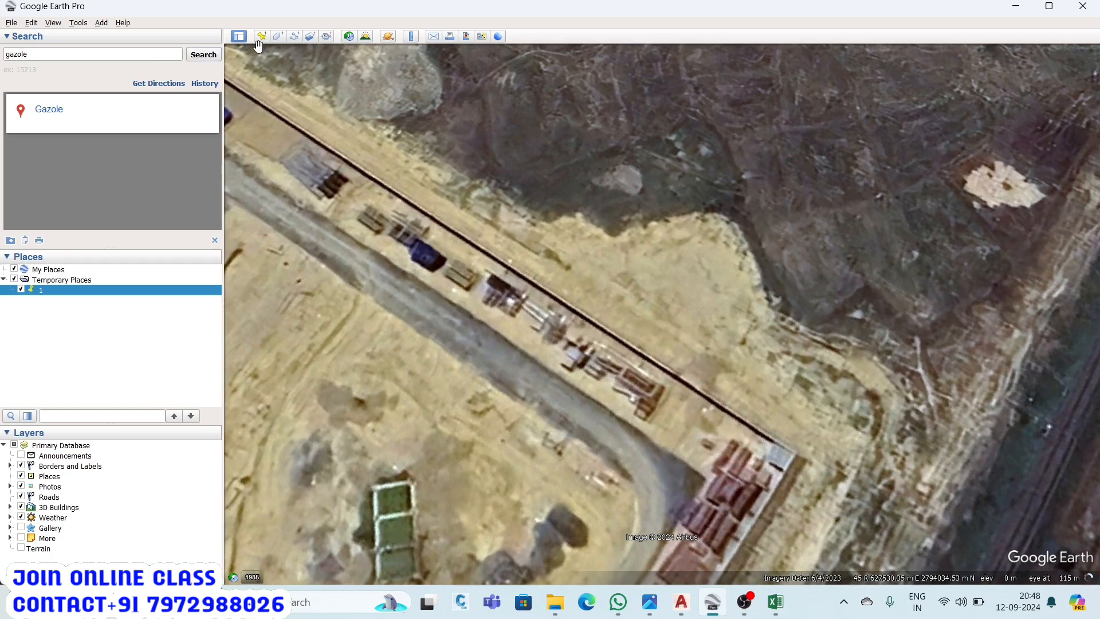
pyautogui.click(264, 36)
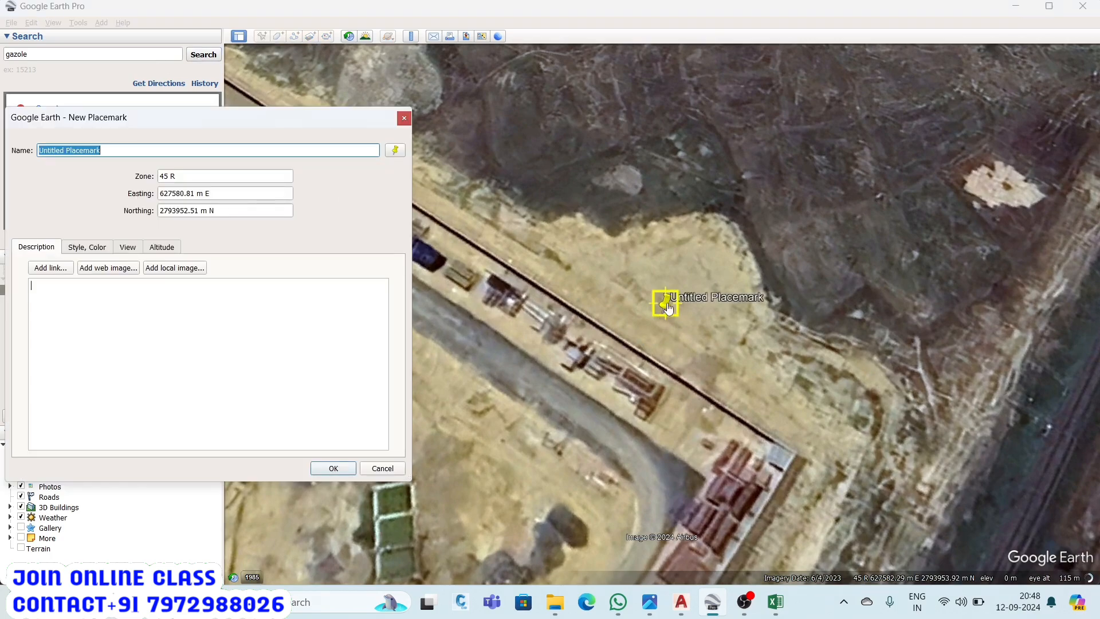
pyautogui.moveTo(668, 309); pyautogui.dragTo(800, 442)
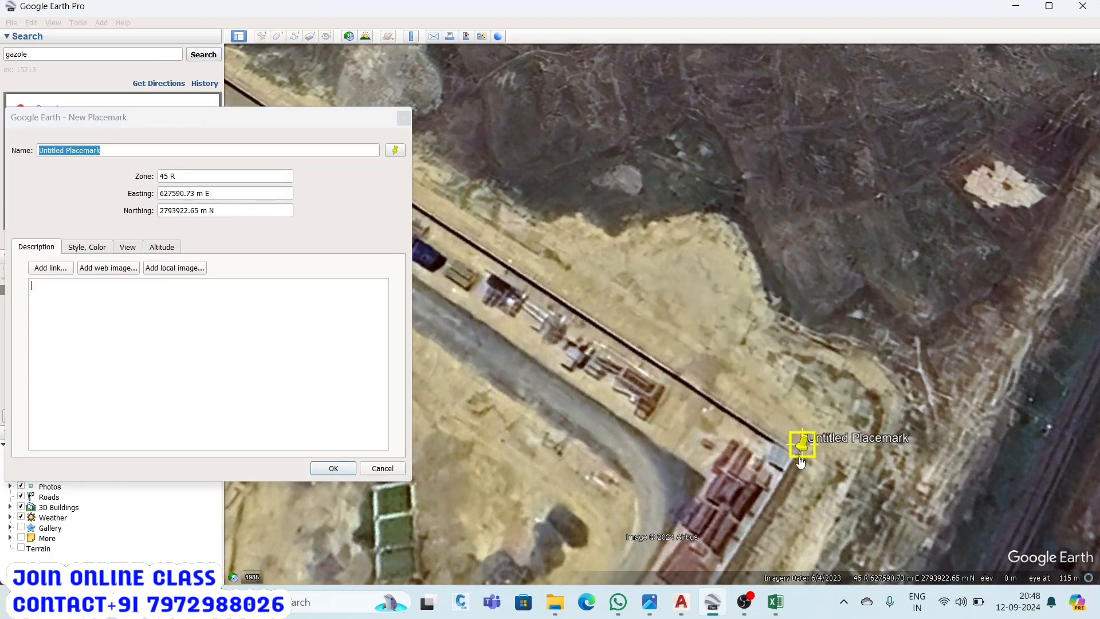
# Copy the new placemark's easting 627590.77 m E and northing 2793922.92 m N into Excel cells A2 and B2.
pyautogui.scroll(-5, 800, 460)
pyautogui.press('Tab')
pyautogui.press('Tab')
pyautogui.press('Tab')
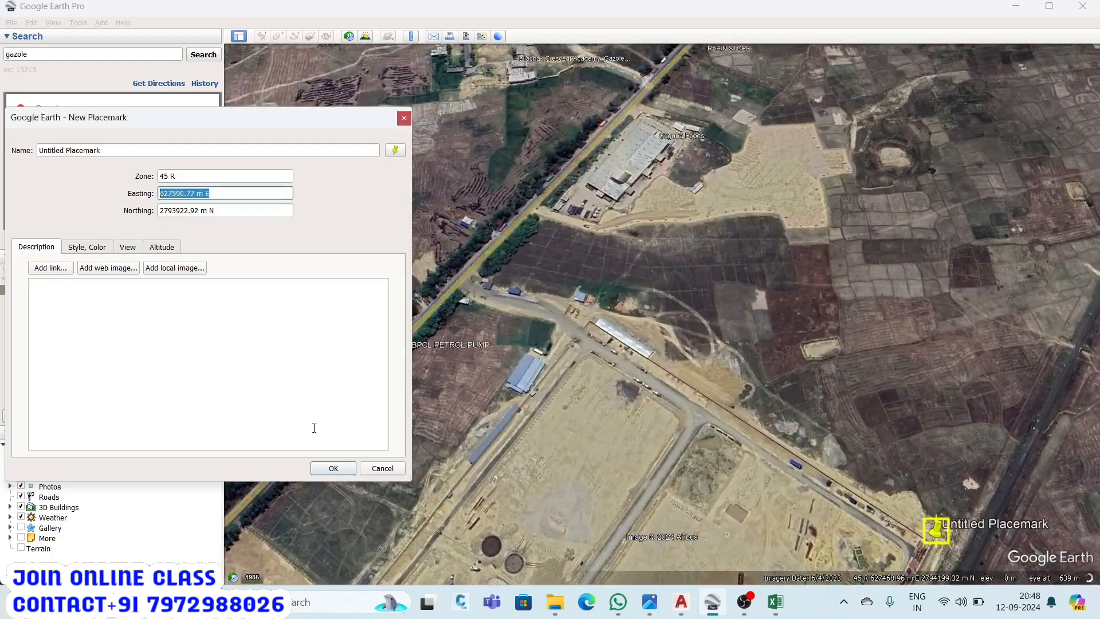
pyautogui.press('Tab')
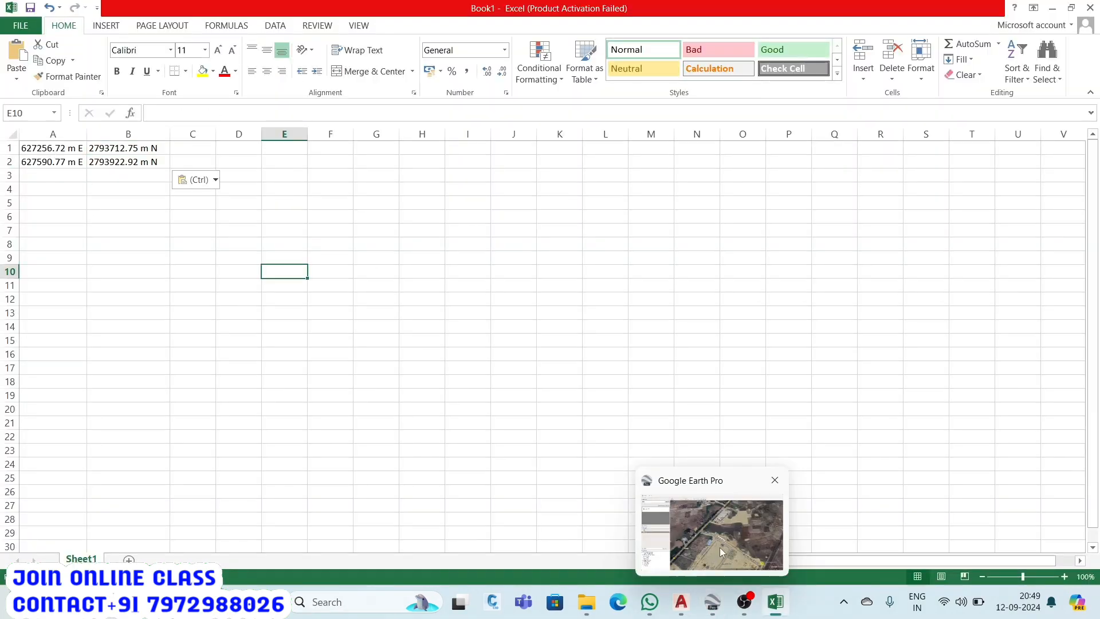
# Switch to Google Earth, save placemarks 3 and 4 at the northern and western boundary corners, and record their coordinates in Excel rows 3 and 4.
pyautogui.click(721, 551)
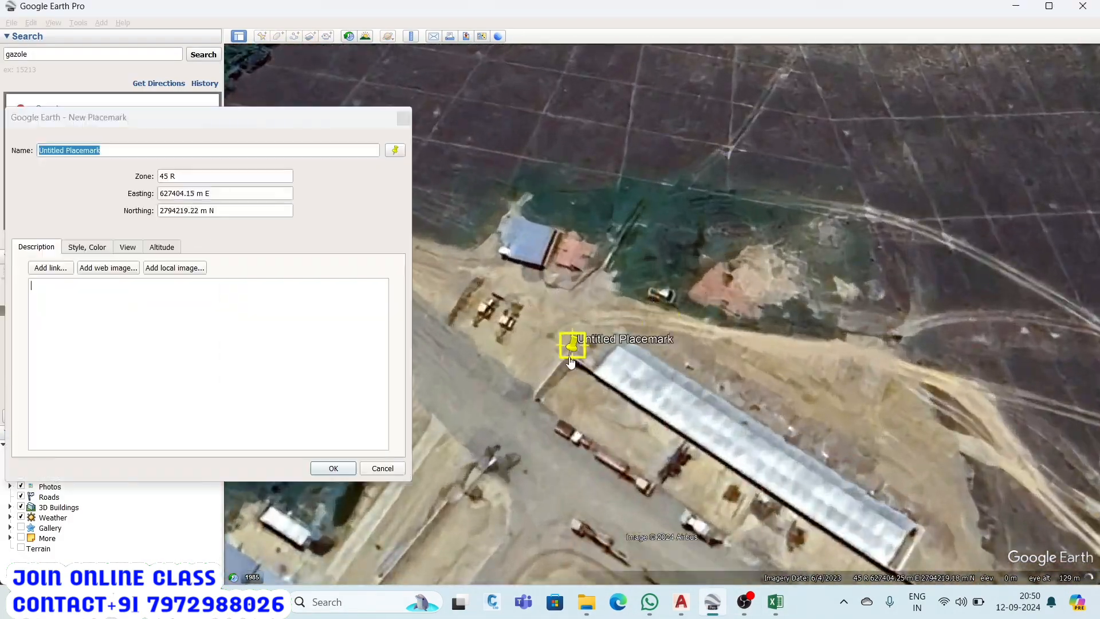
pyautogui.press('BackSpace')
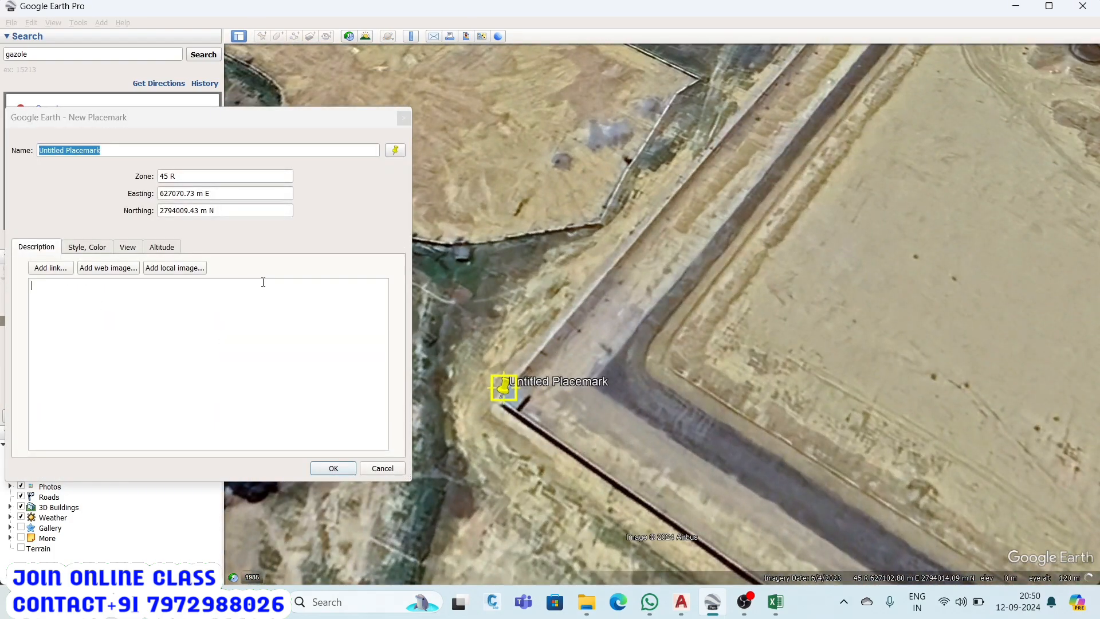
pyautogui.write('4')
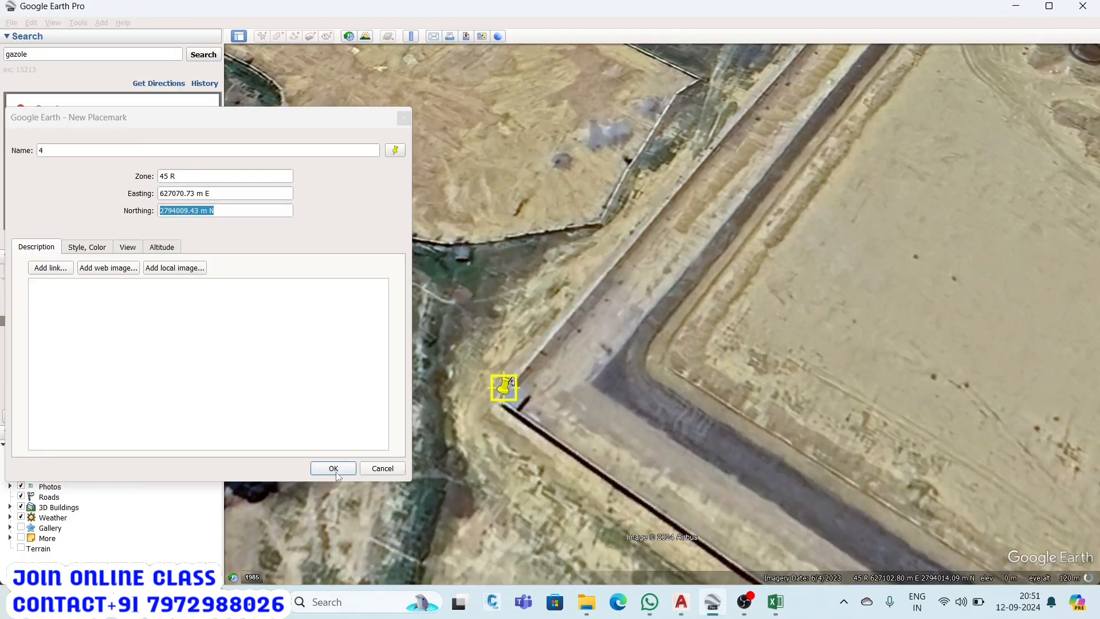
pyautogui.click(337, 473)
# Examine how the four placemarks sit on the boundary corners of the plant site.
pyautogui.scroll(-5, 586, 343)
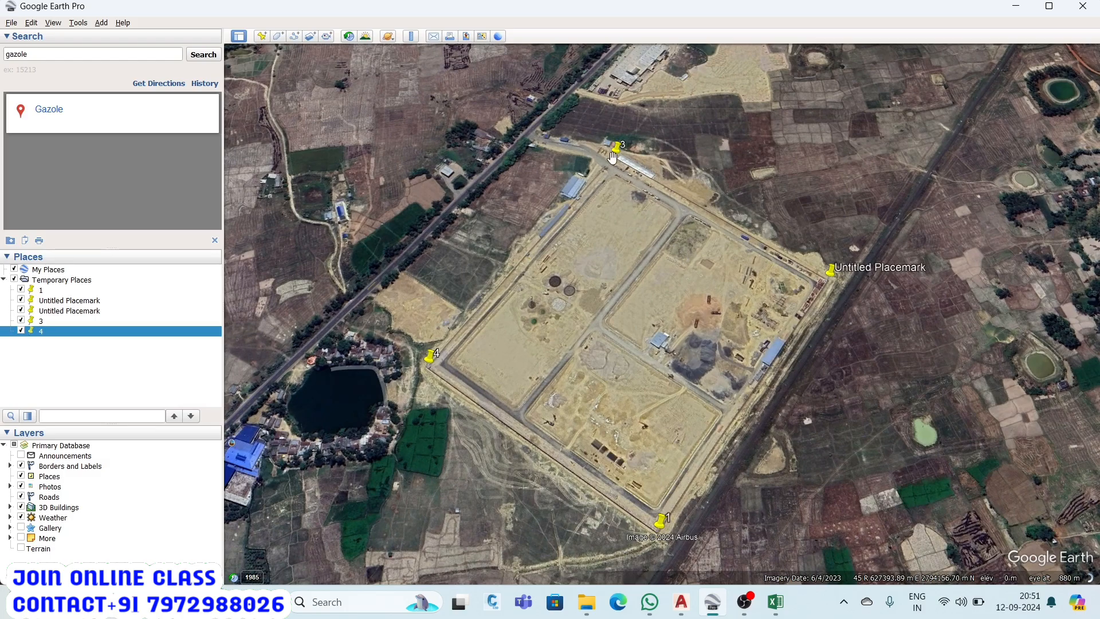
pyautogui.scroll(-2, 612, 157)
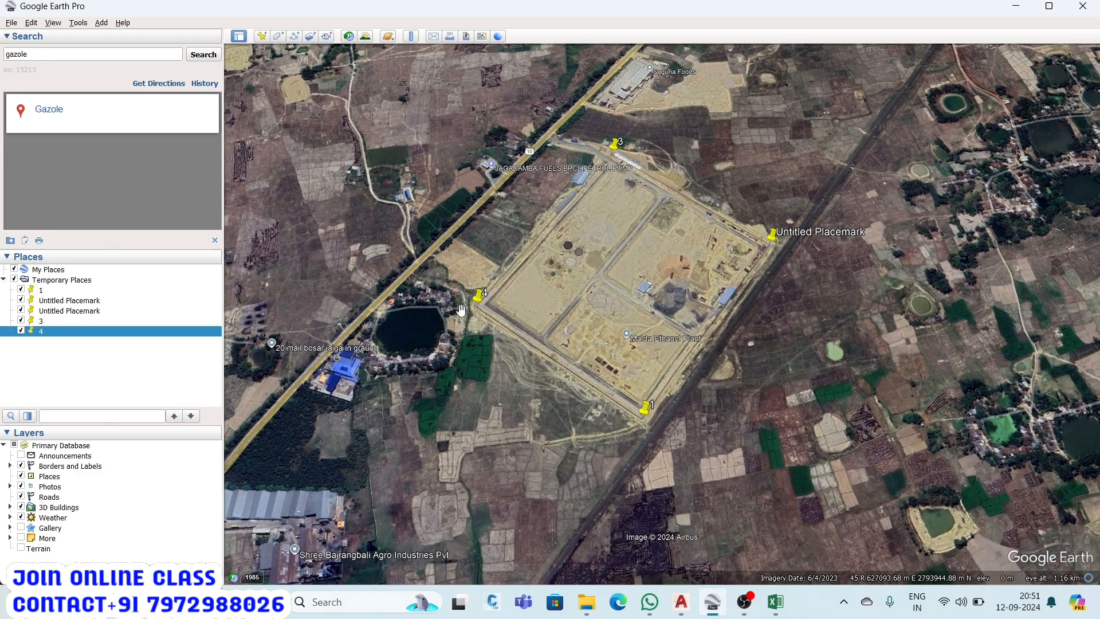
pyautogui.scroll(5, 462, 310)
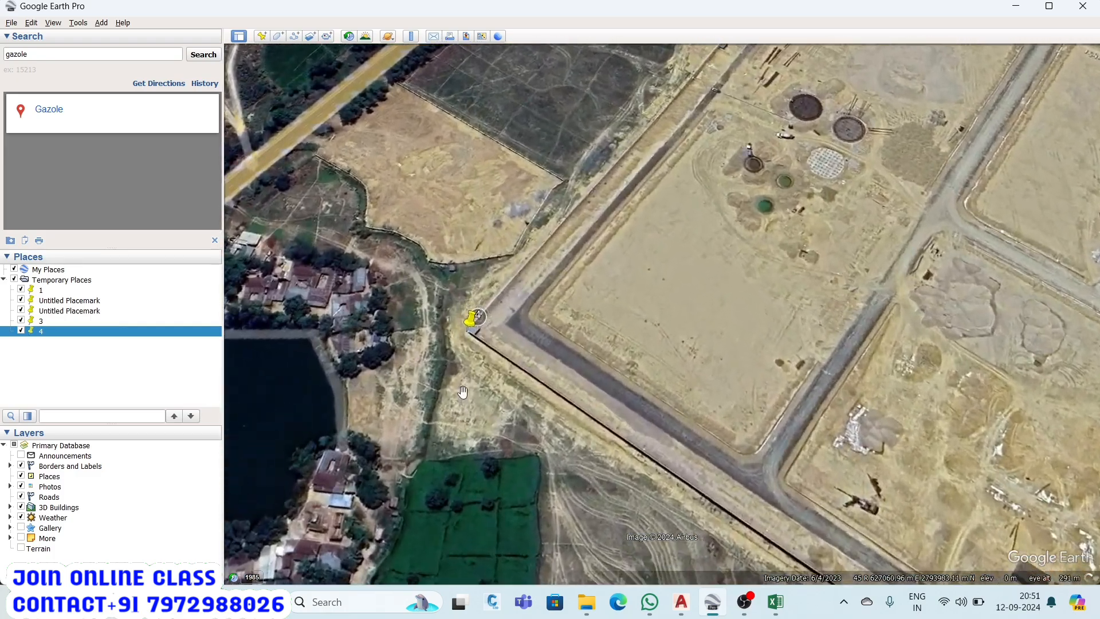
pyautogui.scroll(-5, 463, 392)
pyautogui.scroll(4, 678, 105)
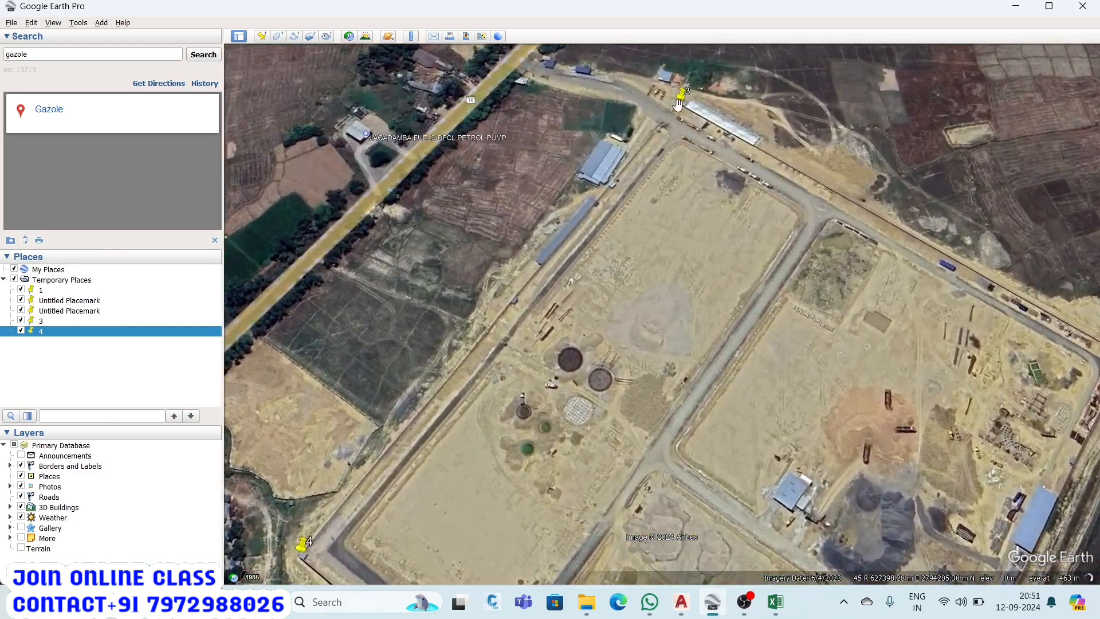
pyautogui.scroll(3, 678, 105)
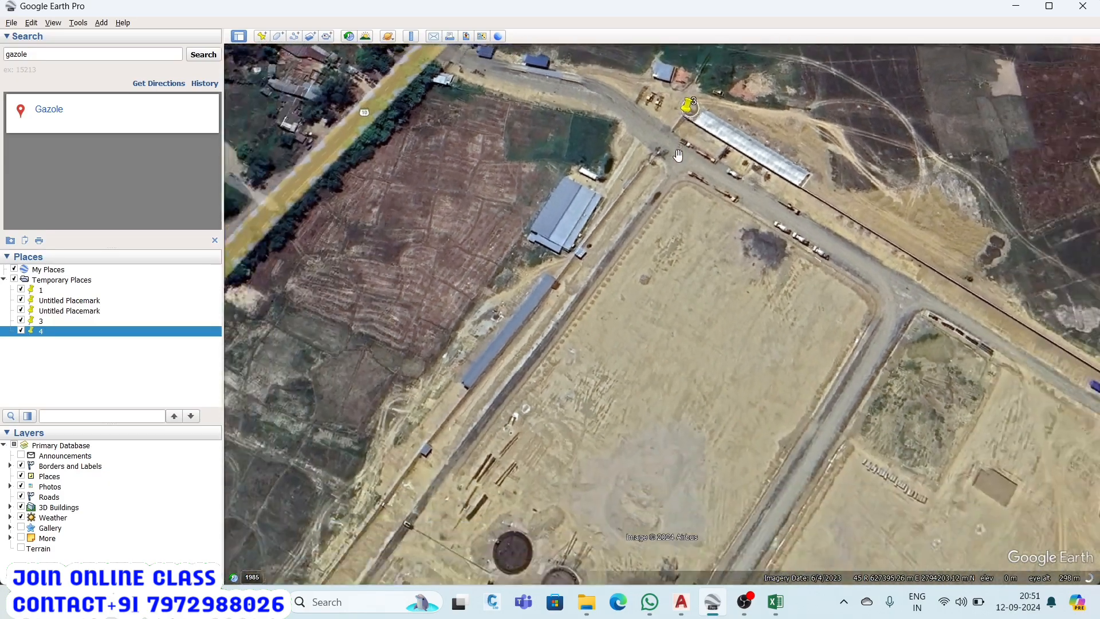
pyautogui.scroll(-5, 678, 155)
pyautogui.scroll(4, 940, 264)
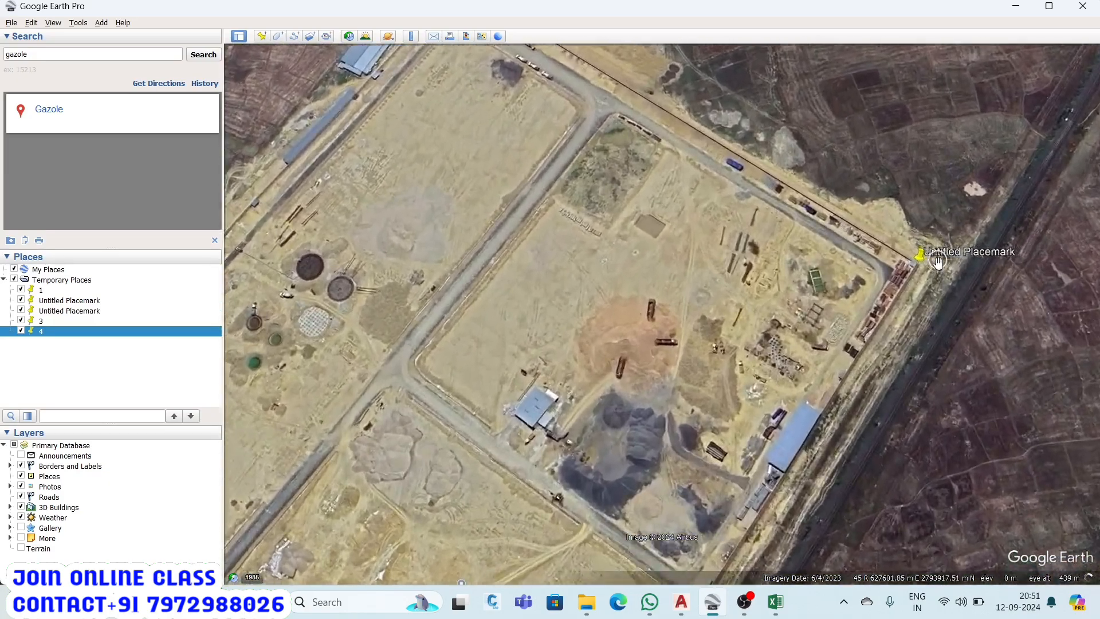
pyautogui.scroll(4, 938, 262)
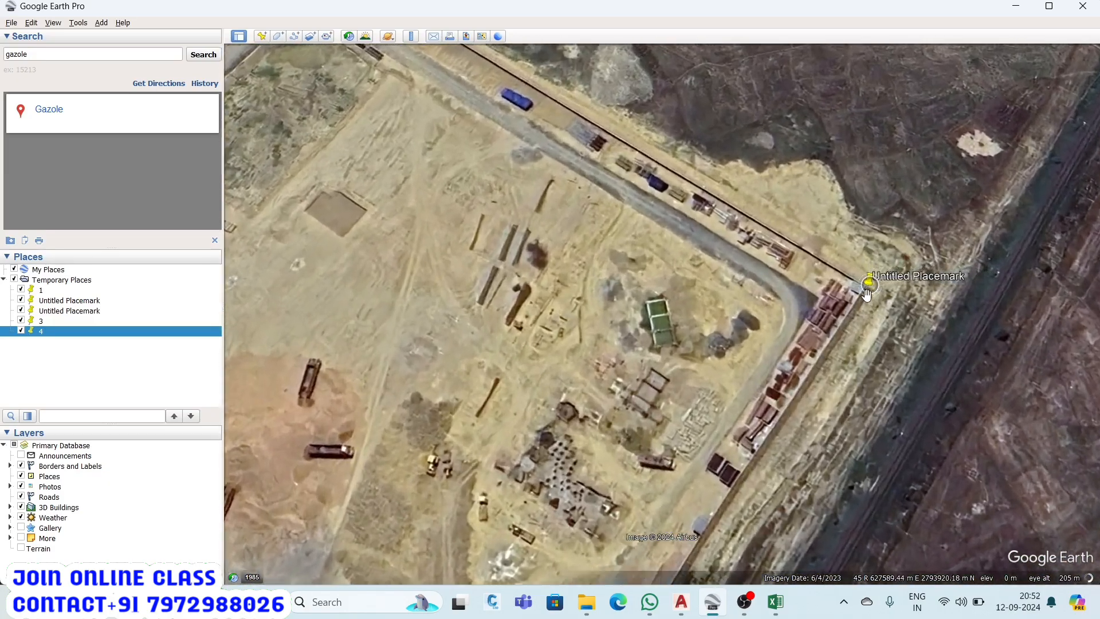
pyautogui.scroll(-5, 867, 294)
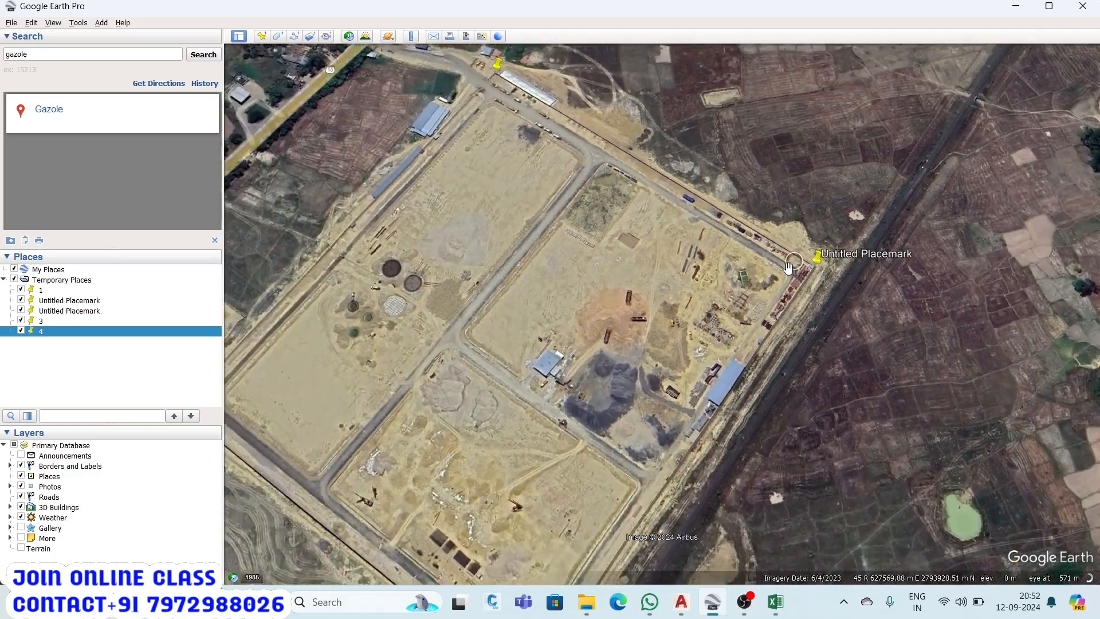
pyautogui.scroll(-3, 788, 266)
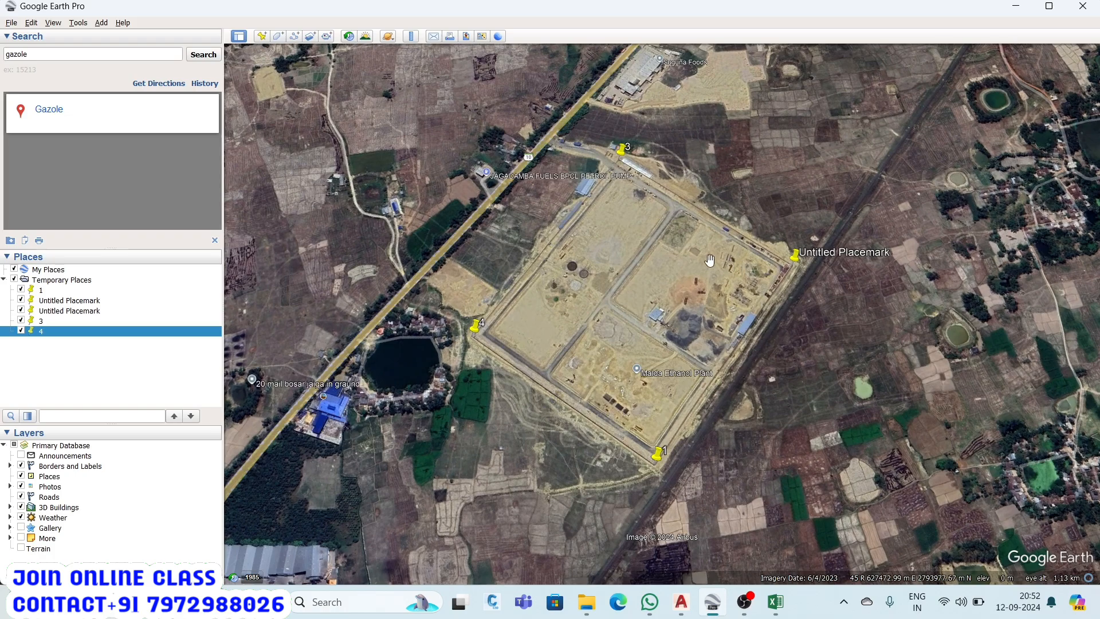
# Minimize Google Earth, switch to the Excel workbook and remove the " m E" suffix from the easting in cell A1.
pyautogui.click(1020, 5)
pyautogui.scroll(-3, 260, 373)
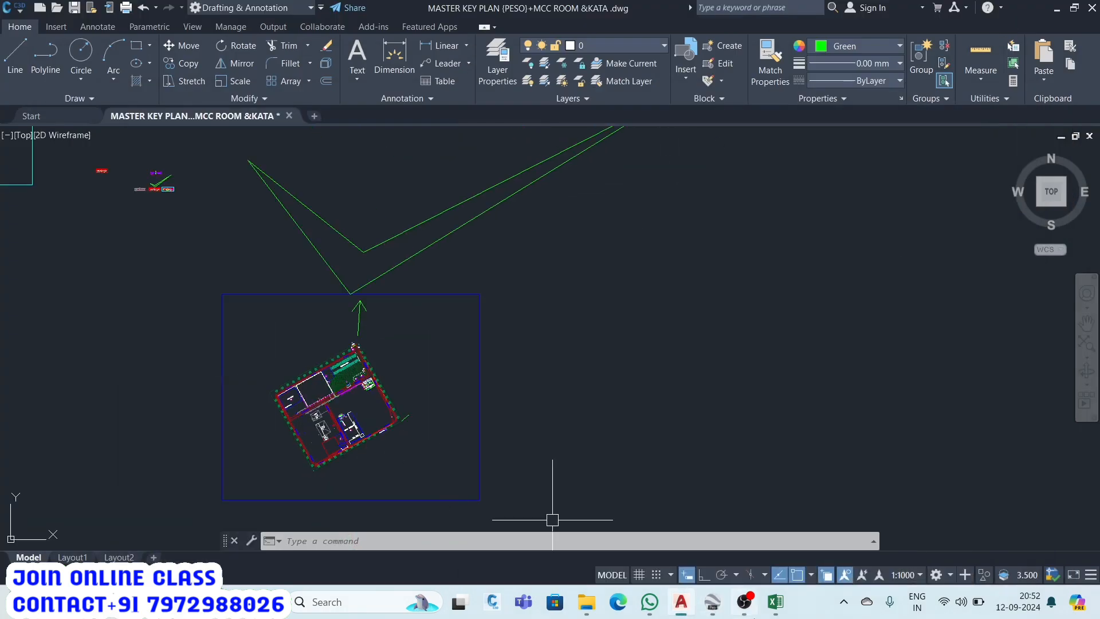
pyautogui.moveTo(756, 617)
pyautogui.click(776, 602)
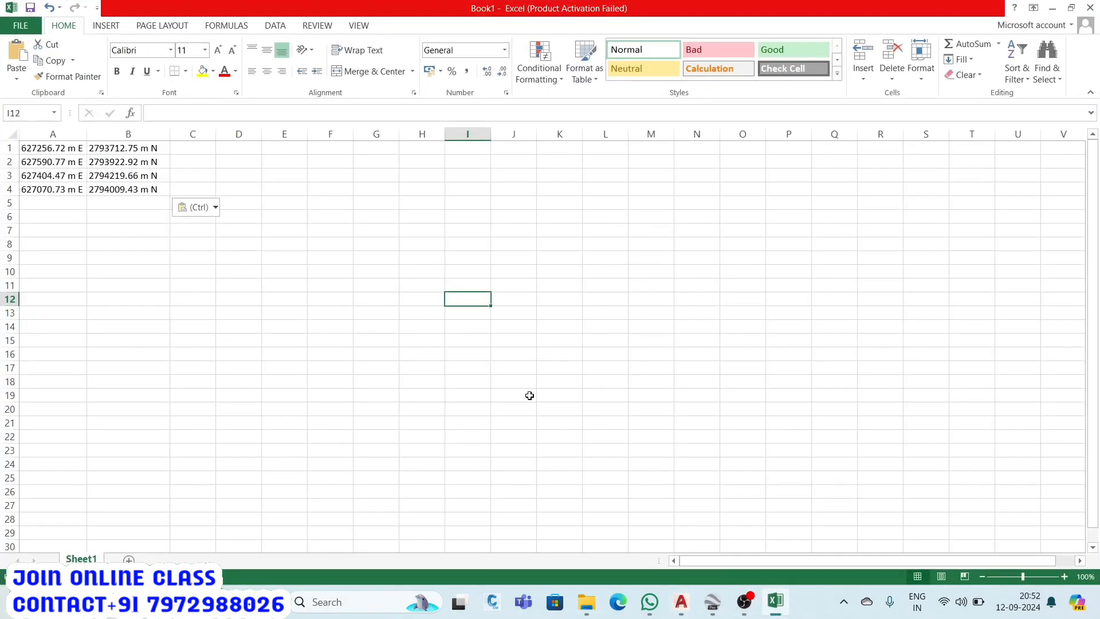
pyautogui.doubleClick(79, 147)
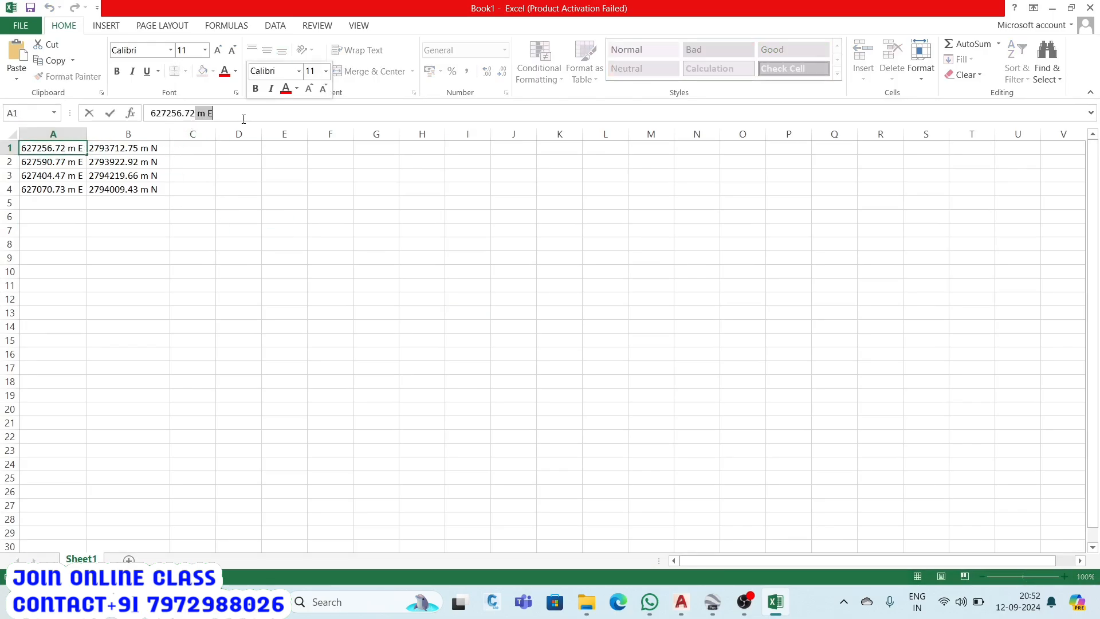
pyautogui.press('BackSpace')
# Remove the " m E" suffix from the eastings in cells A2 to A4, leaving plain numbers.
pyautogui.click(66, 162)
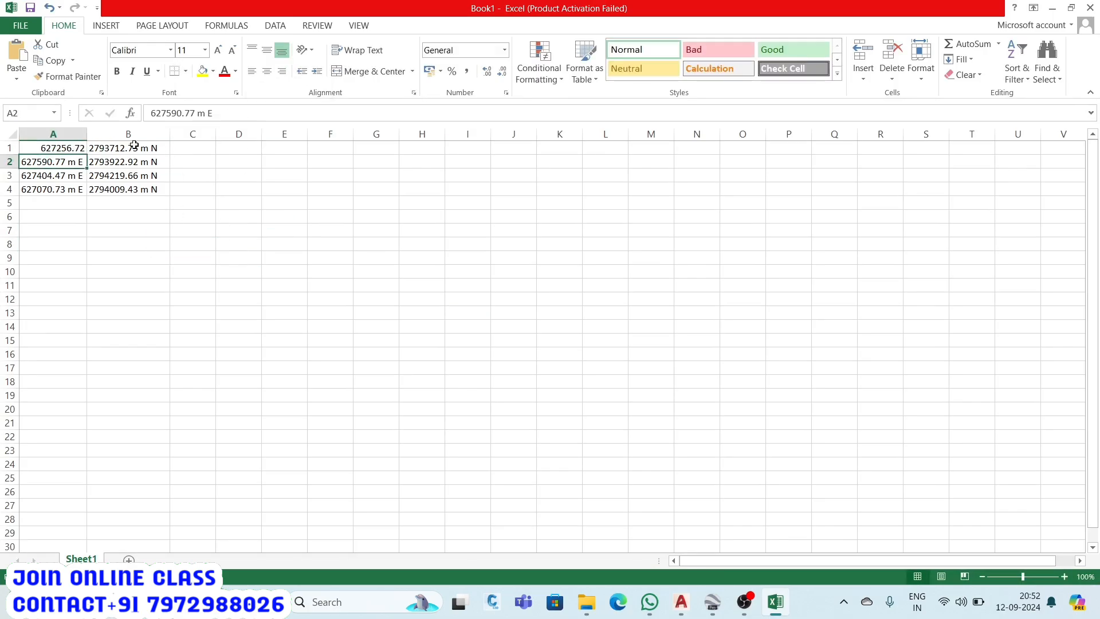
pyautogui.click(240, 116)
pyautogui.press('BackSpace')
pyautogui.press('BackSpace')
pyautogui.press('BackSpace')
pyautogui.press('BackSpace')
pyautogui.click(69, 176)
pyautogui.click(240, 115)
pyautogui.press('BackSpace')
pyautogui.press('BackSpace')
pyautogui.press('BackSpace')
pyautogui.press('BackSpace')
pyautogui.click(66, 189)
pyautogui.click(246, 116)
pyautogui.press('BackSpace')
pyautogui.press('BackSpace')
pyautogui.press('BackSpace')
pyautogui.press('BackSpace')
# Remove the " m N" suffix from the northings in cells B1 to B4, leaving plain numbers.
pyautogui.click(132, 149)
pyautogui.click(233, 116)
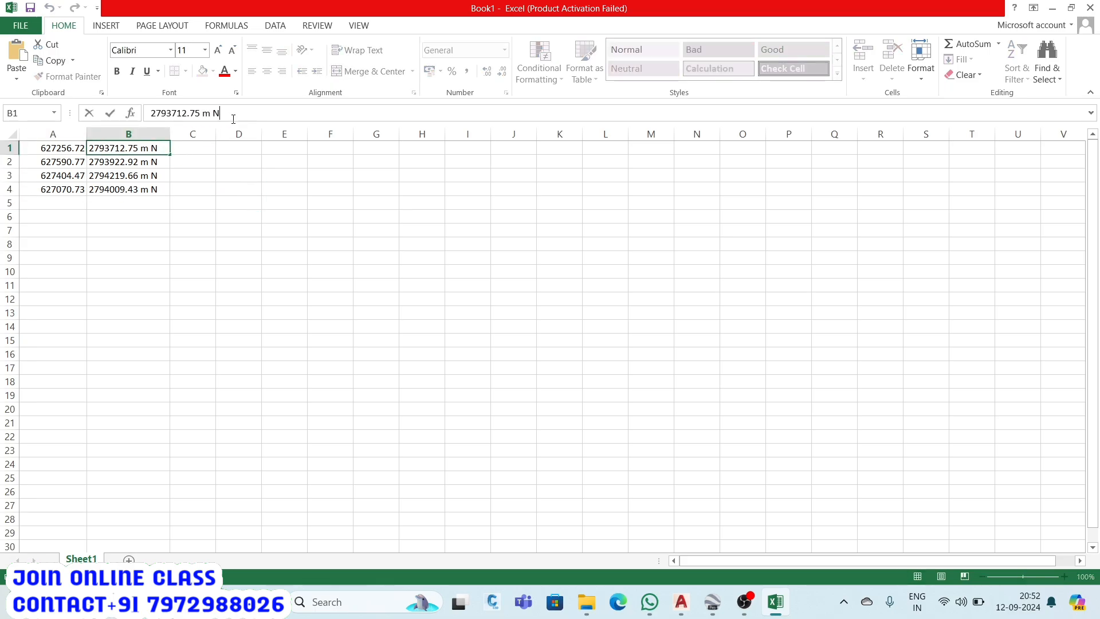
pyautogui.press('BackSpace')
pyautogui.press('BackSpace')
pyautogui.press('BackSpace')
pyautogui.press('BackSpace')
pyautogui.click(134, 162)
pyautogui.click(239, 113)
pyautogui.press('BackSpace')
pyautogui.press('BackSpace')
pyautogui.press('BackSpace')
pyautogui.press('BackSpace')
pyautogui.click(135, 176)
pyautogui.press('BackSpace')
pyautogui.press('BackSpace')
pyautogui.press('BackSpace')
pyautogui.press('BackSpace')
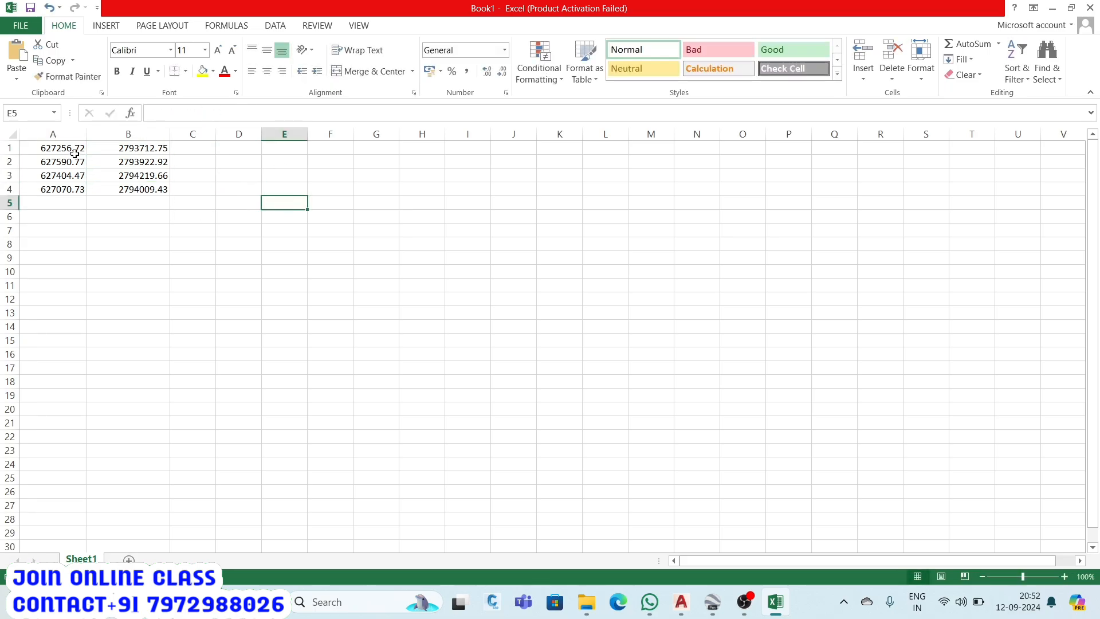
# Center the contents of cells A1 to B5 horizontally and widen column C.
pyautogui.moveTo(66, 148); pyautogui.dragTo(155, 198)
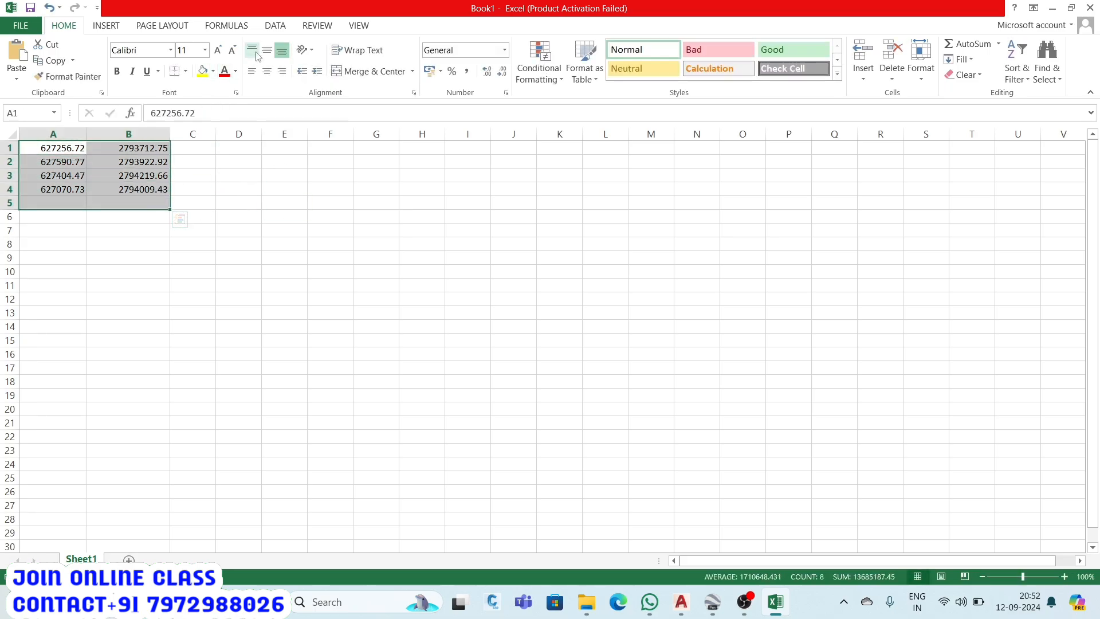
pyautogui.click(269, 70)
pyautogui.click(321, 212)
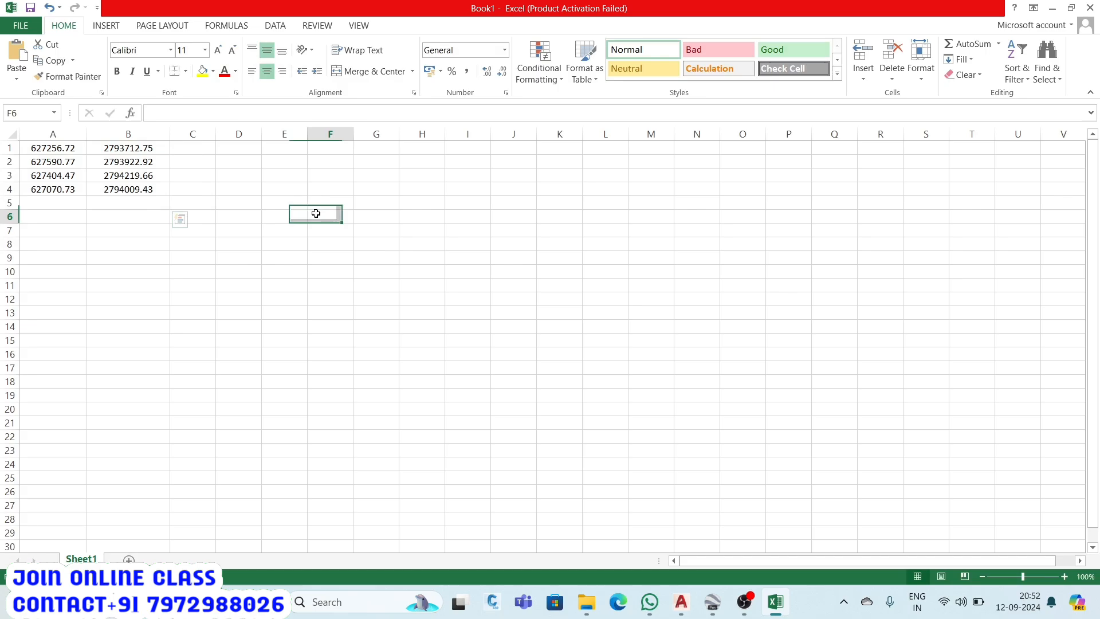
pyautogui.click(194, 148)
pyautogui.click(286, 181)
pyautogui.moveTo(216, 135); pyautogui.dragTo(246, 137)
pyautogui.click(225, 148)
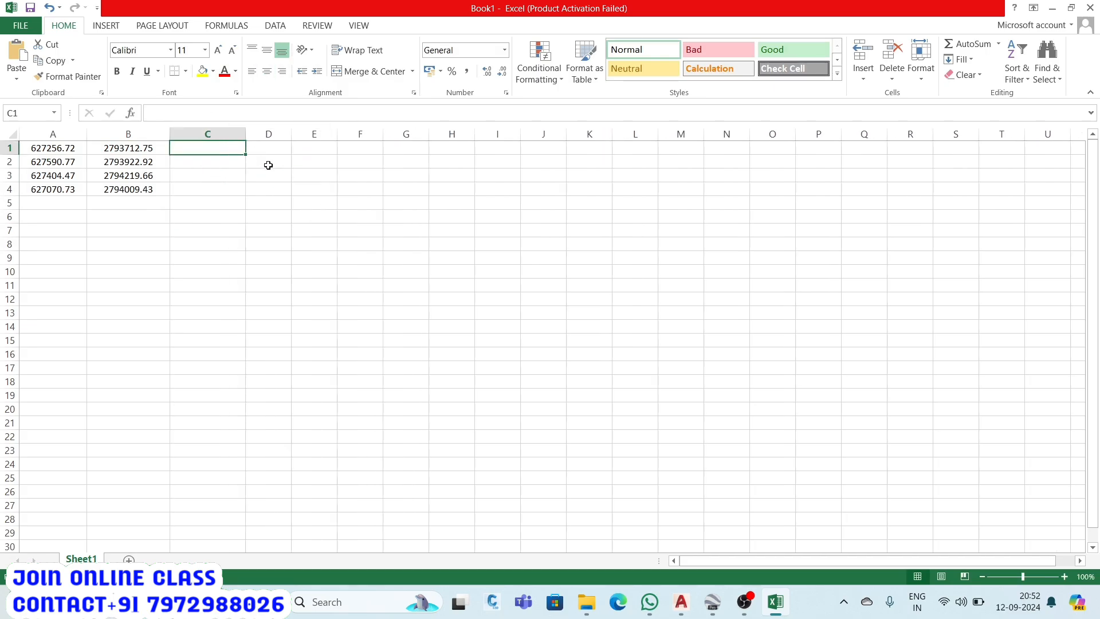
pyautogui.click(131, 114)
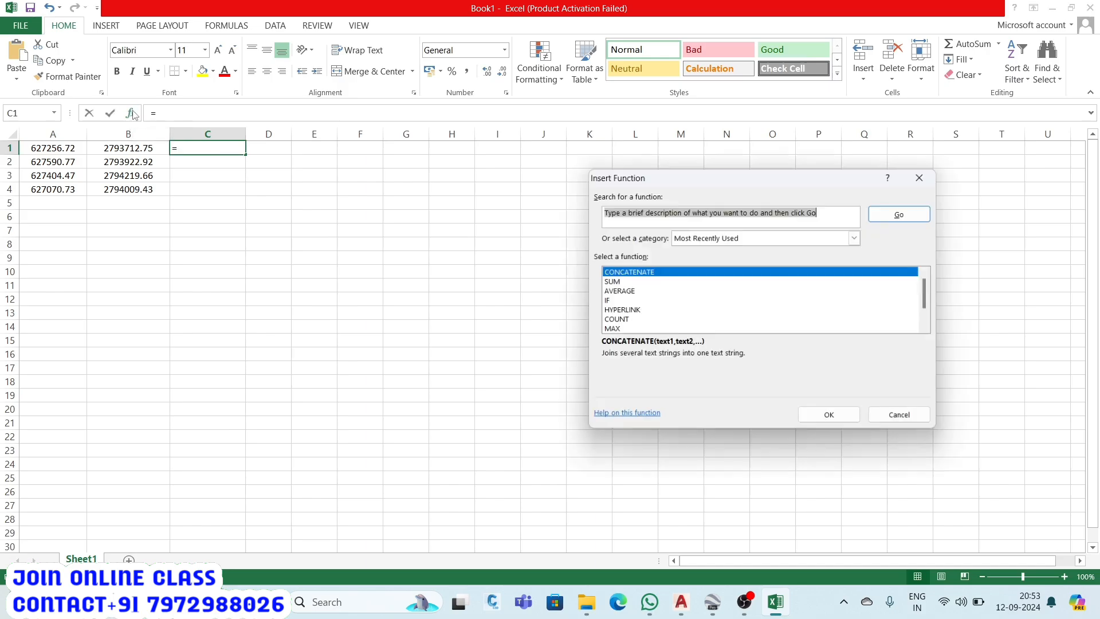
pyautogui.click(927, 174)
# Insert an empty row above the coordinates and enter the headings E in cell A1 and N in cell B1.
pyautogui.rightClick(8, 147)
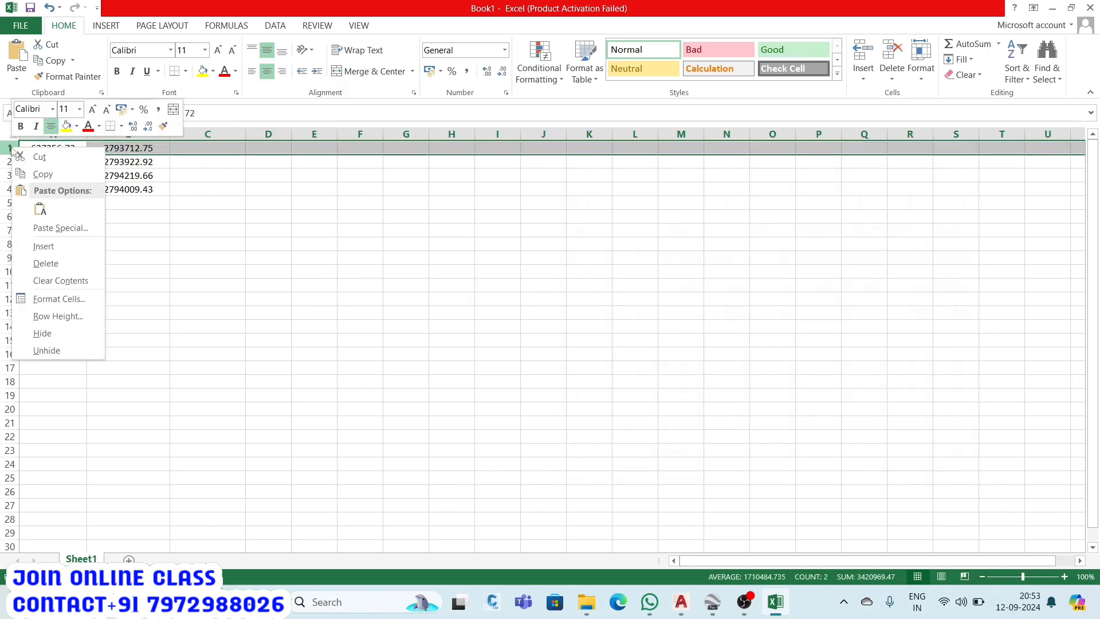
pyautogui.click(72, 246)
pyautogui.click(67, 153)
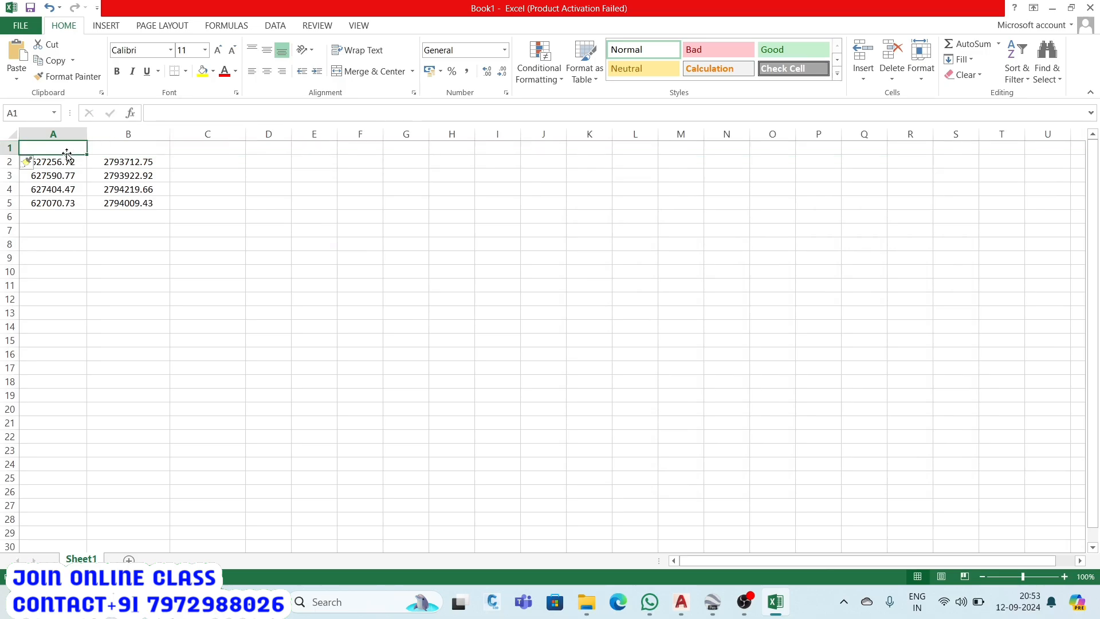
pyautogui.write('e')
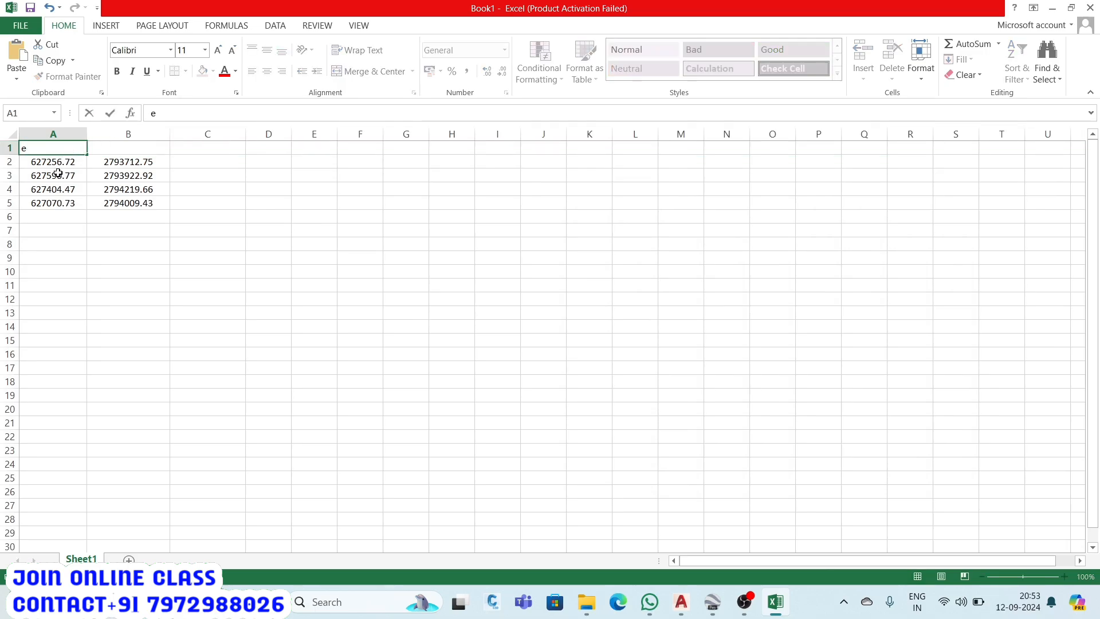
pyautogui.press('capslock')
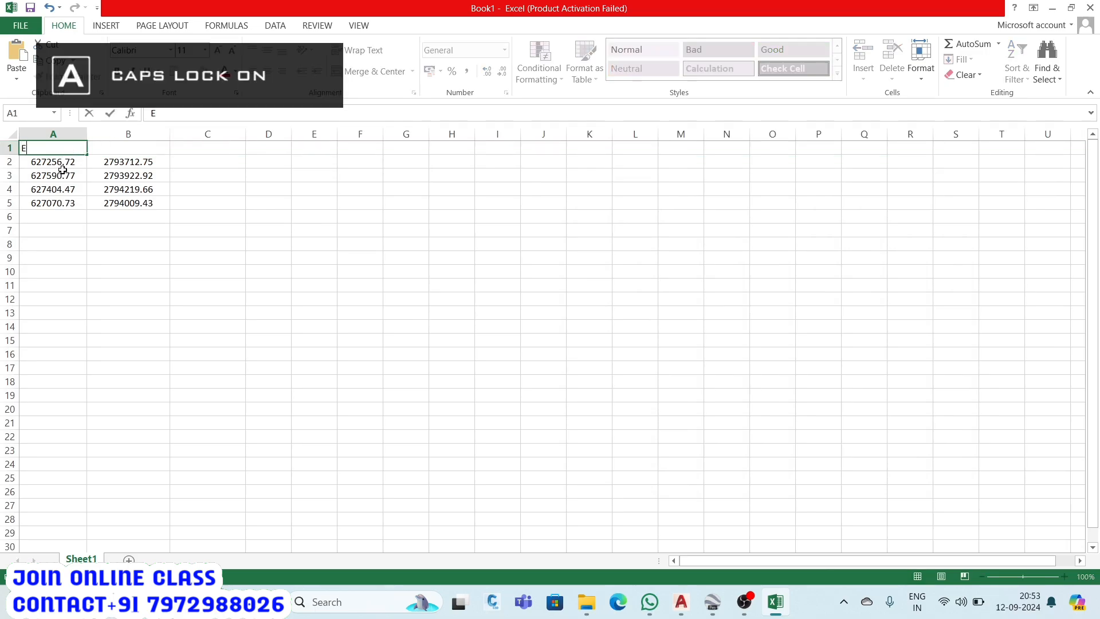
pyautogui.click(110, 149)
pyautogui.write('N')
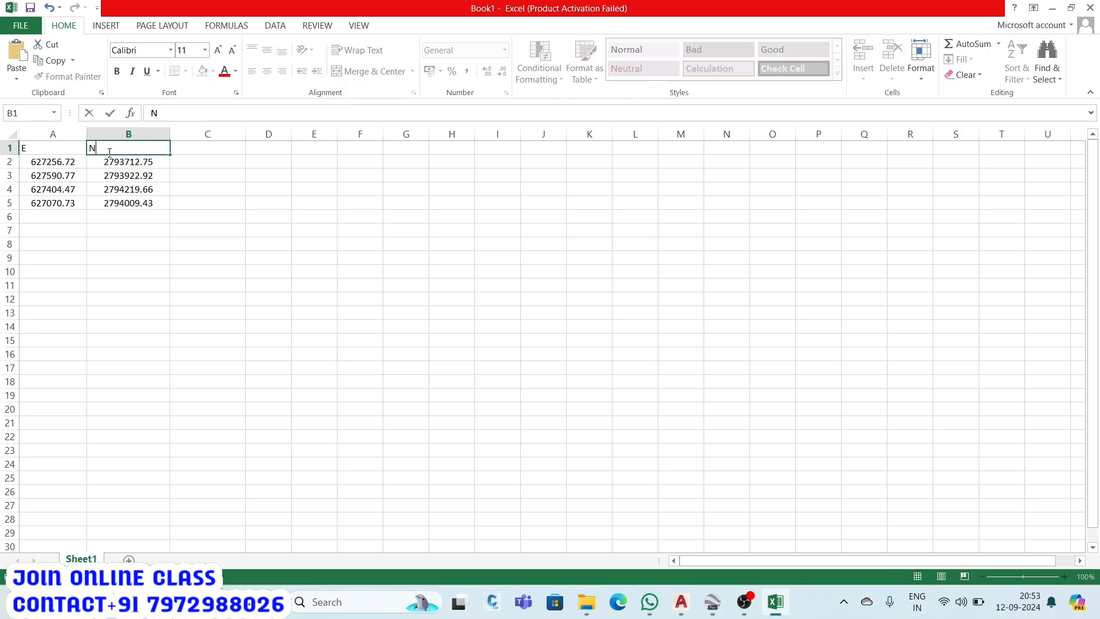
pyautogui.click(260, 241)
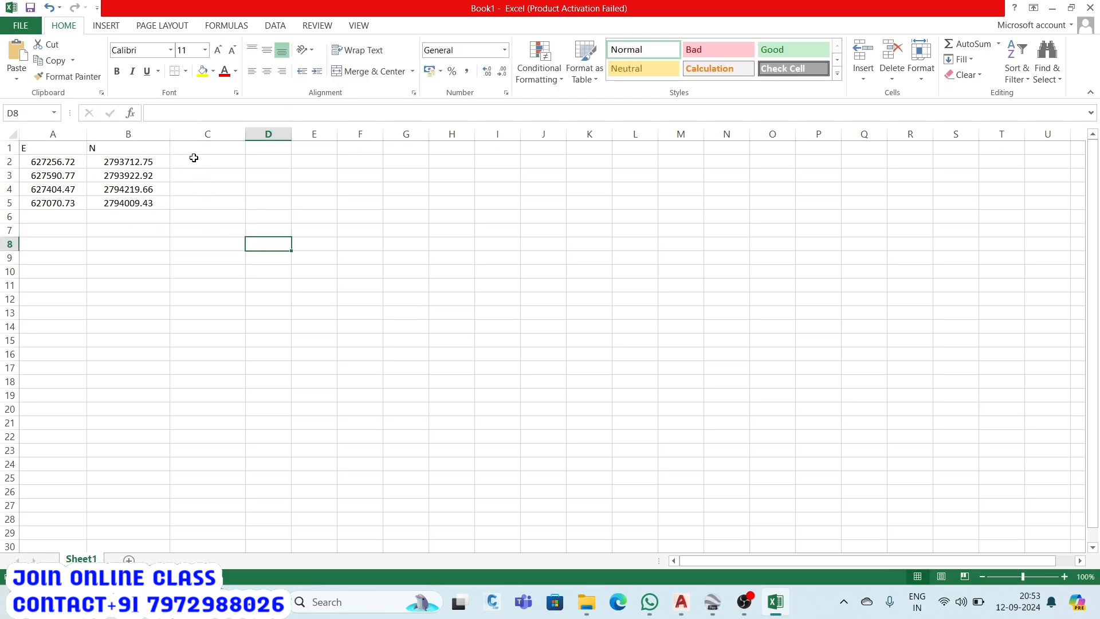
# Build a CONCATENATE formula in cell C2 that joins A2, a comma and B2 into one coordinate pair.
pyautogui.click(194, 158)
pyautogui.click(132, 112)
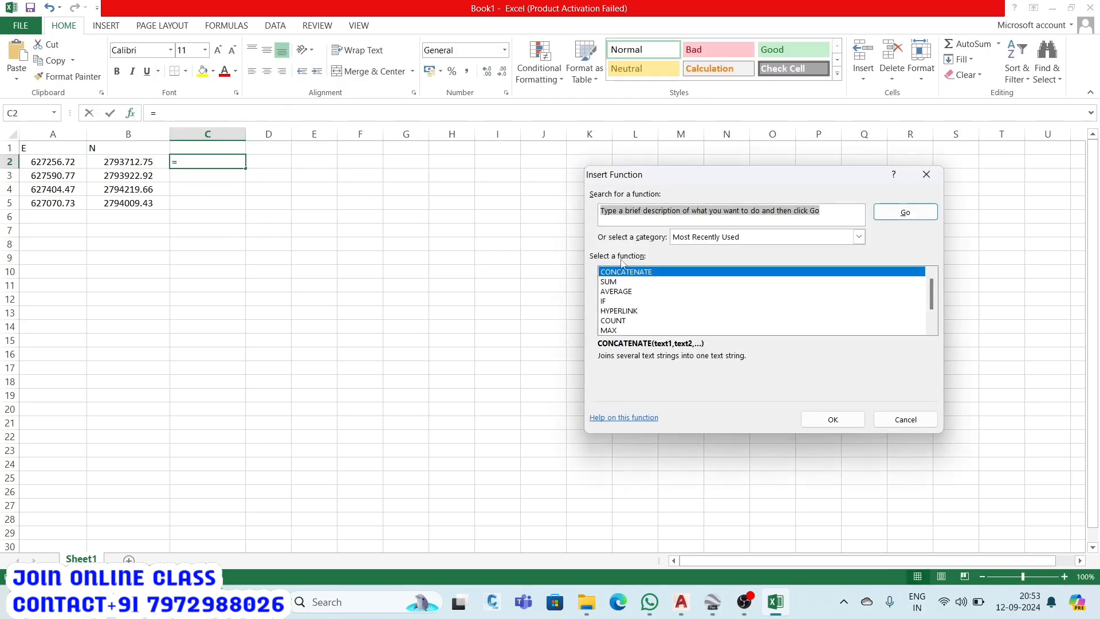
pyautogui.click(820, 418)
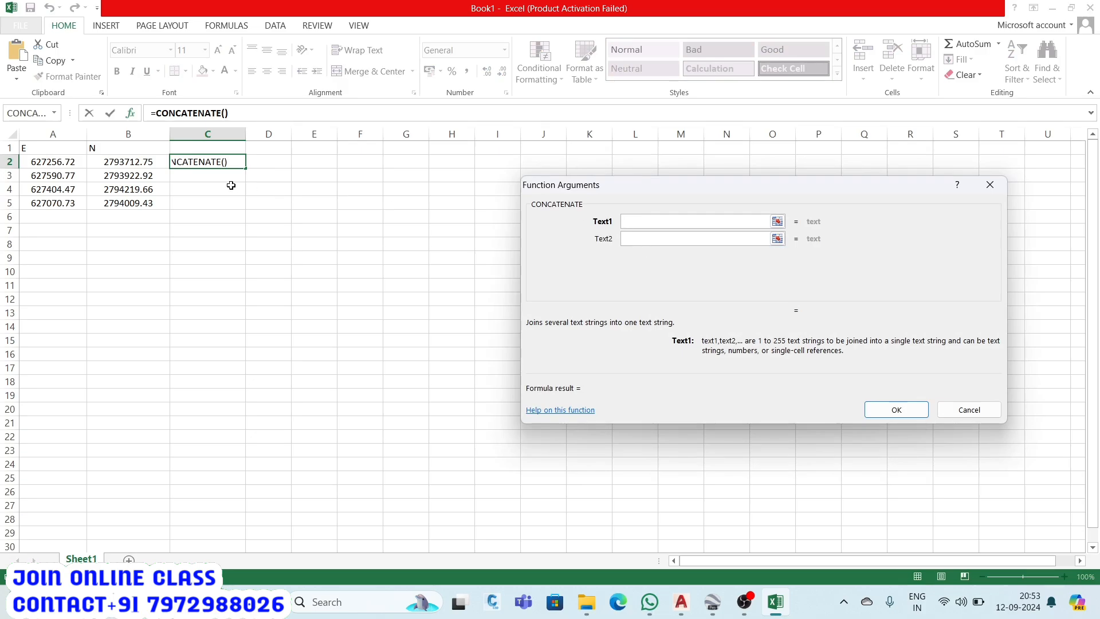
pyautogui.click(60, 163)
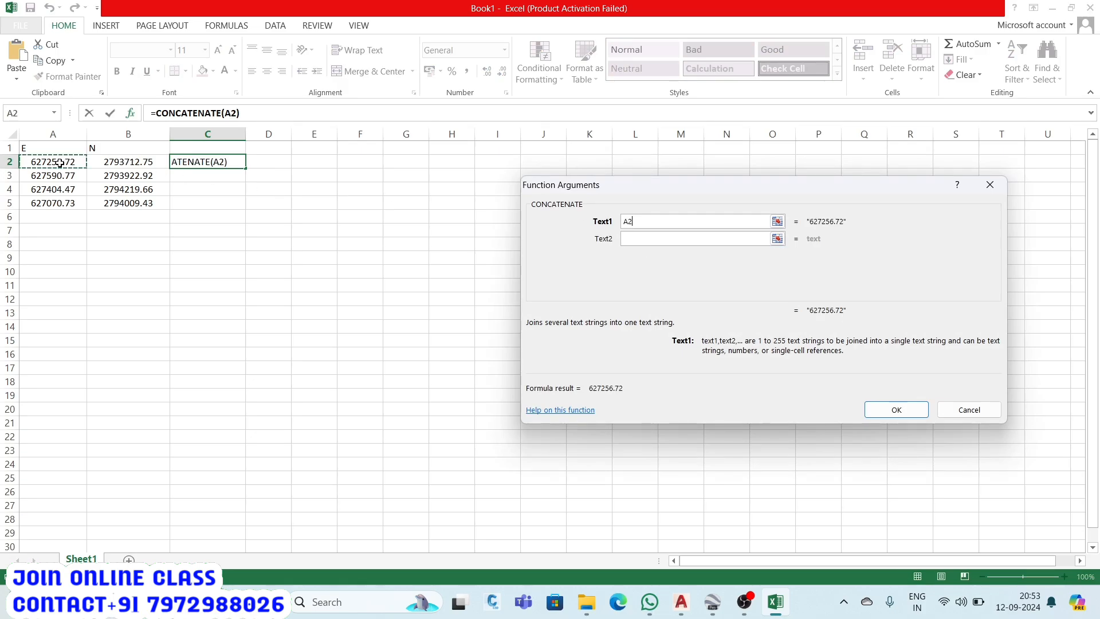
pyautogui.click(646, 238)
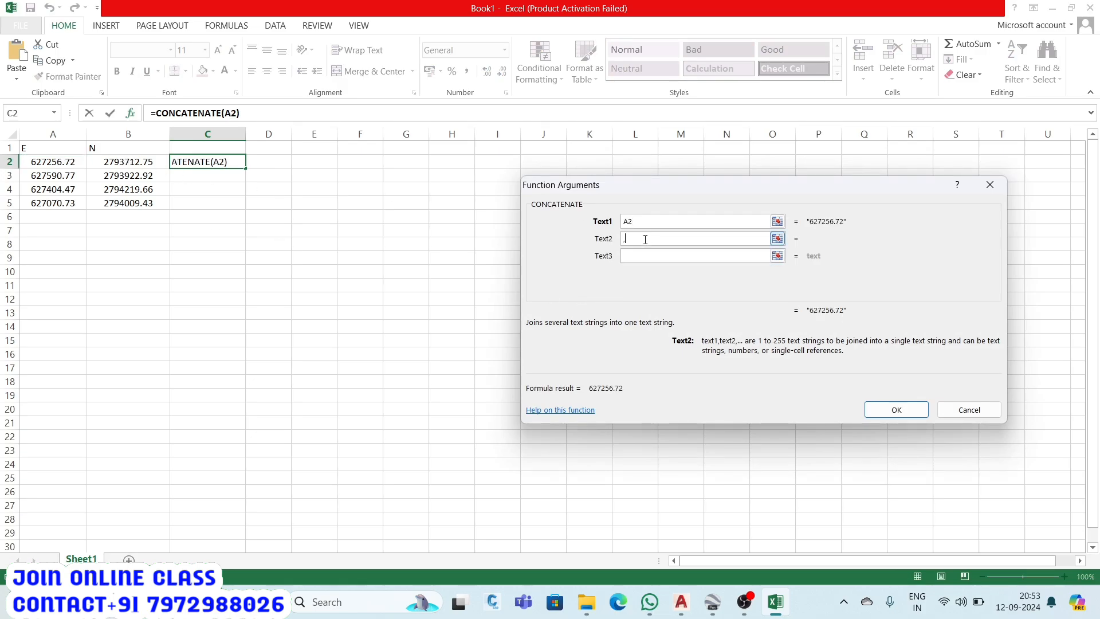
pyautogui.write(',')
pyautogui.click(648, 255)
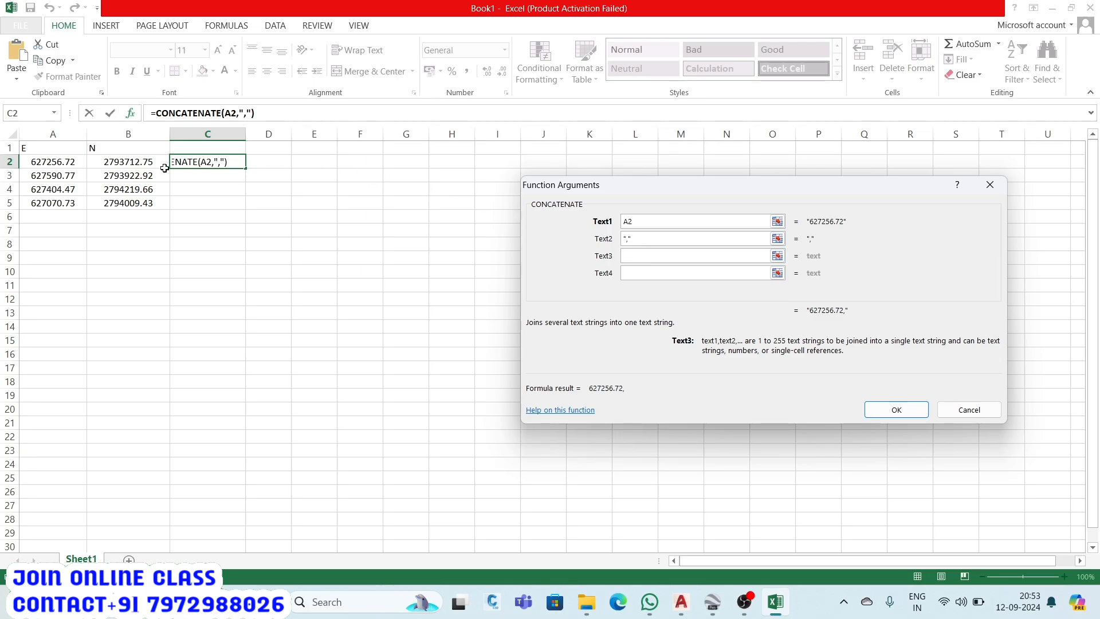
pyautogui.click(165, 167)
pyautogui.click(880, 409)
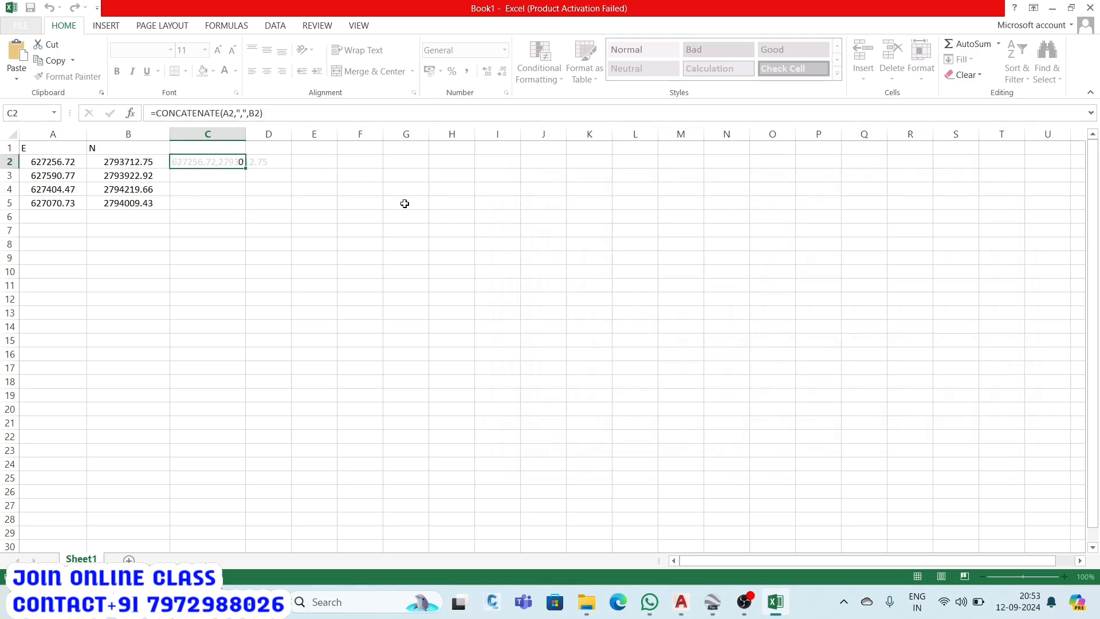
# Fill the CONCATENATE formula down to cell C5 and widen column C to fit the coordinate pairs.
pyautogui.moveTo(250, 186); pyautogui.dragTo(255, 212)
pyautogui.click(314, 189)
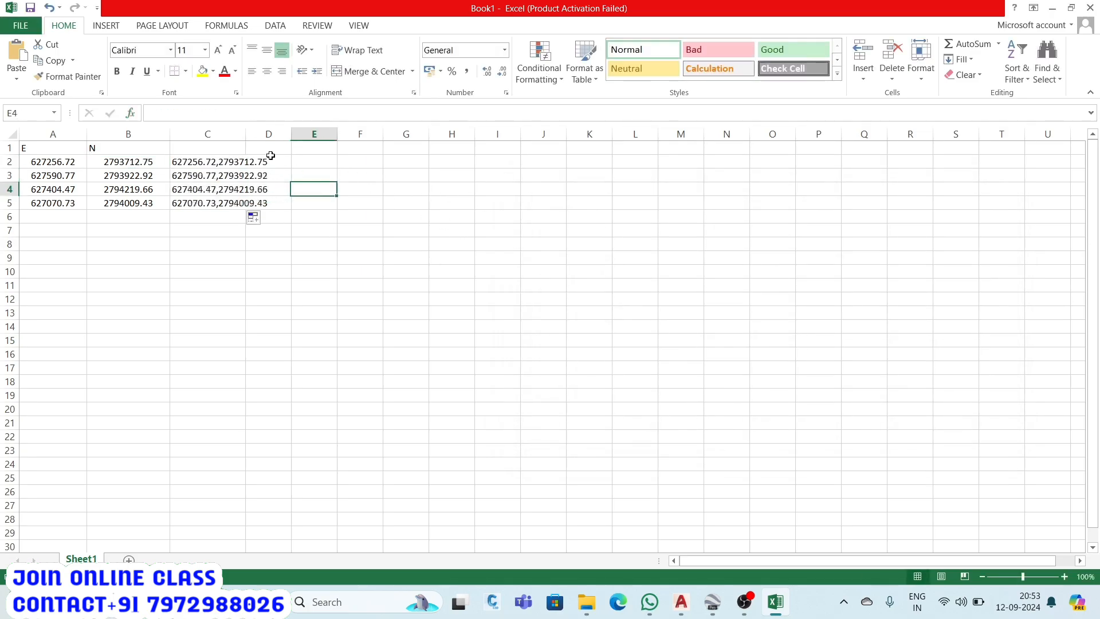
pyautogui.moveTo(245, 136); pyautogui.dragTo(280, 135)
pyautogui.moveTo(336, 174); pyautogui.dragTo(401, 175)
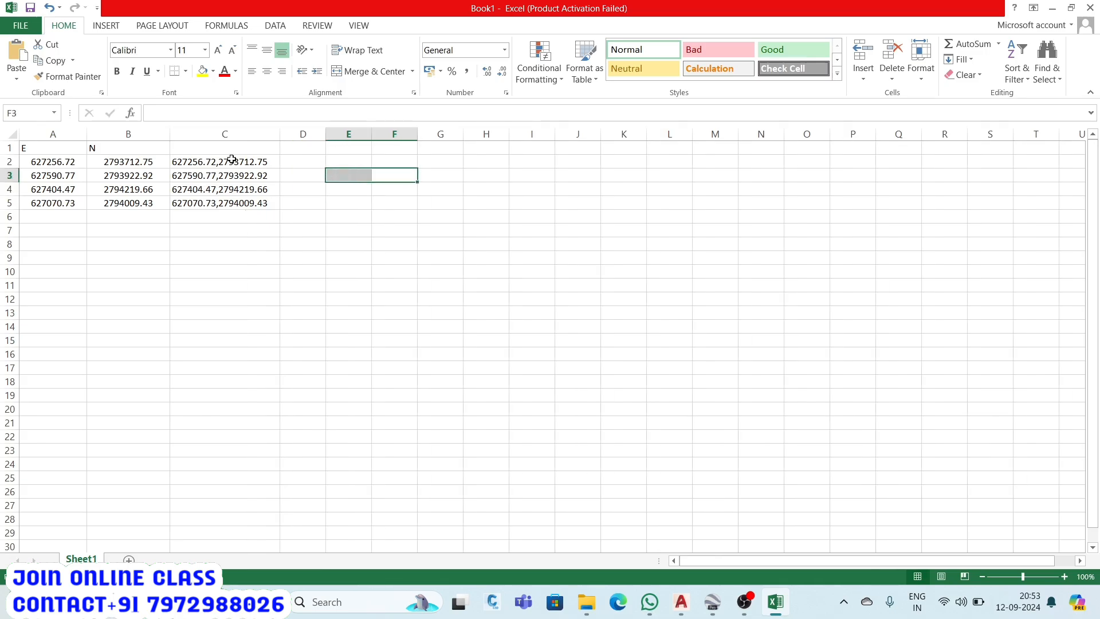
# Copy the coordinate pairs in cells C2 to C5, switch to Civil 3D and create a new blank drawing.
pyautogui.moveTo(231, 161); pyautogui.dragTo(239, 204)
pyautogui.rightClick(236, 190)
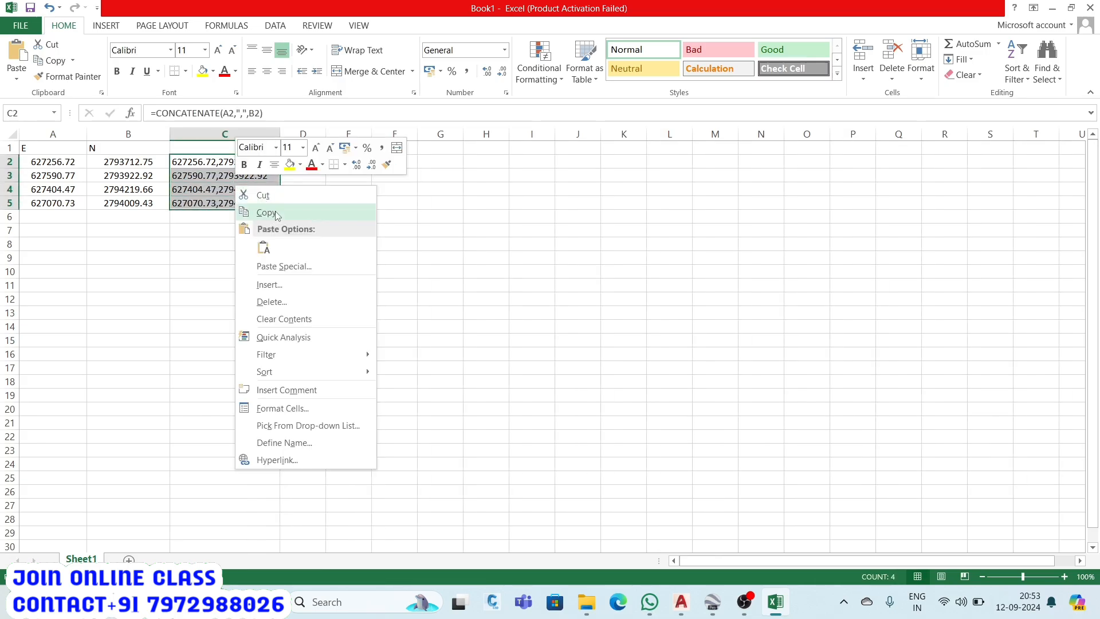
pyautogui.click(277, 215)
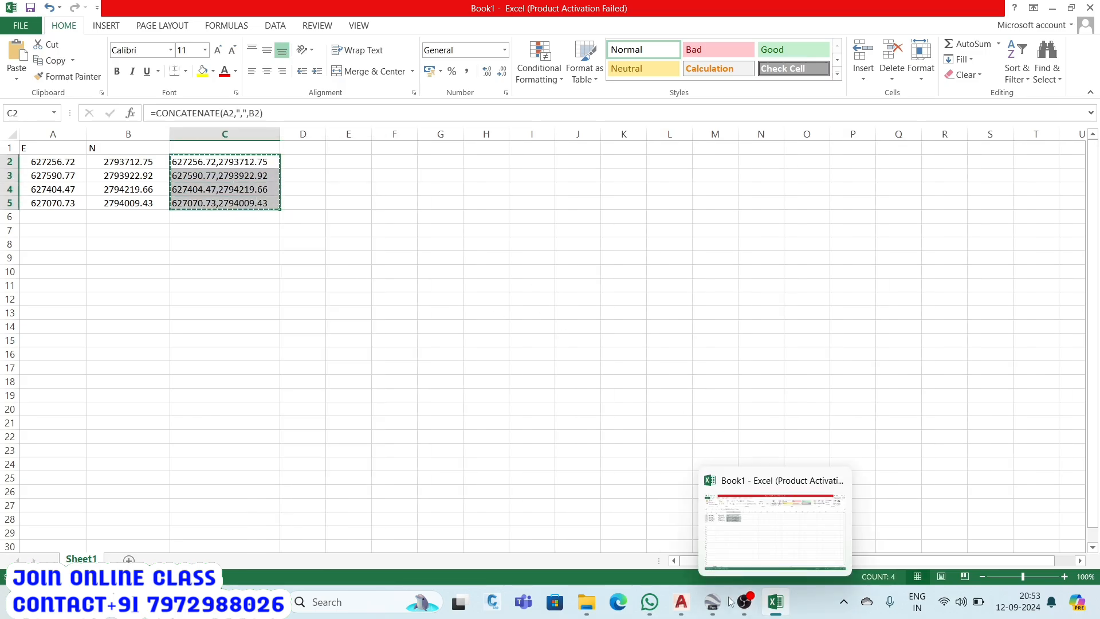
pyautogui.click(681, 602)
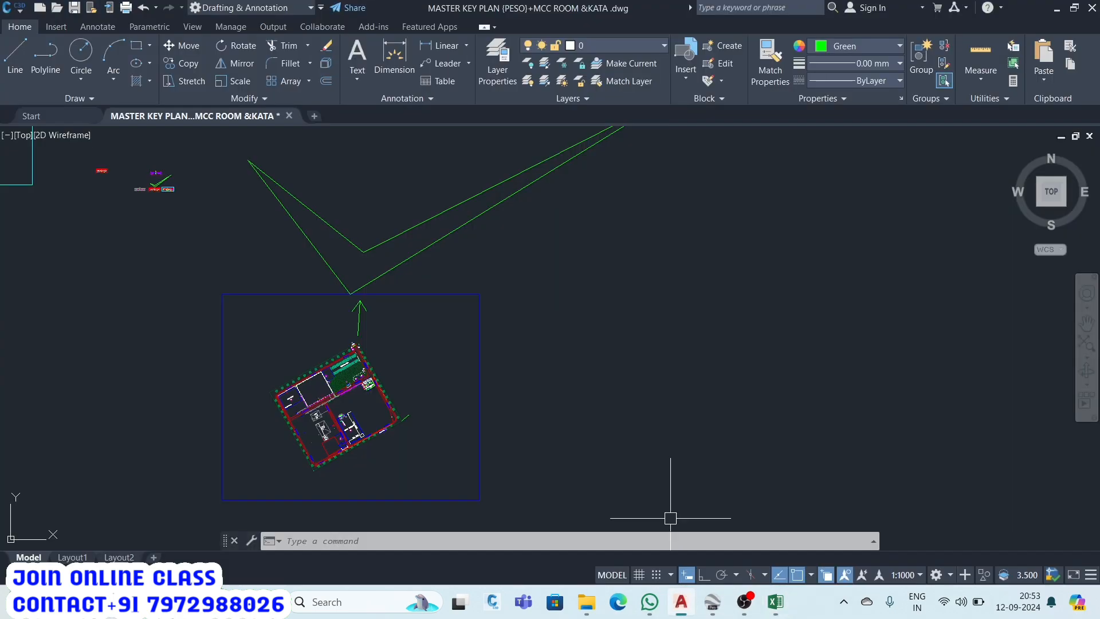
pyautogui.click(314, 116)
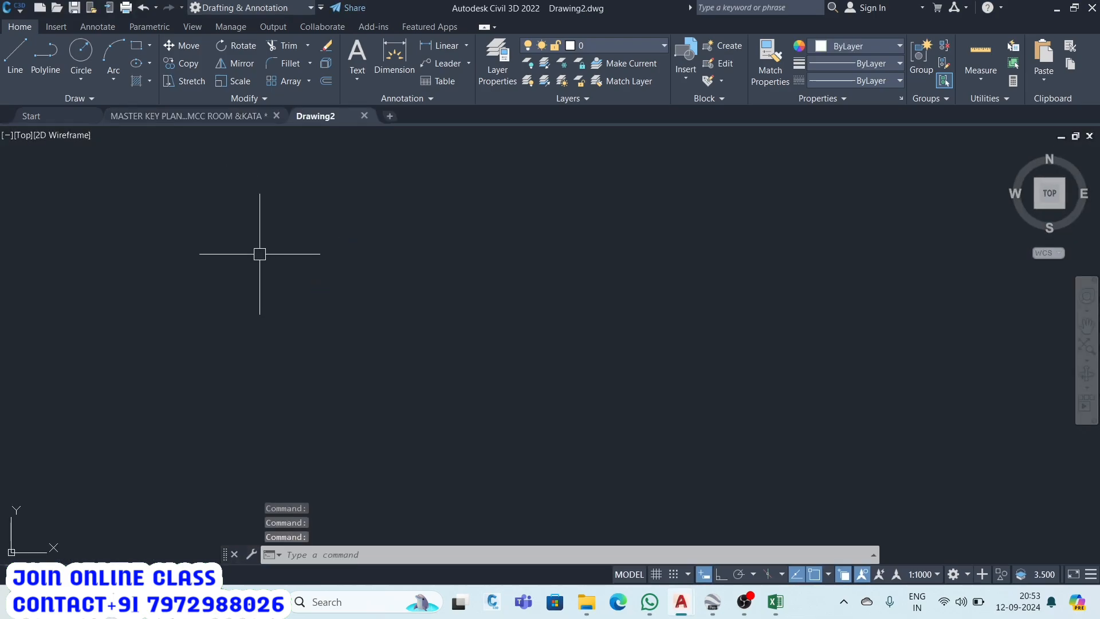
# Set the point style to a plus inside a circle and square, with size 5 in absolute units.
pyautogui.write('PTYPE')
pyautogui.press('Return')
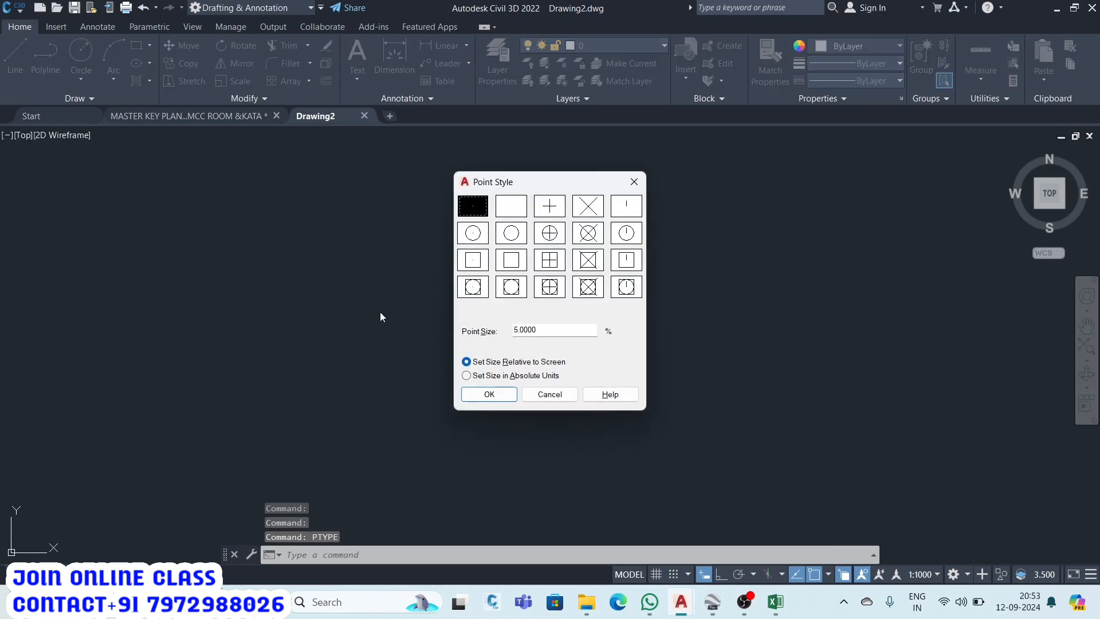
pyautogui.click(549, 286)
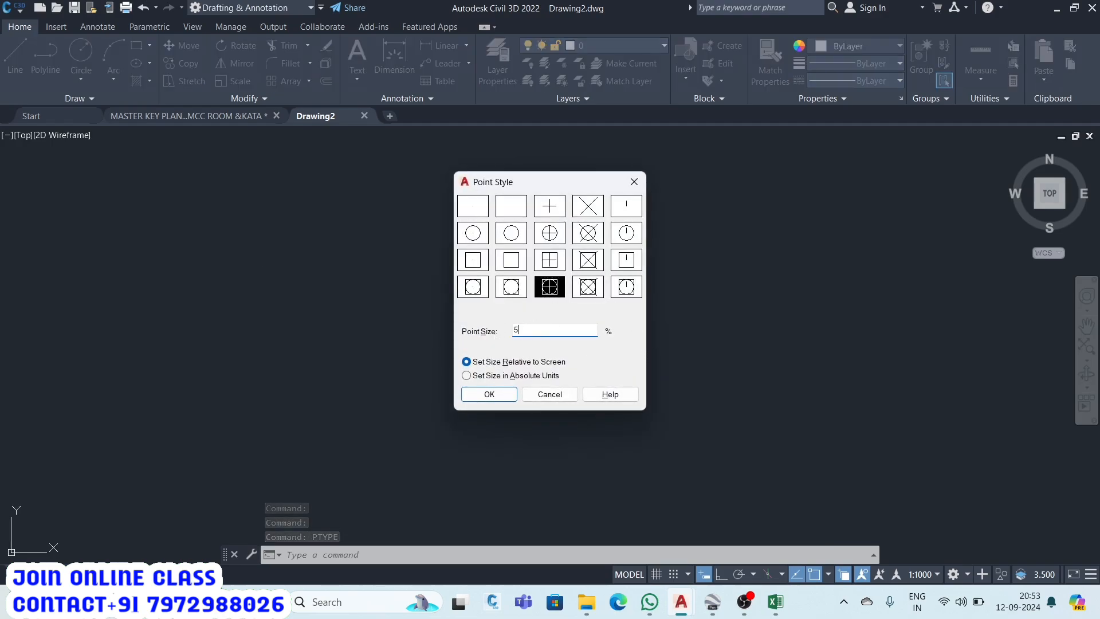
pyautogui.click(516, 375)
pyautogui.click(490, 394)
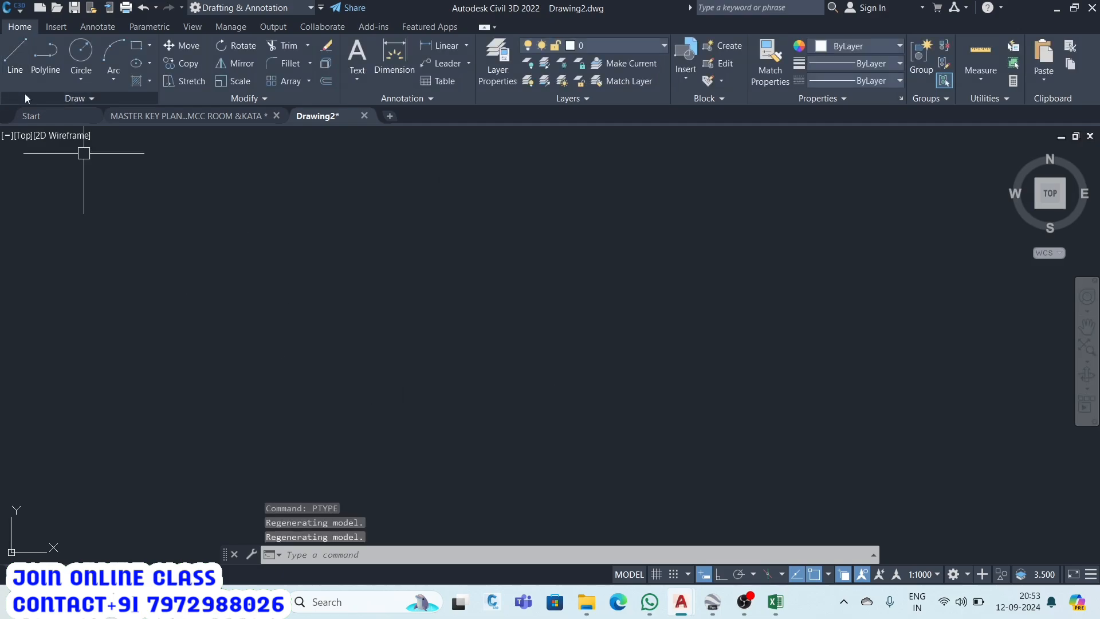
# Place multiple points at the four copied coordinate pairs and zoom to the drawing extents.
pyautogui.click(86, 122)
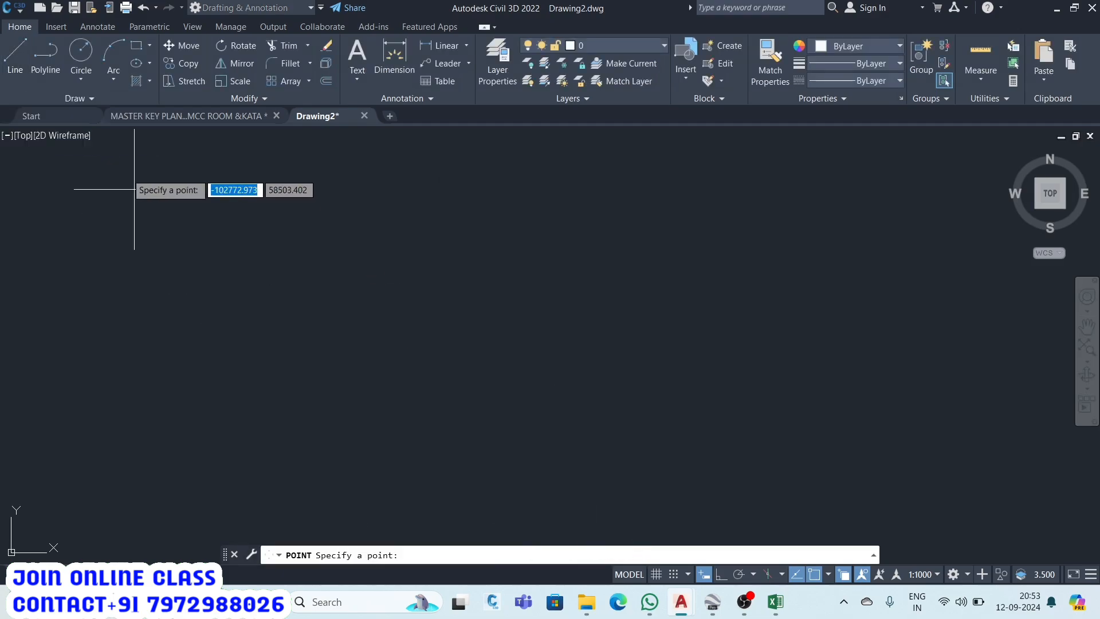
pyautogui.rightClick(465, 554)
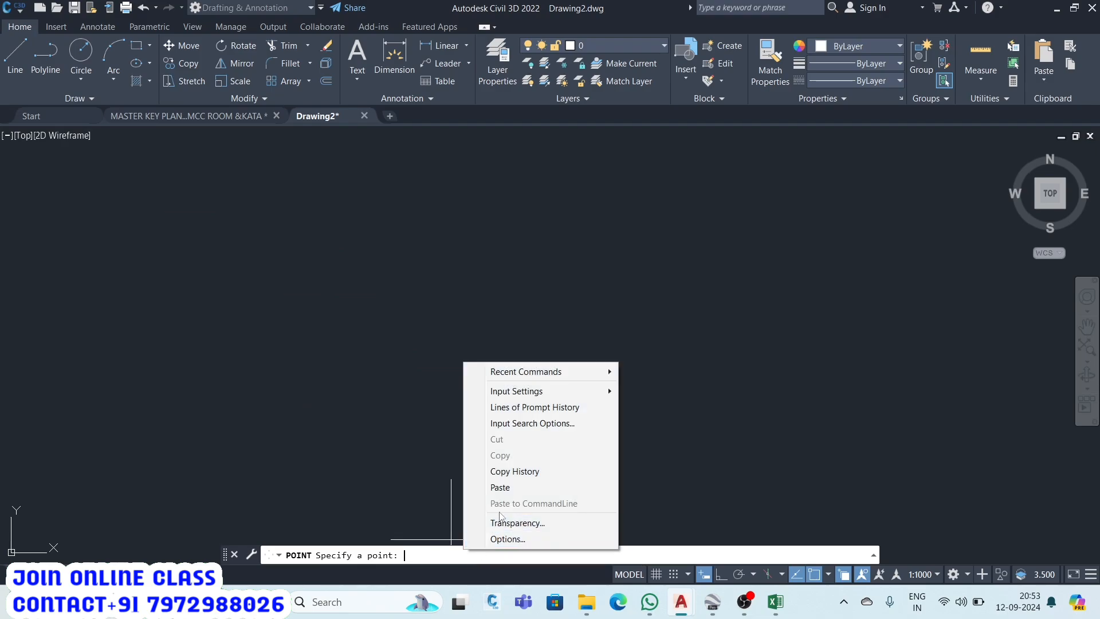
pyautogui.click(508, 489)
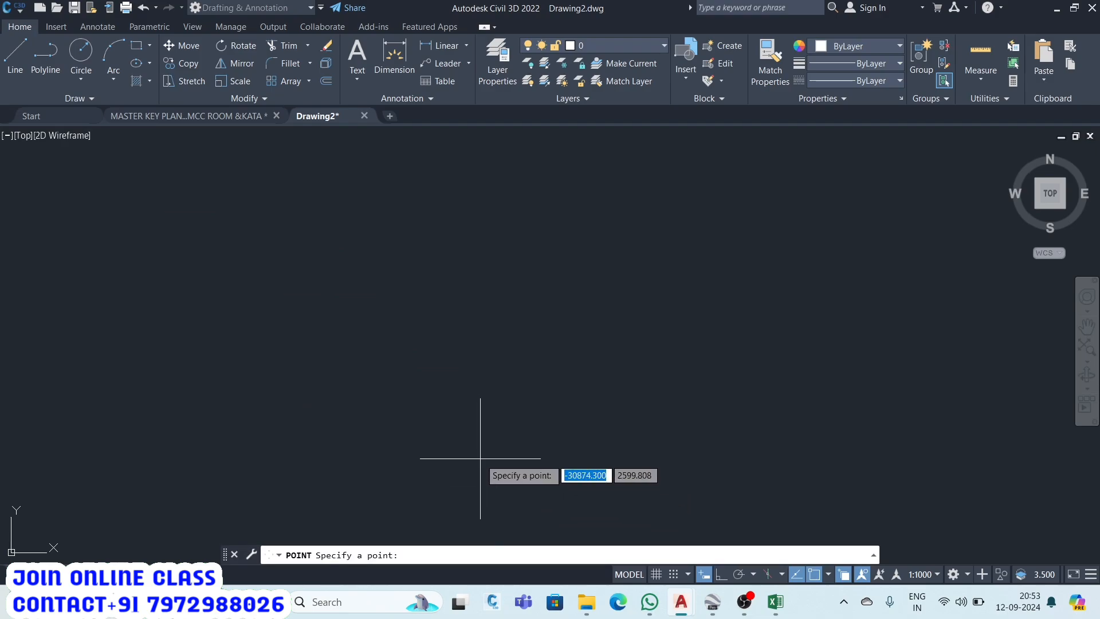
pyautogui.press('Escape')
pyautogui.write('Z')
pyautogui.press('Return')
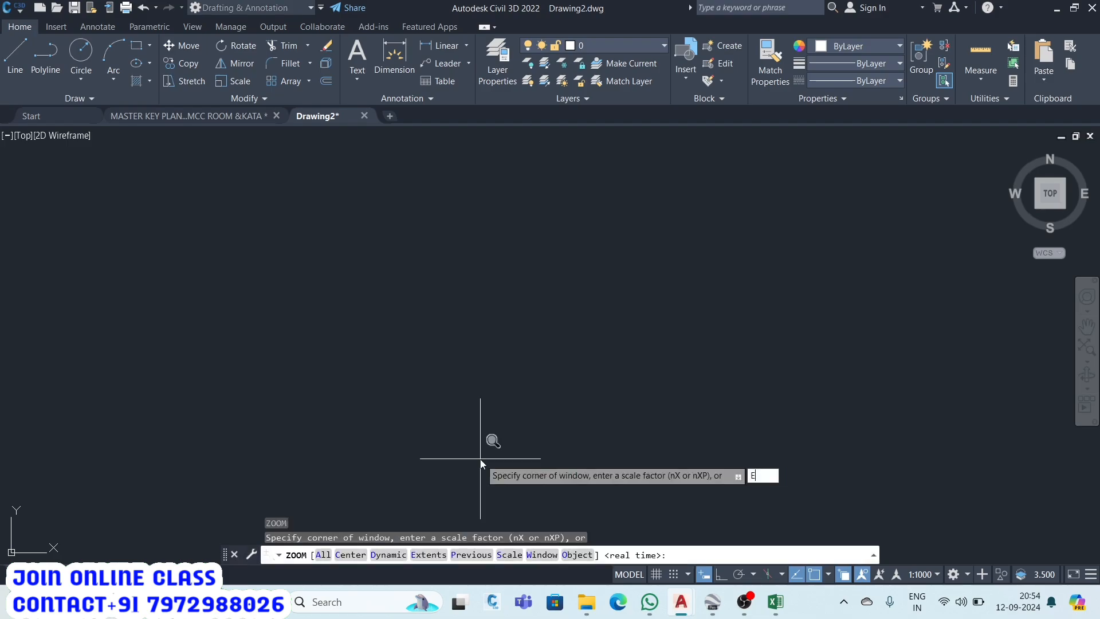
pyautogui.write('E')
pyautogui.press('Return')
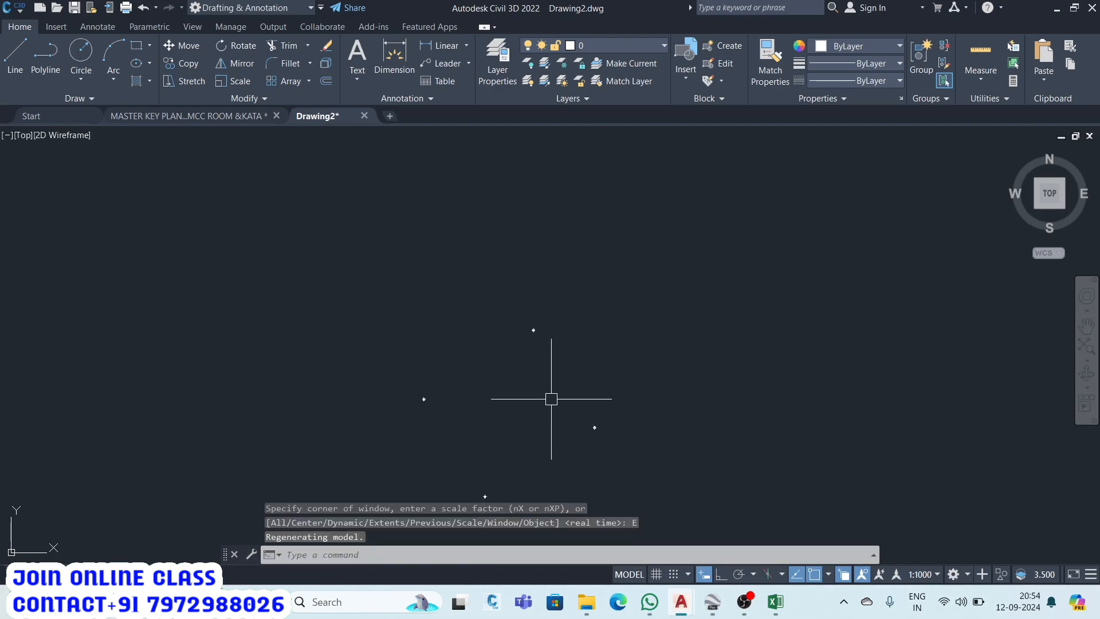
pyautogui.scroll(-2, 541, 413)
pyautogui.scroll(6, 522, 395)
pyautogui.scroll(-2, 396, 348)
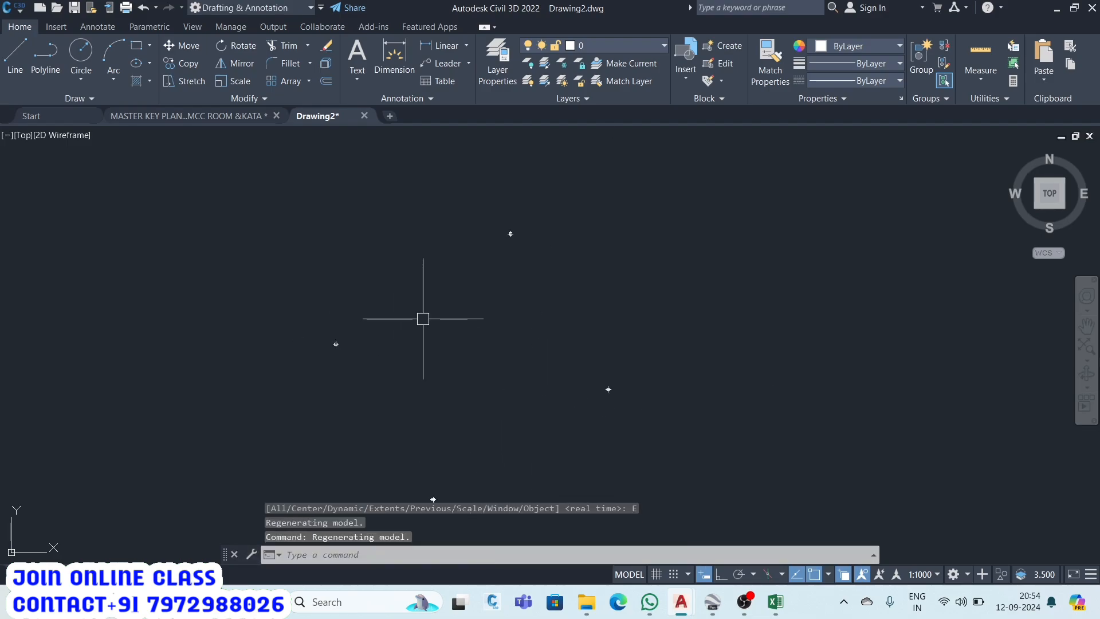
pyautogui.write('PL')
pyautogui.press('Return')
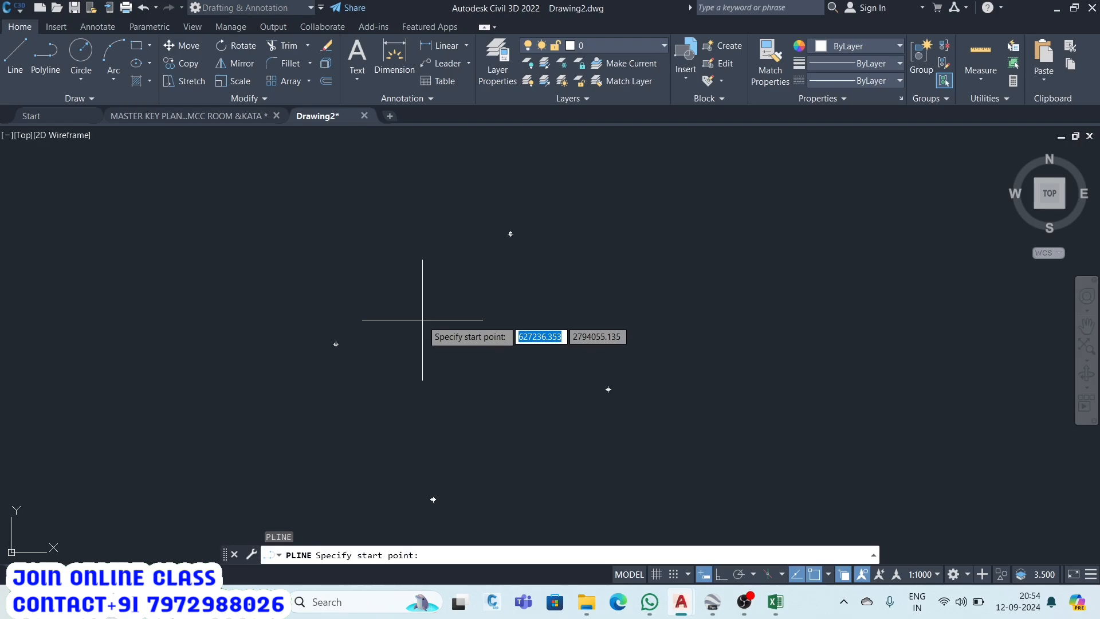
pyautogui.press('Escape')
pyautogui.press('Escape')
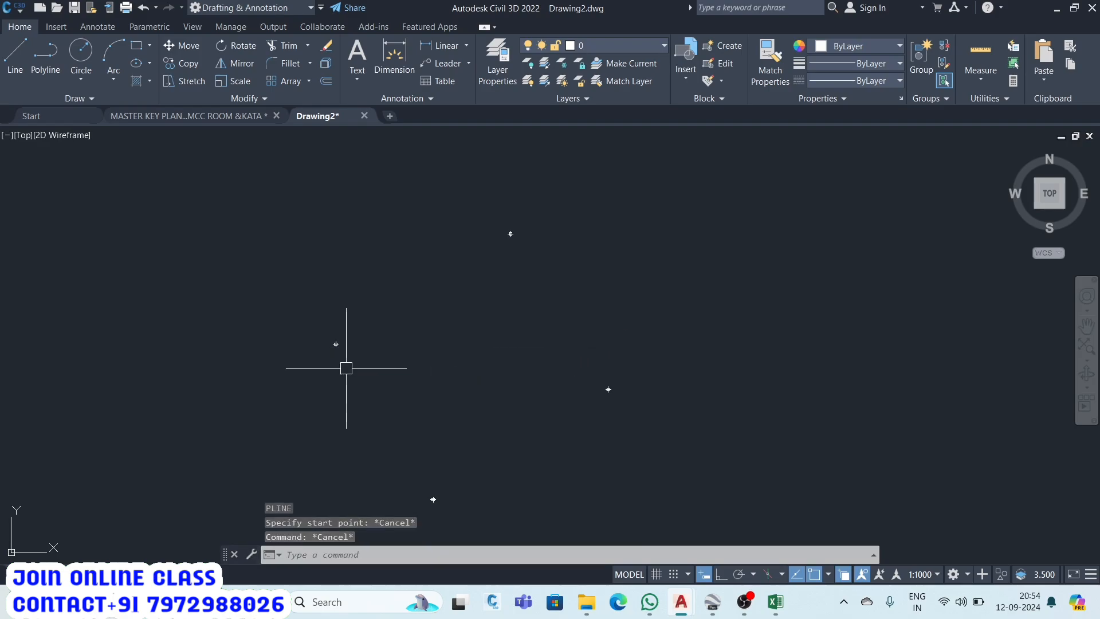
# Draw a closed polyline through the four copied coordinate pairs to form the site boundary.
pyautogui.write('PL')
pyautogui.press('Return')
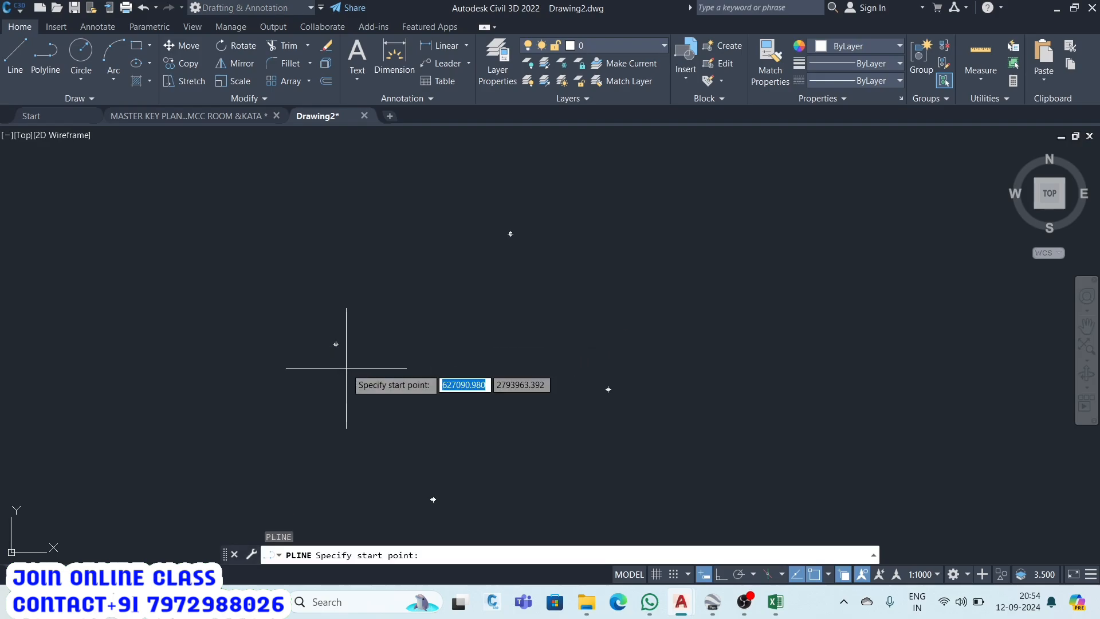
pyautogui.rightClick(434, 552)
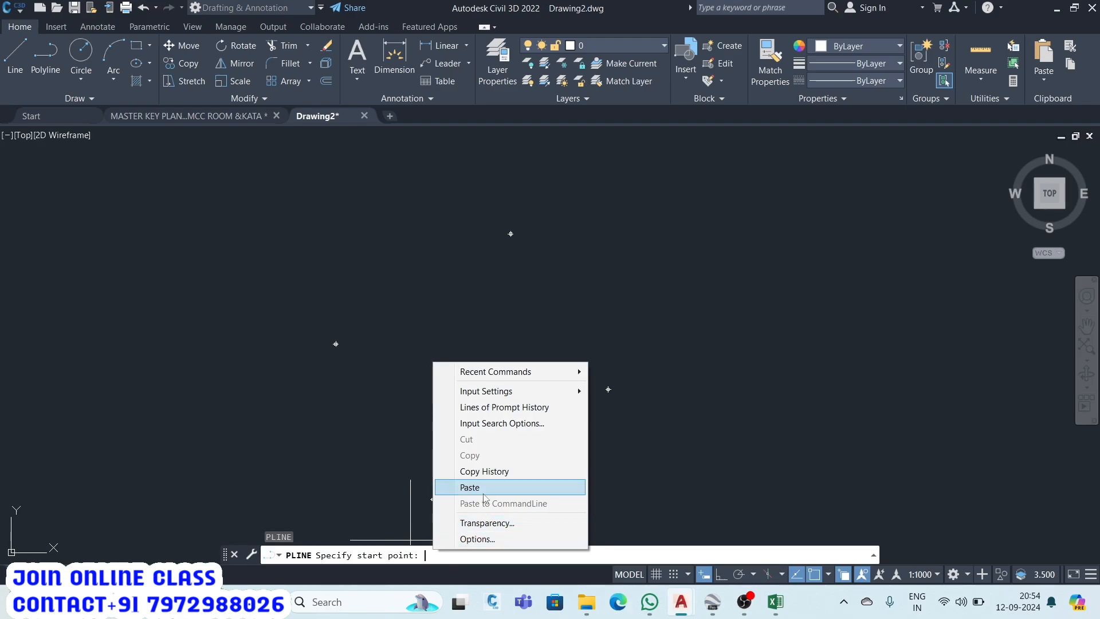
pyautogui.click(462, 484)
pyautogui.write('C')
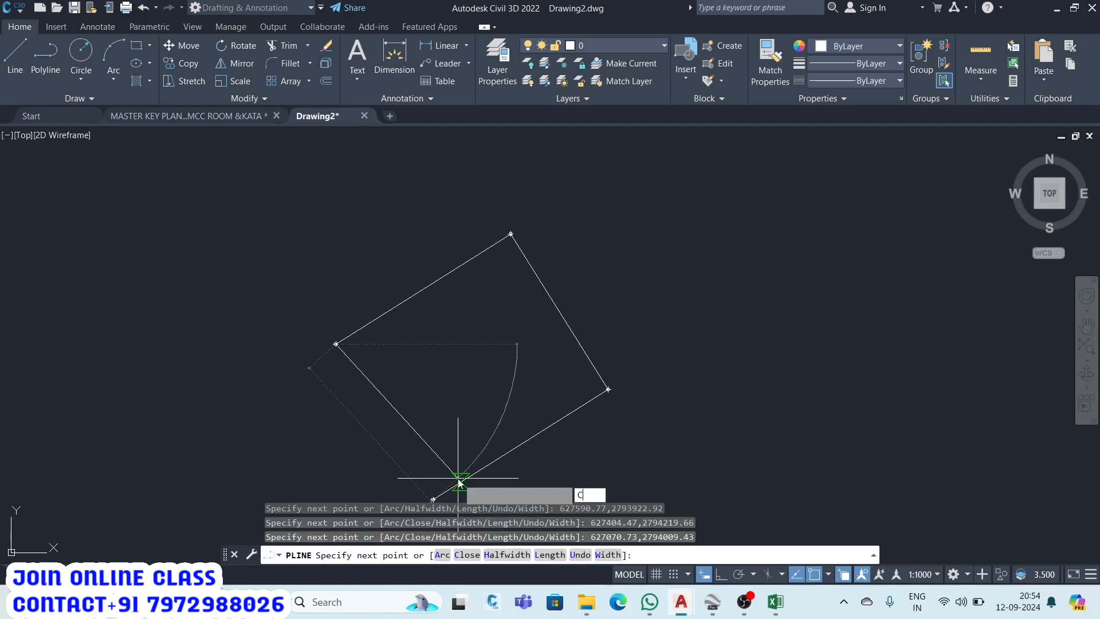
pyautogui.press('Return')
pyautogui.scroll(-2, 478, 388)
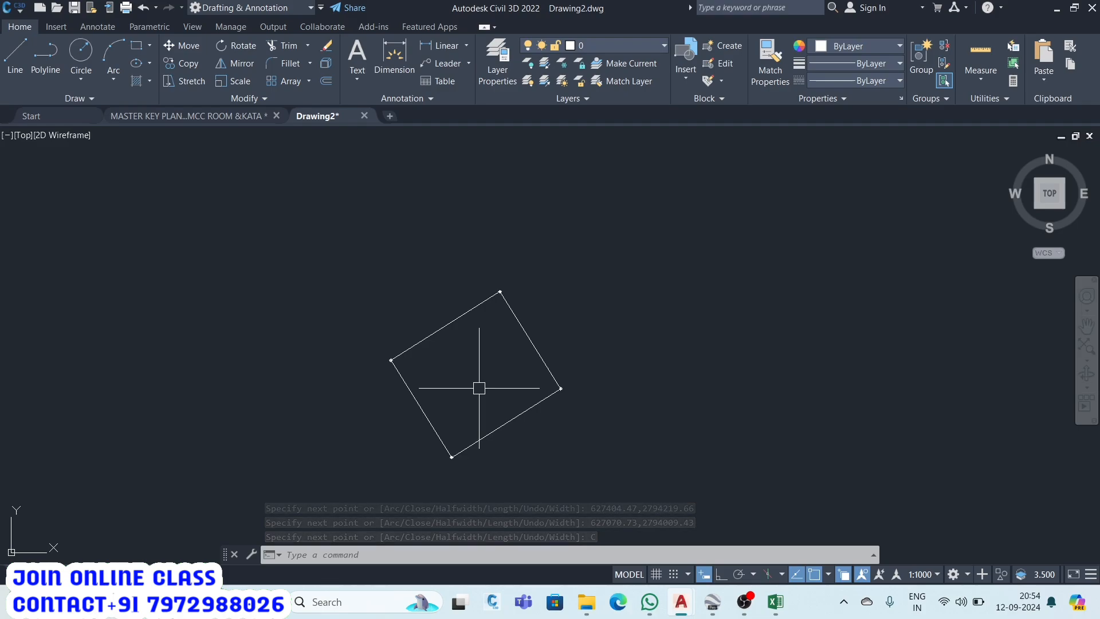
pyautogui.scroll(4, 467, 336)
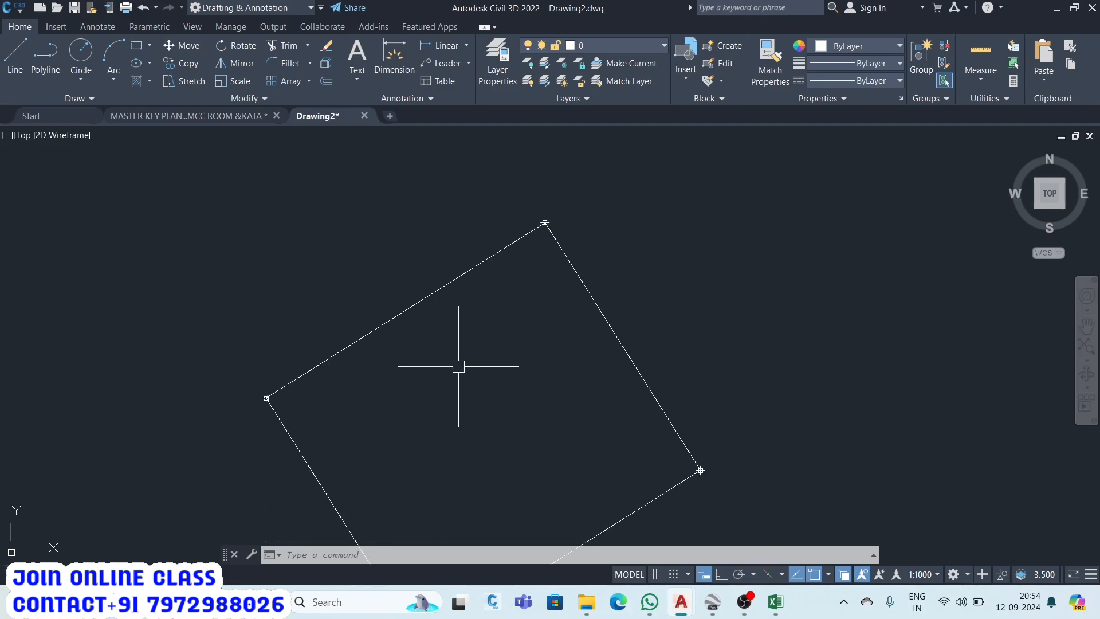
pyautogui.scroll(-4, 428, 327)
pyautogui.scroll(2, 428, 327)
pyautogui.scroll(2, 424, 327)
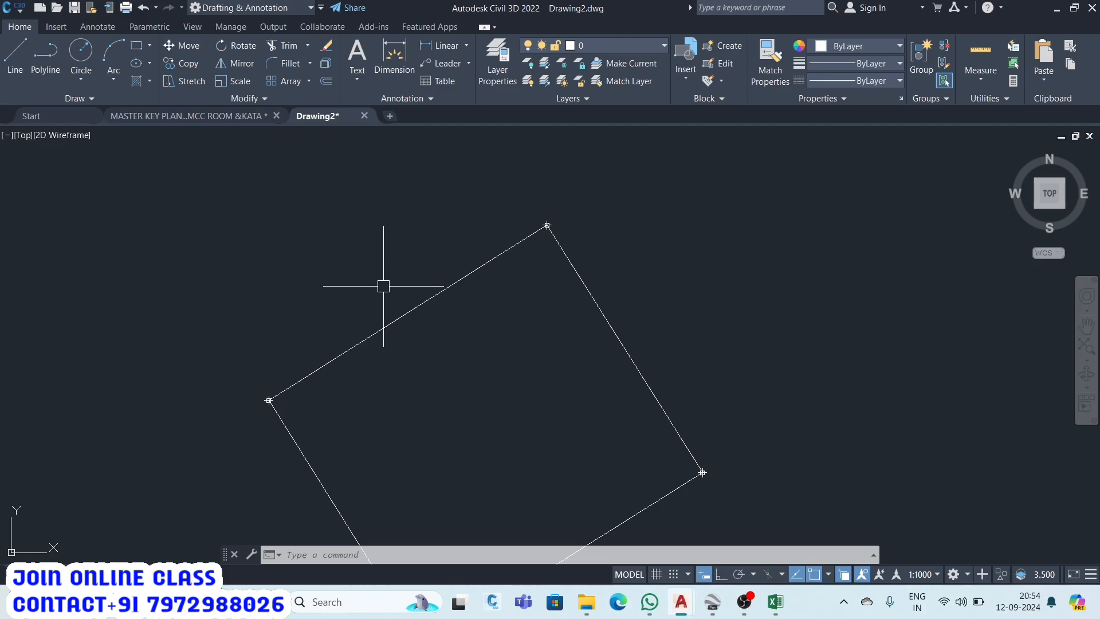
pyautogui.scroll(-4, 378, 284)
# Select the whole plant layout in the MASTER KEY PLAN drawing and copy it to the clipboard with a base point.
pyautogui.click(233, 116)
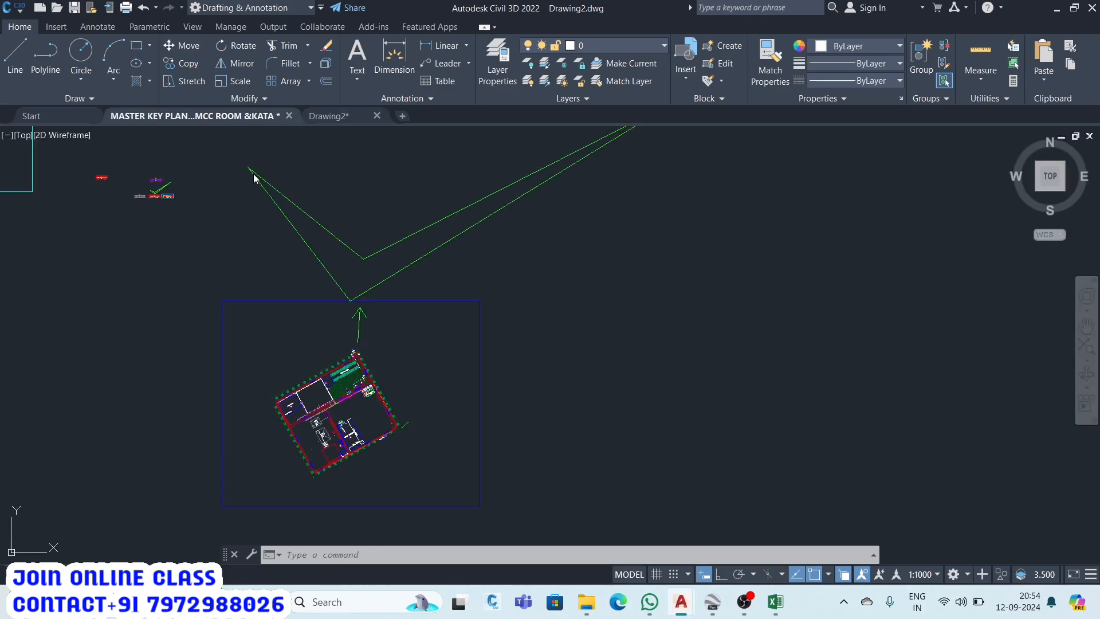
pyautogui.scroll(3, 400, 484)
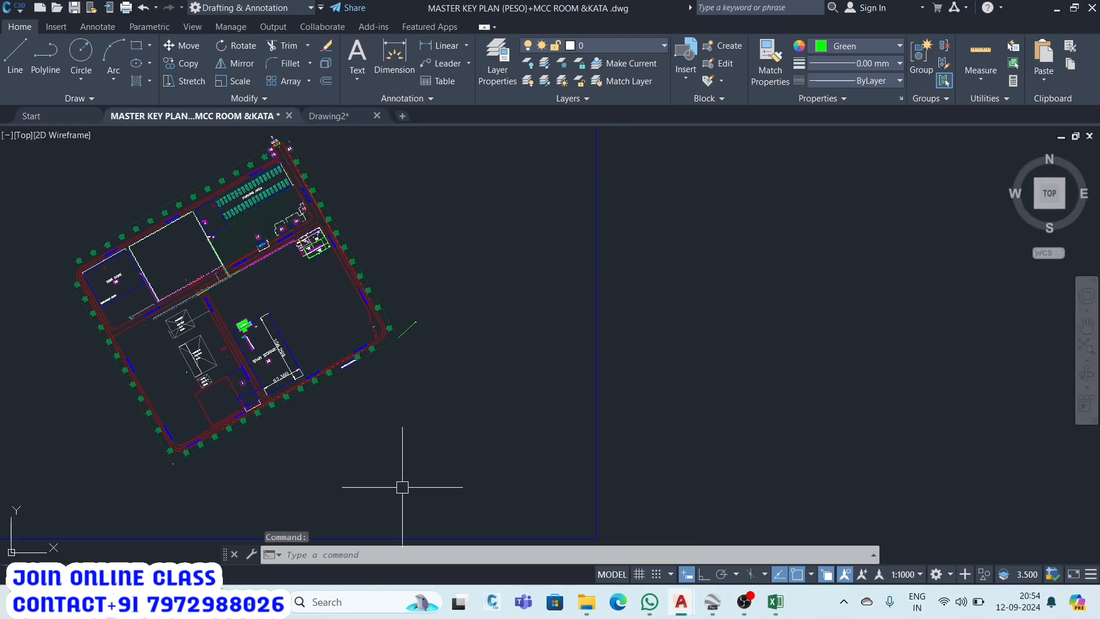
pyautogui.click(430, 391)
pyautogui.scroll(-4, 430, 373)
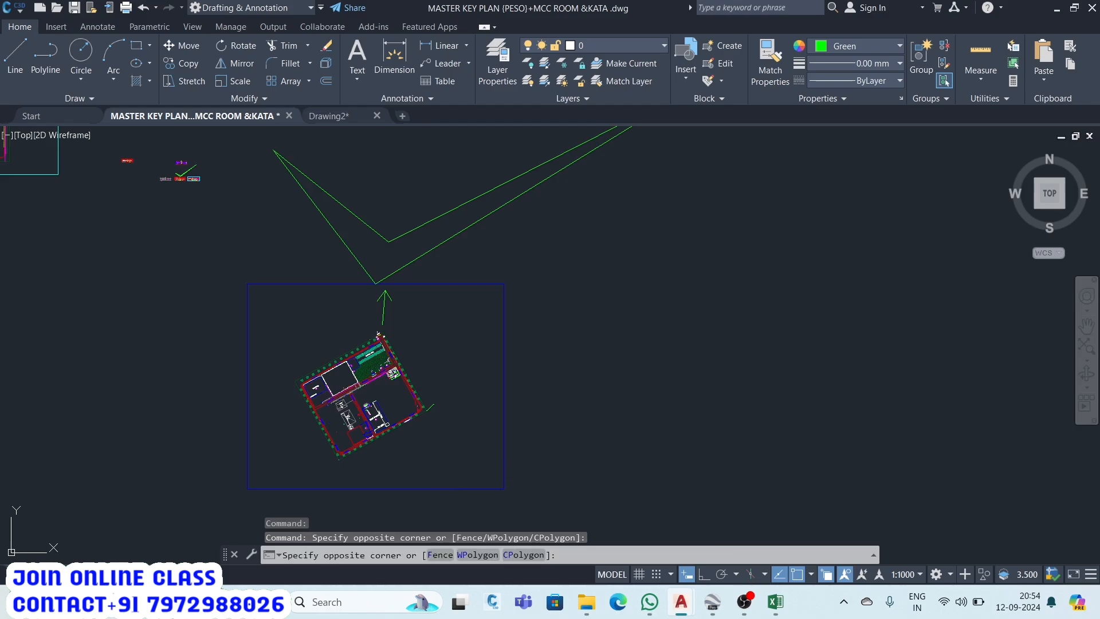
pyautogui.scroll(3, 287, 298)
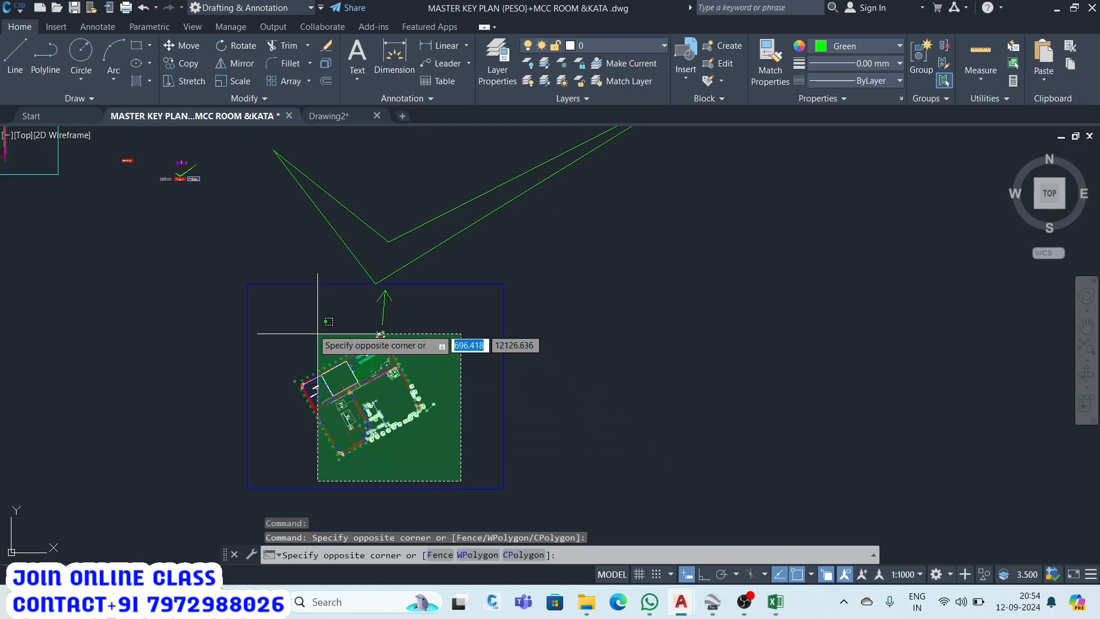
pyautogui.click(281, 291)
pyautogui.scroll(-2, 292, 320)
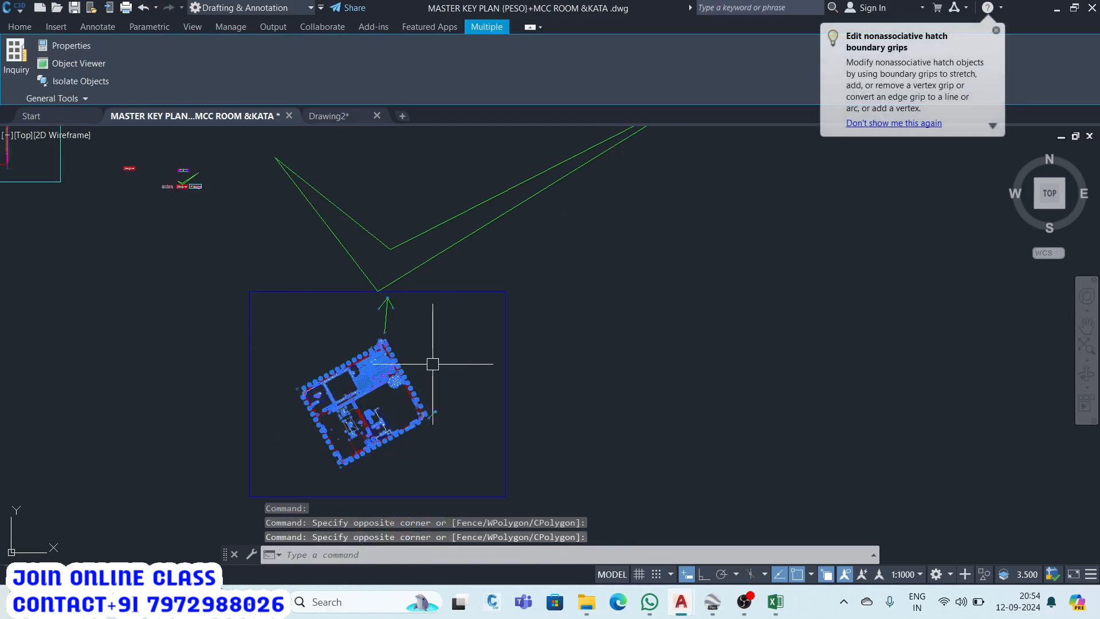
pyautogui.rightClick(459, 359)
pyautogui.moveTo(550, 434)
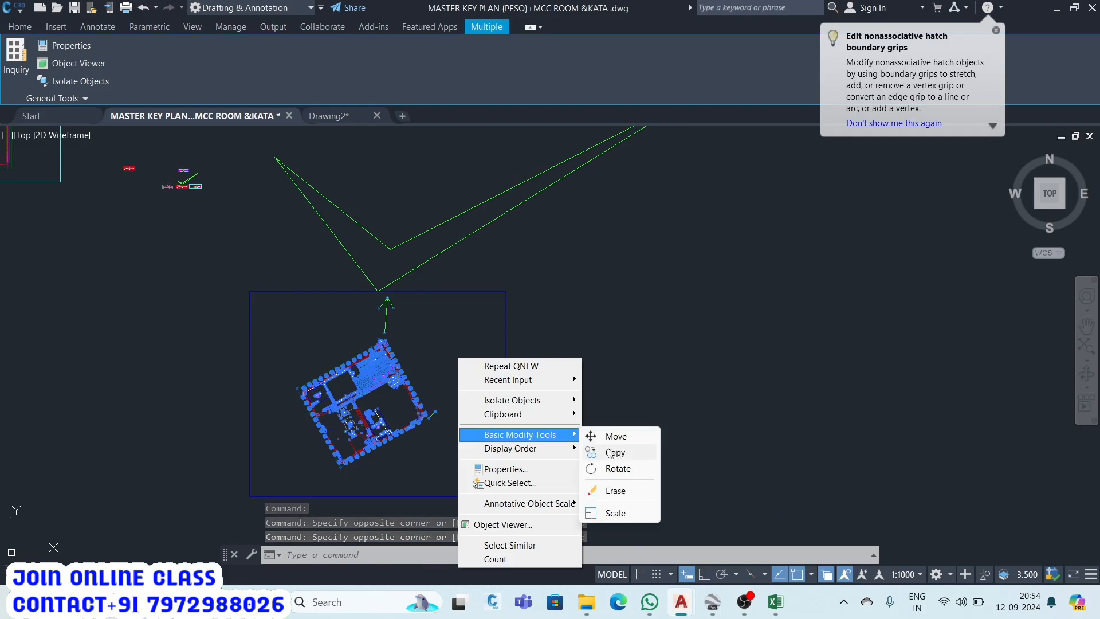
pyautogui.moveTo(550, 413)
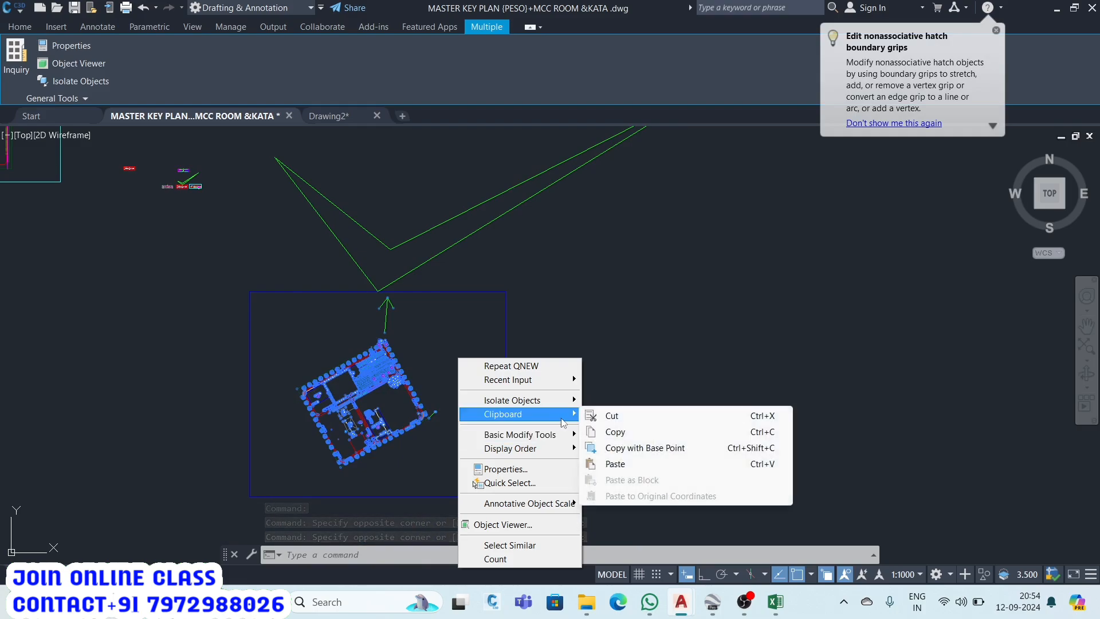
pyautogui.click(633, 449)
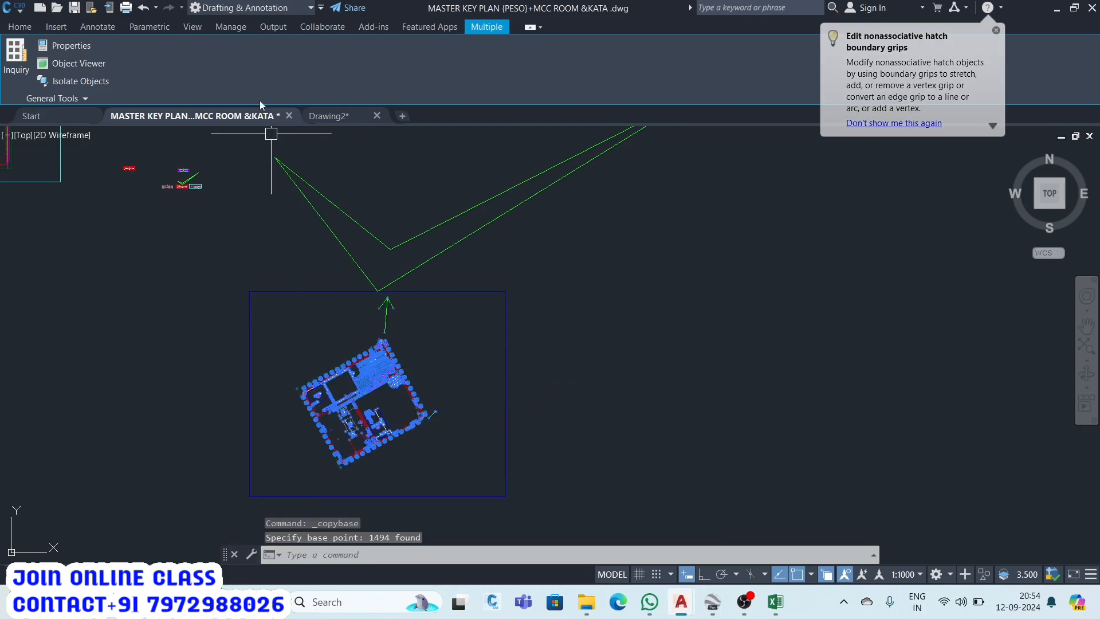
# Paste the copied plant layout as a block into Drawing2, just east of the site boundary.
pyautogui.click(324, 117)
pyautogui.press('Escape')
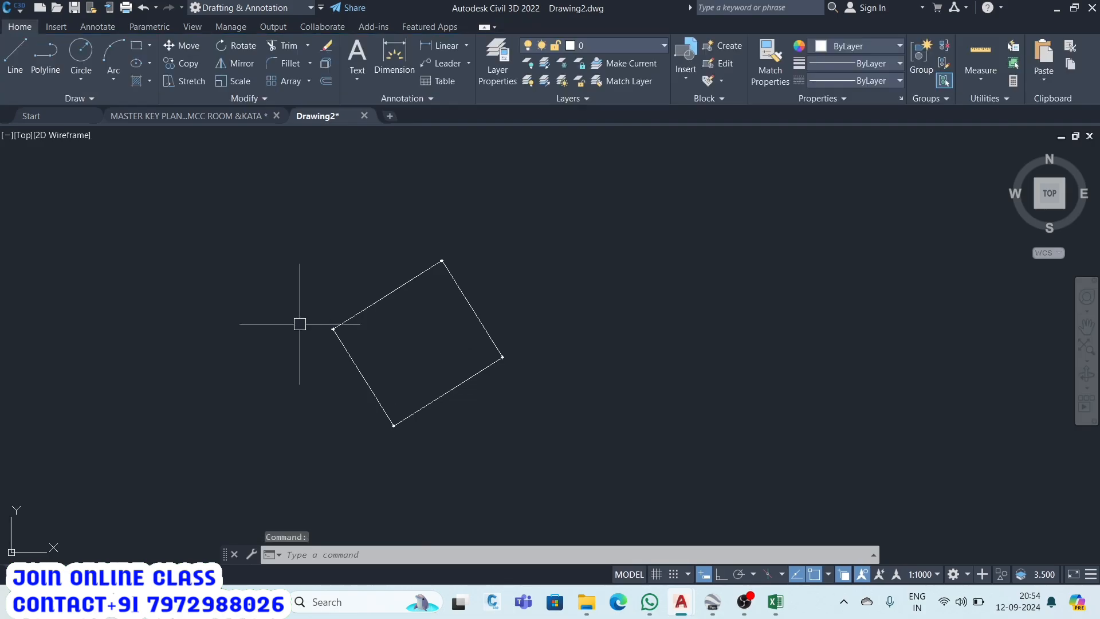
pyautogui.scroll(-3, 300, 321)
pyautogui.rightClick(494, 319)
pyautogui.moveTo(564, 384)
pyautogui.moveTo(608, 400)
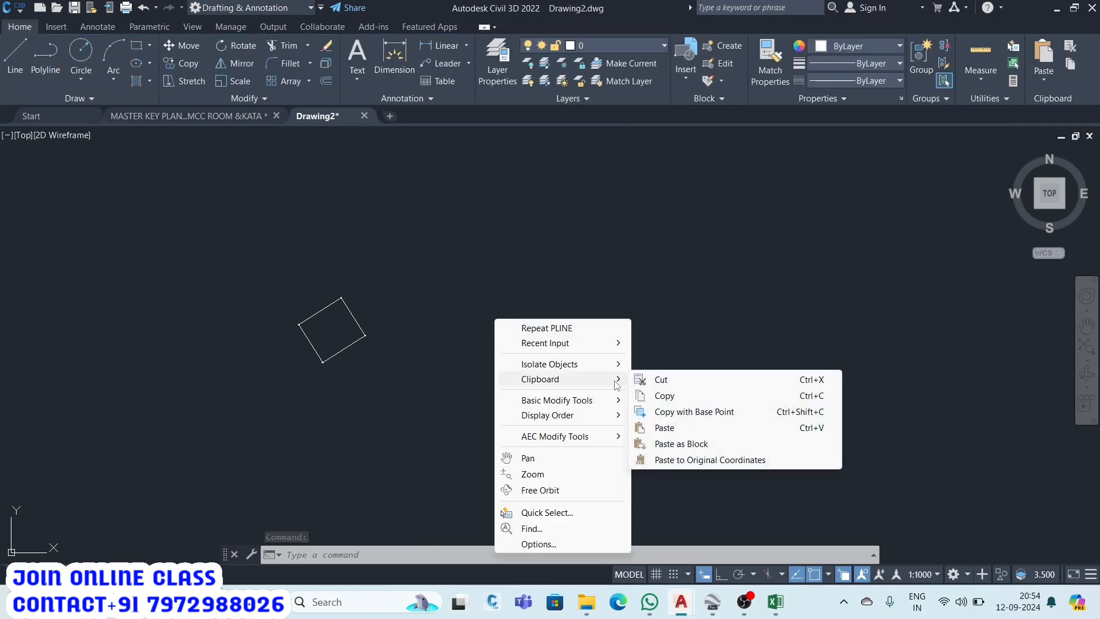
pyautogui.click(695, 445)
pyautogui.scroll(4, 367, 309)
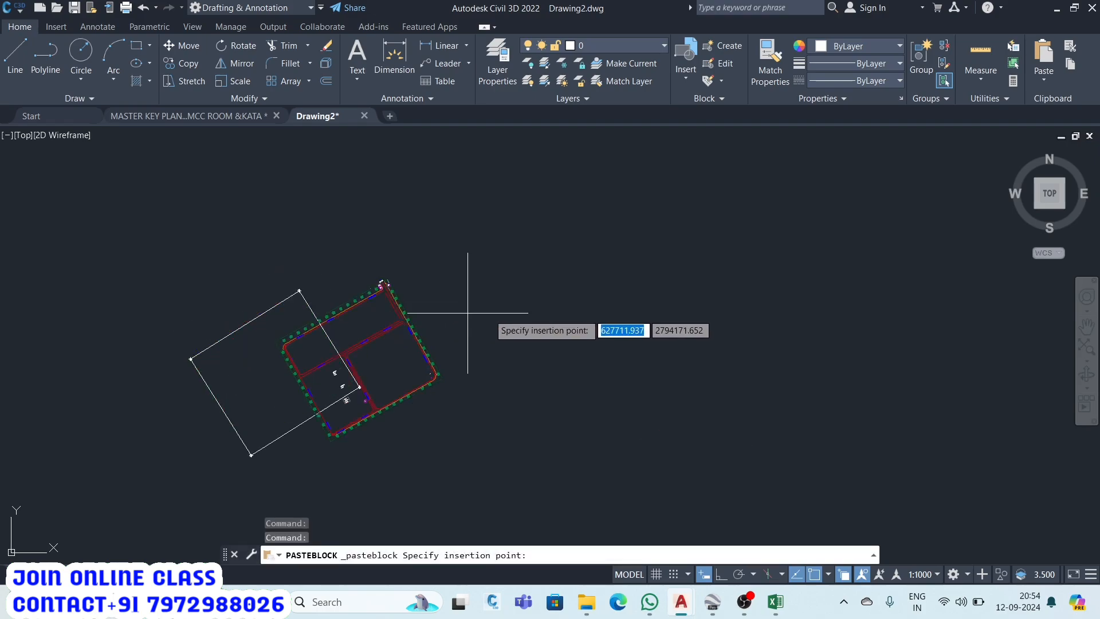
pyautogui.scroll(4, 436, 322)
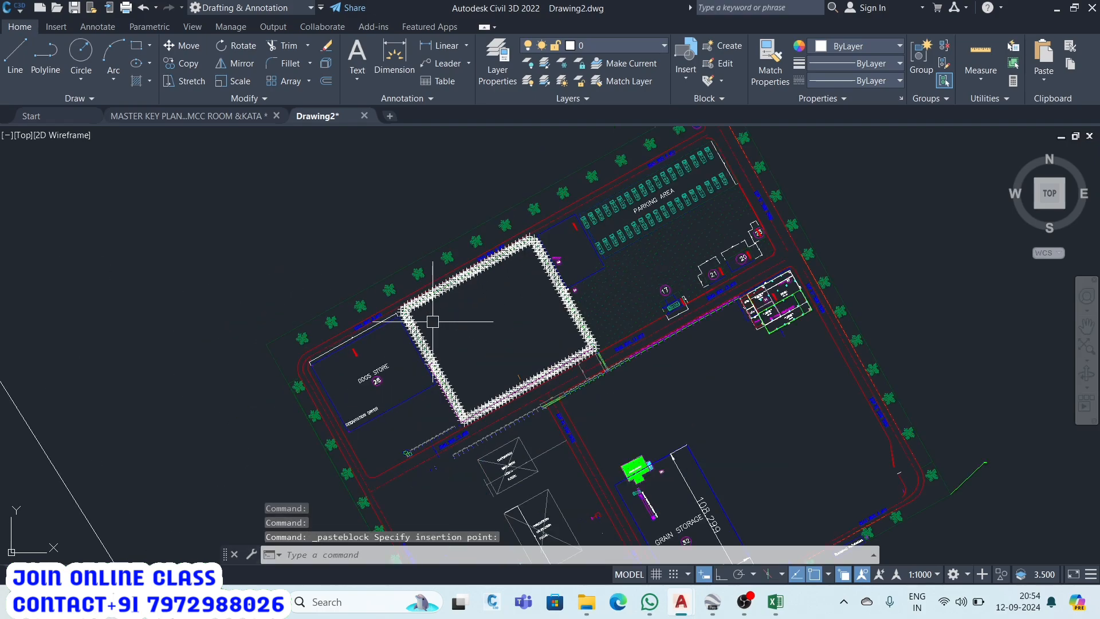
# Move the plan block so its outer western corner sits on the western corner point of the site boundary.
pyautogui.scroll(-4, 432, 327)
pyautogui.click(419, 338)
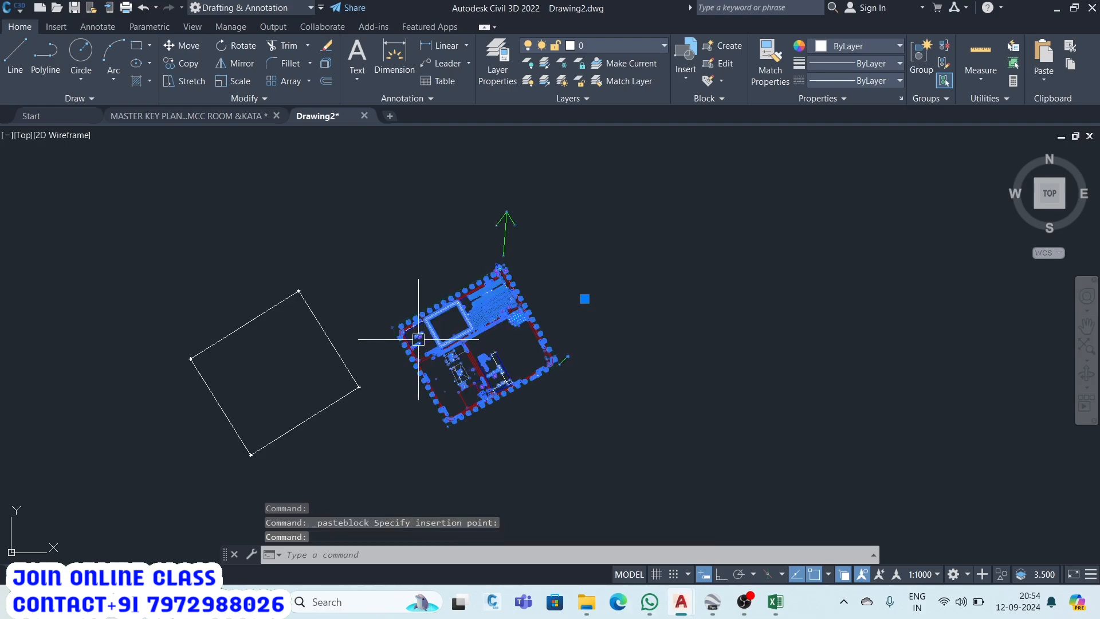
pyautogui.press('Return')
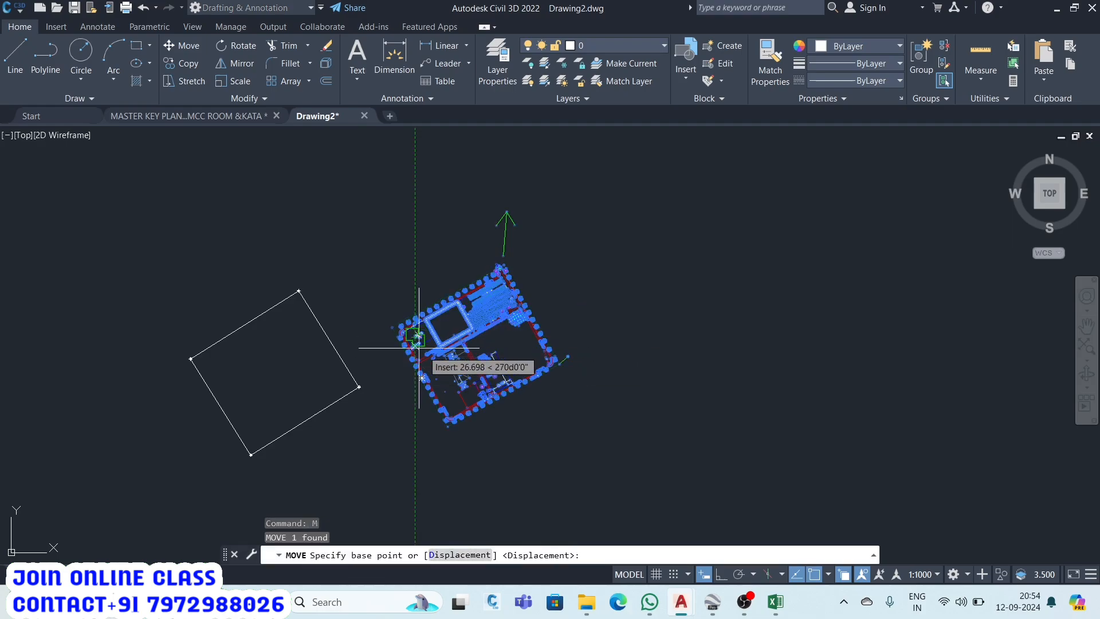
pyautogui.scroll(5, 389, 321)
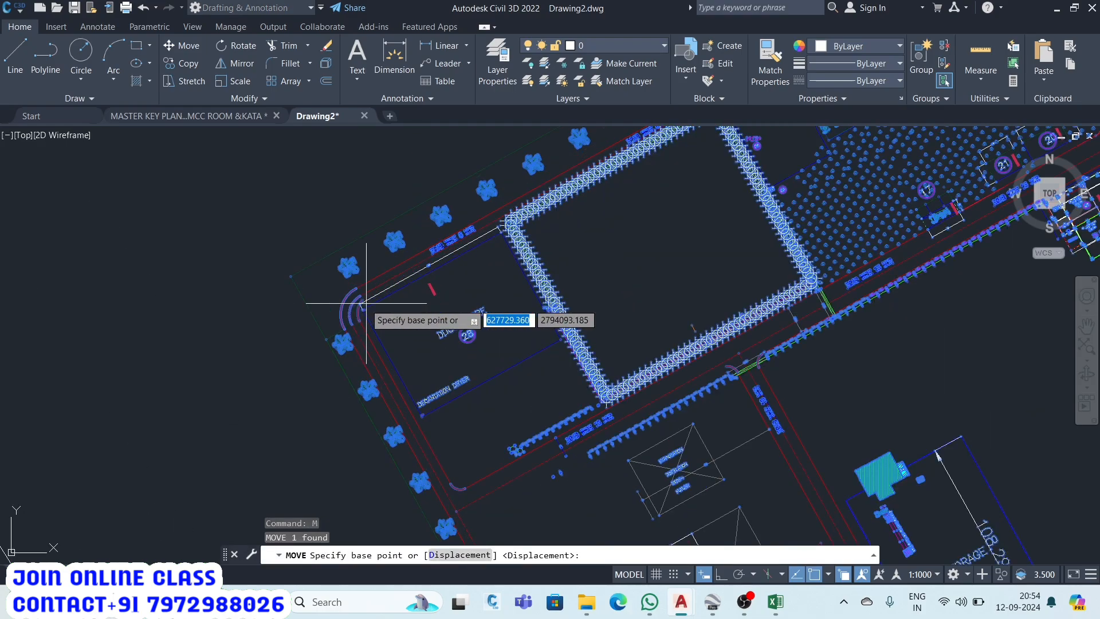
pyautogui.click(292, 275)
pyautogui.scroll(-5, 292, 276)
pyautogui.scroll(-5, 190, 316)
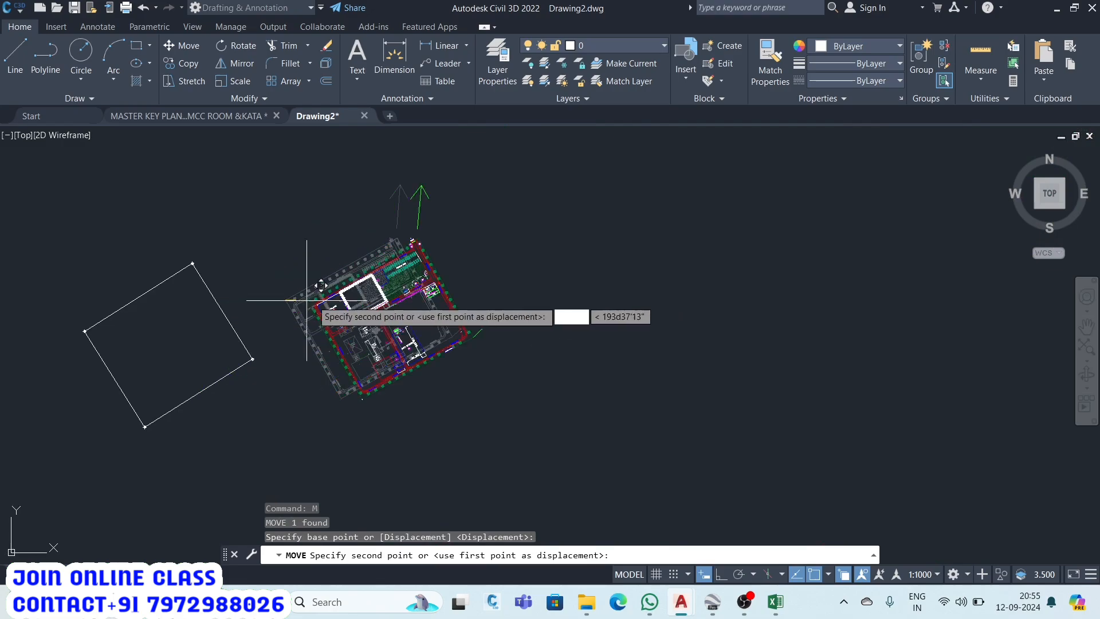
pyautogui.scroll(3, 284, 299)
pyautogui.scroll(8, 284, 299)
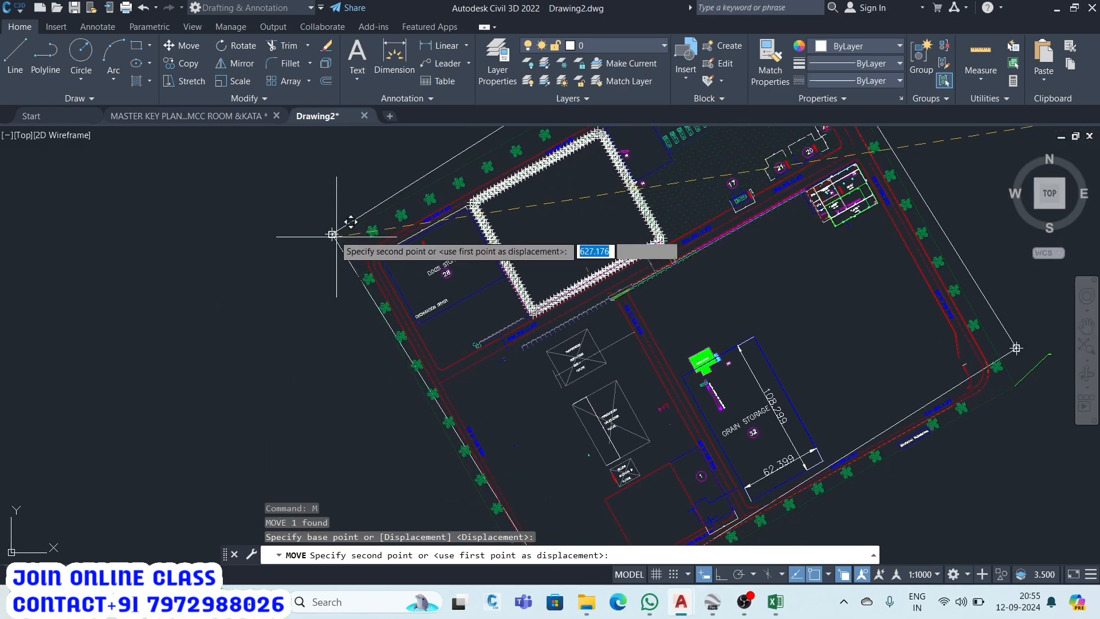
pyautogui.click(321, 231)
# Examine how the plan's edges and gate corner fit against the northern corner of the site boundary.
pyautogui.scroll(-6, 344, 321)
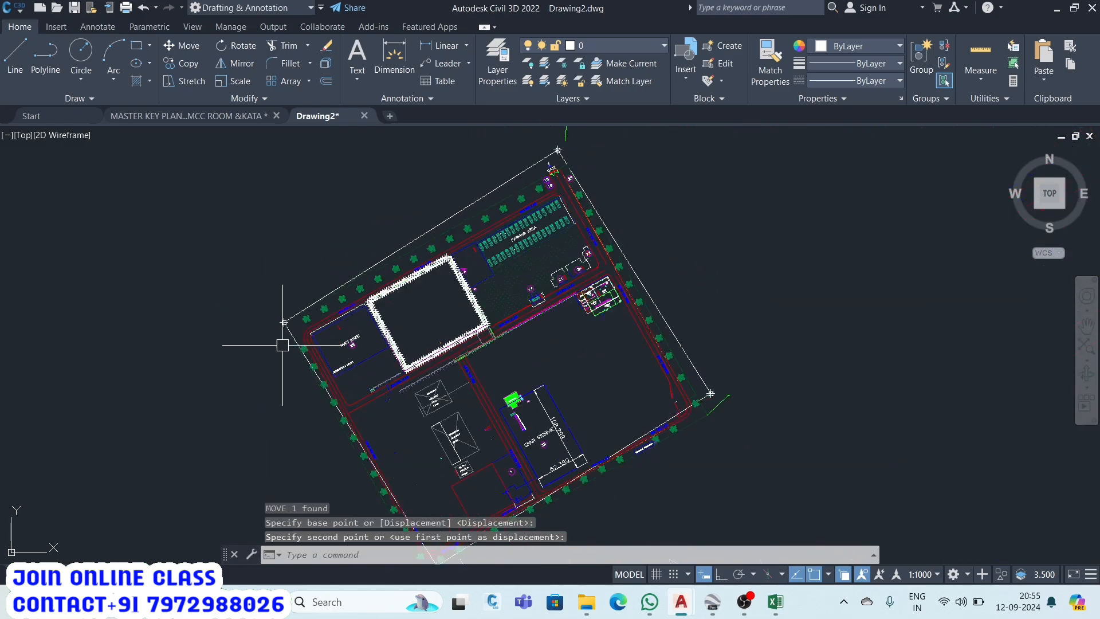
pyautogui.scroll(3, 387, 322)
pyautogui.scroll(4, 387, 322)
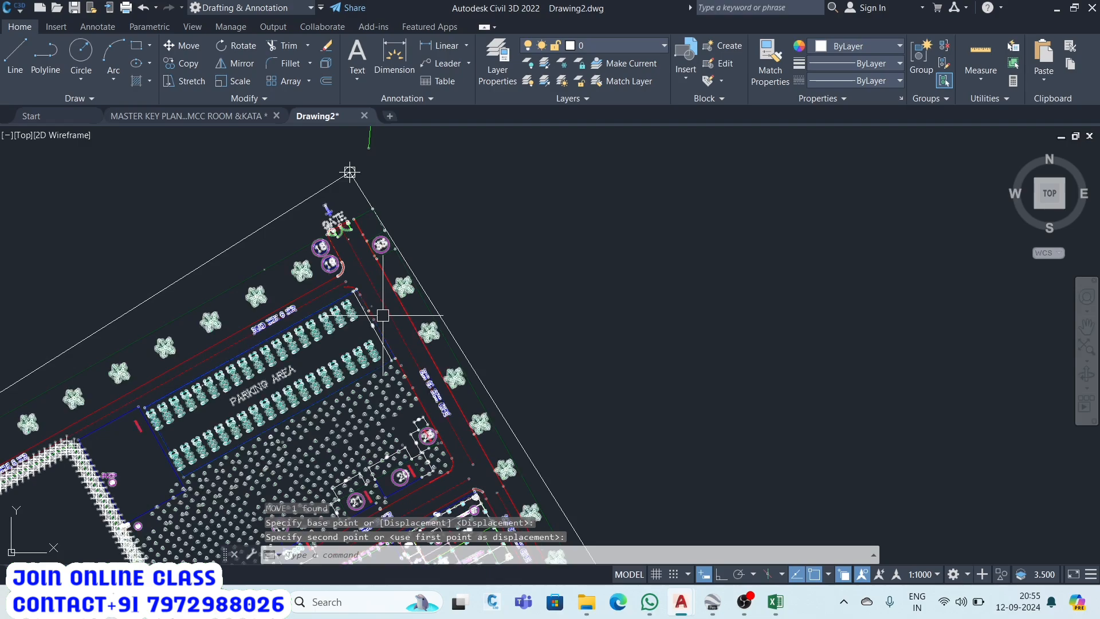
pyautogui.scroll(-4, 383, 315)
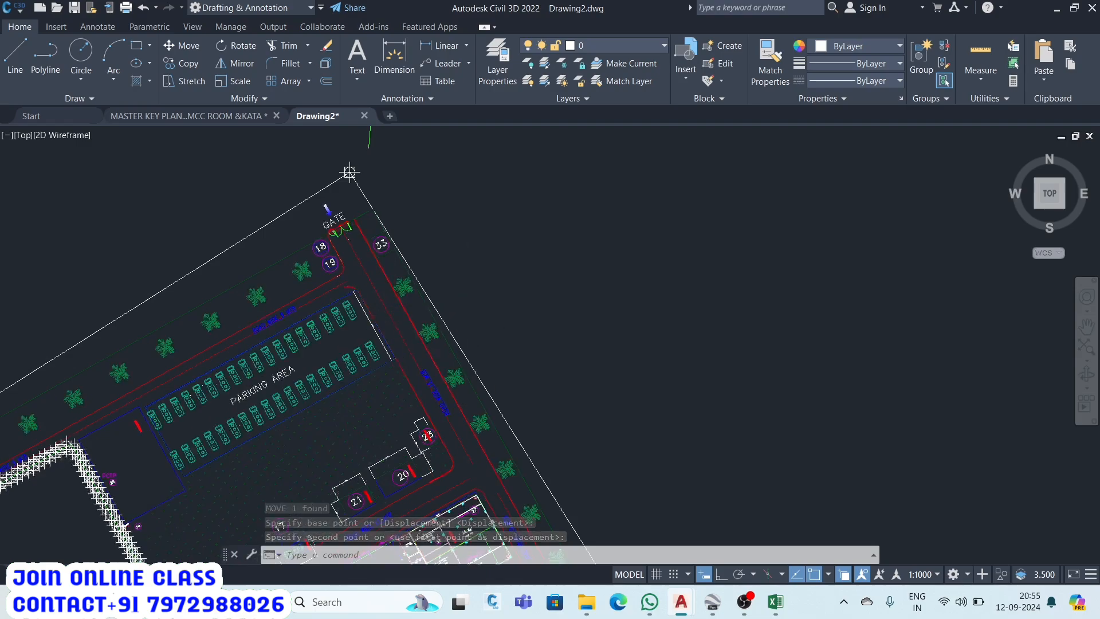
pyautogui.scroll(5, 426, 274)
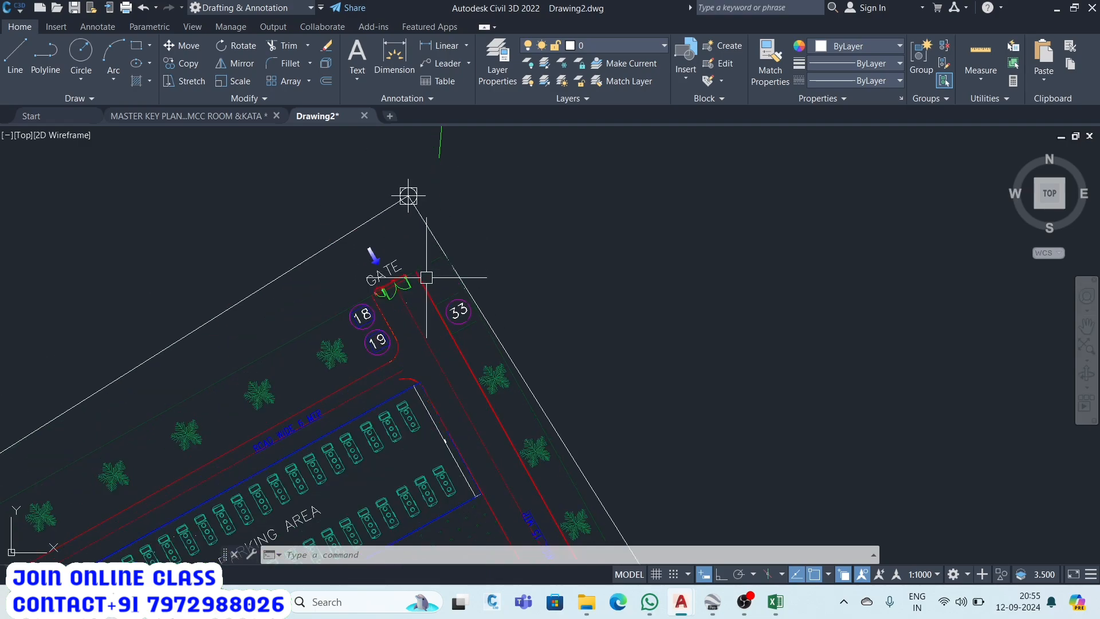
pyautogui.scroll(-4, 382, 275)
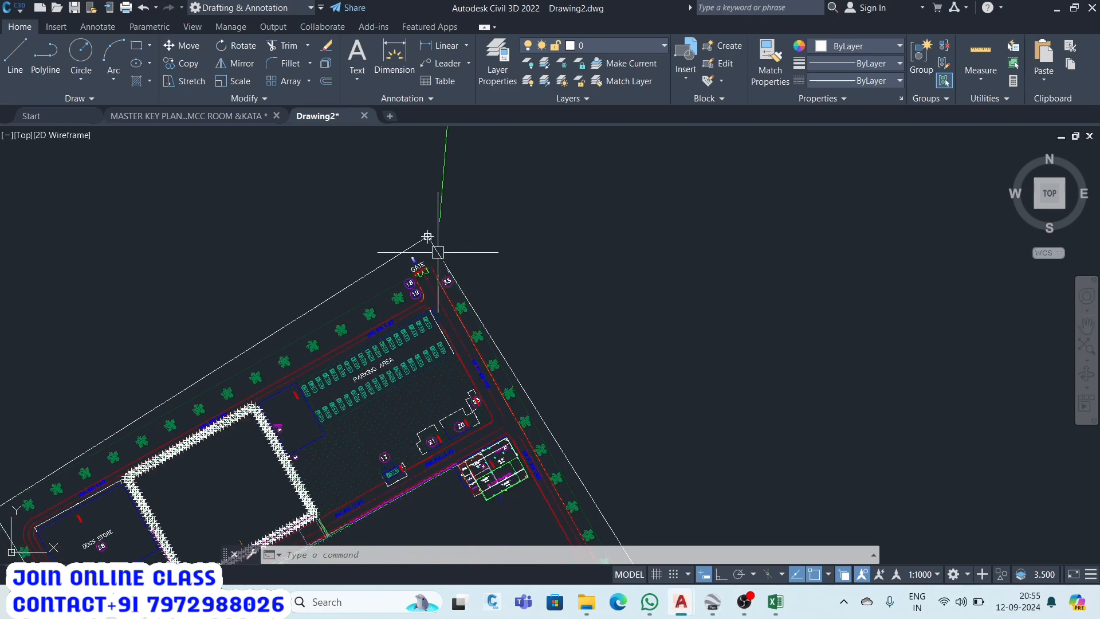
pyautogui.scroll(4, 383, 276)
# Add an angular dimension between the site boundary's northwest edge and the plan's outer line beside it.
pyautogui.click(445, 47)
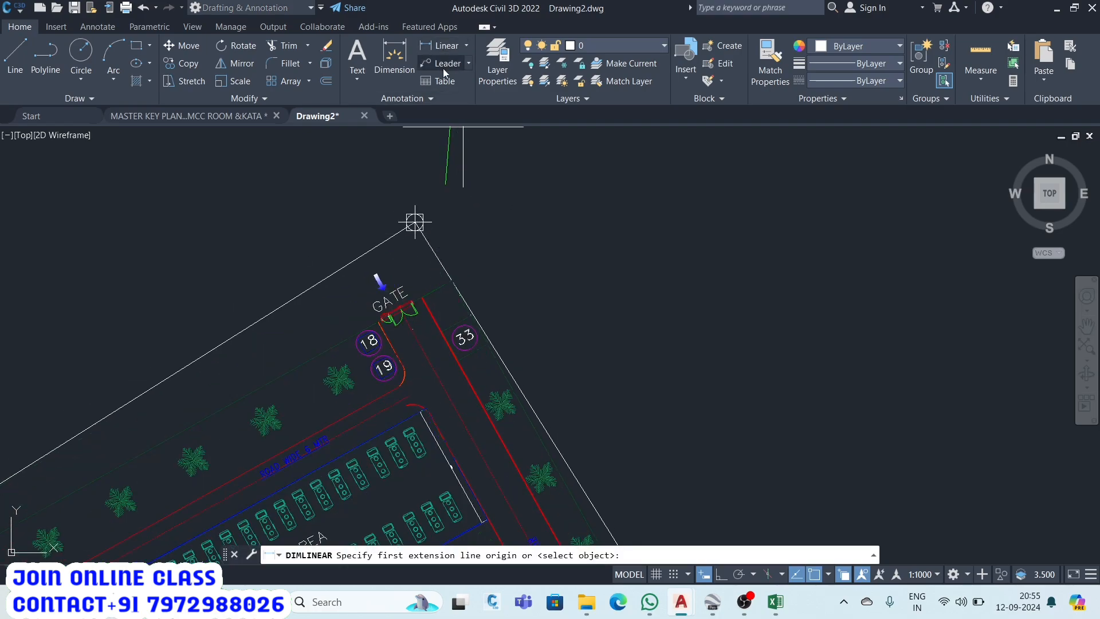
pyautogui.click(467, 45)
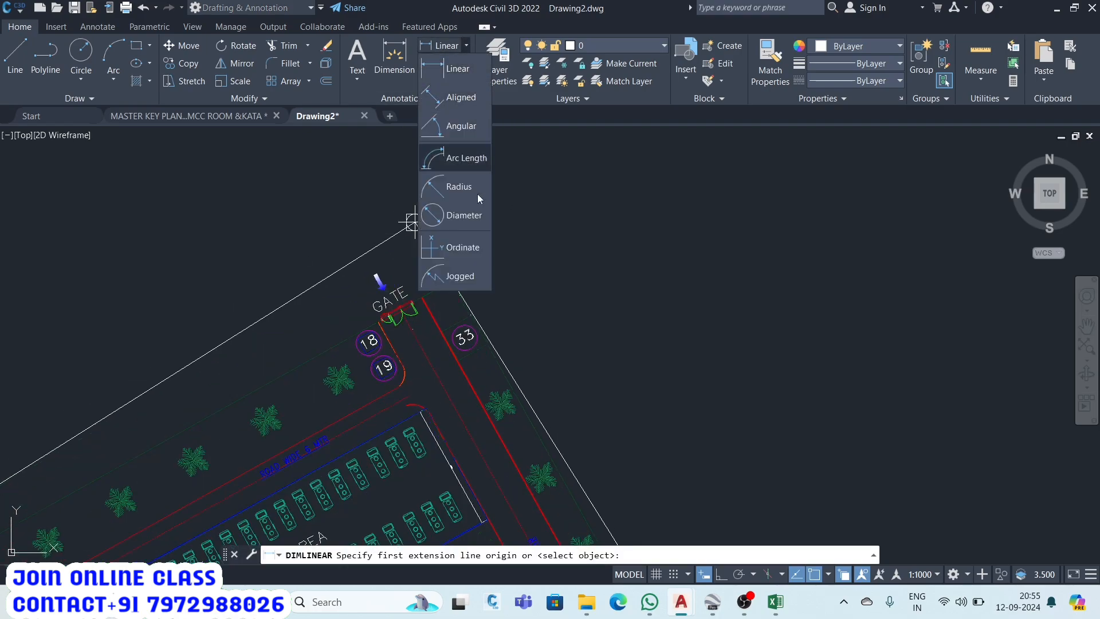
pyautogui.click(467, 127)
pyautogui.scroll(-4, 427, 289)
pyautogui.scroll(5, 319, 352)
pyautogui.click(320, 351)
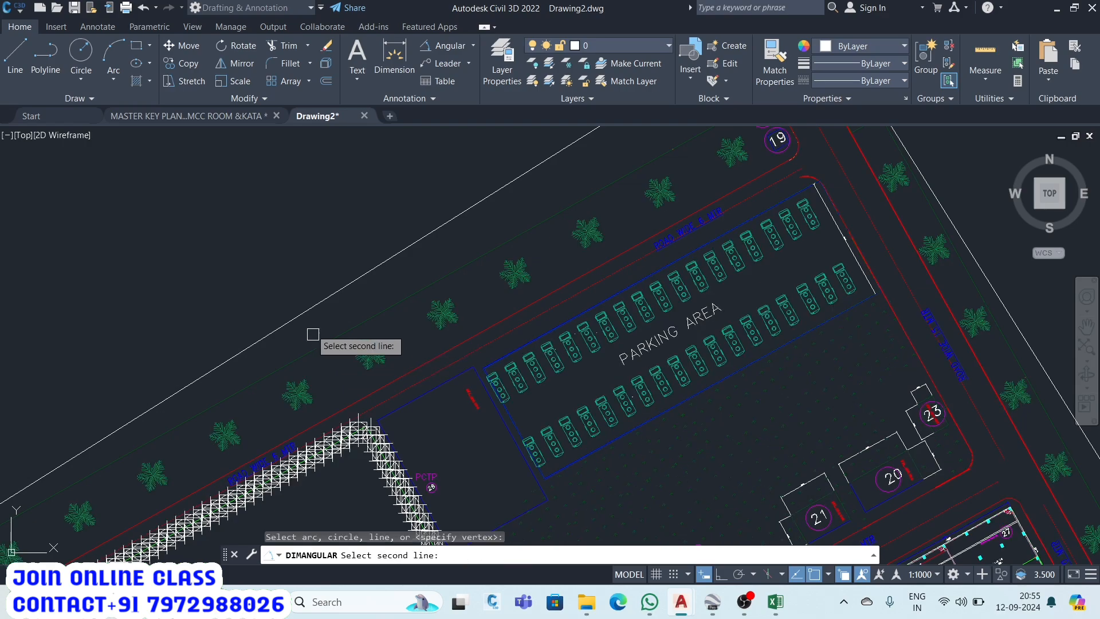
pyautogui.click(307, 311)
pyautogui.scroll(5, 361, 310)
pyautogui.click(360, 306)
pyautogui.scroll(4, 351, 283)
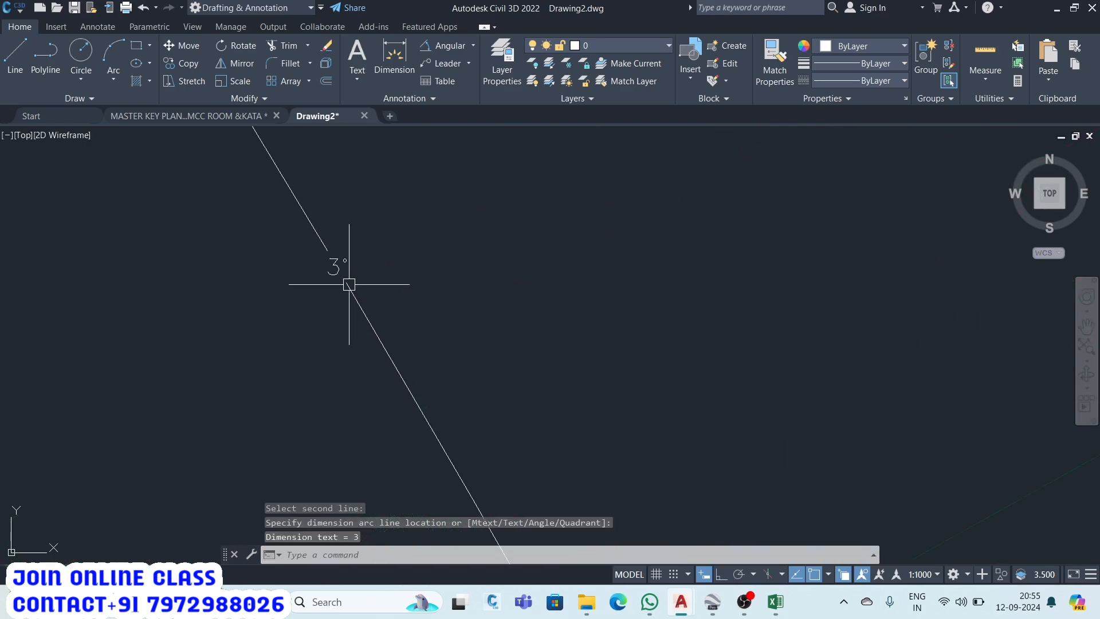
pyautogui.scroll(-5, 364, 294)
# Erase the angular dimension between the site boundary and the plan's outer line.
pyautogui.press('Escape')
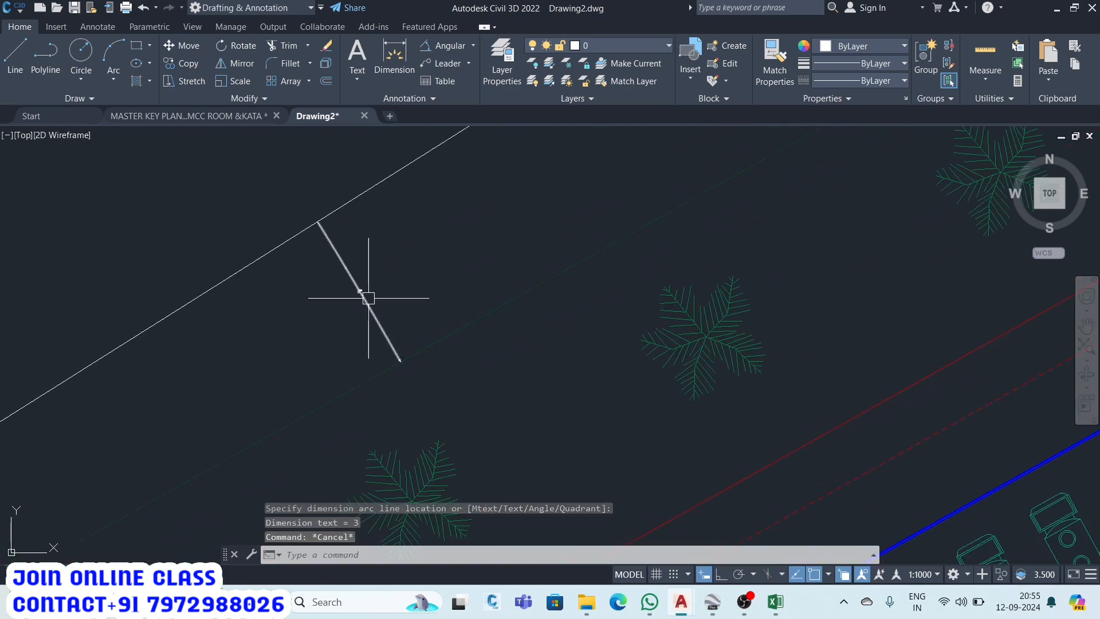
pyautogui.click(368, 298)
pyautogui.press('Delete')
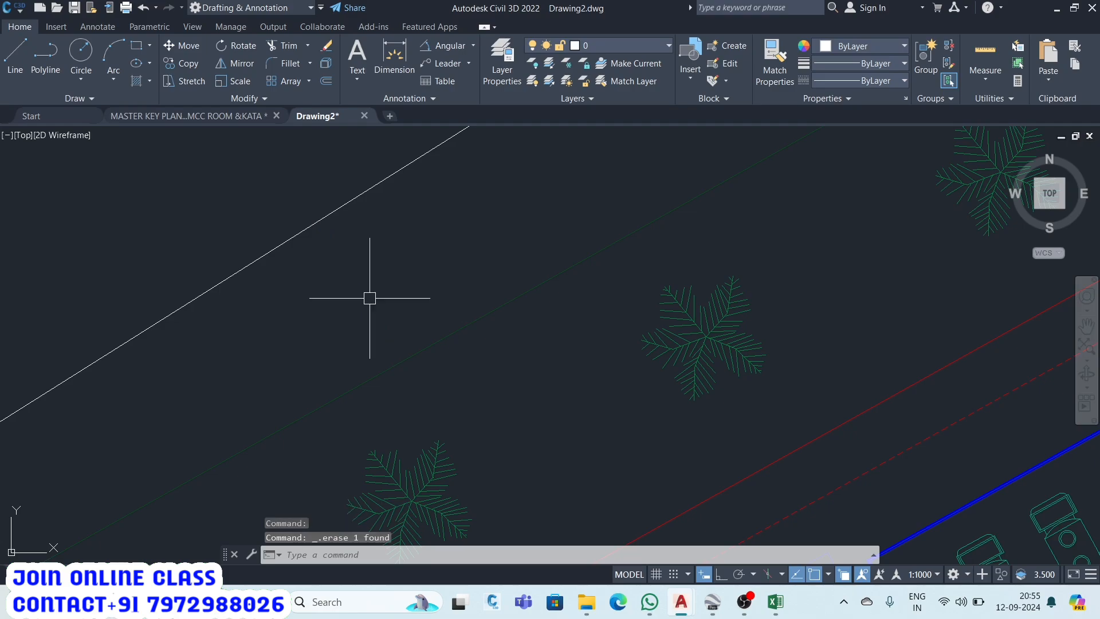
# Move the plan block off the site boundary to the empty area east of it.
pyautogui.scroll(-4, 359, 300)
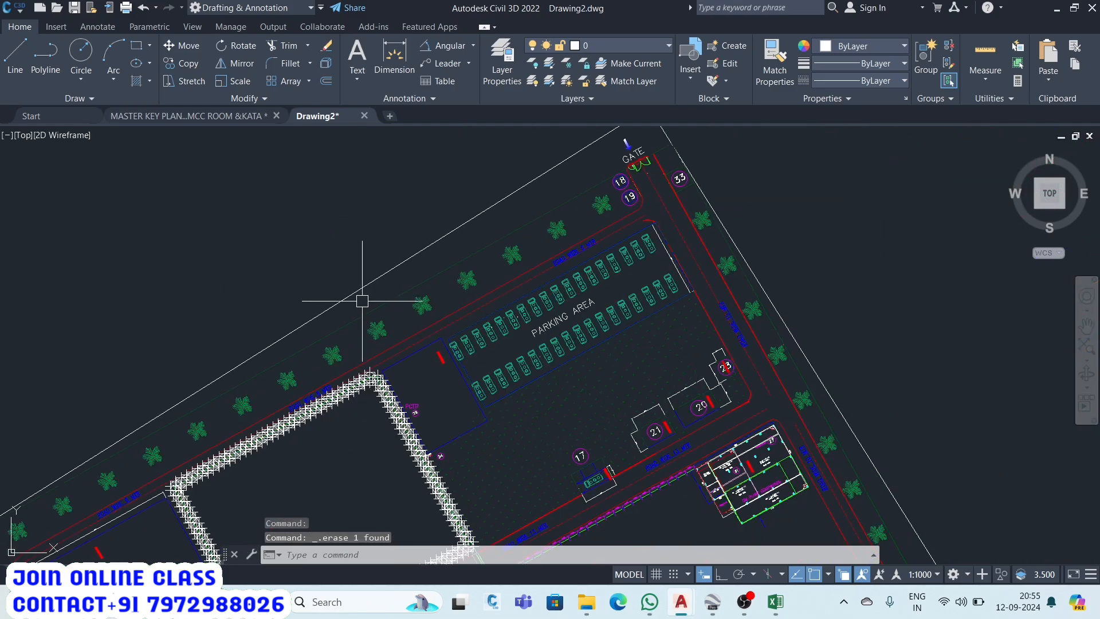
pyautogui.scroll(-6, 362, 300)
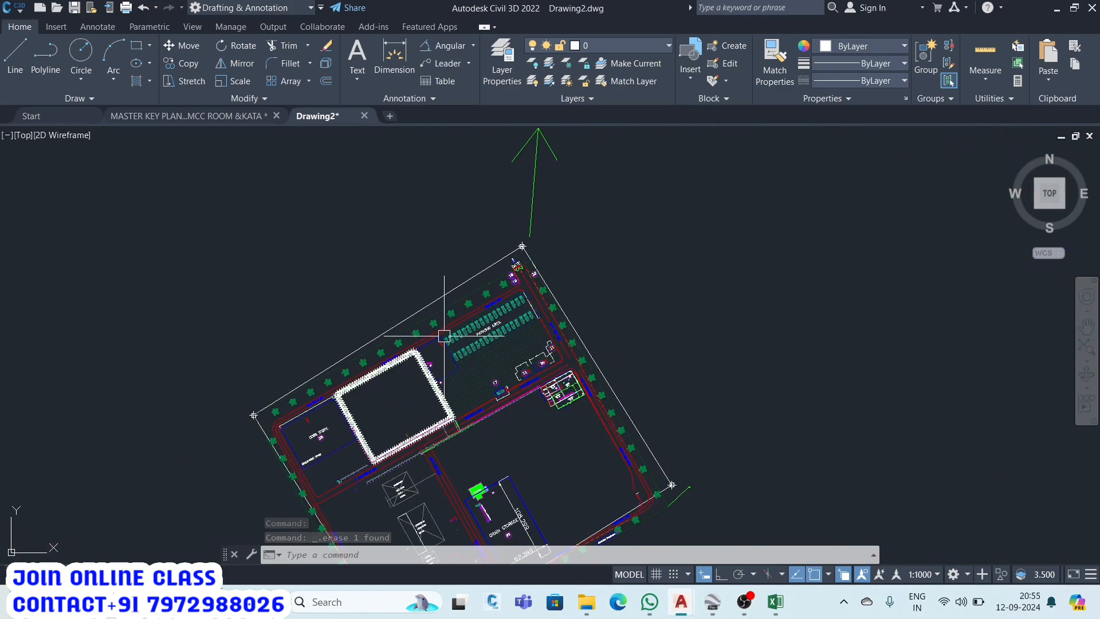
pyautogui.scroll(4, 453, 339)
pyautogui.hotkey('ctrl', 'a')
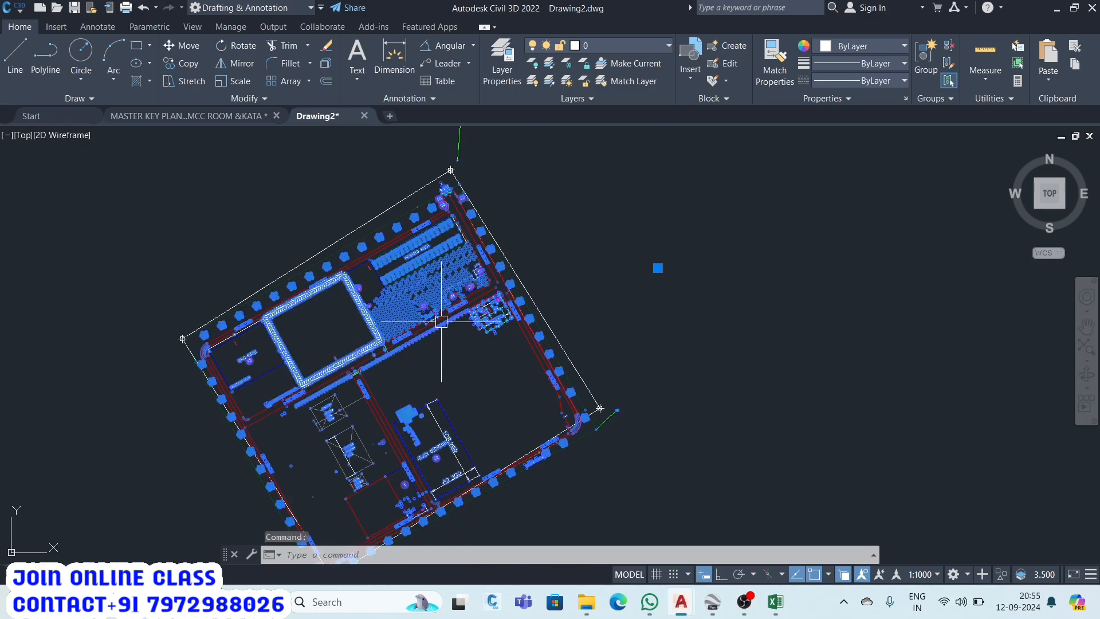
pyautogui.press('Return')
pyautogui.click(405, 330)
pyautogui.scroll(-4, 405, 330)
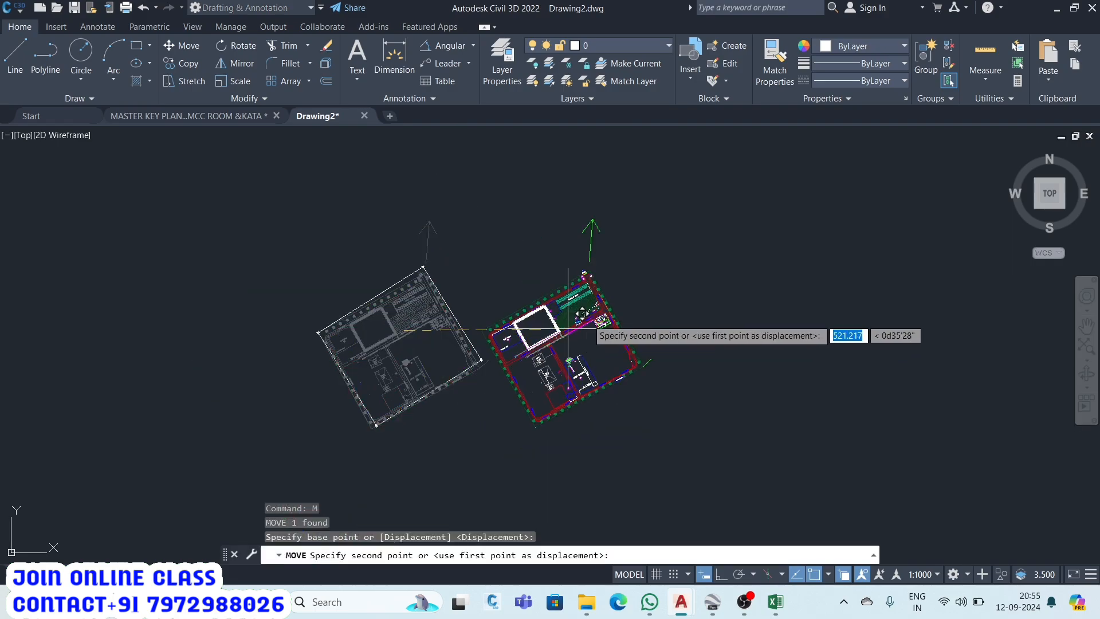
pyautogui.click(649, 296)
# Add an aligned dimension along the plan's northwest outer edge, from its west corner to the north corner beside the gate.
pyautogui.scroll(4, 590, 268)
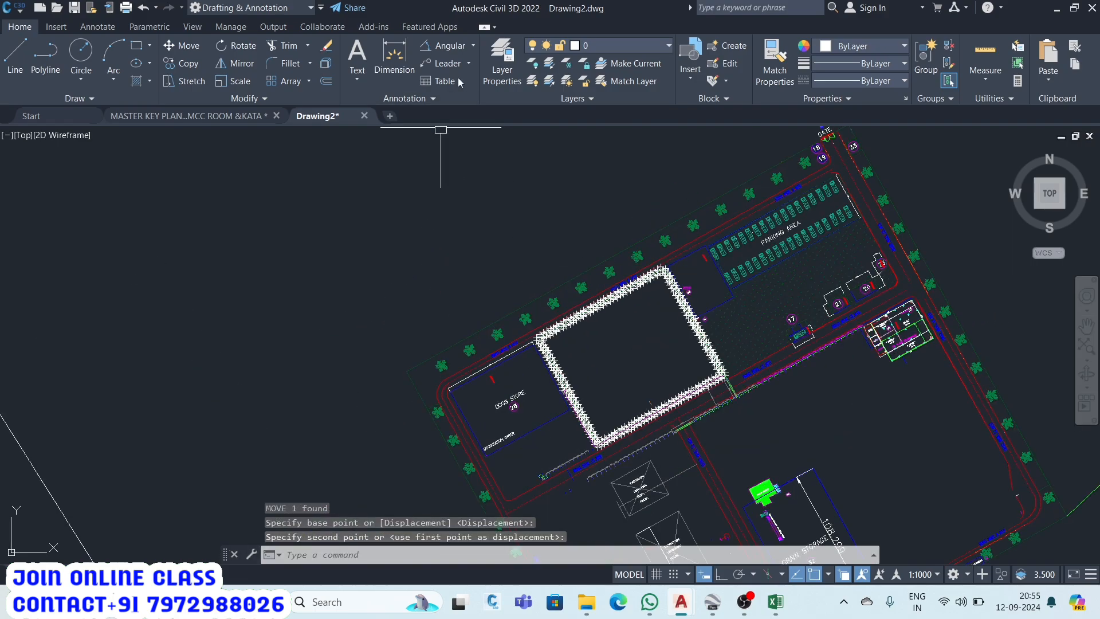
pyautogui.click(474, 53)
pyautogui.click(478, 95)
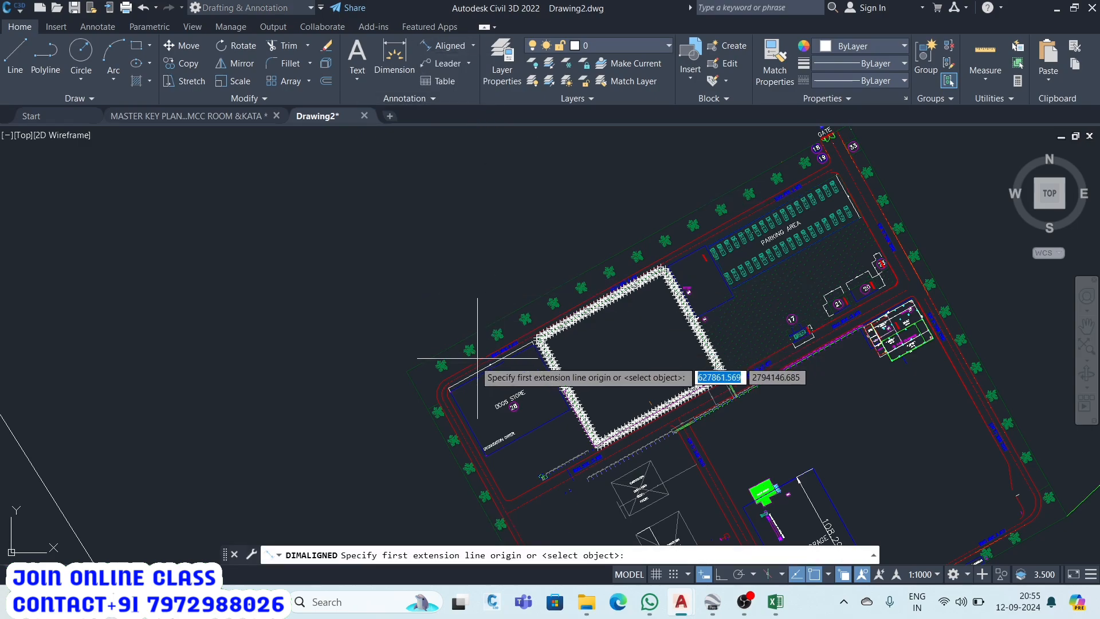
pyautogui.scroll(4, 417, 371)
pyautogui.click(364, 373)
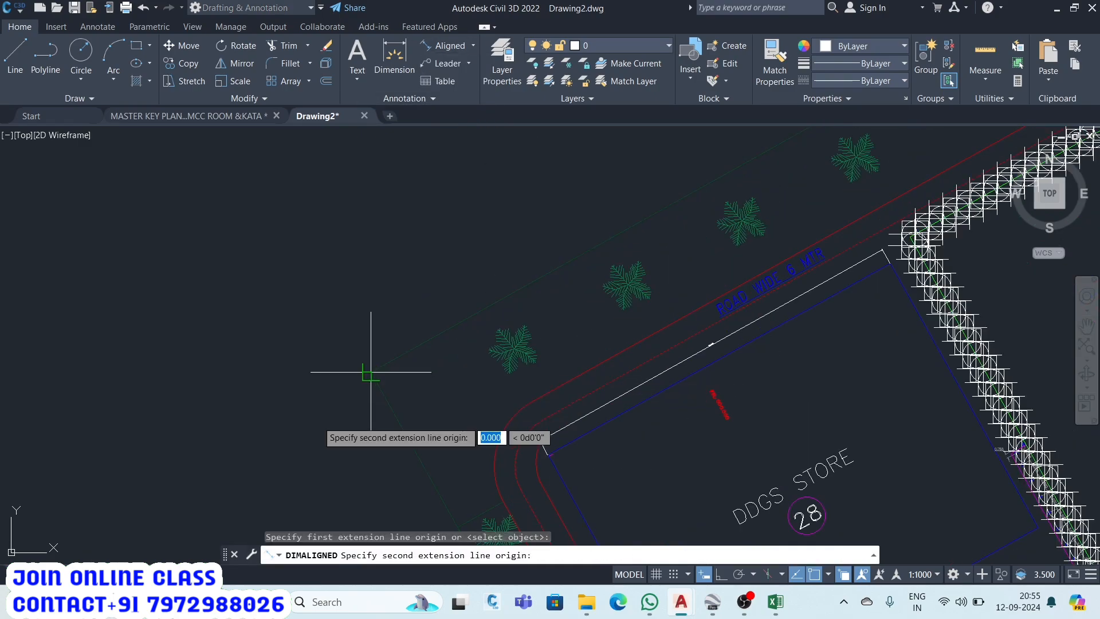
pyautogui.scroll(-4, 540, 343)
pyautogui.scroll(5, 738, 183)
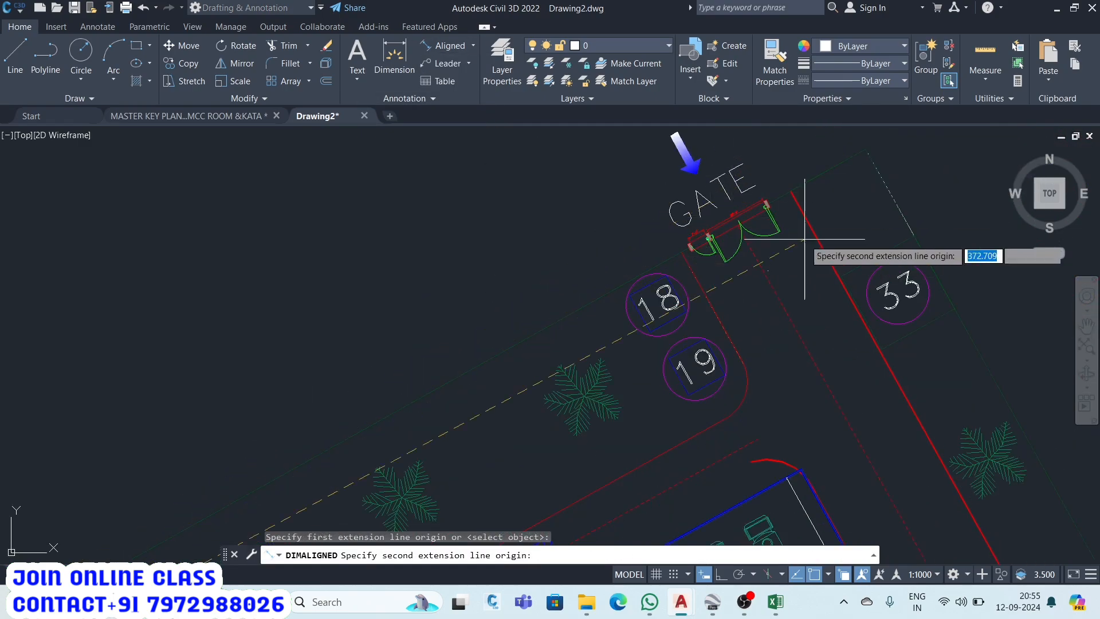
pyautogui.scroll(6, 872, 159)
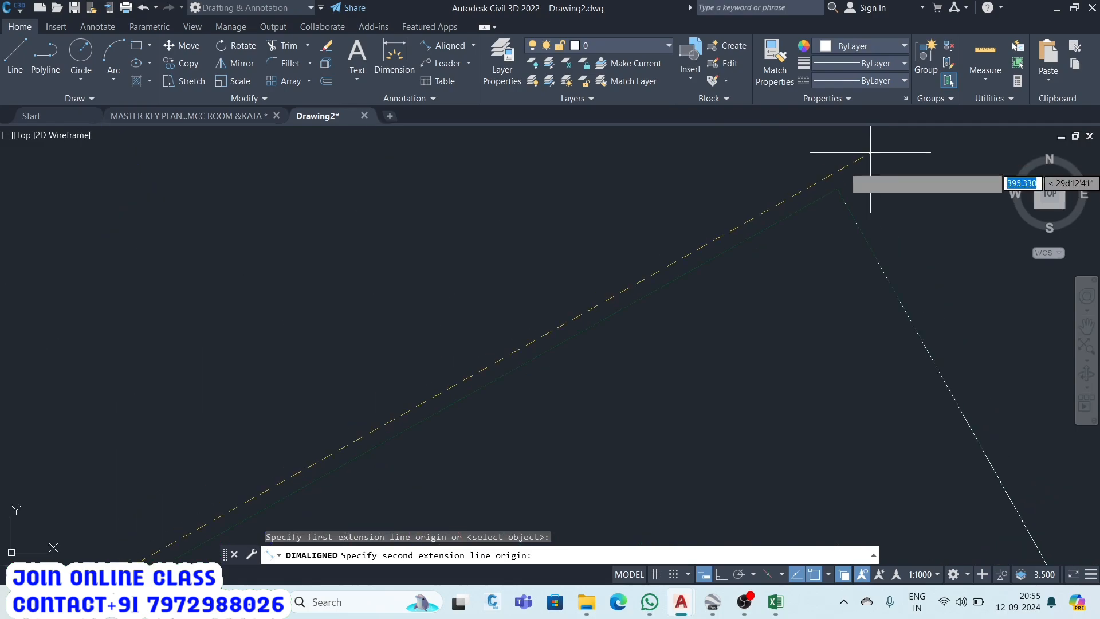
pyautogui.click(838, 189)
pyautogui.scroll(-6, 730, 263)
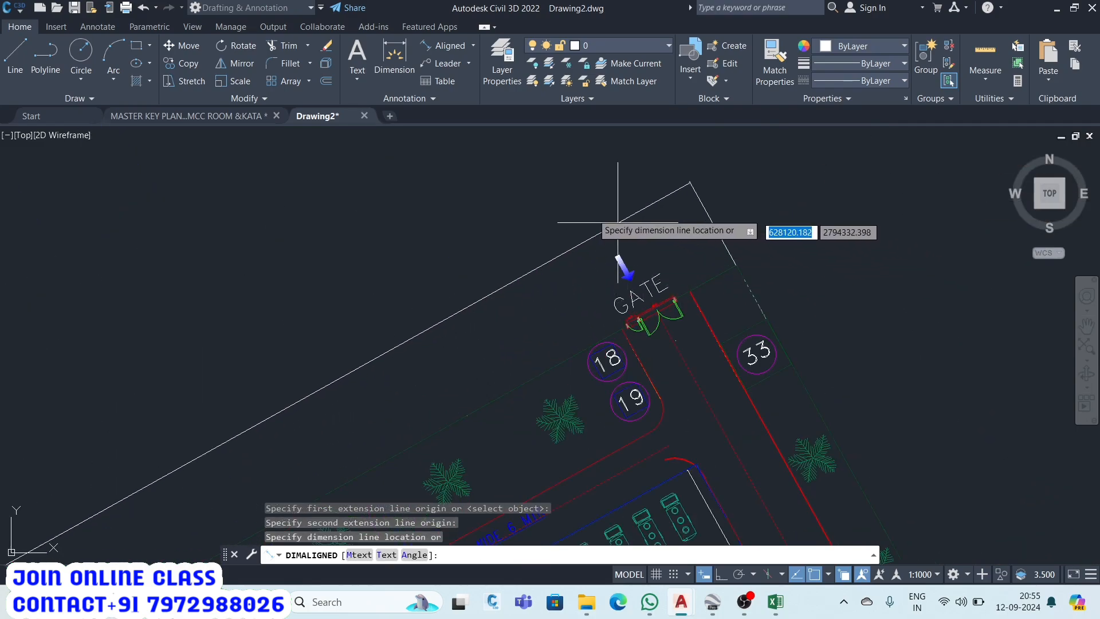
pyautogui.click(549, 254)
# Read the length shown by the aligned dimension on the plan's northwest edge.
pyautogui.scroll(-2, 325, 386)
pyautogui.scroll(8, 370, 375)
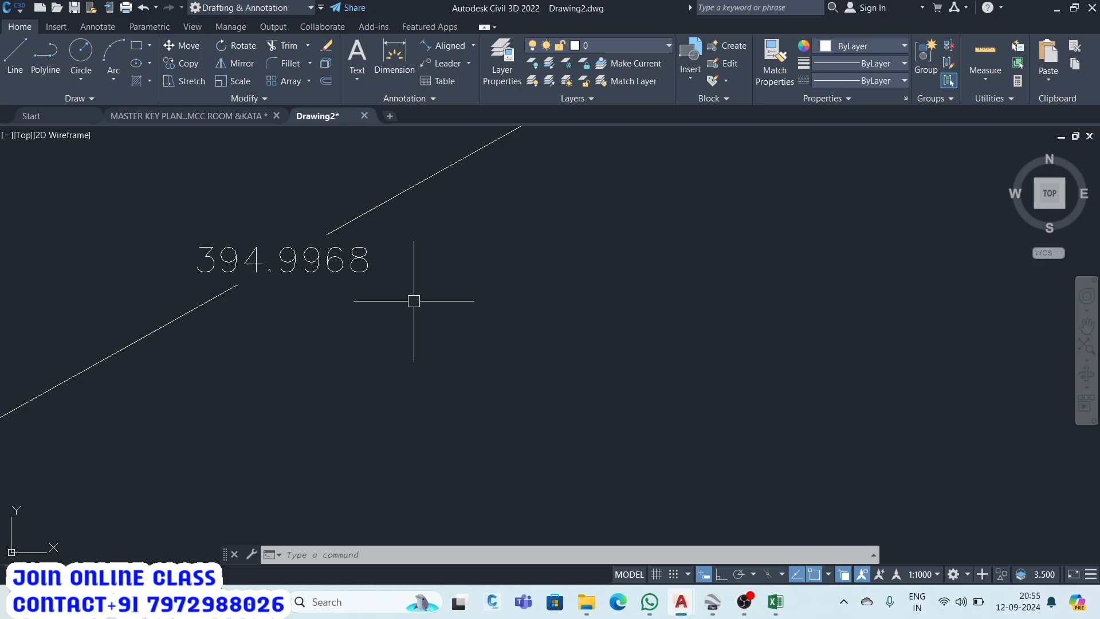
pyautogui.scroll(-7, 416, 302)
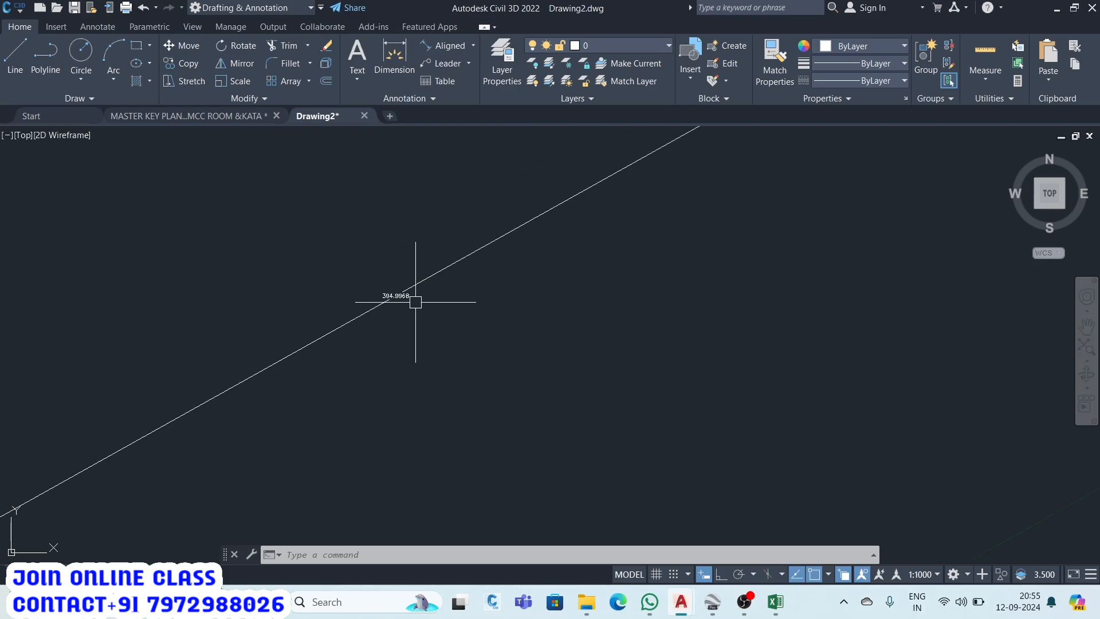
pyautogui.scroll(7, 393, 290)
pyautogui.scroll(-2, 415, 322)
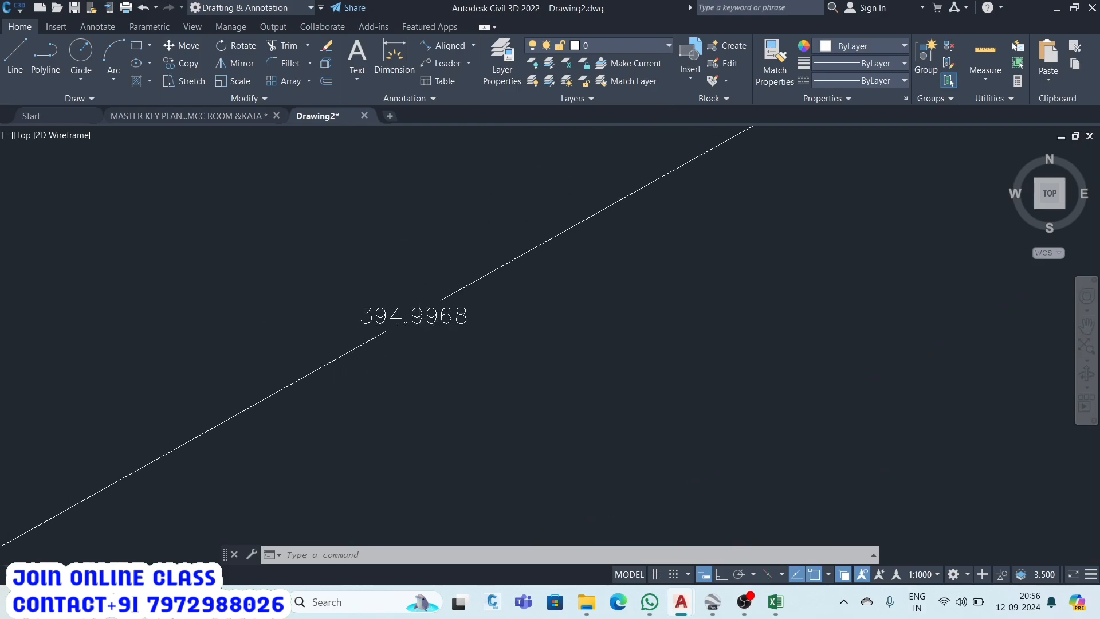
pyautogui.scroll(4, 437, 352)
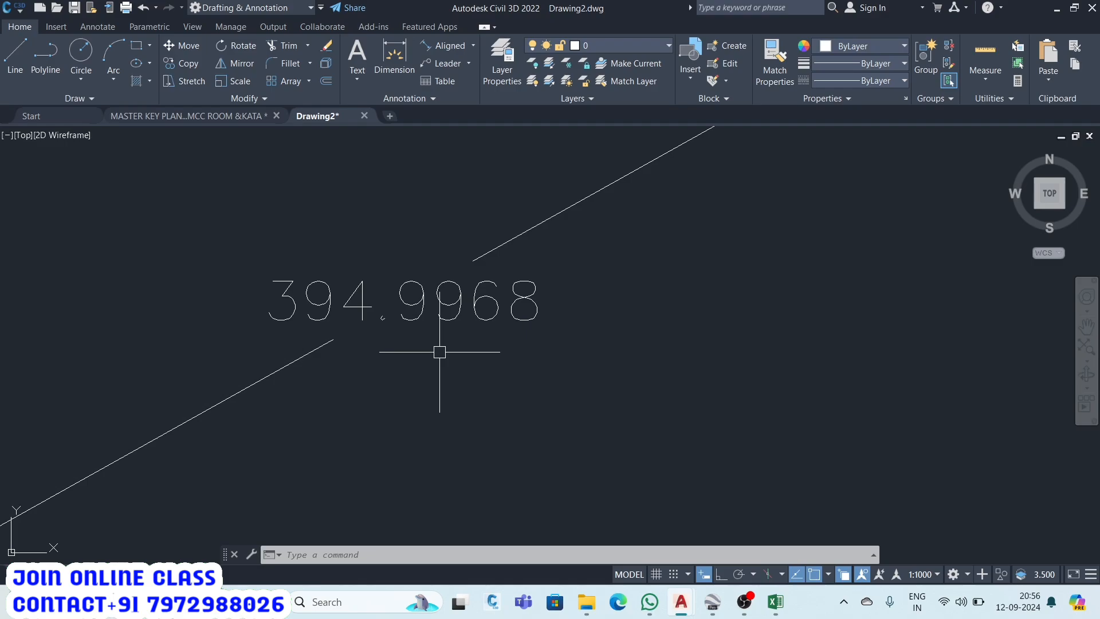
pyautogui.scroll(-12, 358, 304)
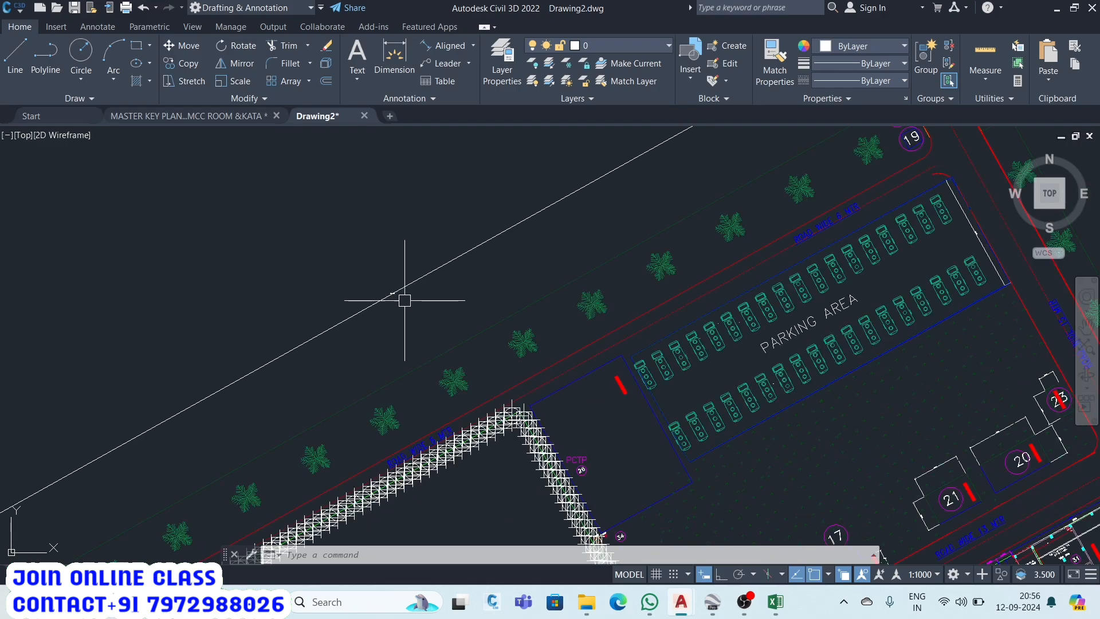
# Add an aligned dimension between the west and north corner points of the site boundary, and check its length.
pyautogui.scroll(10, 412, 346)
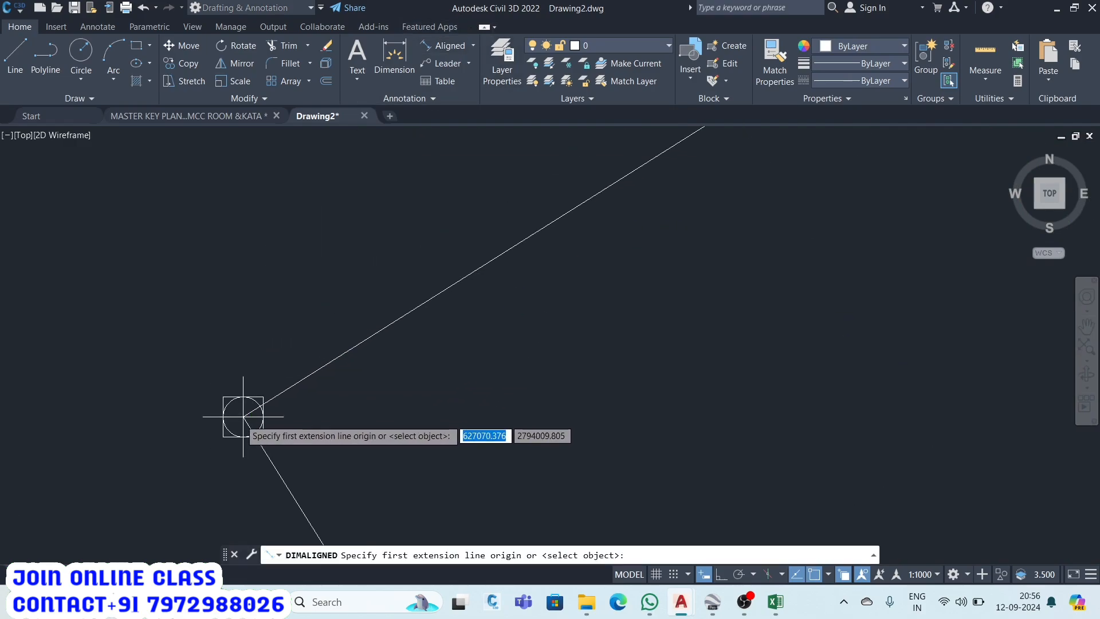
pyautogui.click(246, 422)
pyautogui.scroll(-12, 216, 445)
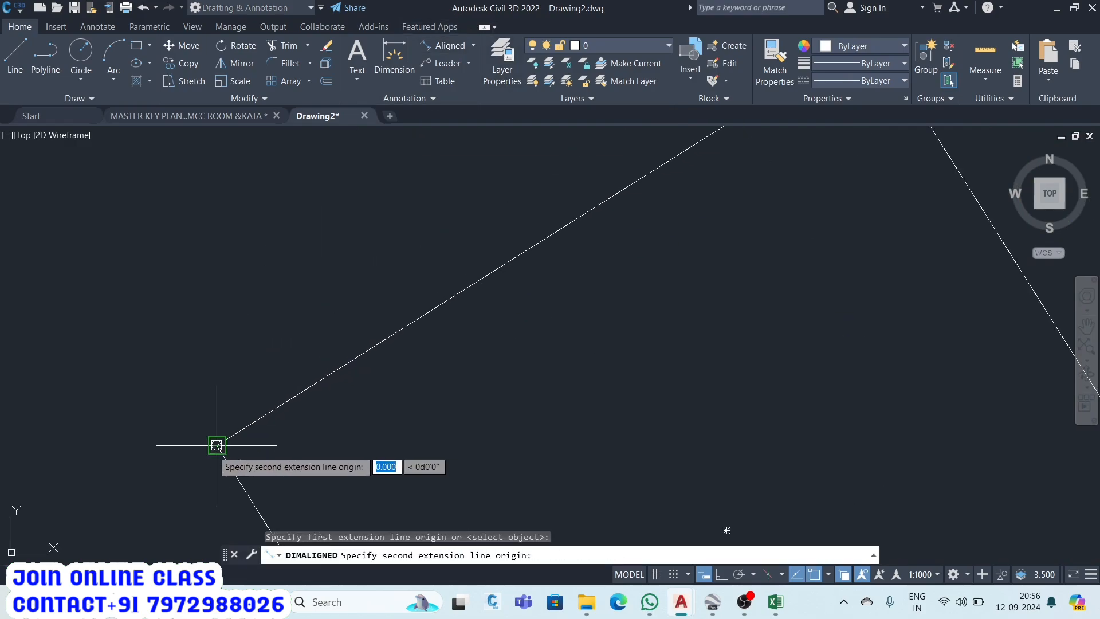
pyautogui.scroll(6, 304, 391)
pyautogui.scroll(3, 367, 361)
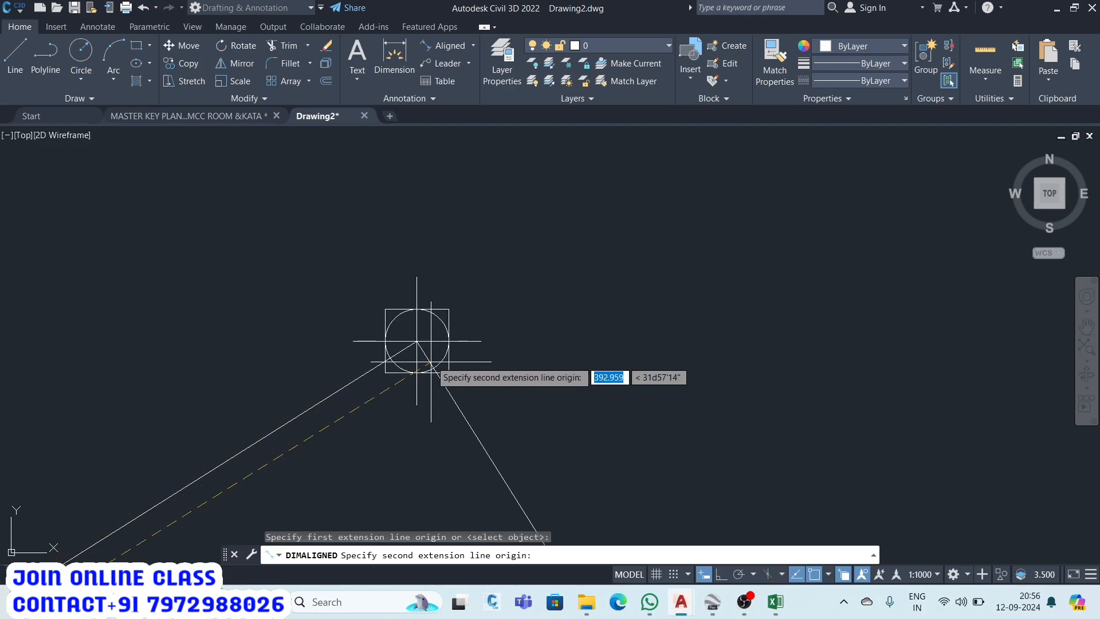
pyautogui.scroll(3, 416, 341)
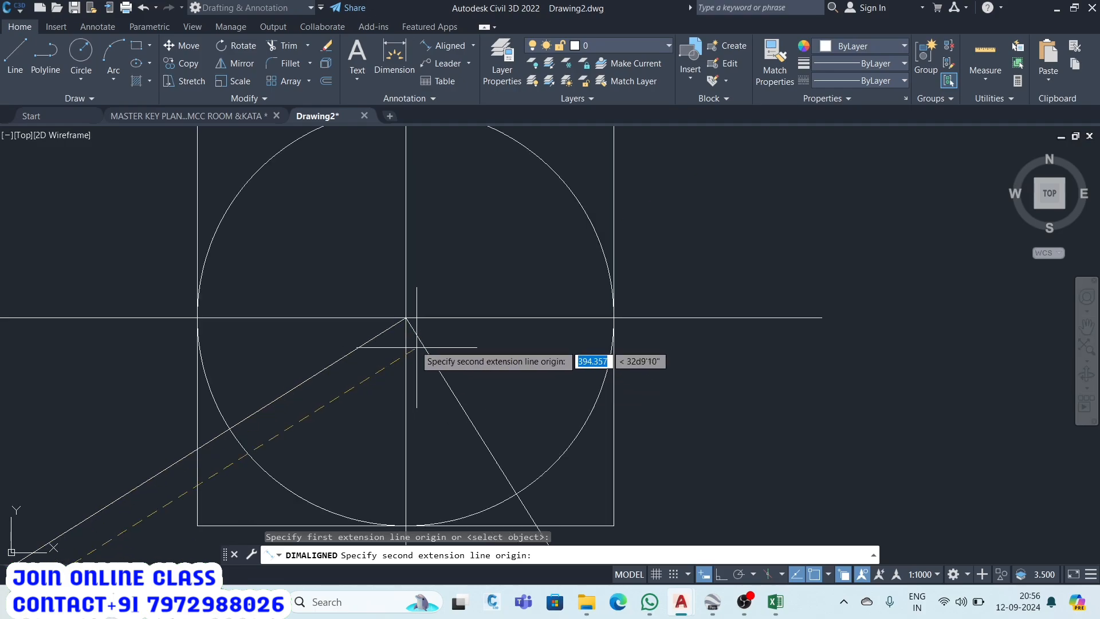
pyautogui.click(405, 315)
pyautogui.scroll(-5, 405, 315)
pyautogui.click(395, 318)
pyautogui.scroll(-3, 367, 284)
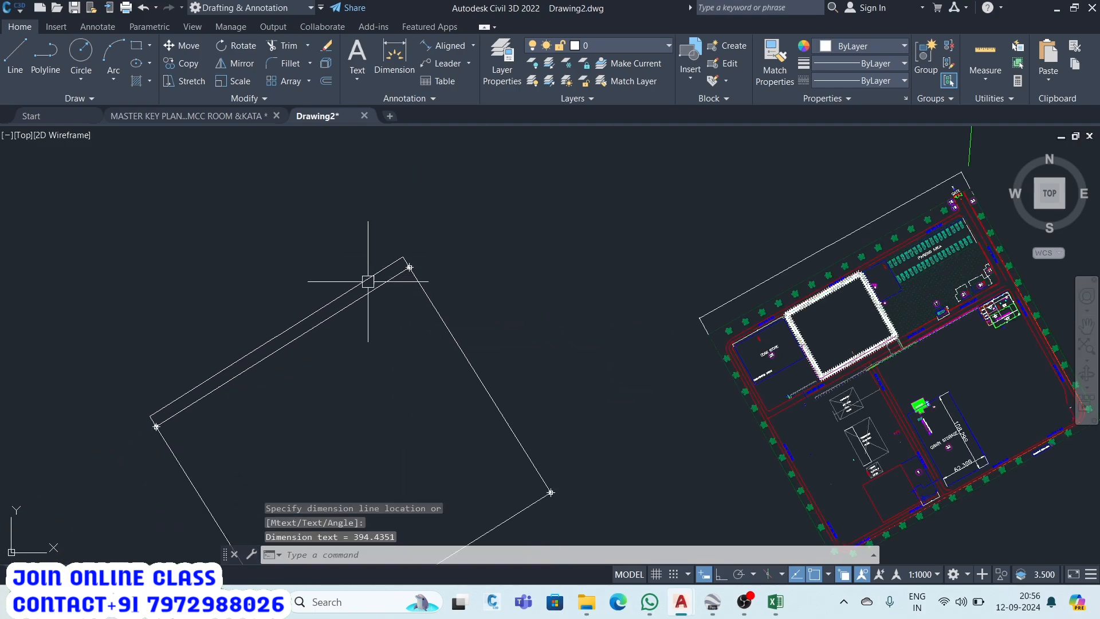
pyautogui.scroll(10, 281, 344)
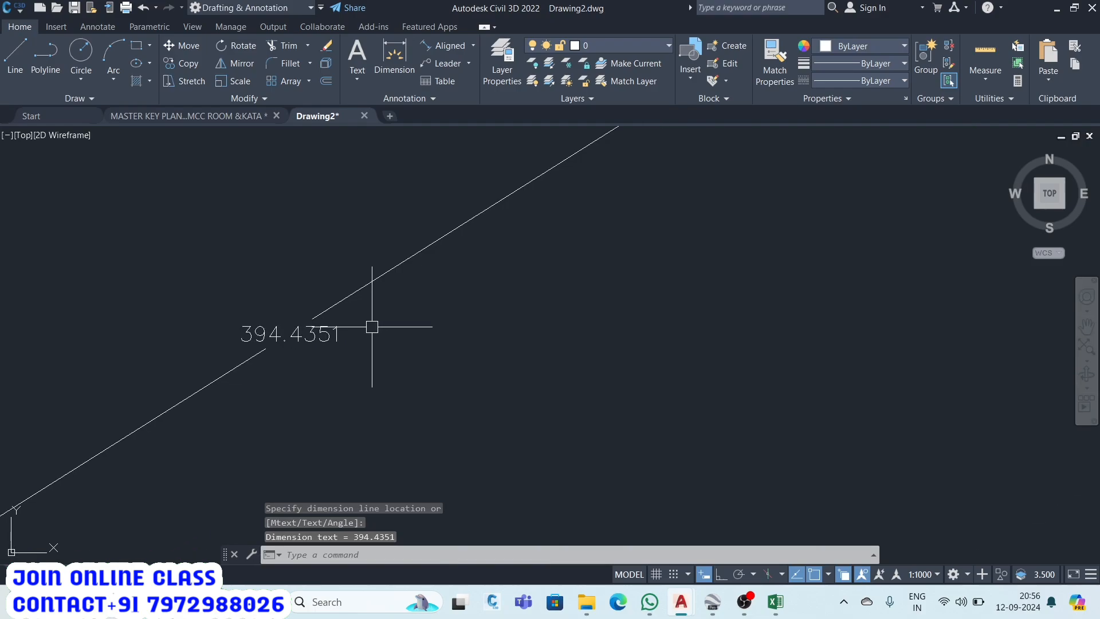
pyautogui.scroll(2, 373, 331)
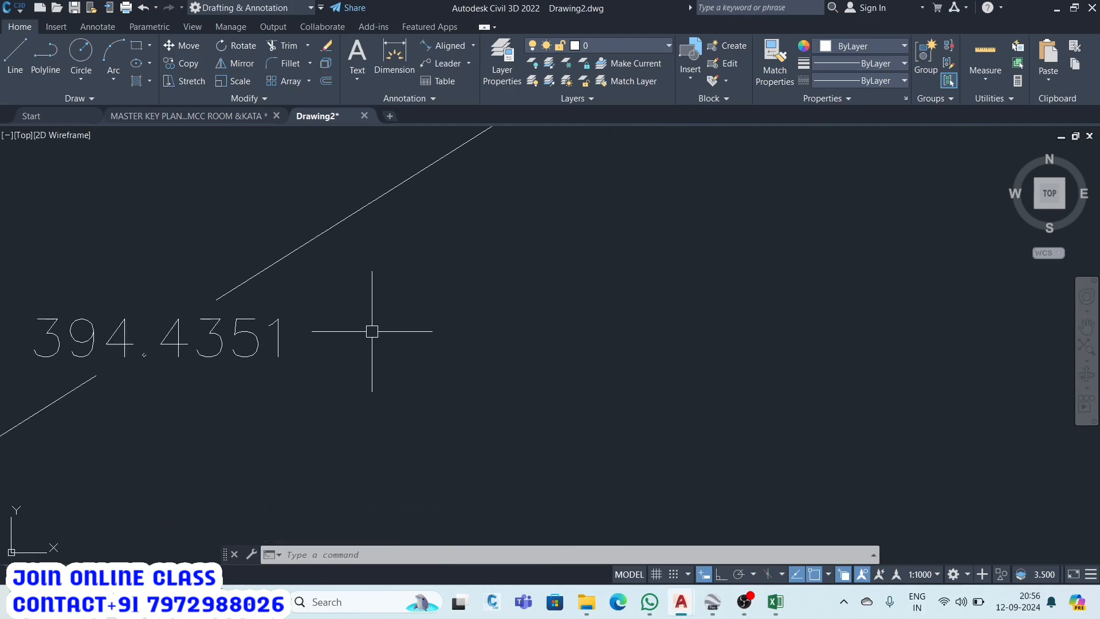
pyautogui.scroll(-3, 367, 333)
pyautogui.scroll(4, 367, 335)
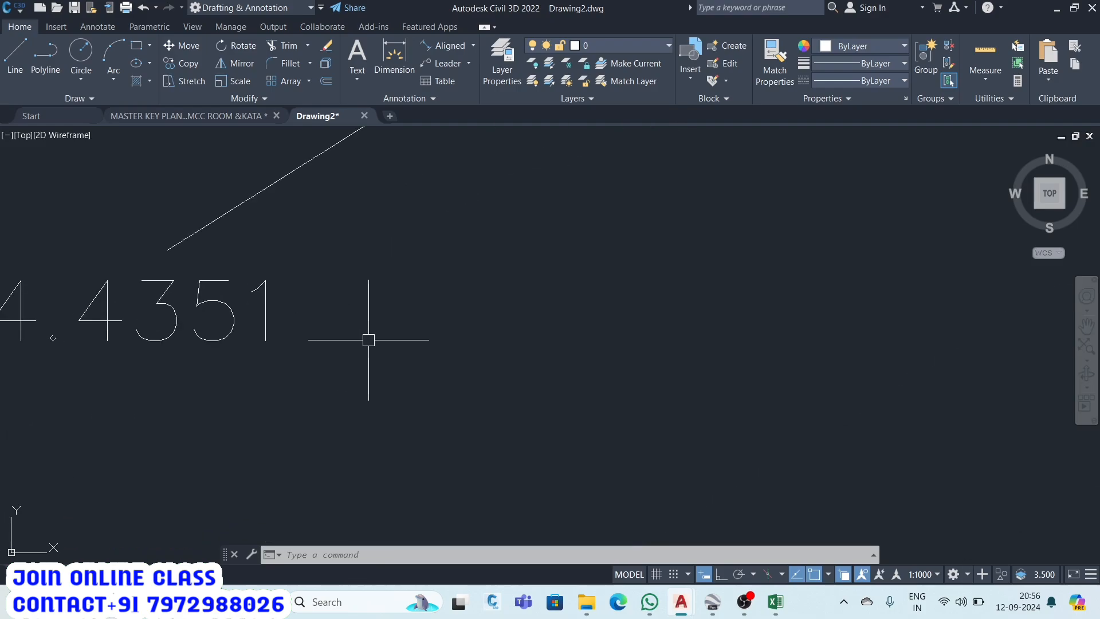
pyautogui.scroll(-8, 368, 339)
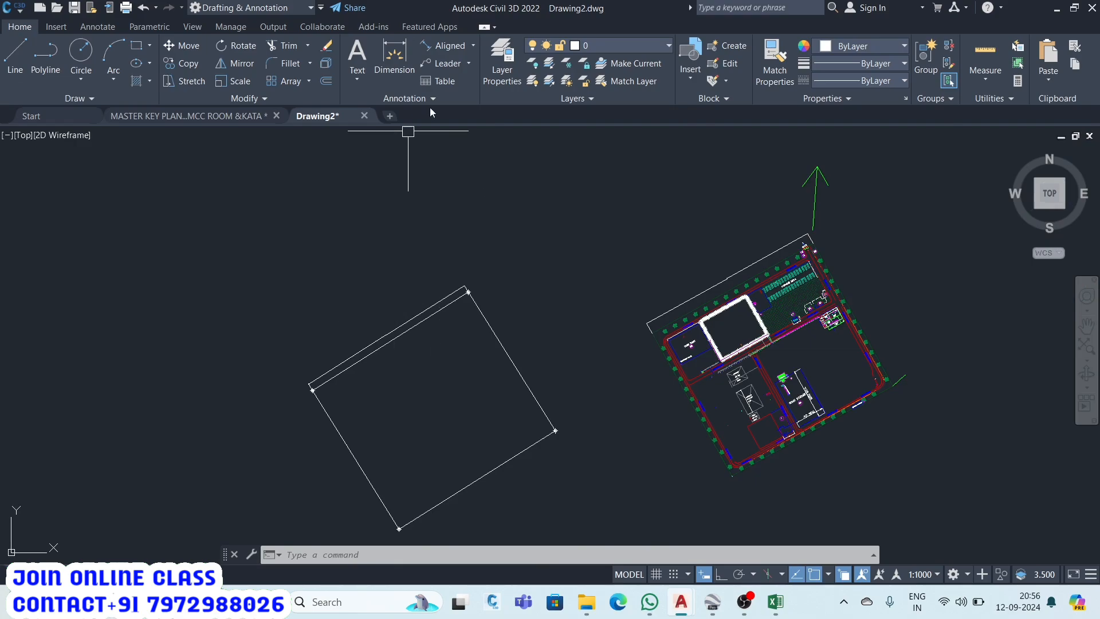
# Add an aligned dimension along the site boundary's northeast edge, offset outside the boundary, and check its length.
pyautogui.click(455, 50)
pyautogui.scroll(8, 469, 292)
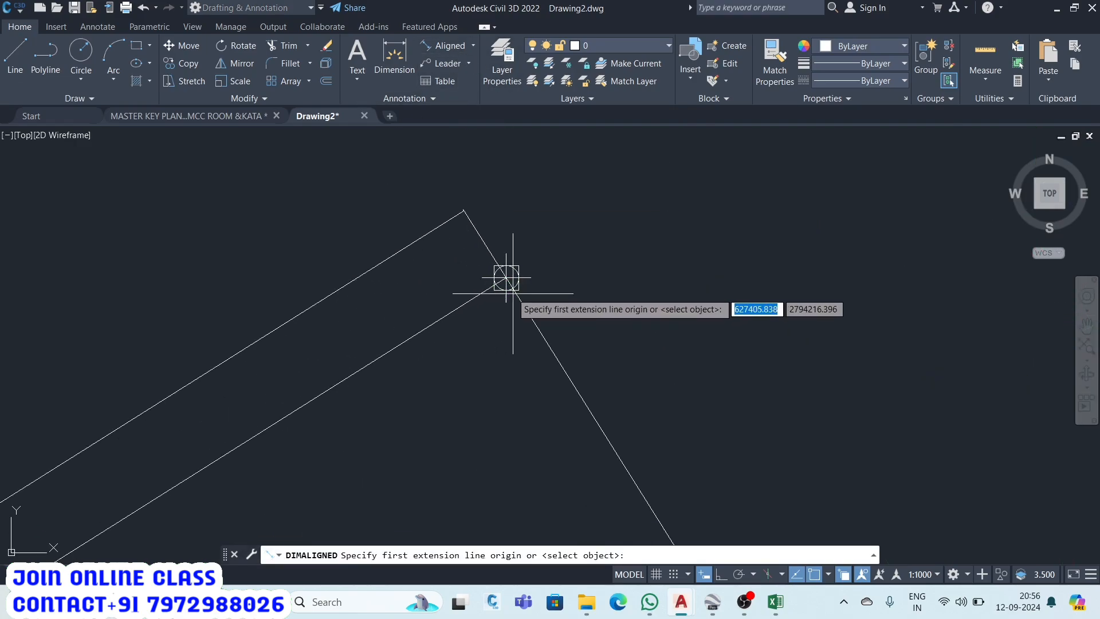
pyautogui.click(488, 239)
pyautogui.scroll(-5, 423, 249)
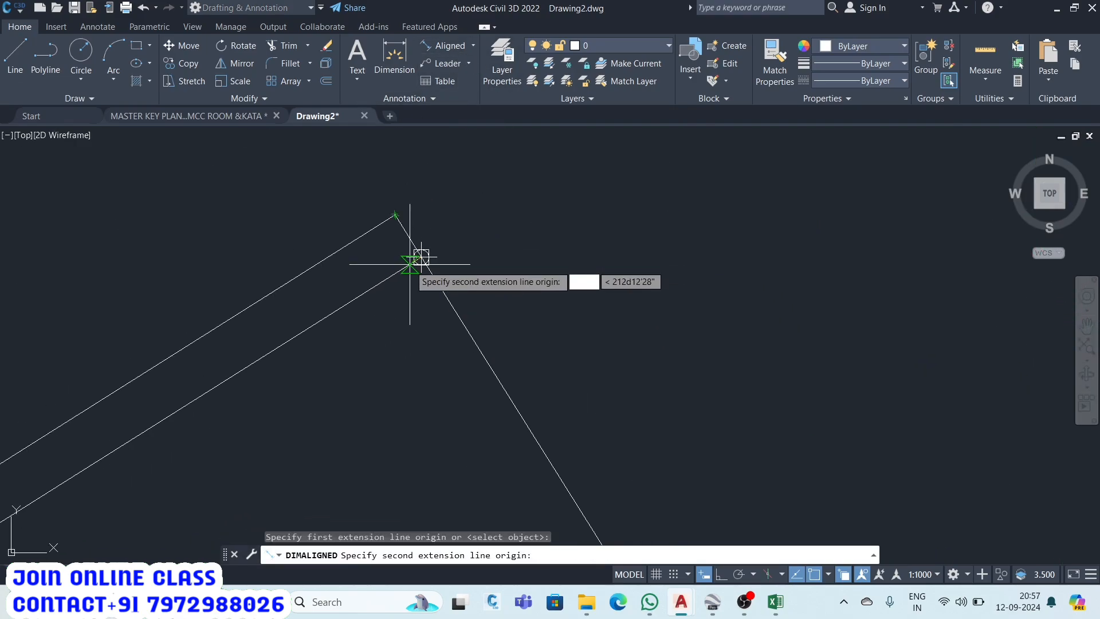
pyautogui.scroll(-3, 493, 390)
pyautogui.scroll(8, 491, 369)
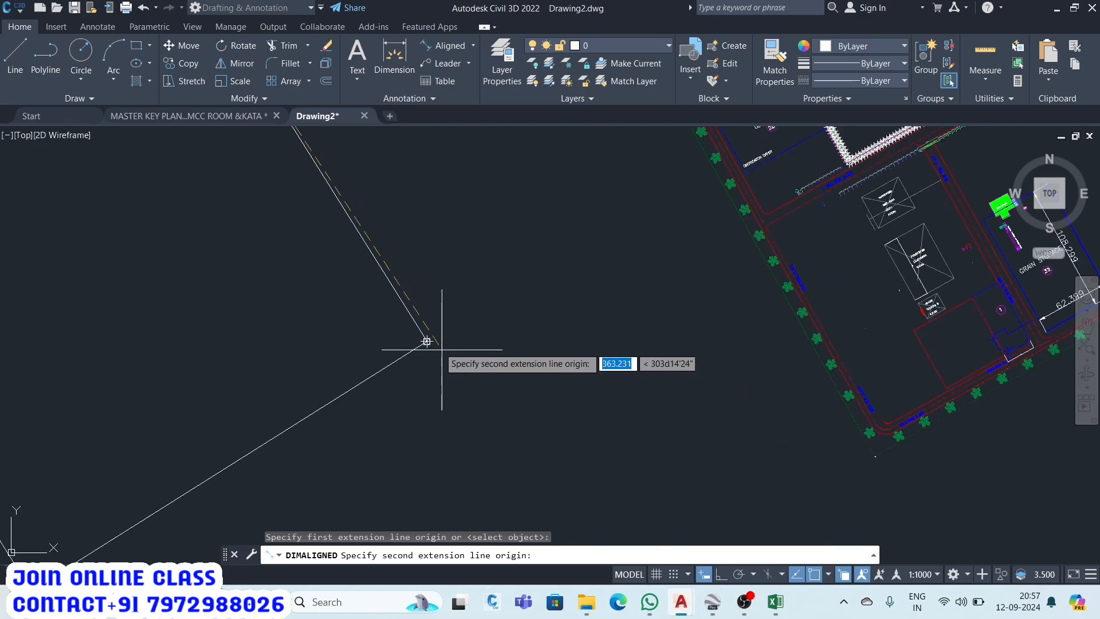
pyautogui.scroll(4, 344, 315)
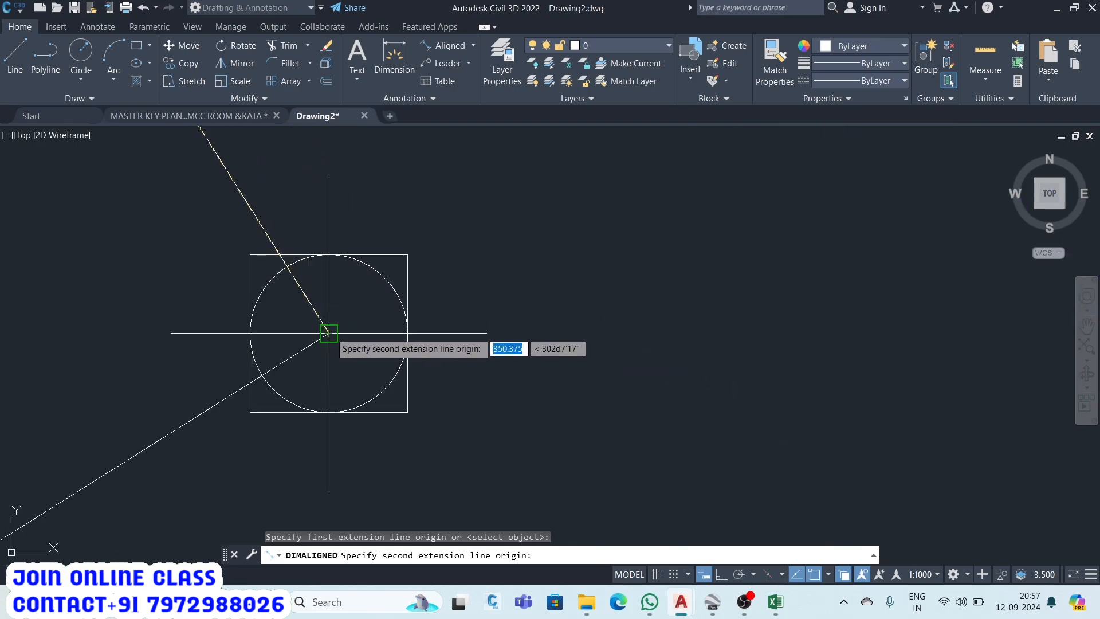
pyautogui.click(327, 332)
pyautogui.scroll(-6, 318, 359)
pyautogui.click(312, 294)
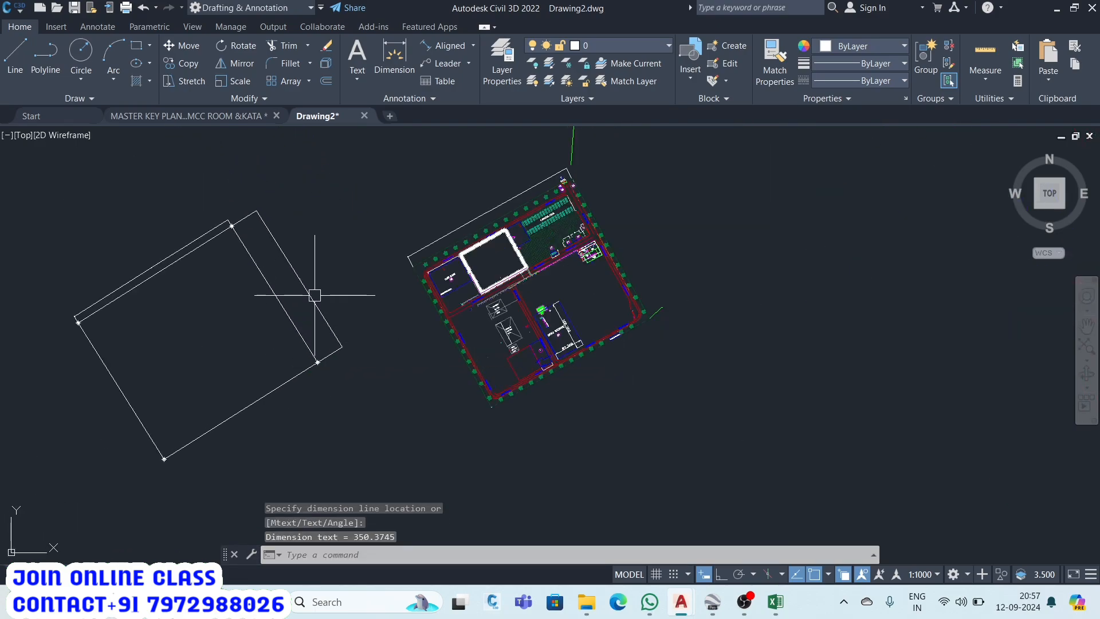
pyautogui.scroll(4, 273, 246)
pyautogui.scroll(9, 274, 246)
pyautogui.scroll(2, 98, 314)
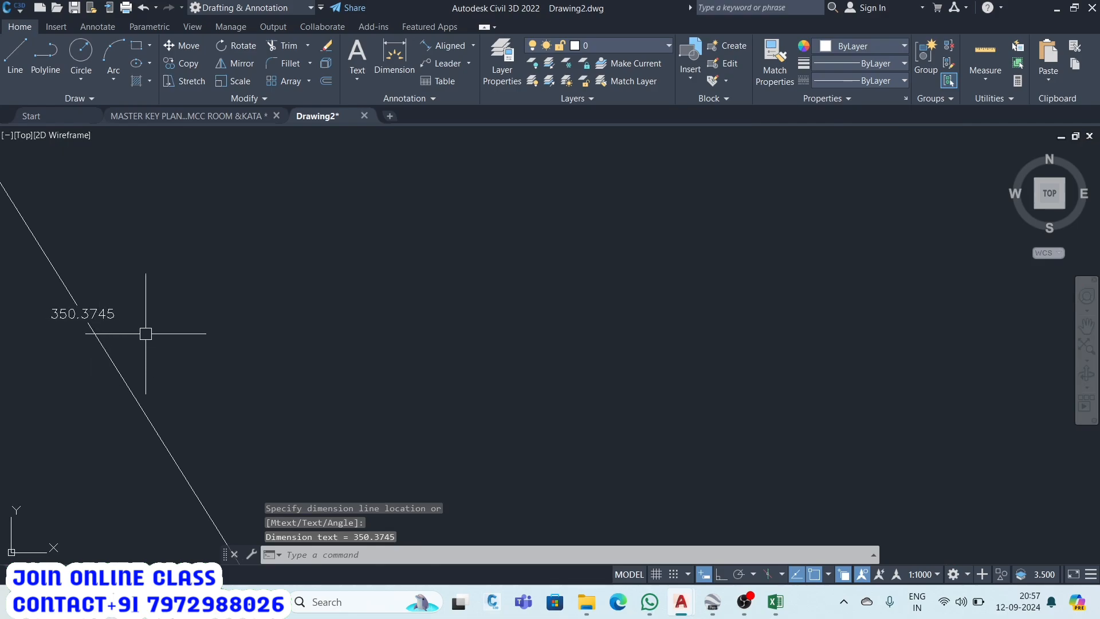
pyautogui.scroll(5, 121, 322)
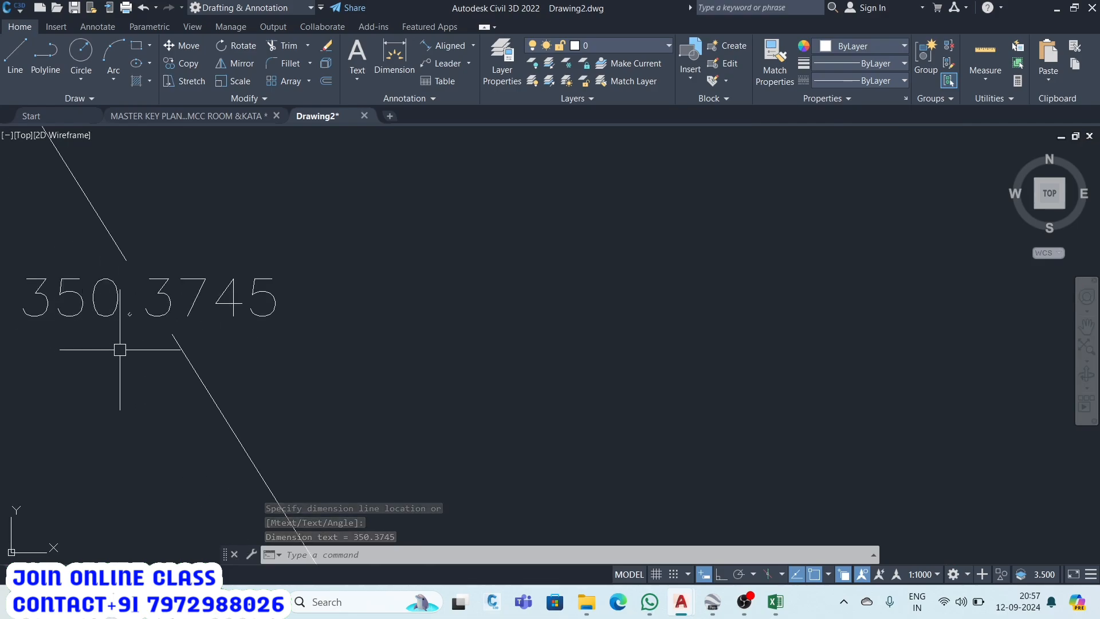
pyautogui.scroll(-12, 162, 347)
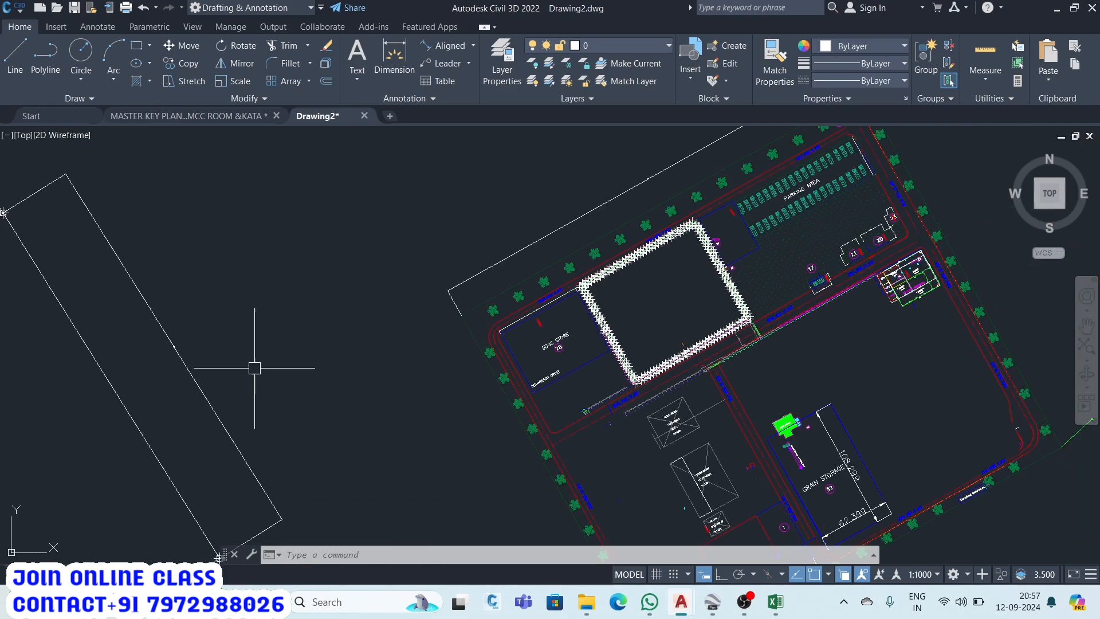
# Add an aligned dimension along the plan's southwest edge, starting at its west corner, to compare the plan with the site boundary.
pyautogui.click(460, 48)
pyautogui.scroll(2, 458, 270)
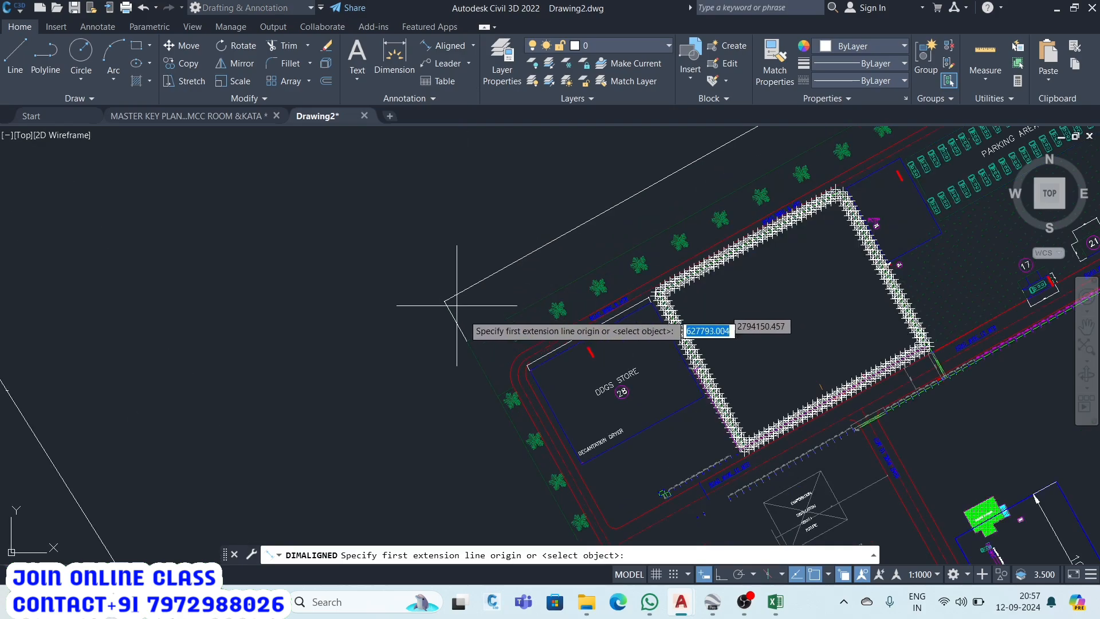
pyautogui.click(463, 341)
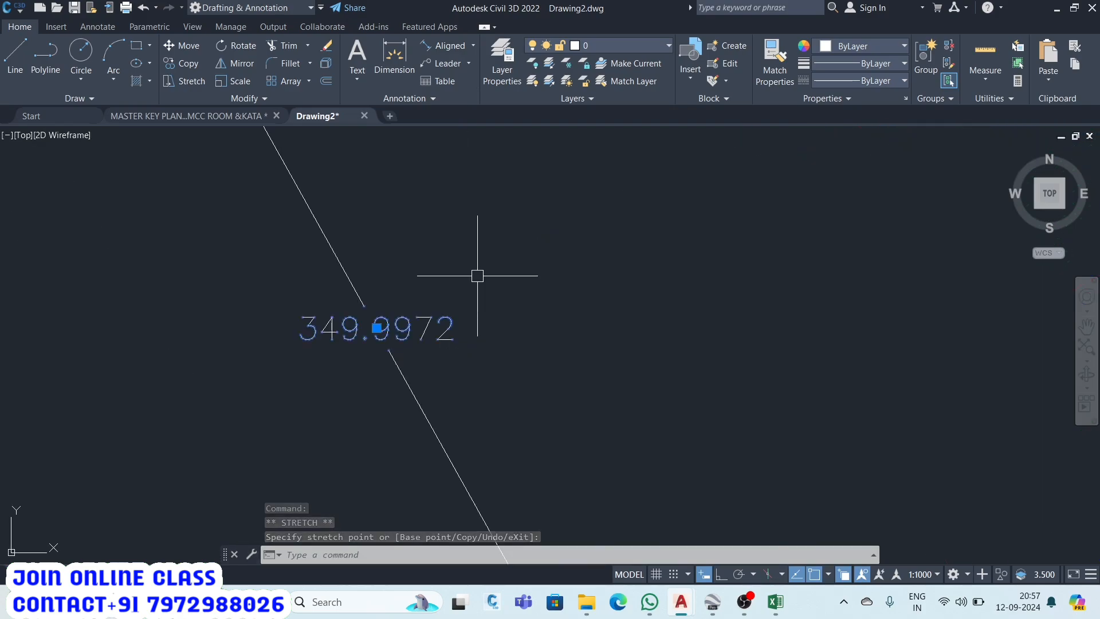
pyautogui.press('Escape')
pyautogui.press('Escape')
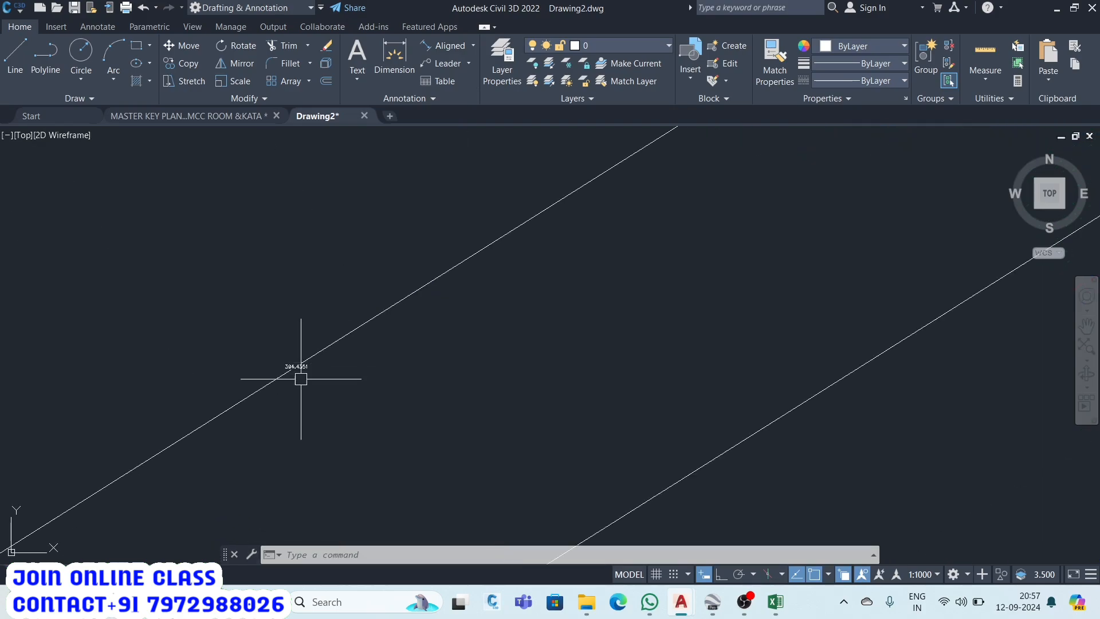
pyautogui.scroll(3, 301, 370)
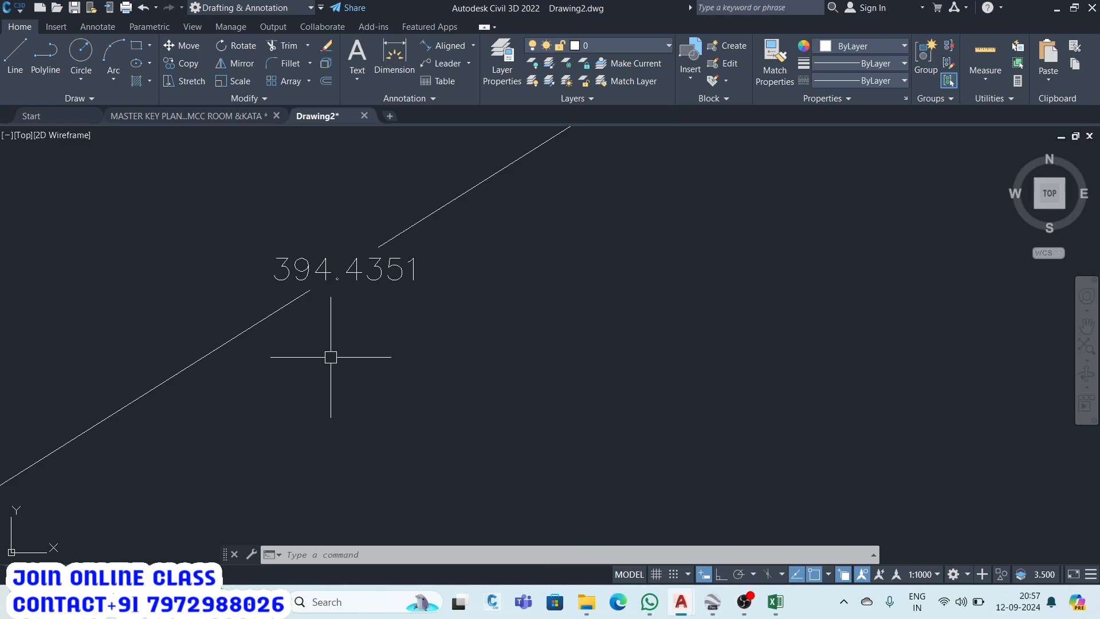
# Switch to Google Earth Pro and examine the placemarks at the corners of the plant site.
pyautogui.click(713, 613)
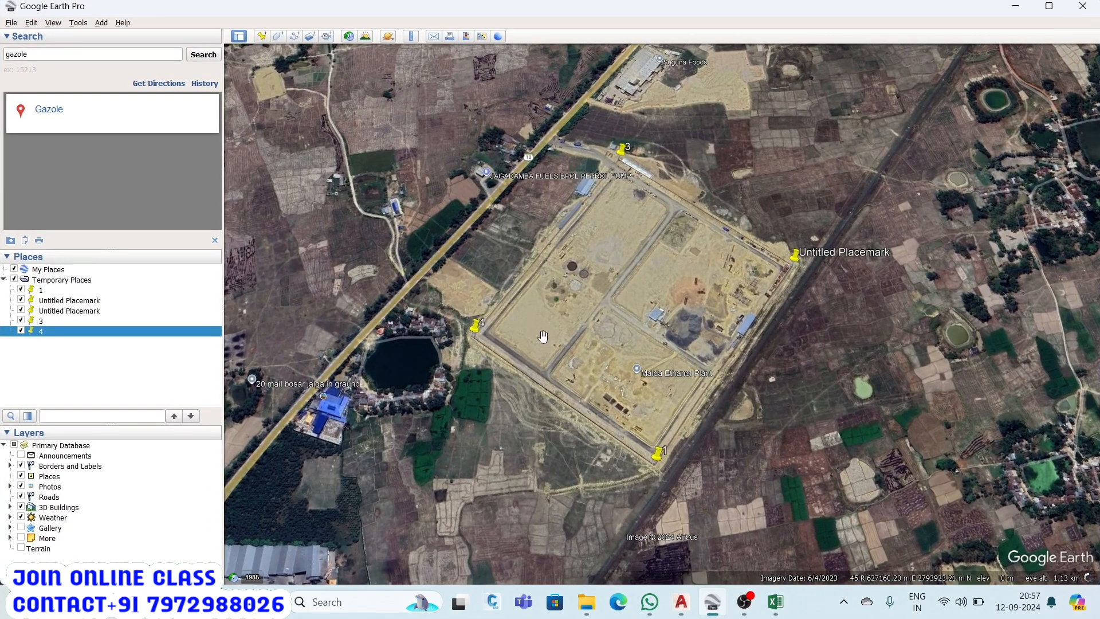
pyautogui.scroll(3, 543, 337)
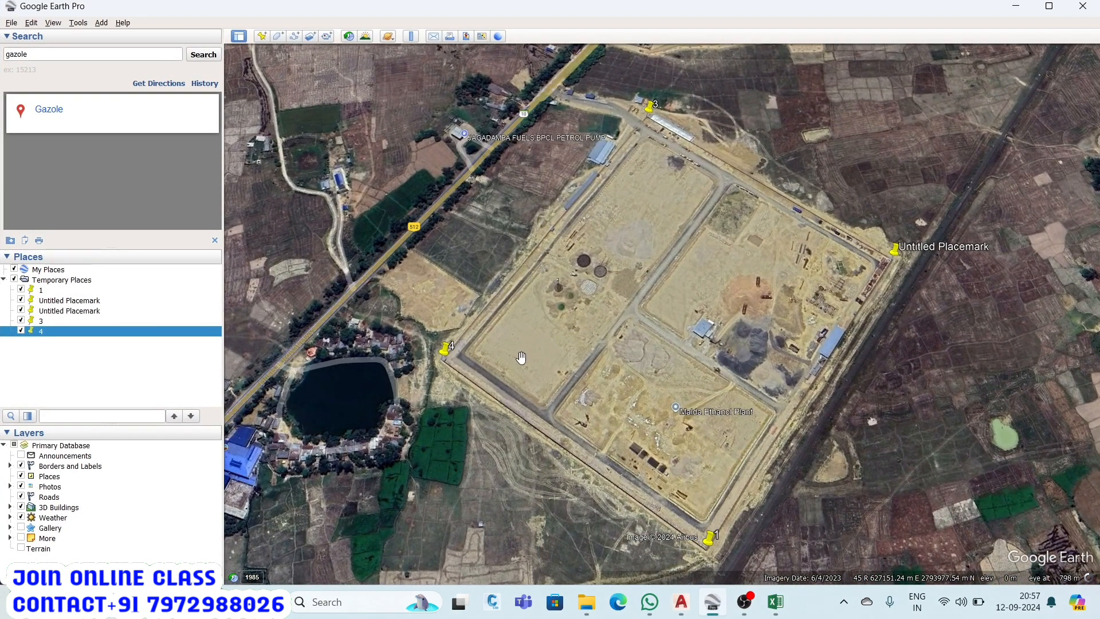
pyautogui.scroll(-3, 525, 360)
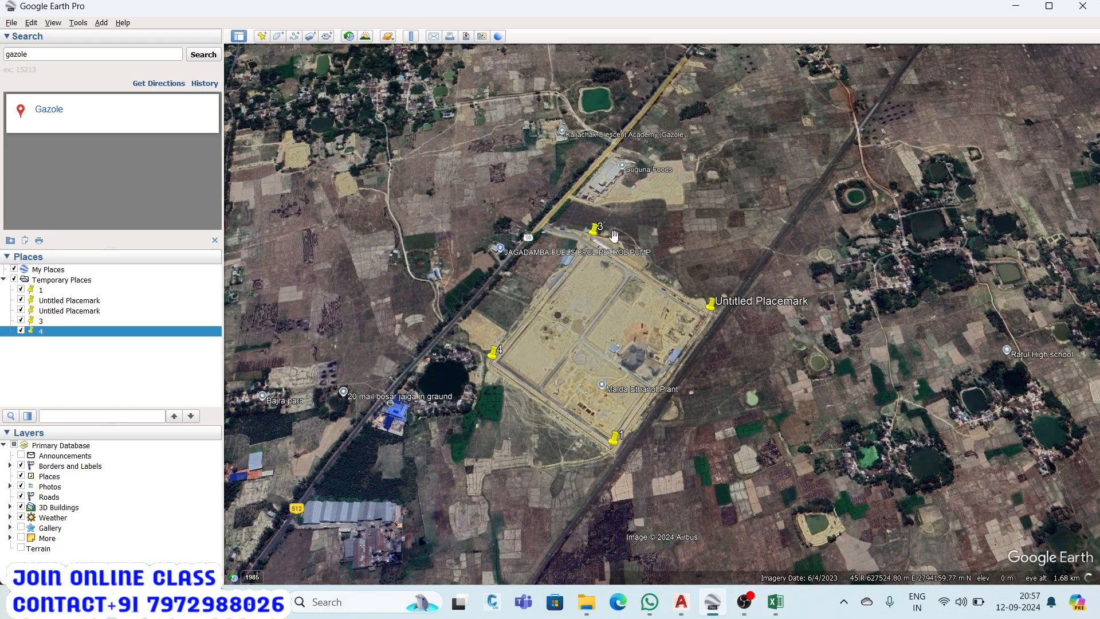
# Examine the imagery around placemark 3 at the north corner of the plant site.
pyautogui.scroll(4, 582, 248)
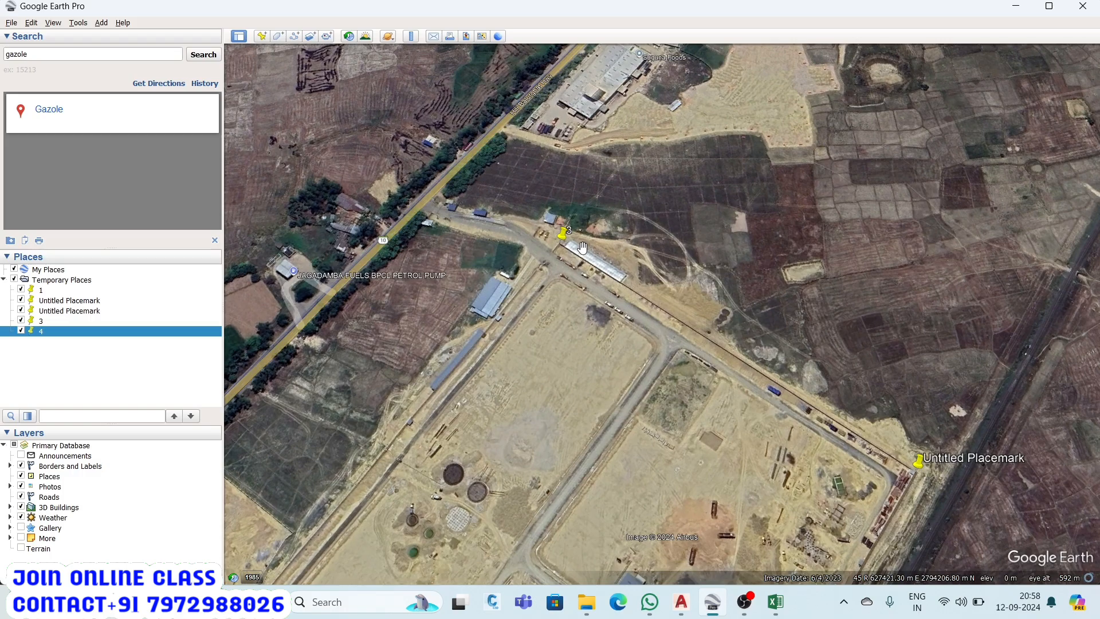
pyautogui.scroll(2, 582, 247)
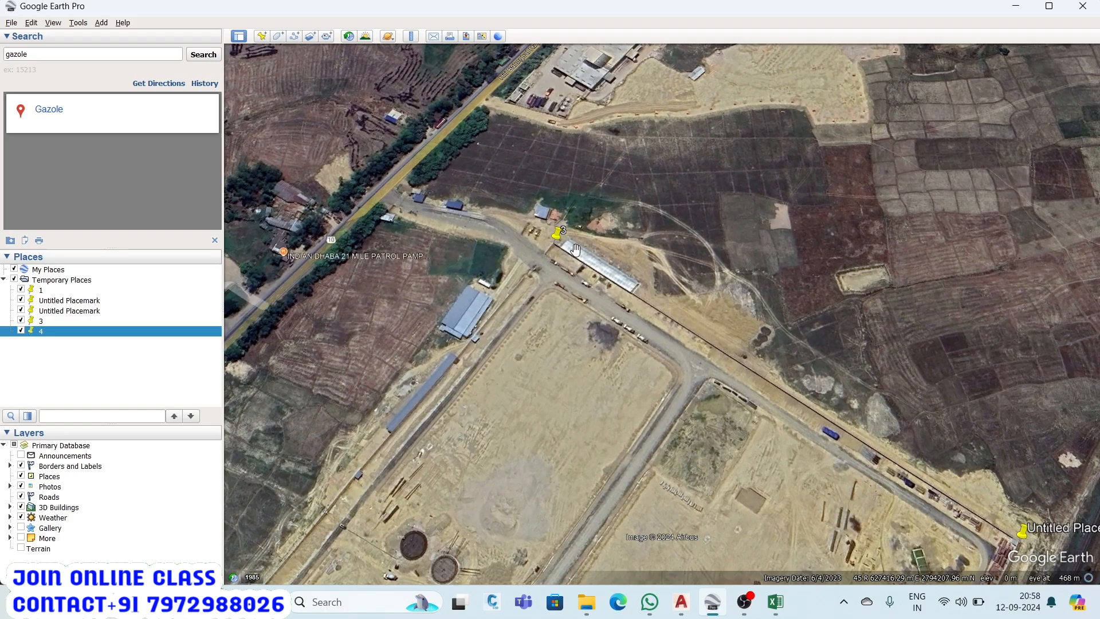
pyautogui.scroll(-2, 577, 248)
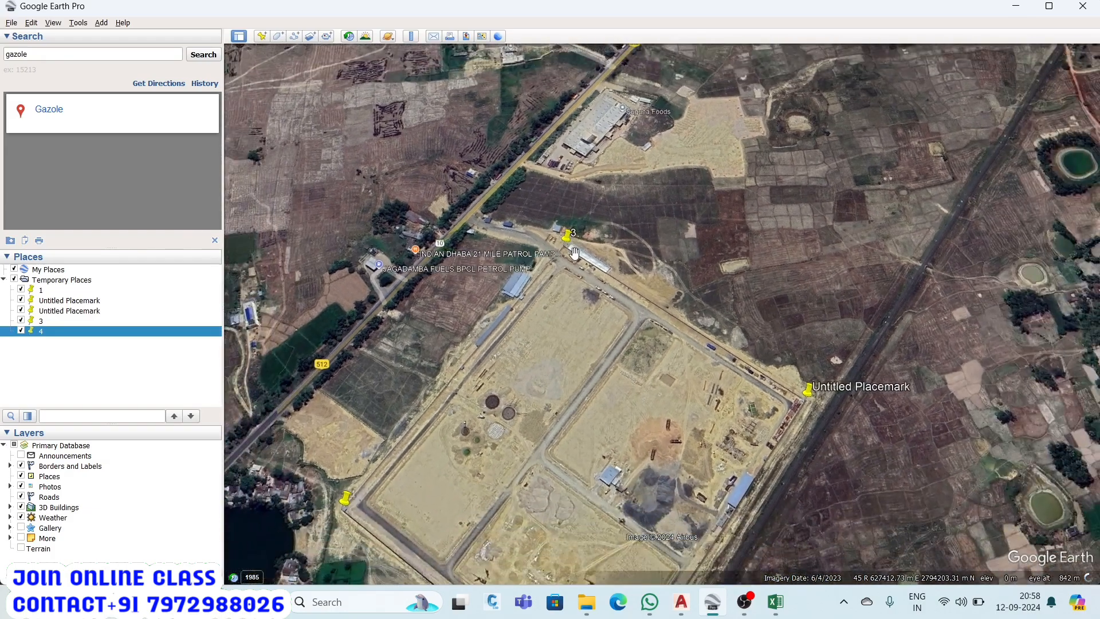
pyautogui.scroll(2, 576, 249)
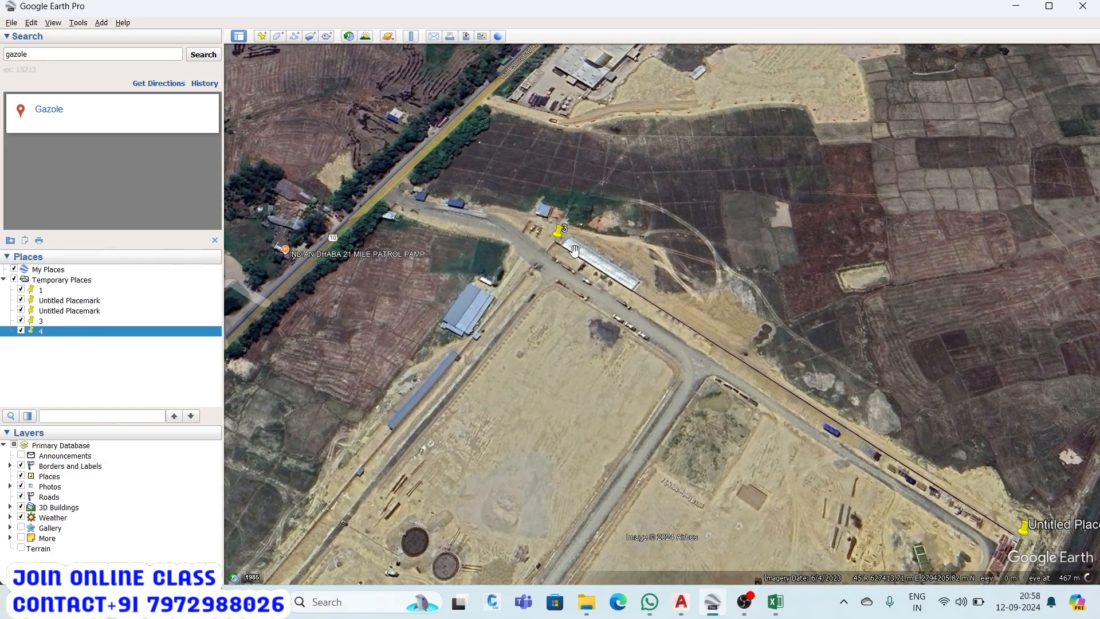
pyautogui.moveTo(740, 613)
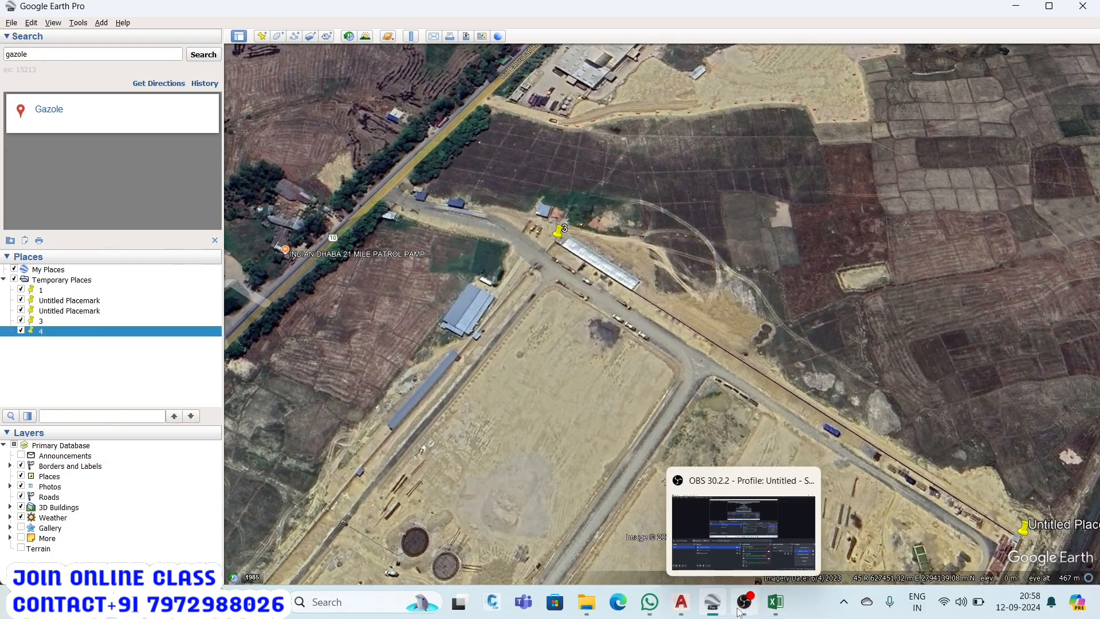
# Switch back to Civil 3D and set the current object color to Yellow.
pyautogui.click(681, 601)
pyautogui.scroll(-4, 569, 430)
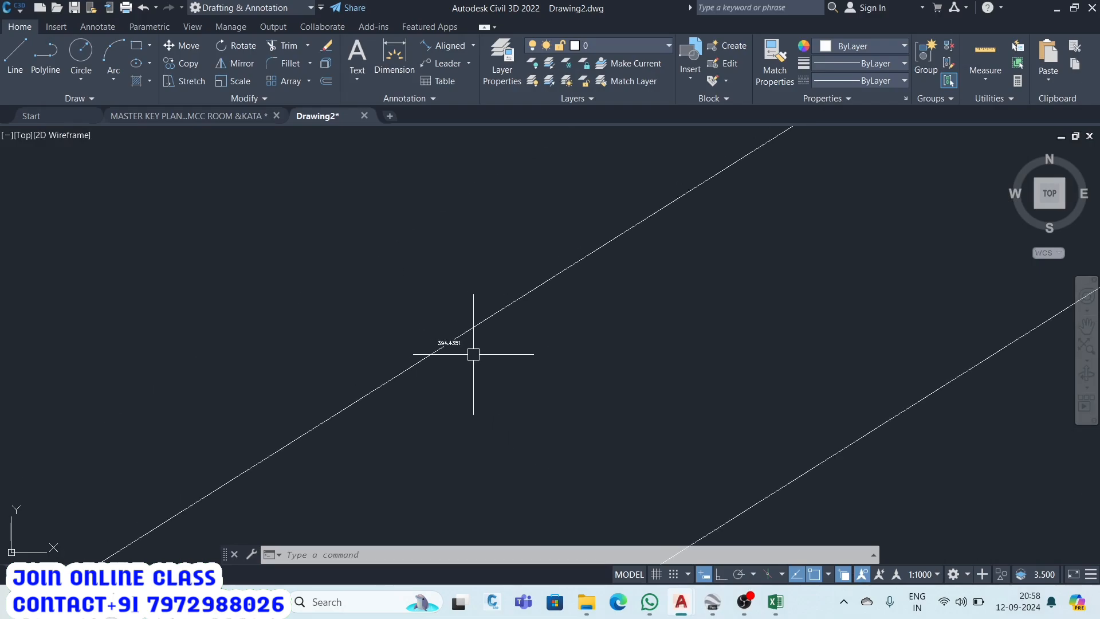
pyautogui.scroll(8, 590, 333)
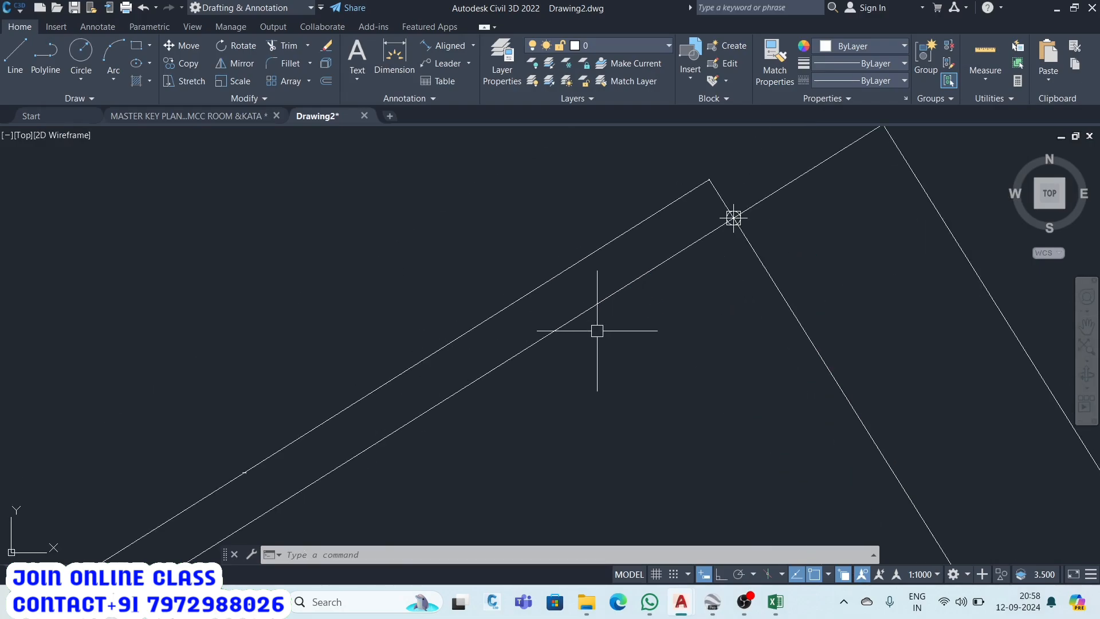
pyautogui.scroll(-6, 597, 331)
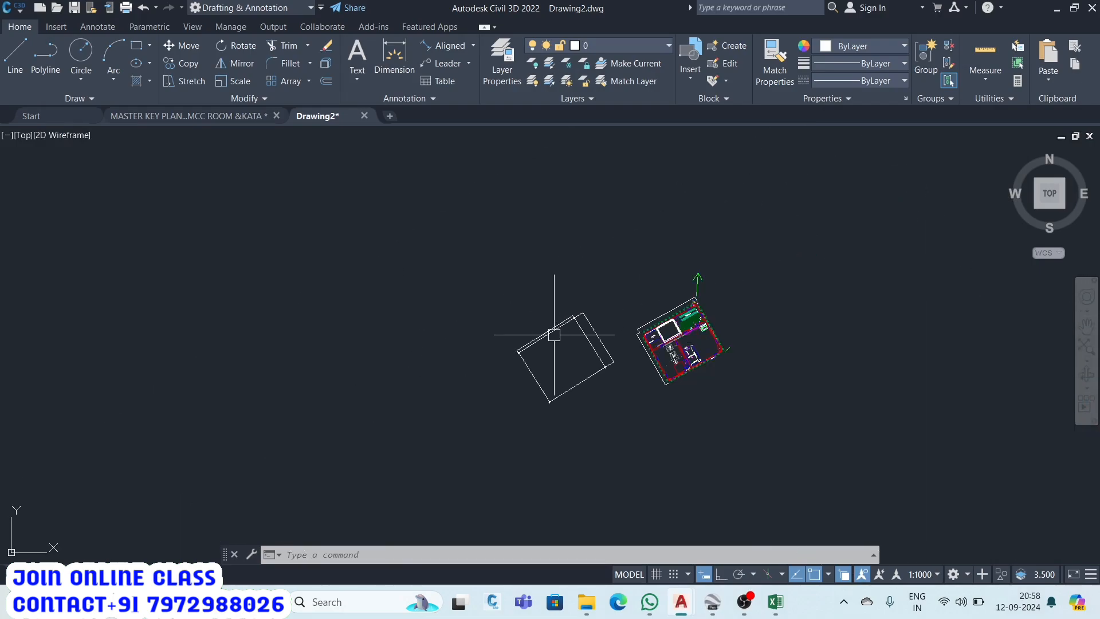
pyautogui.scroll(2, 536, 346)
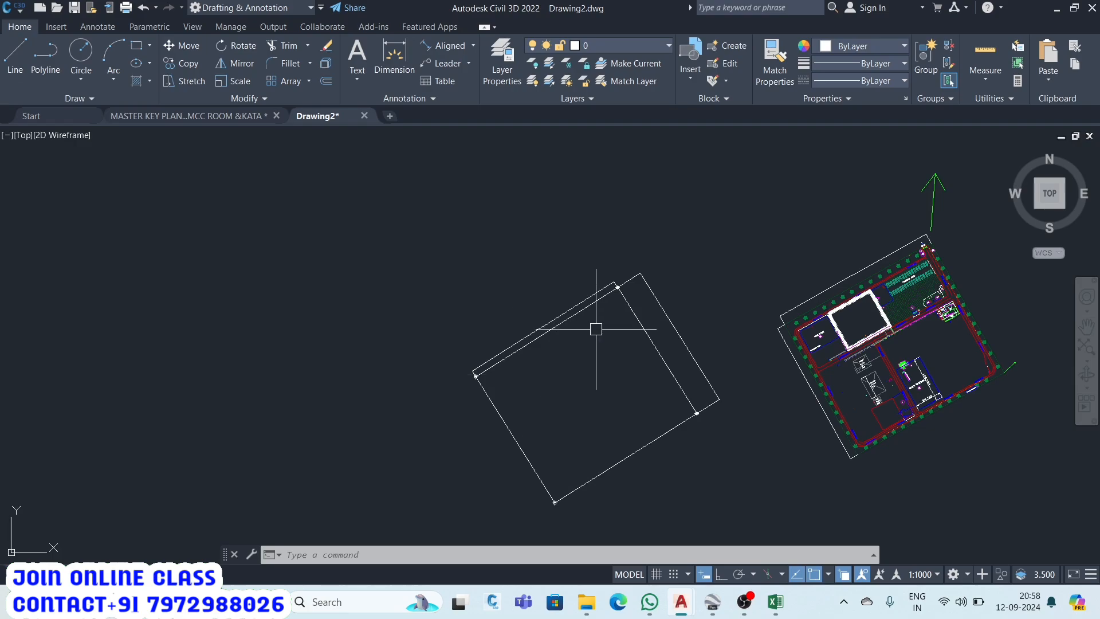
pyautogui.scroll(4, 596, 329)
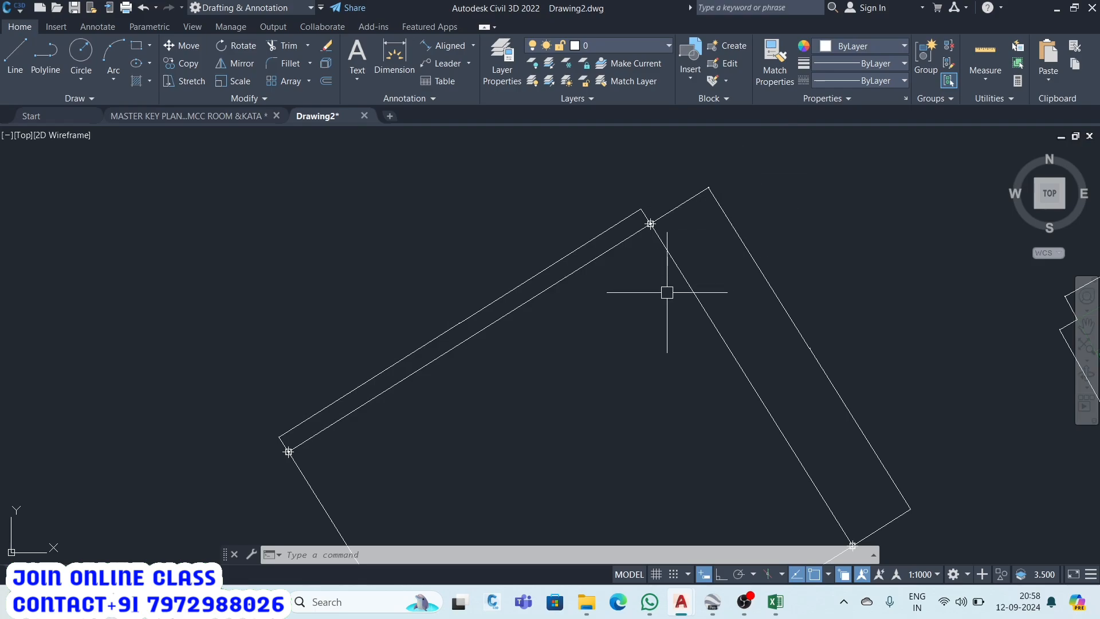
pyautogui.click(844, 48)
pyautogui.click(837, 192)
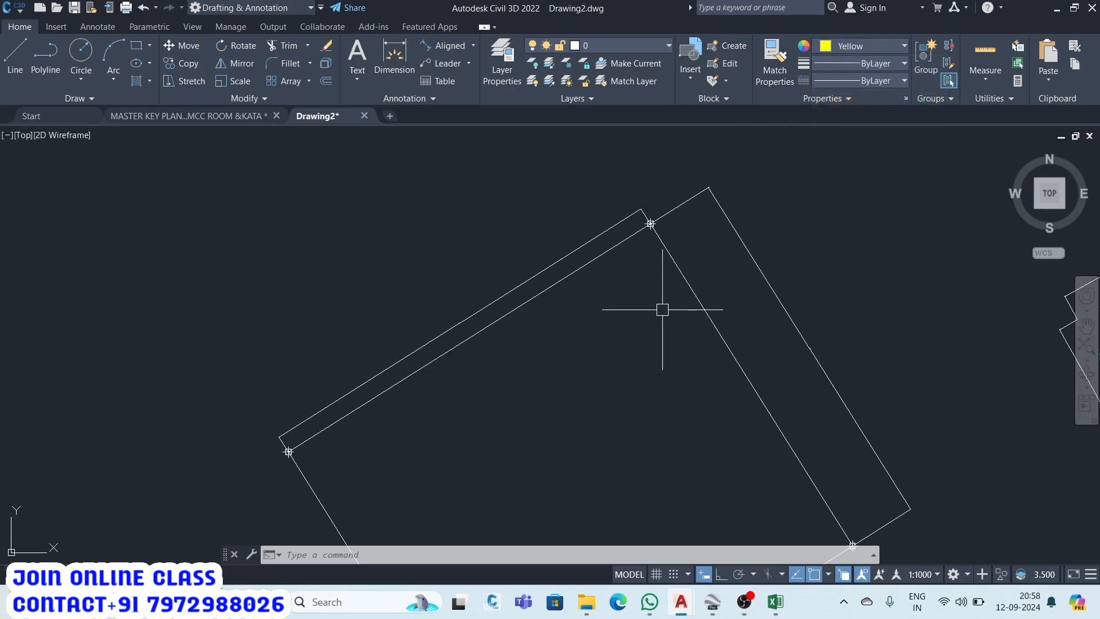
# Draw a polyline 394.997 long from the site boundary's west corner point toward and through the north corner point.
pyautogui.write('PL')
pyautogui.press('Return')
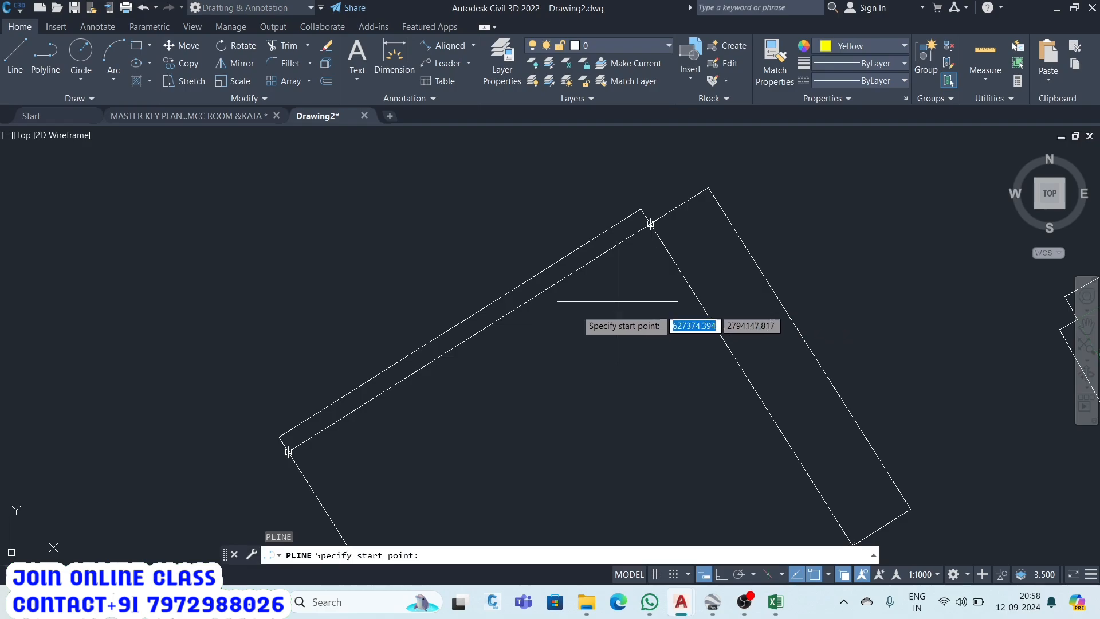
pyautogui.scroll(5, 290, 449)
pyautogui.scroll(5, 117, 527)
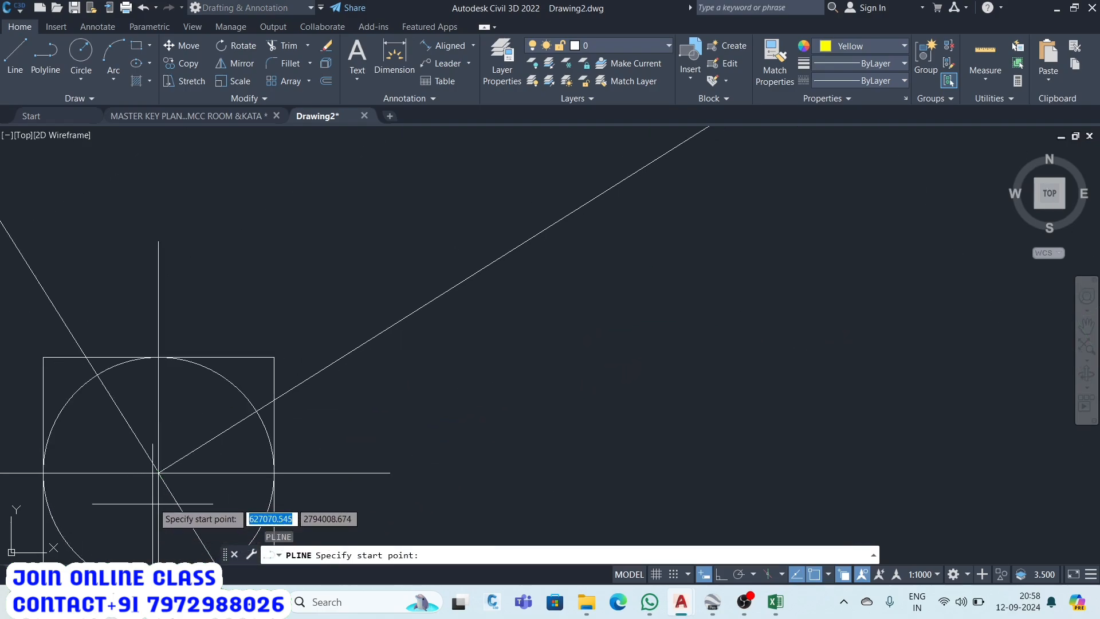
pyautogui.click(158, 474)
pyautogui.scroll(-6, 147, 467)
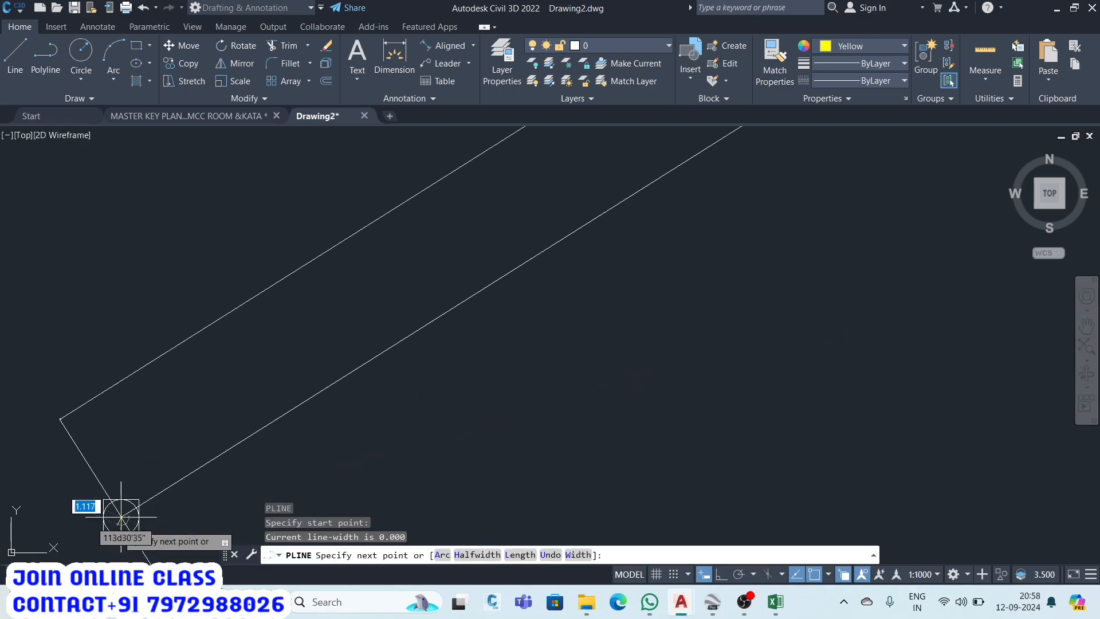
pyautogui.scroll(8, 506, 304)
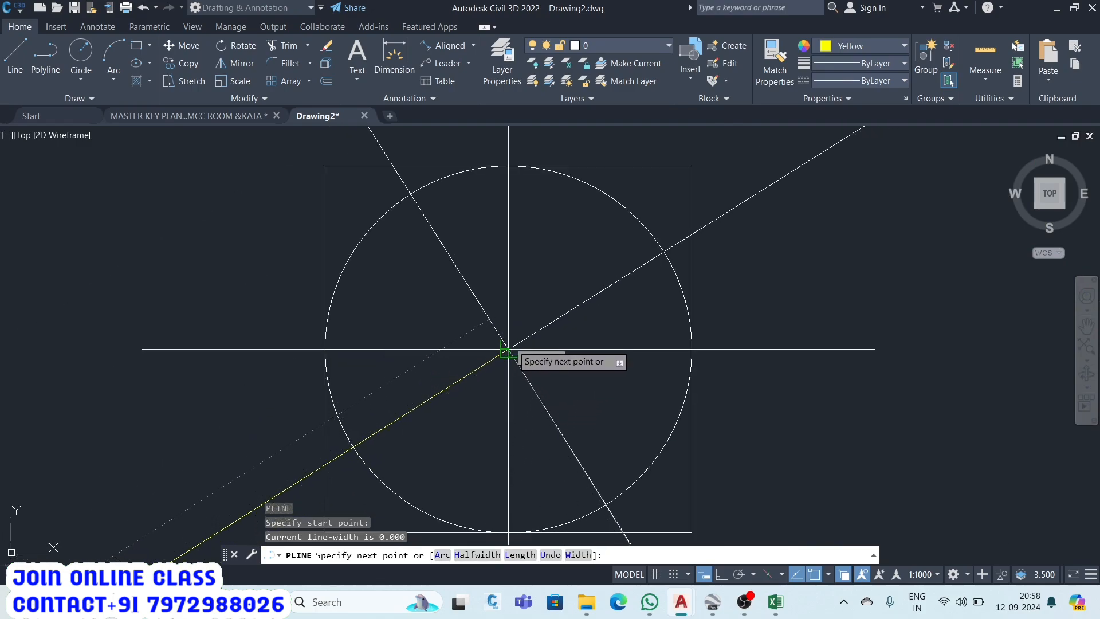
pyautogui.scroll(4, 475, 300)
pyautogui.press('Escape')
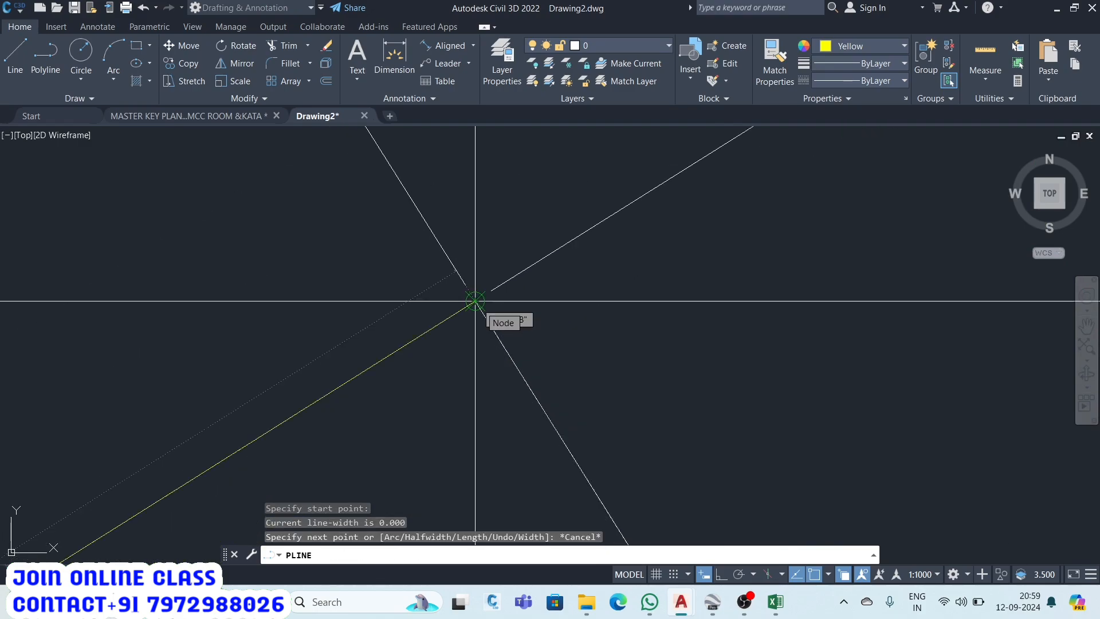
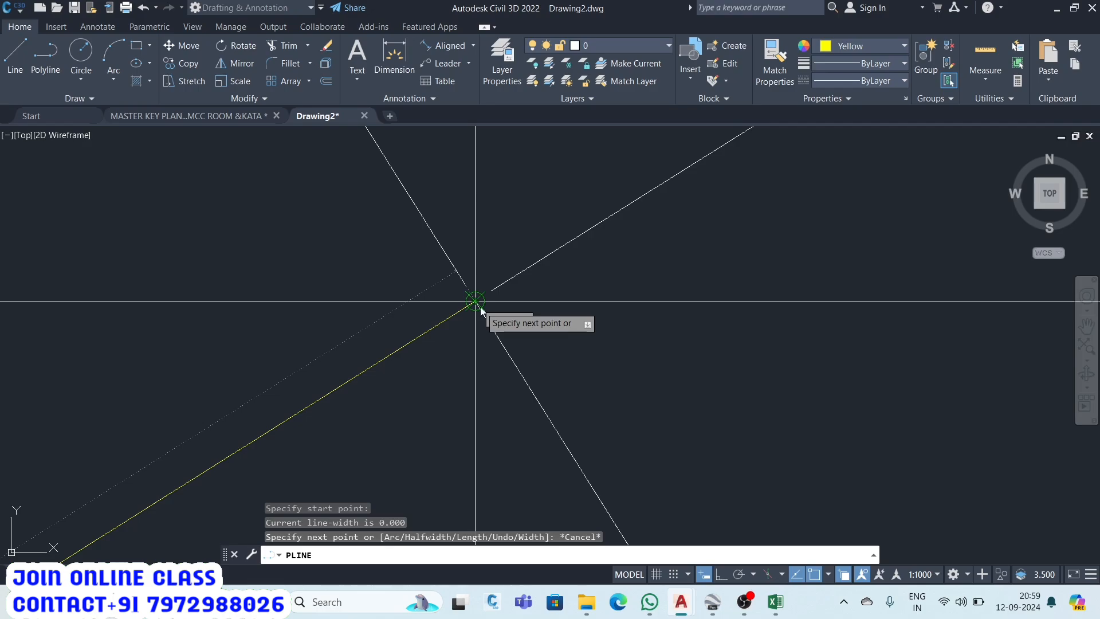
pyautogui.press('Return')
pyautogui.scroll(-4, 470, 292)
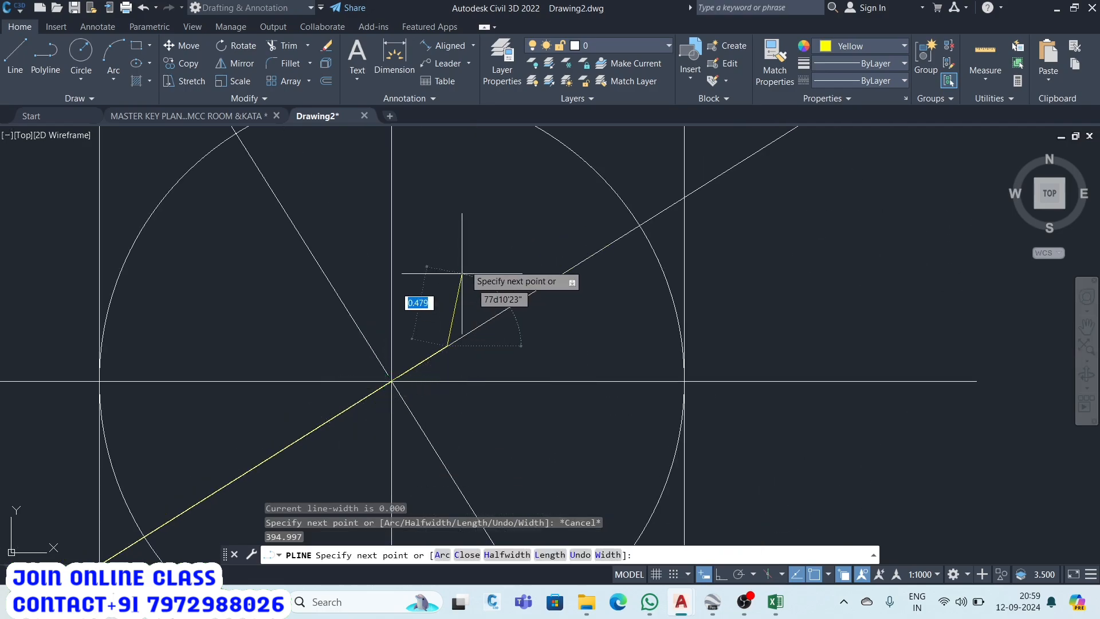
pyautogui.rightClick(462, 274)
pyautogui.click(508, 252)
# Examine how far the yellow polyline's end lies from the boundary's north corner point.
pyautogui.scroll(5, 445, 351)
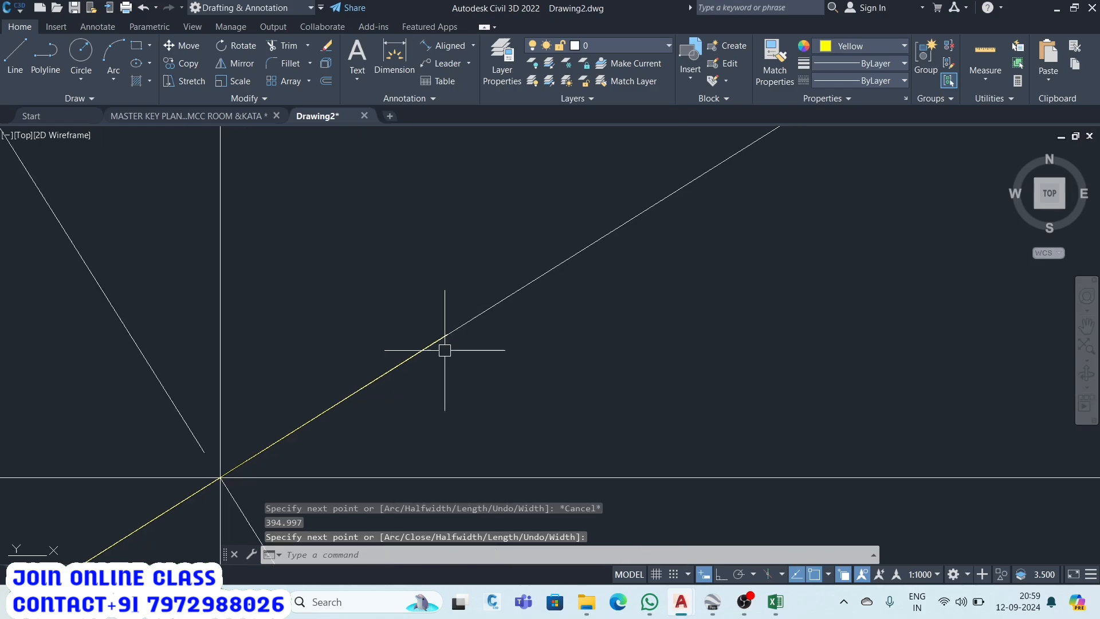
pyautogui.scroll(3, 445, 350)
pyautogui.scroll(-6, 417, 328)
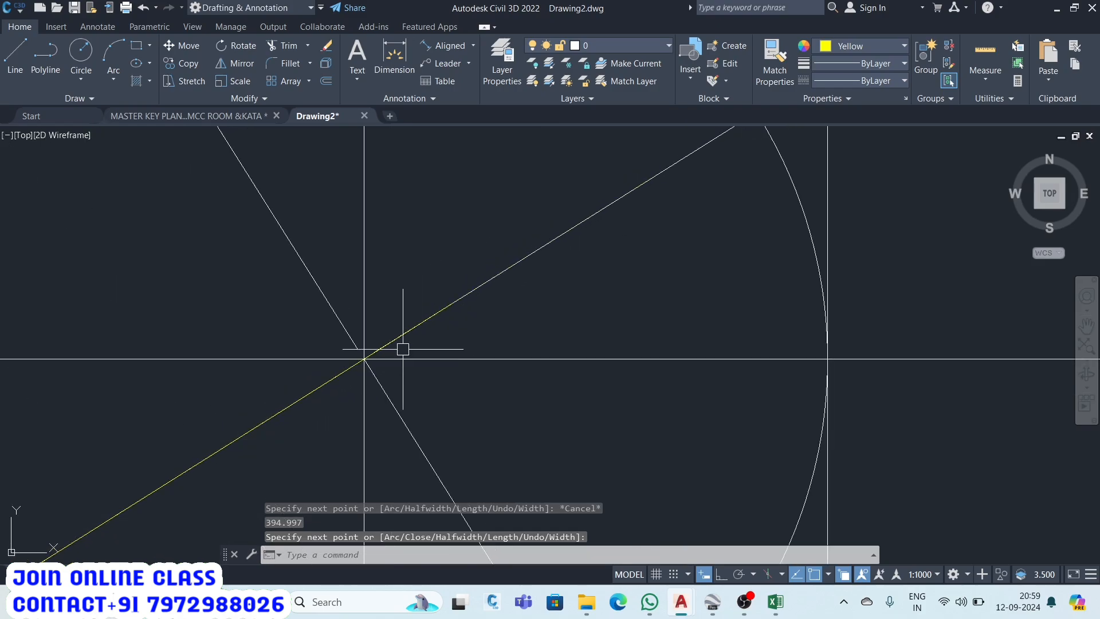
pyautogui.scroll(6, 369, 371)
pyautogui.scroll(6, 421, 200)
pyautogui.scroll(4, 277, 199)
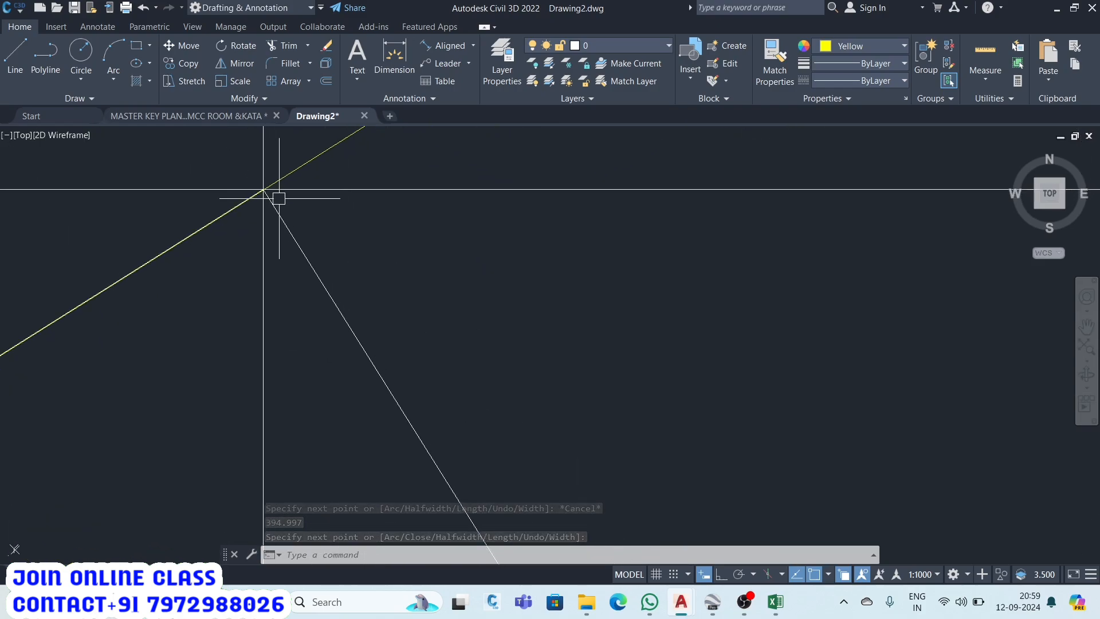
pyautogui.scroll(-10, 249, 349)
pyautogui.scroll(-5, 515, 258)
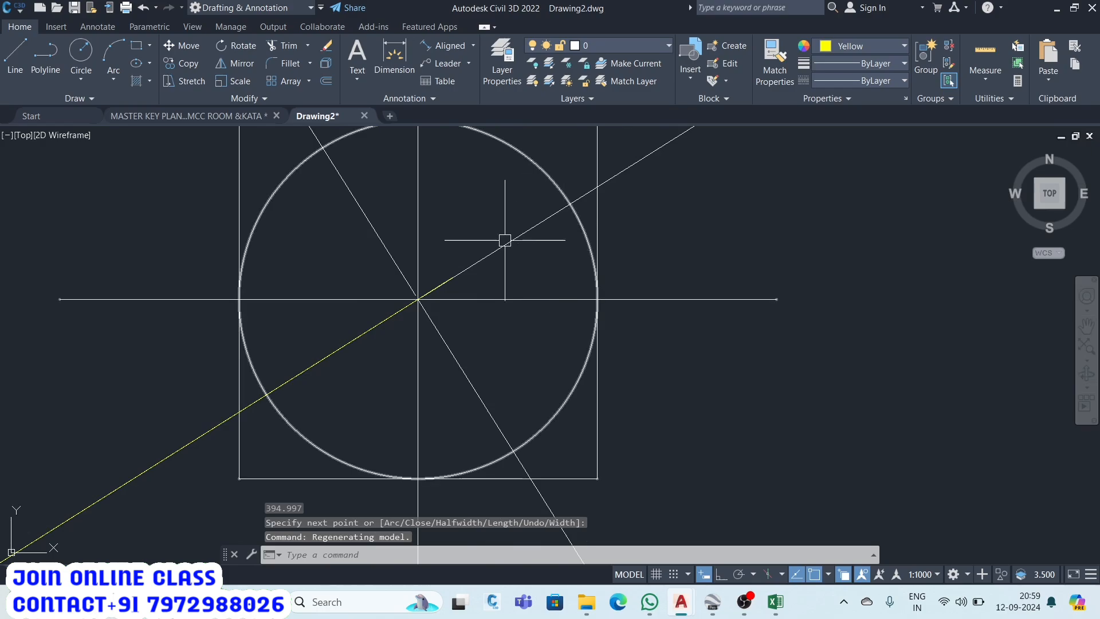
pyautogui.scroll(5, 469, 263)
# Draw a small circle centered on the yellow polyline's end near the north corner point.
pyautogui.press('Return')
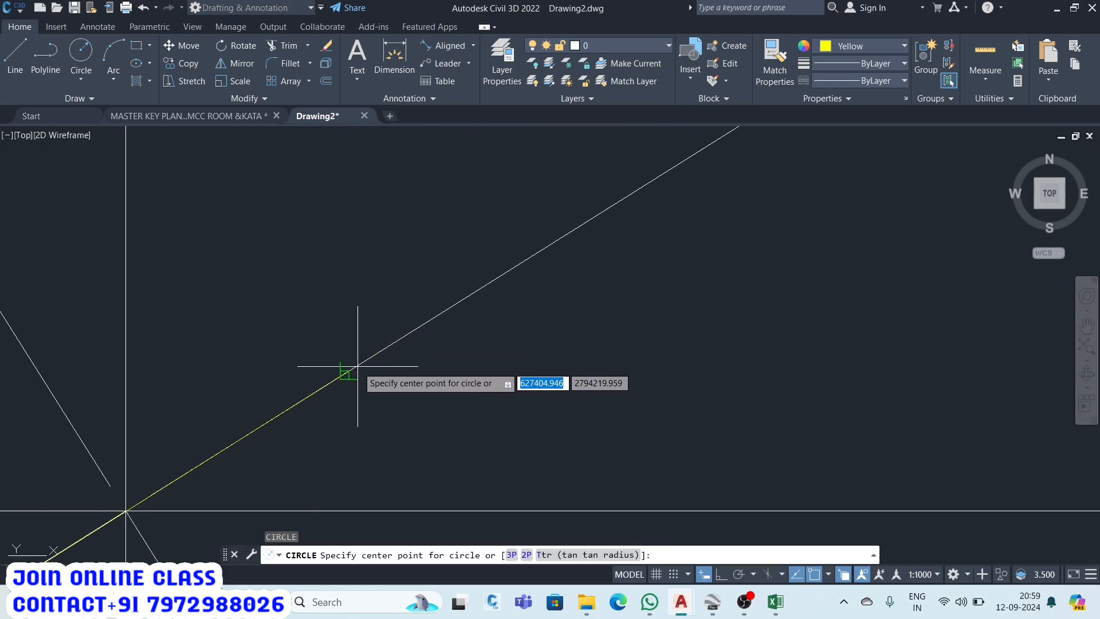
pyautogui.scroll(2, 337, 389)
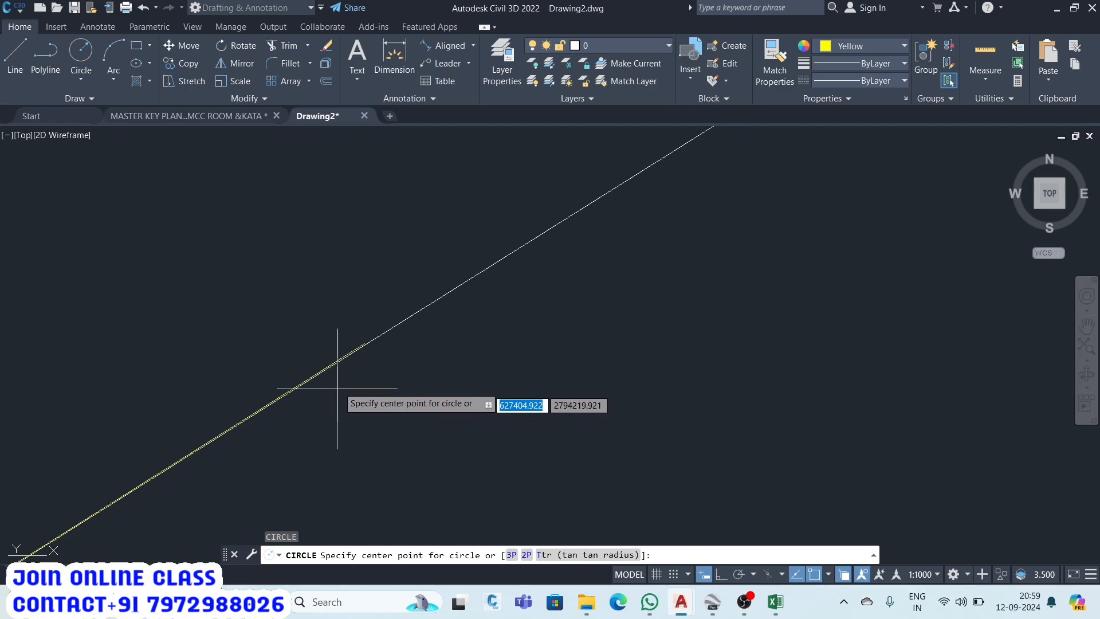
pyautogui.scroll(2, 363, 355)
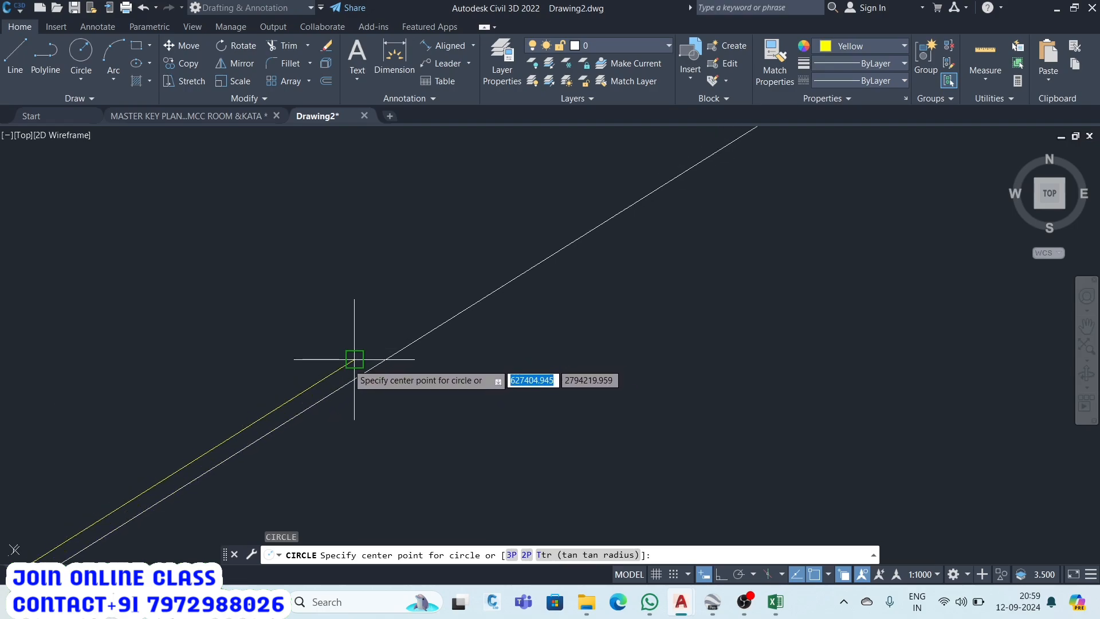
pyautogui.click(354, 359)
pyautogui.scroll(5, 386, 366)
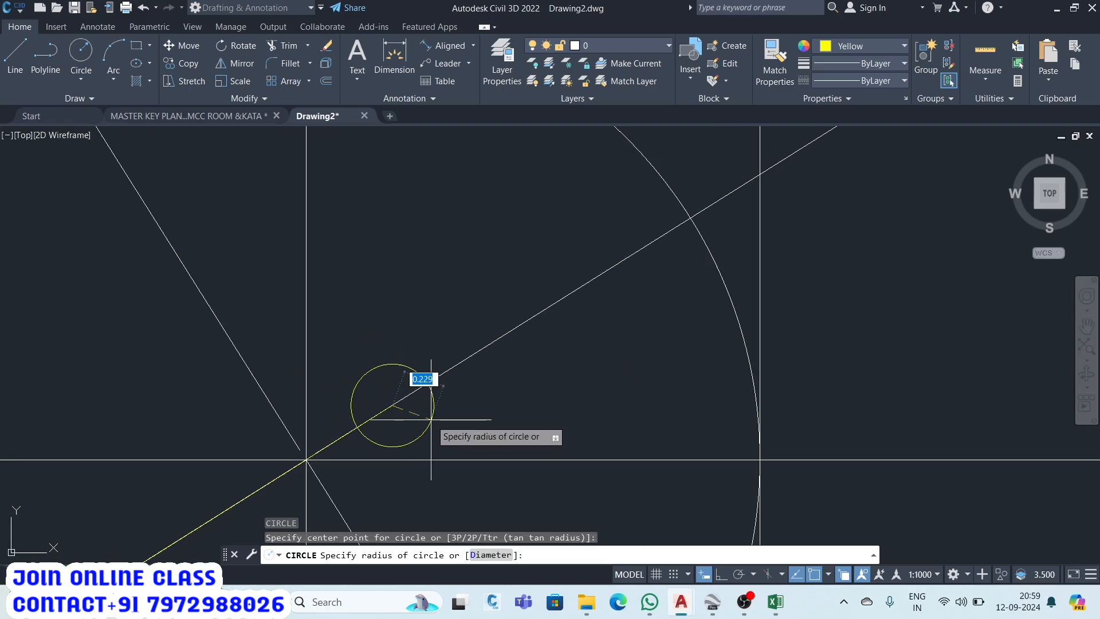
pyautogui.click(442, 411)
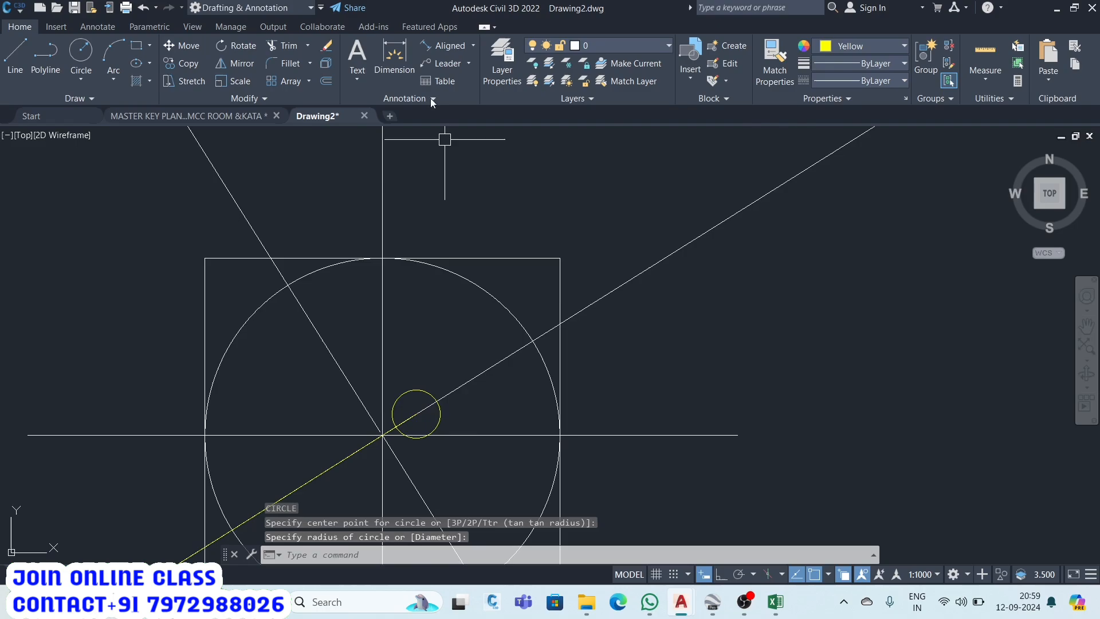
pyautogui.click(436, 51)
pyautogui.scroll(4, 421, 389)
pyautogui.click(405, 454)
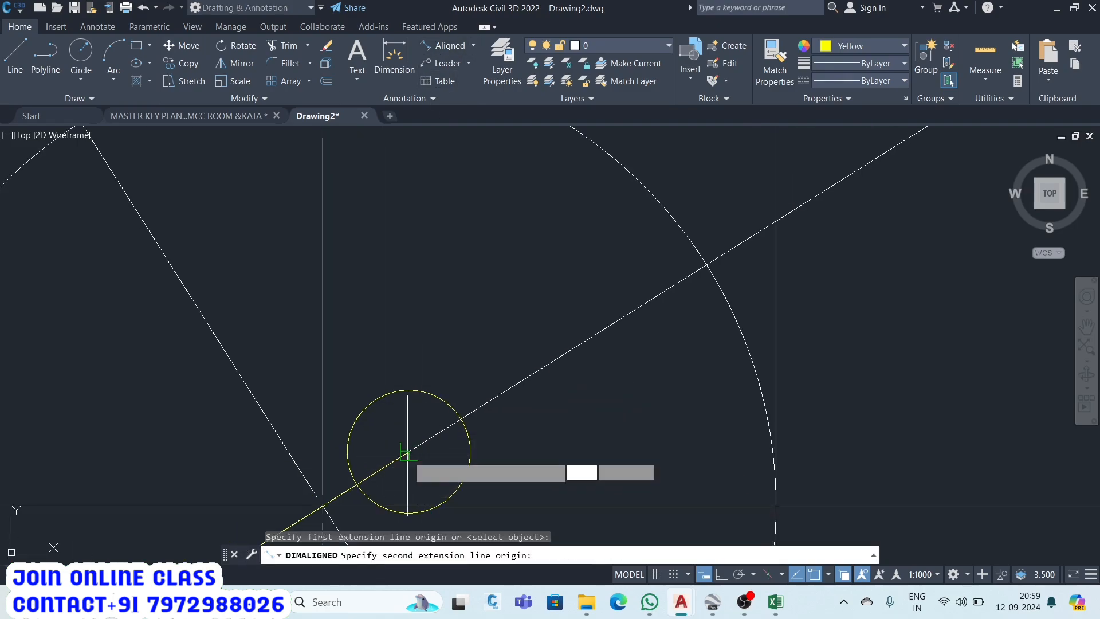
pyautogui.scroll(4, 491, 312)
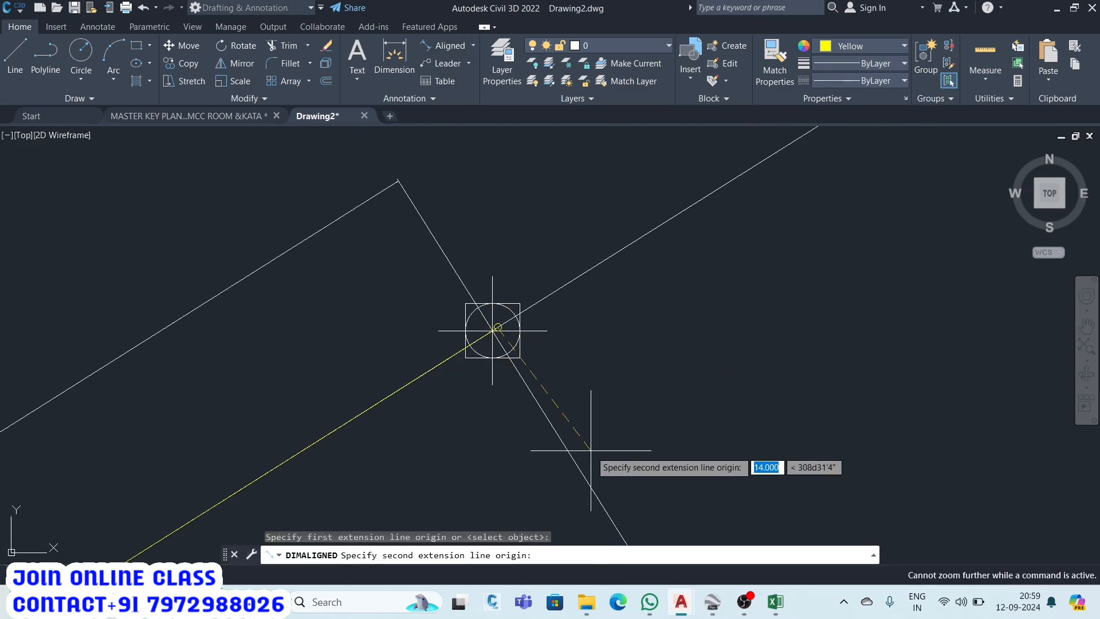
pyautogui.press('Escape')
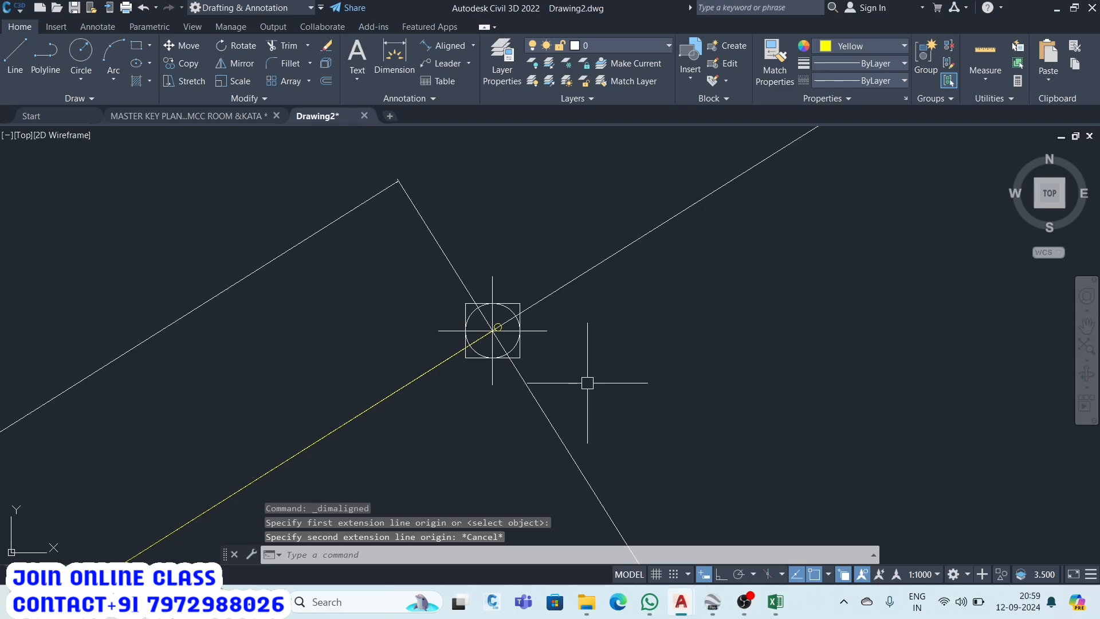
# Enlarge the yellow circle at the polyline's end to about the size of the north corner's point marker.
pyautogui.scroll(-4, 587, 383)
pyautogui.scroll(-4, 552, 361)
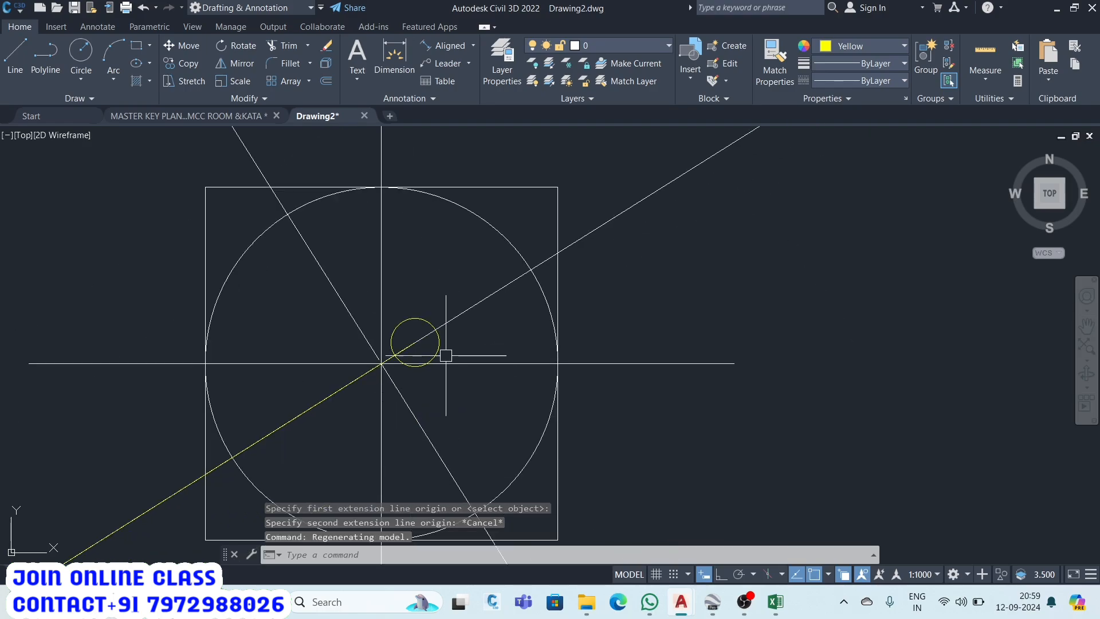
pyautogui.click(439, 342)
pyautogui.scroll(4, 644, 347)
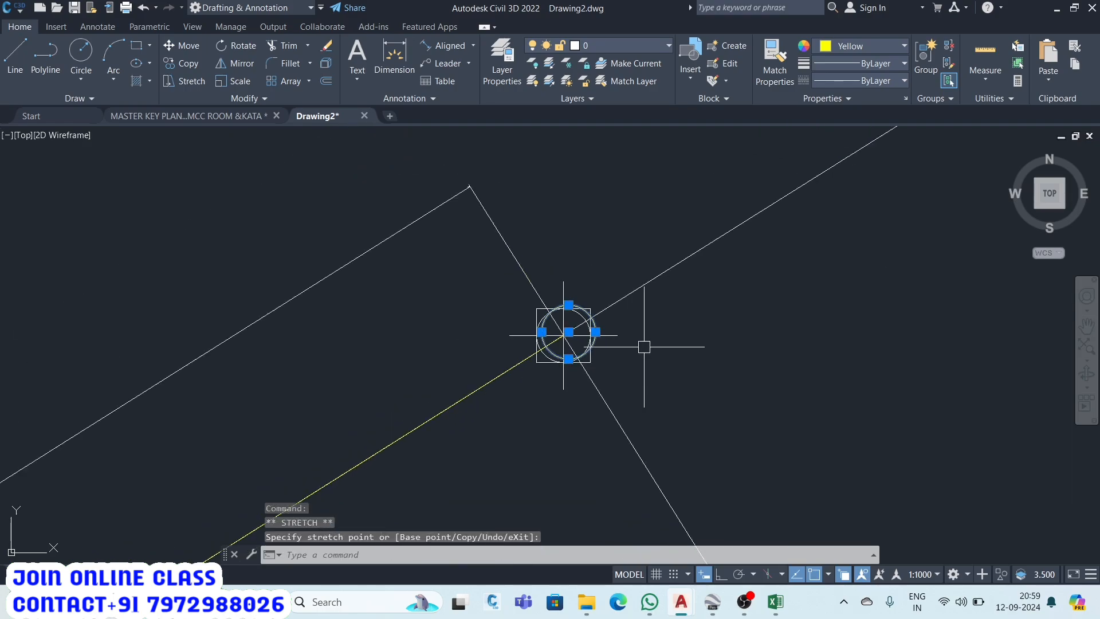
pyautogui.press('Escape')
# Add an aligned dimension from the yellow circle's center to the boundary's west corner point, with its line outside the northwest edge.
pyautogui.write('D')
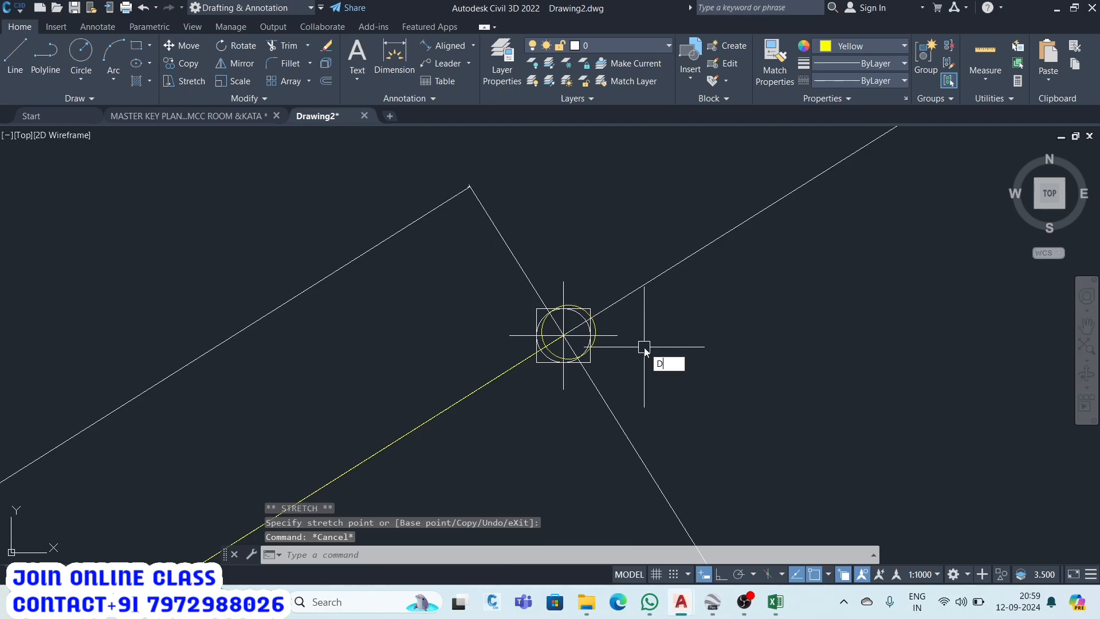
pyautogui.write('IMAL')
pyautogui.press('Return')
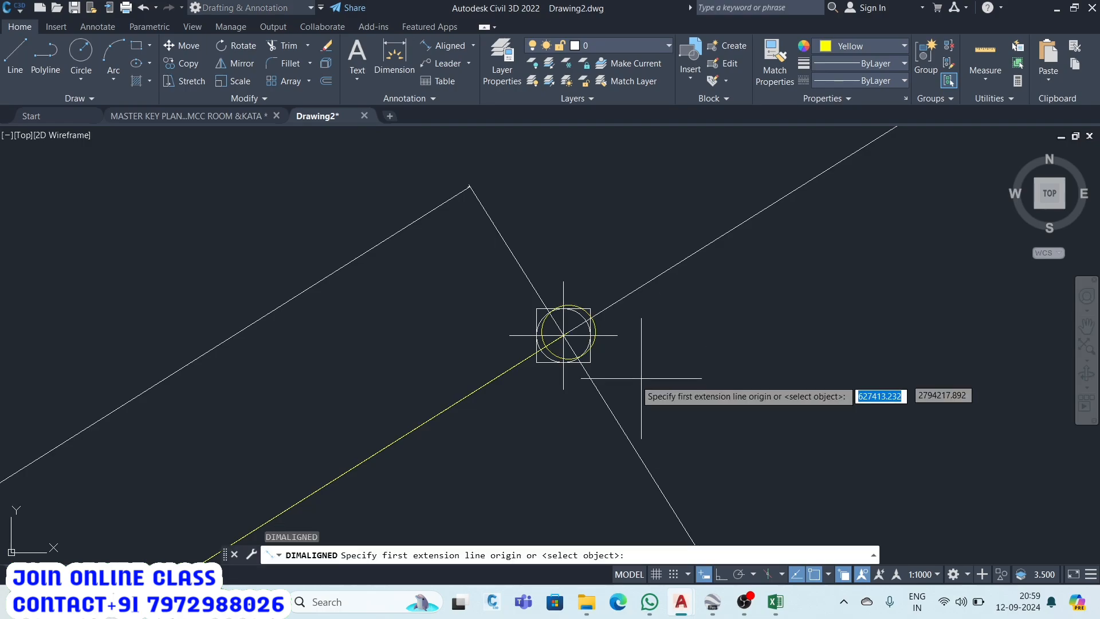
pyautogui.scroll(5, 625, 376)
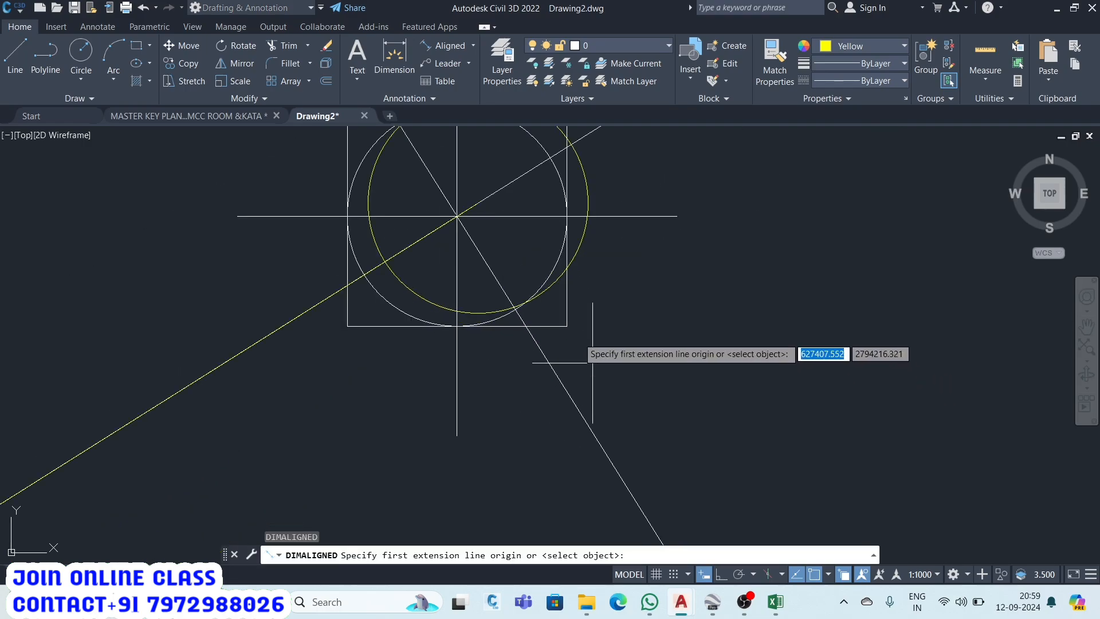
pyautogui.click(488, 207)
pyautogui.scroll(-8, 652, 192)
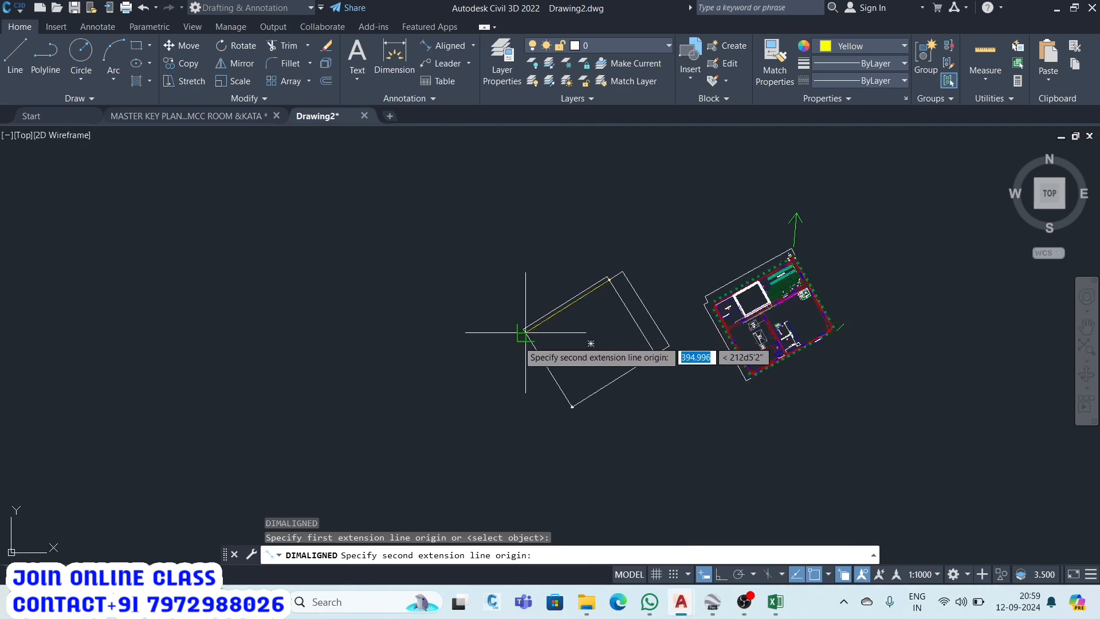
pyautogui.scroll(8, 526, 331)
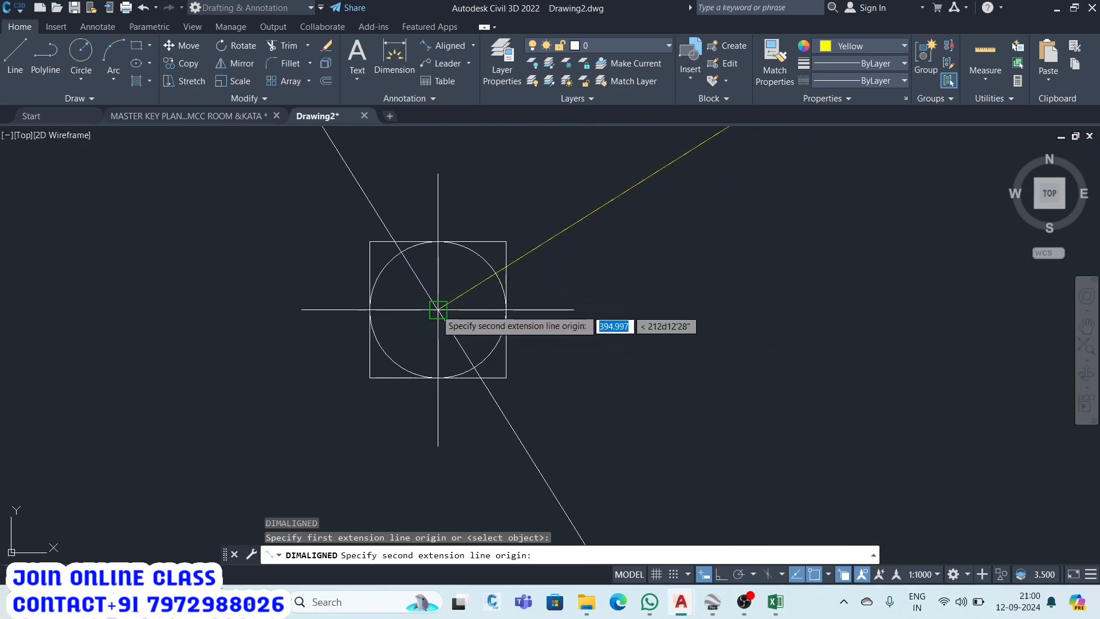
pyautogui.click(438, 309)
pyautogui.scroll(-5, 418, 344)
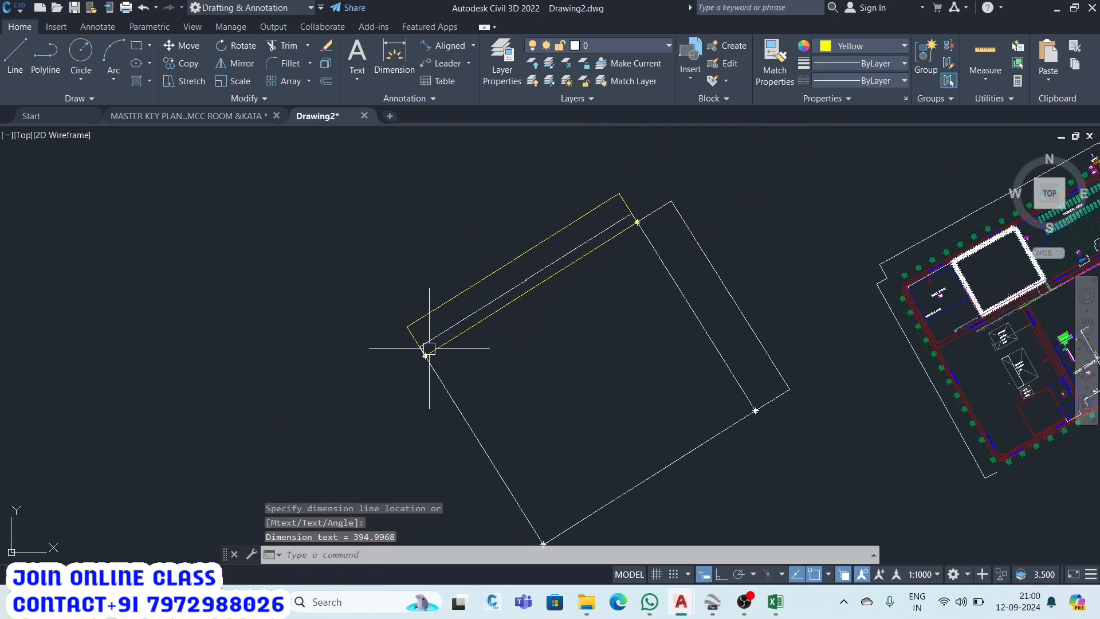
# Compare the new aligned dimension's text with the key plan's own dimension along its northwest edge.
pyautogui.scroll(8, 428, 327)
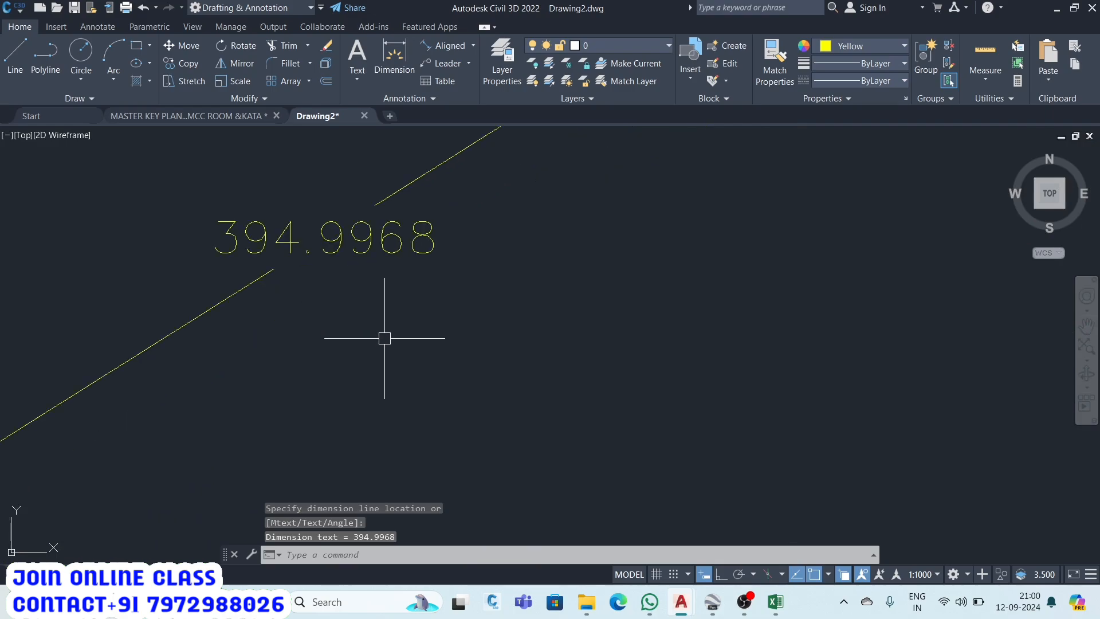
pyautogui.scroll(-3, 392, 343)
pyautogui.scroll(-6, 396, 344)
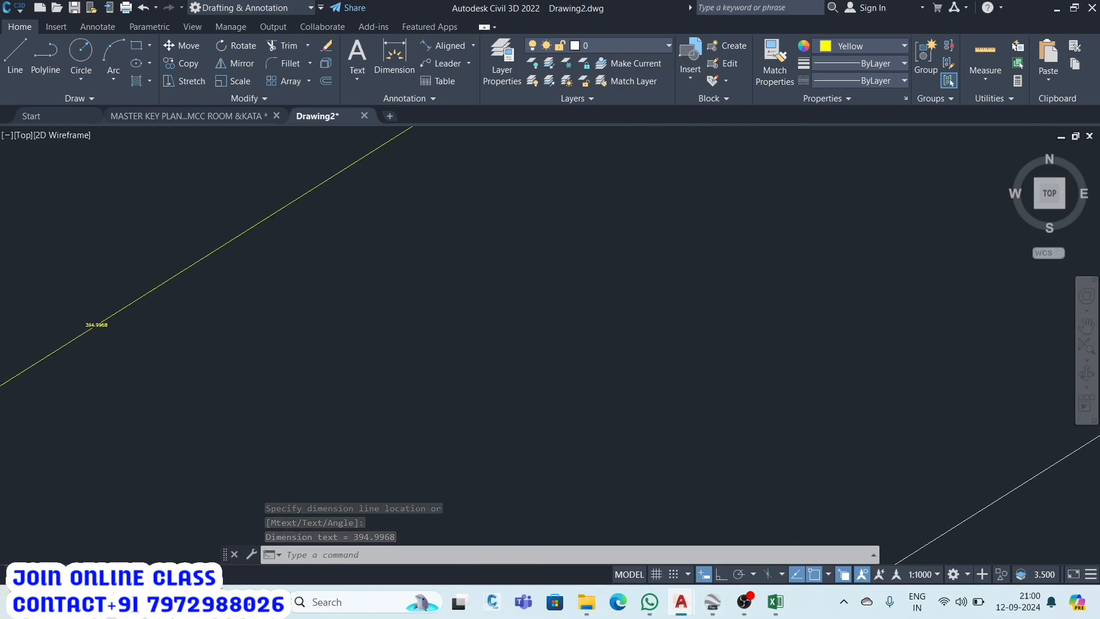
pyautogui.scroll(12, 322, 327)
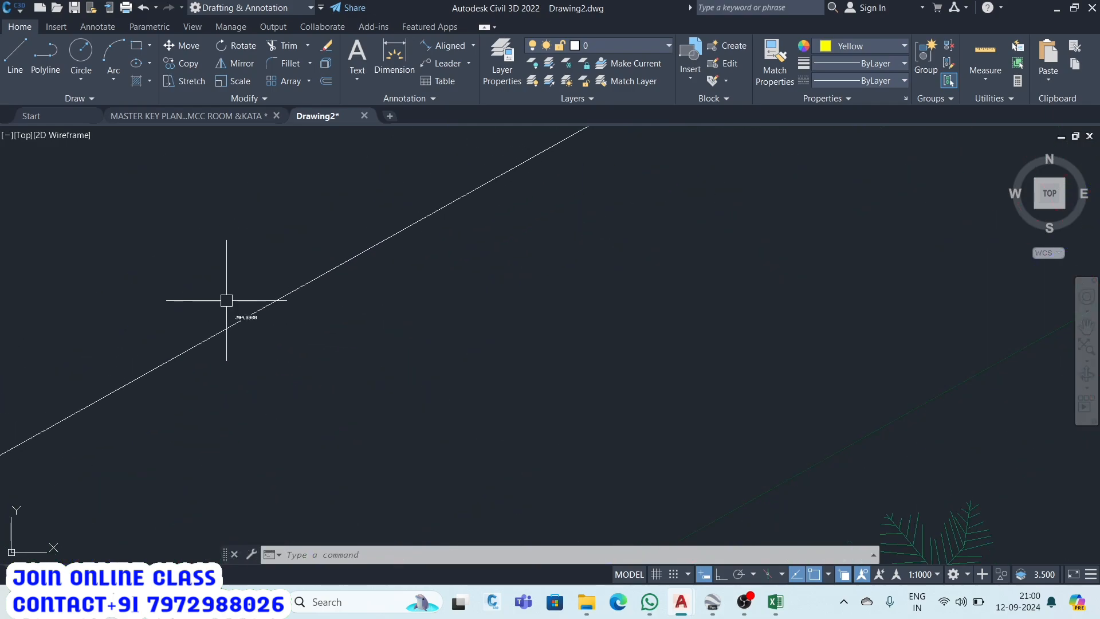
pyautogui.scroll(-8, 351, 310)
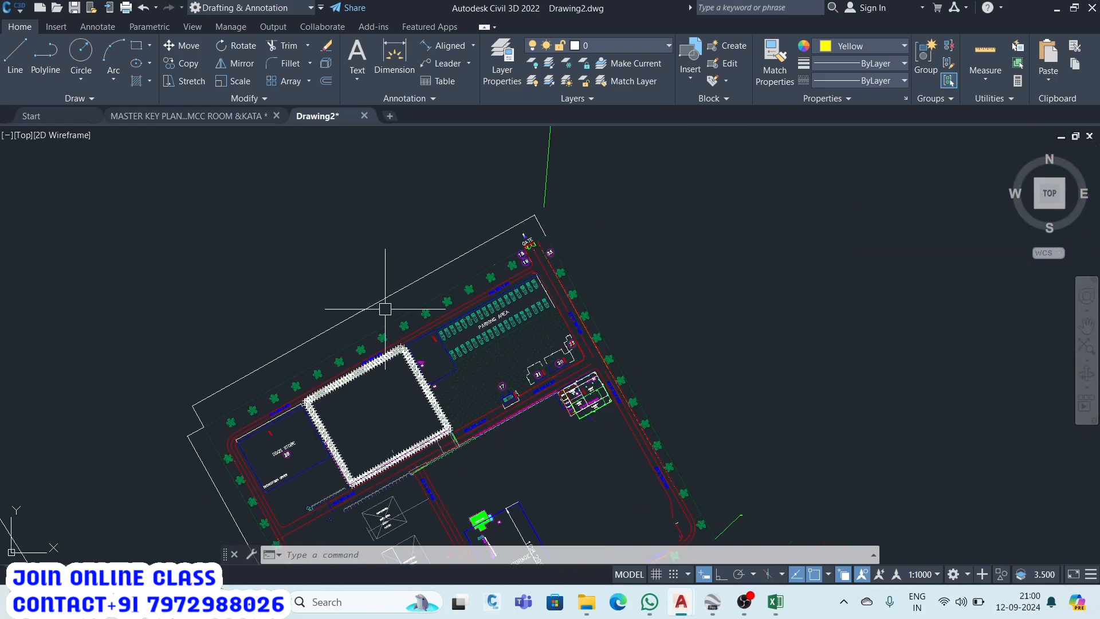
pyautogui.press('Escape')
pyautogui.scroll(5, 417, 331)
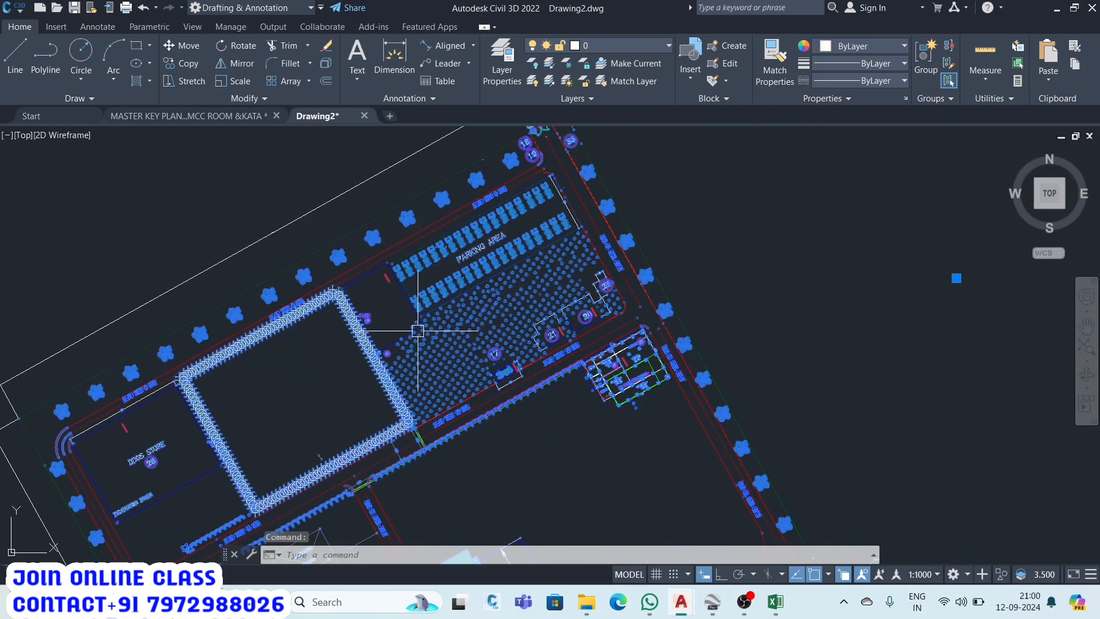
pyautogui.press('Escape')
pyautogui.scroll(-5, 420, 336)
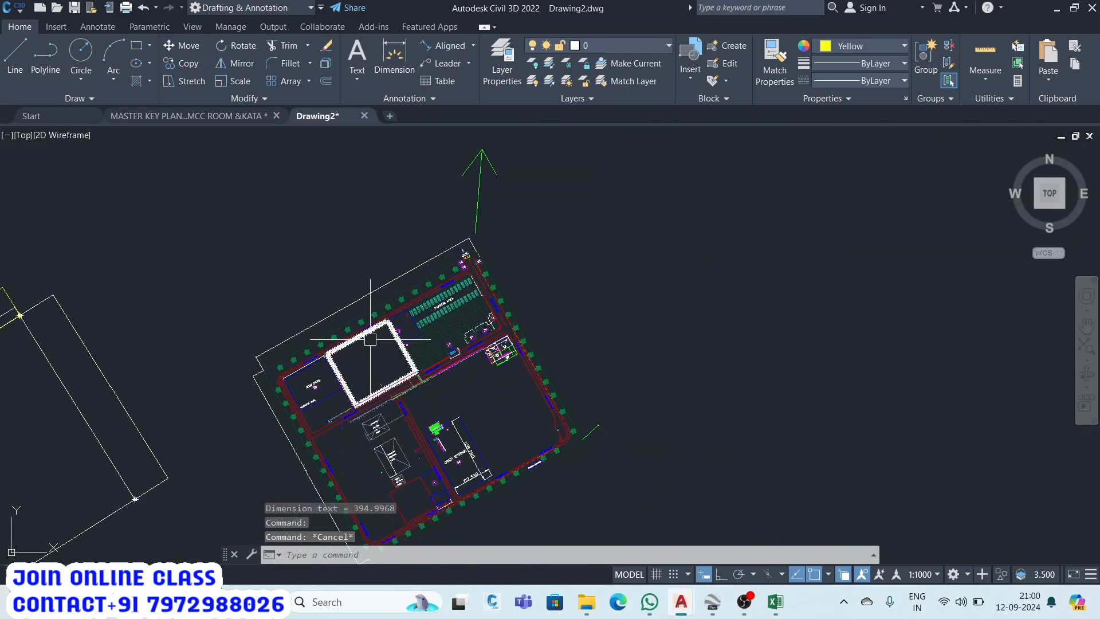
# Erase the two white dimensions along the key plan's northwest and southwest edges.
pyautogui.click(341, 298)
pyautogui.click(333, 311)
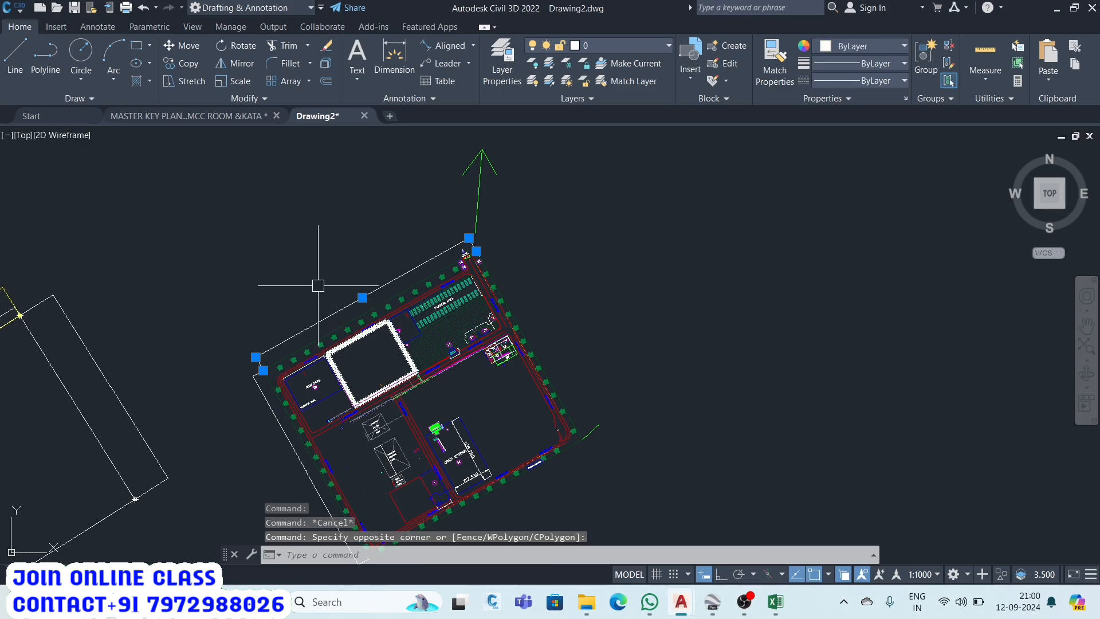
pyautogui.press('Delete')
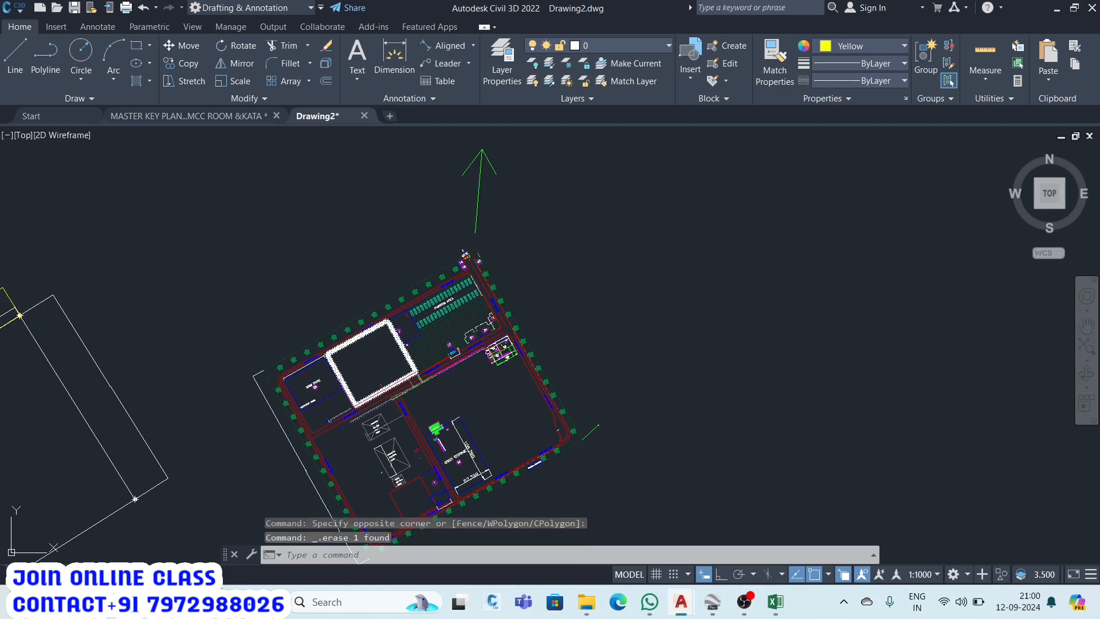
pyautogui.click(260, 368)
pyautogui.press('Delete')
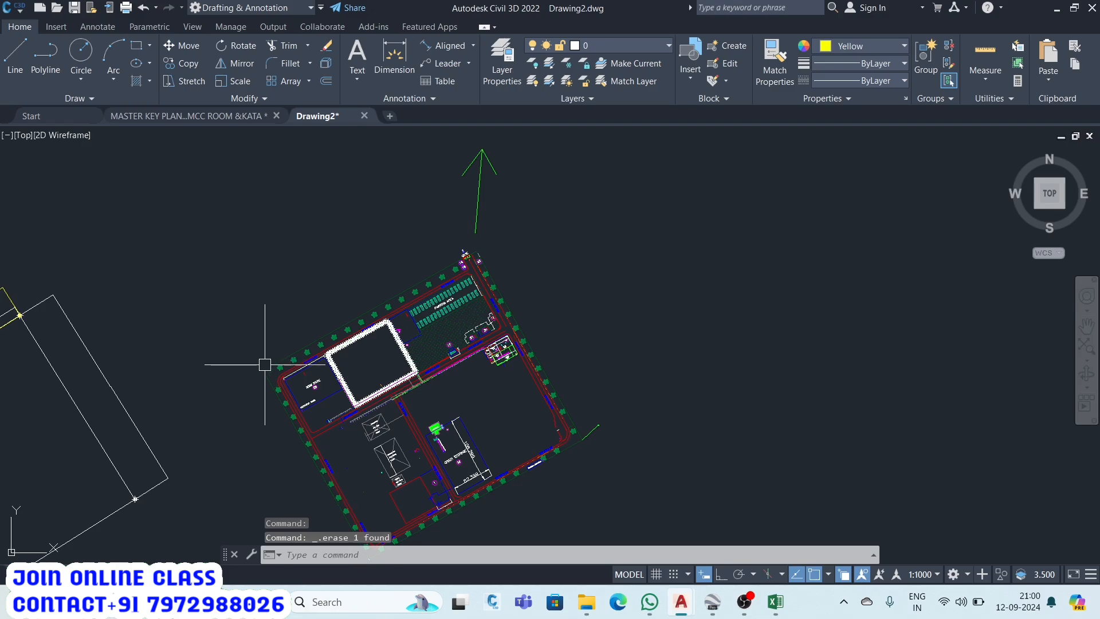
# Start aligning the key plan block, matching its west boundary corner to the surveyed boundary's west corner point.
pyautogui.click(342, 337)
pyautogui.write('al')
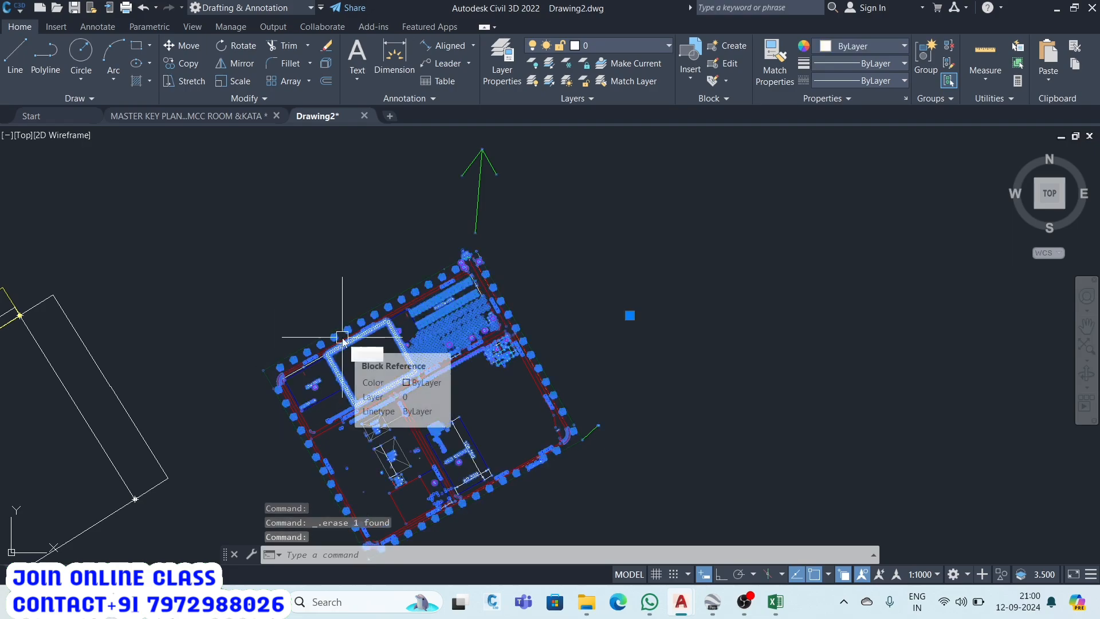
pyautogui.press('Return')
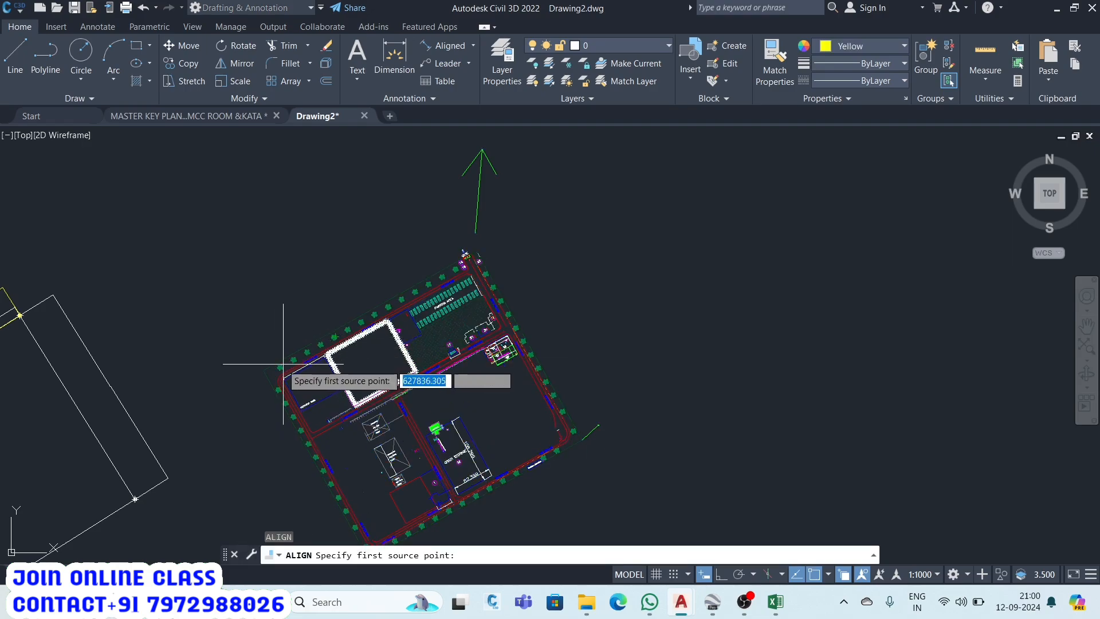
pyautogui.scroll(5, 275, 361)
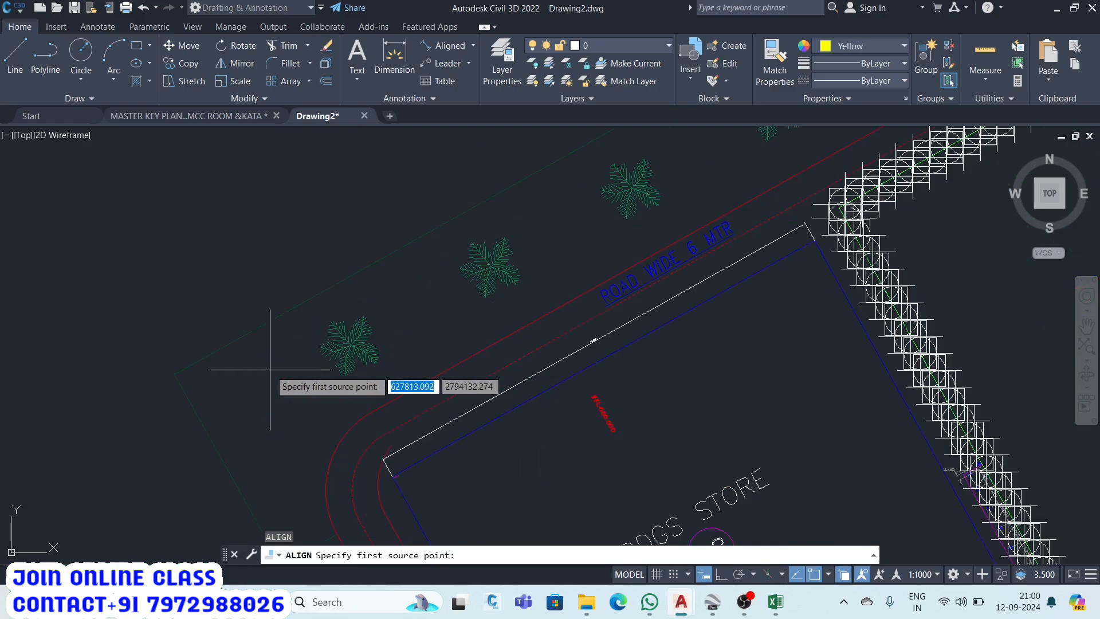
pyautogui.click(174, 374)
pyautogui.scroll(-10, 174, 374)
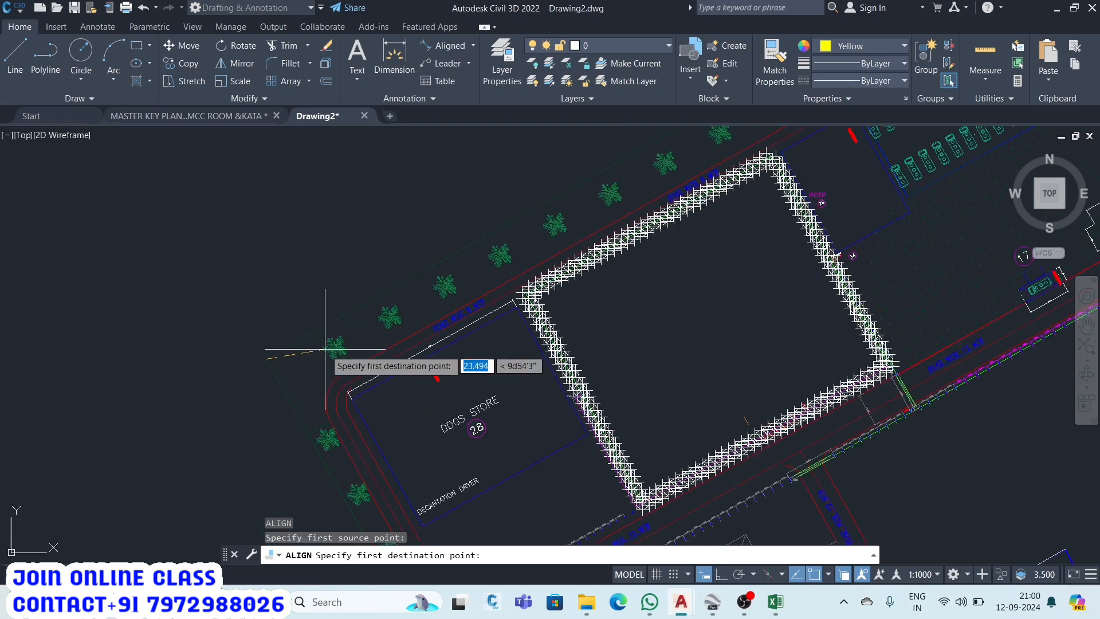
pyautogui.scroll(8, 115, 375)
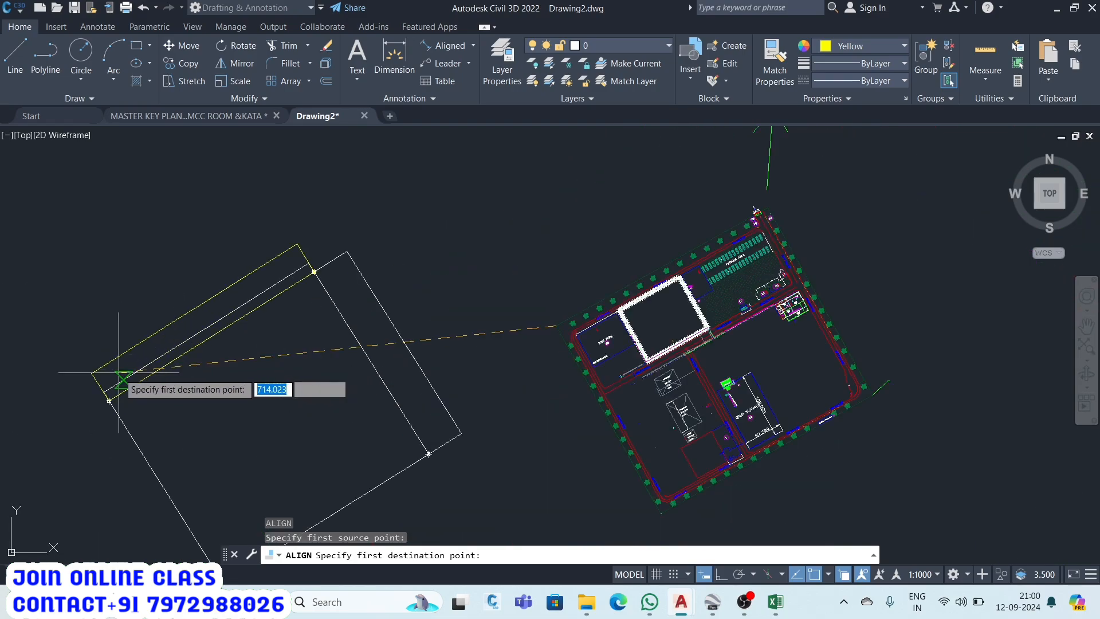
pyautogui.scroll(5, 77, 492)
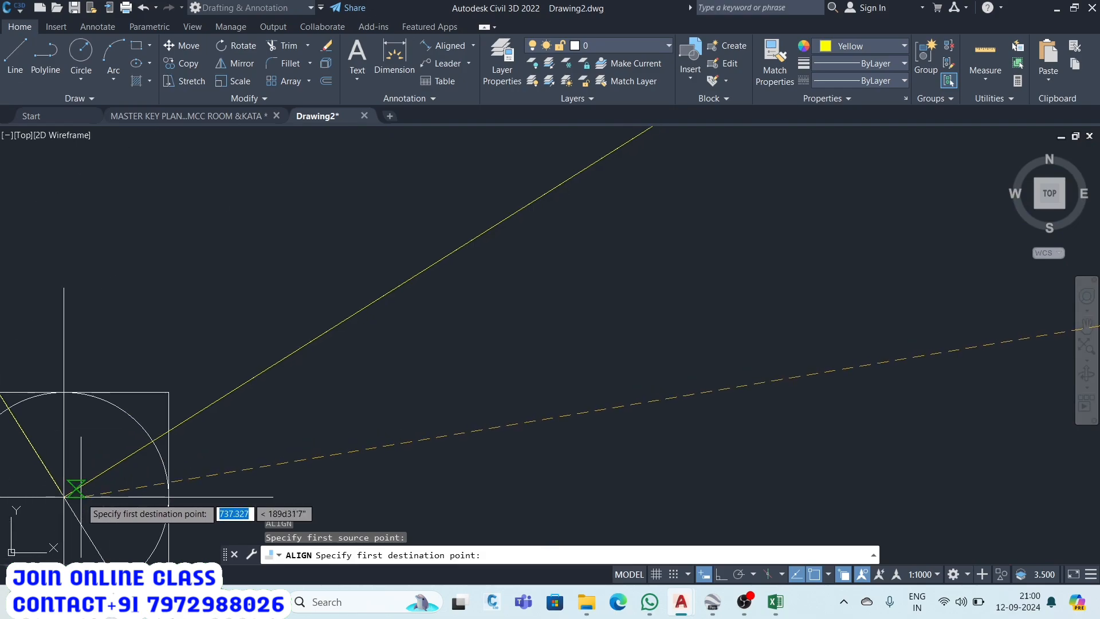
pyautogui.click(64, 496)
# Match the key plan's north corner to the yellow polyline's end and complete the alignment with scaling set to Yes.
pyautogui.scroll(-10, 140, 441)
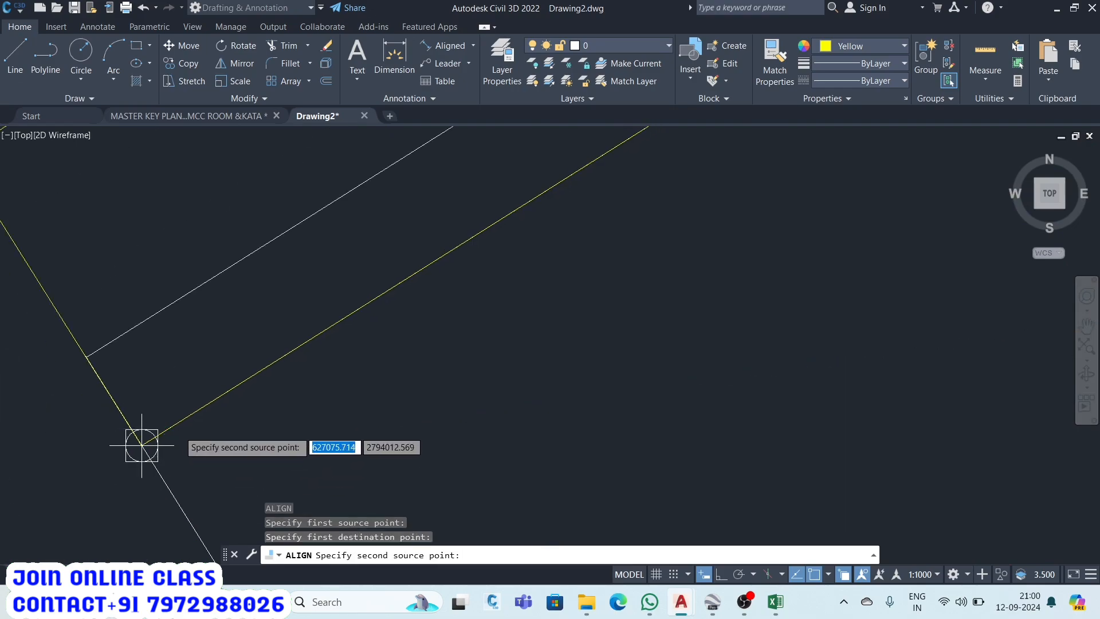
pyautogui.scroll(10, 277, 413)
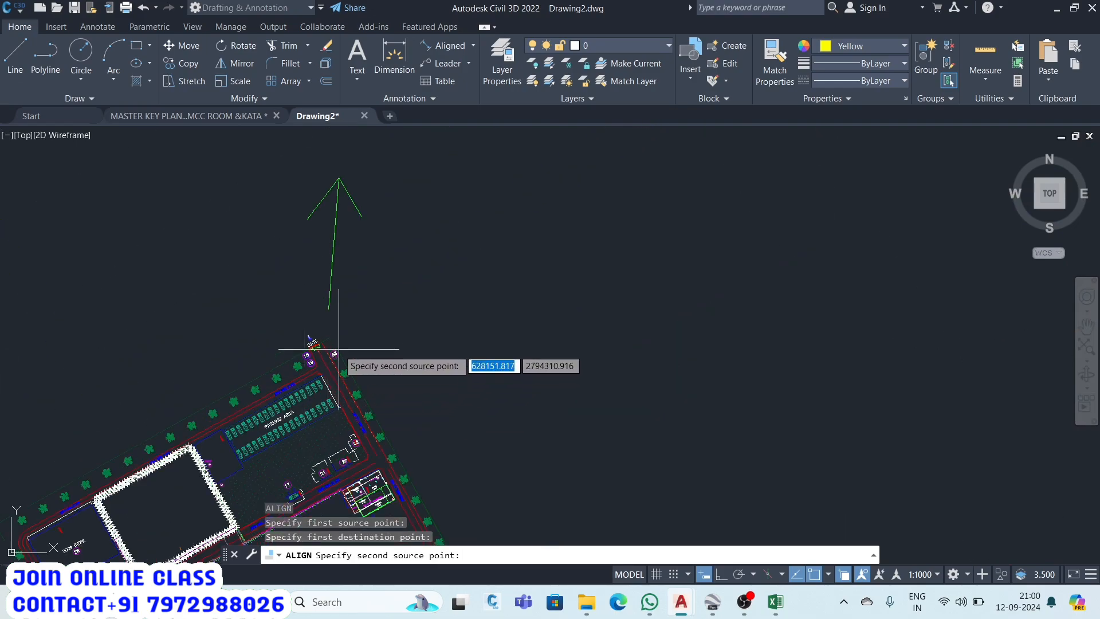
pyautogui.click(297, 292)
pyautogui.scroll(-5, 315, 380)
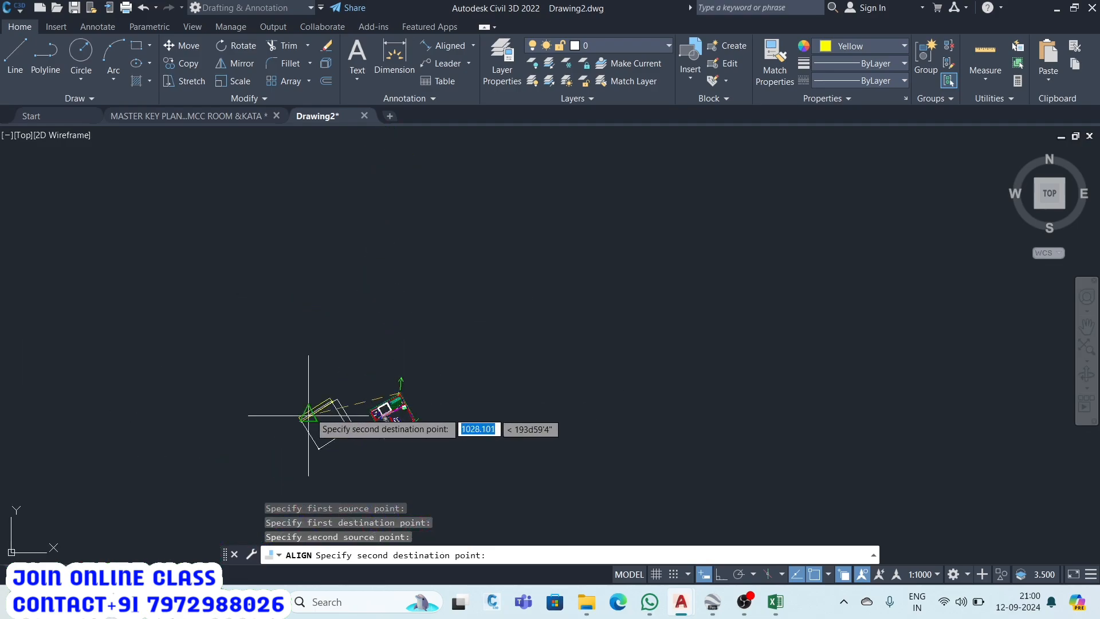
pyautogui.scroll(4, 370, 378)
pyautogui.scroll(8, 437, 368)
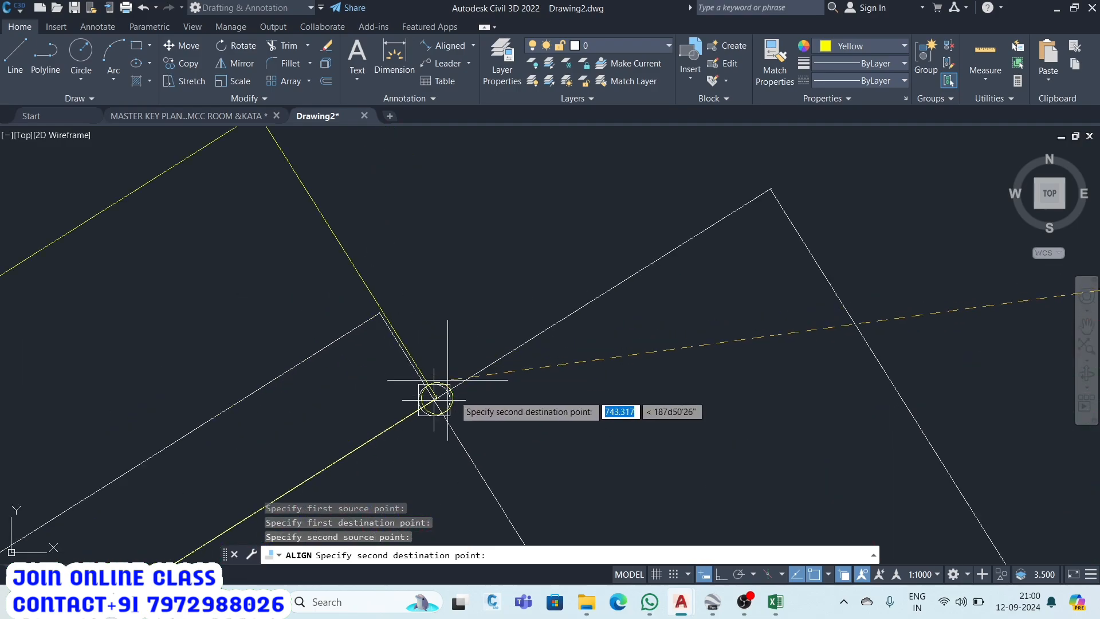
pyautogui.scroll(4, 355, 367)
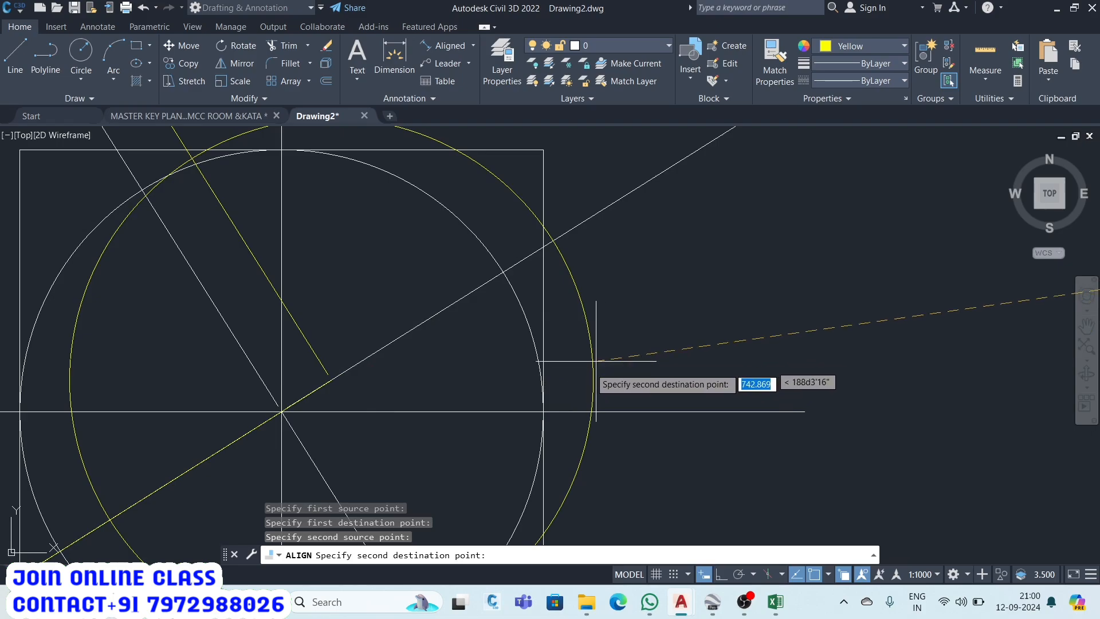
pyautogui.click(332, 379)
pyautogui.scroll(-4, 319, 369)
pyautogui.scroll(5, 344, 373)
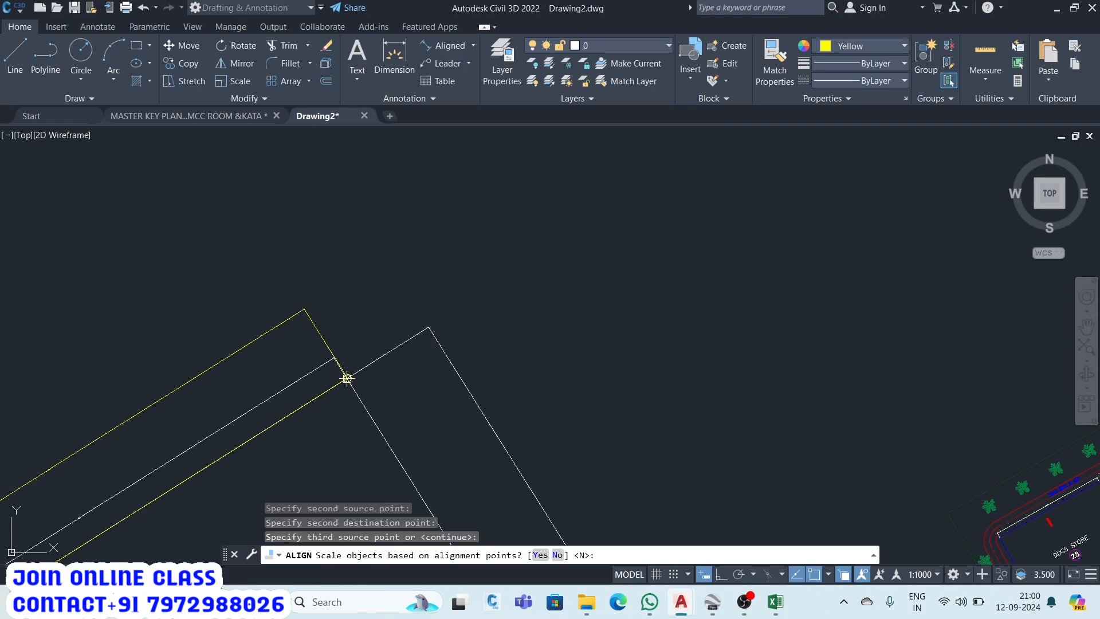
pyautogui.write('Y')
pyautogui.press('Return')
# Label the key plan's east corner with IDD coordinates, picking the green leader's arrow tip and placing the text near the existing coordinate label.
pyautogui.scroll(-6, 347, 379)
pyautogui.scroll(9, 381, 320)
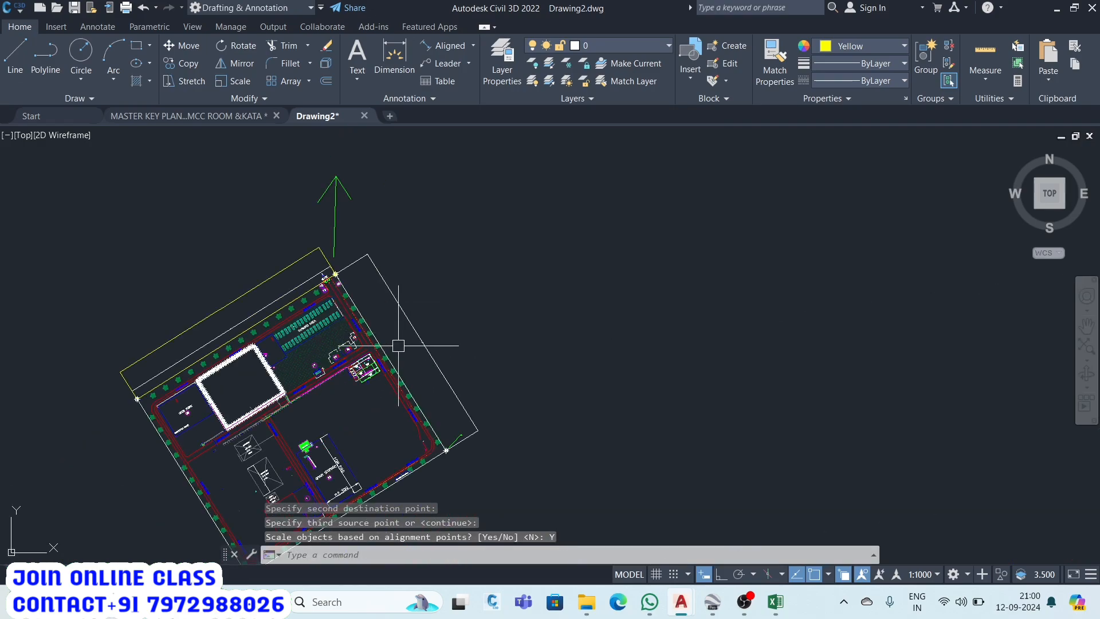
pyautogui.scroll(4, 543, 424)
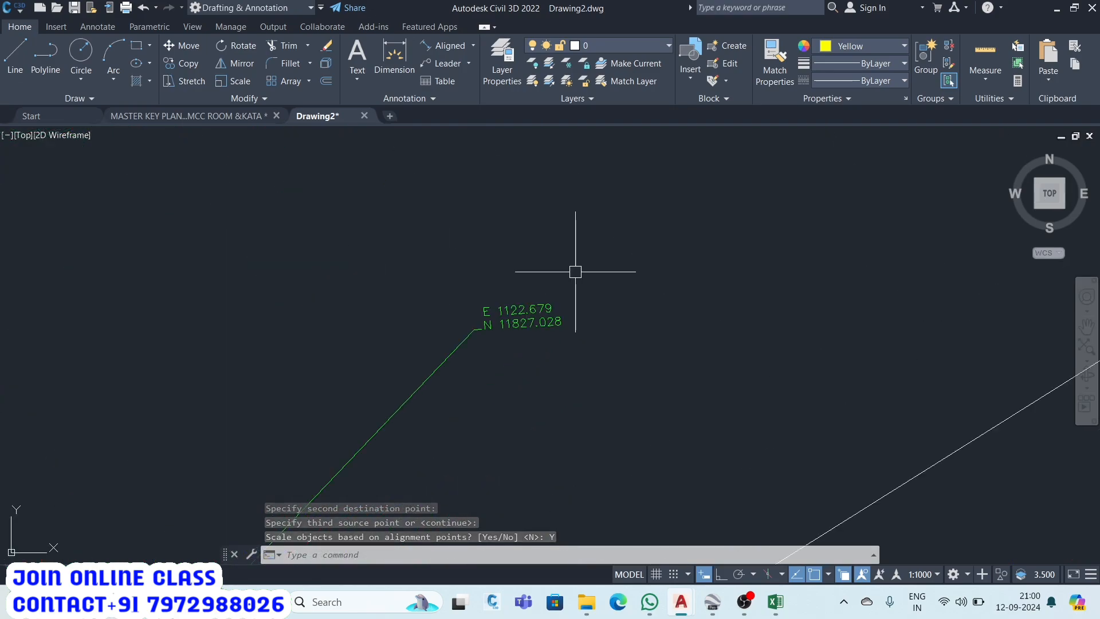
pyautogui.scroll(5, 604, 284)
pyautogui.scroll(-7, 569, 290)
pyautogui.scroll(2, 508, 300)
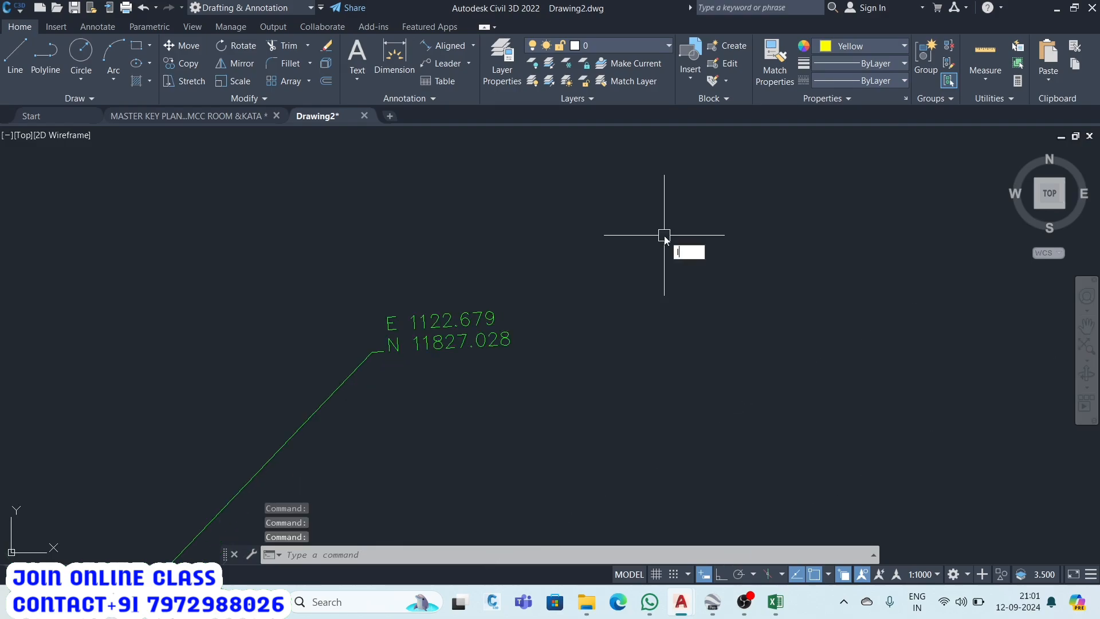
pyautogui.write('IDD')
pyautogui.press('Return')
pyautogui.scroll(-5, 330, 340)
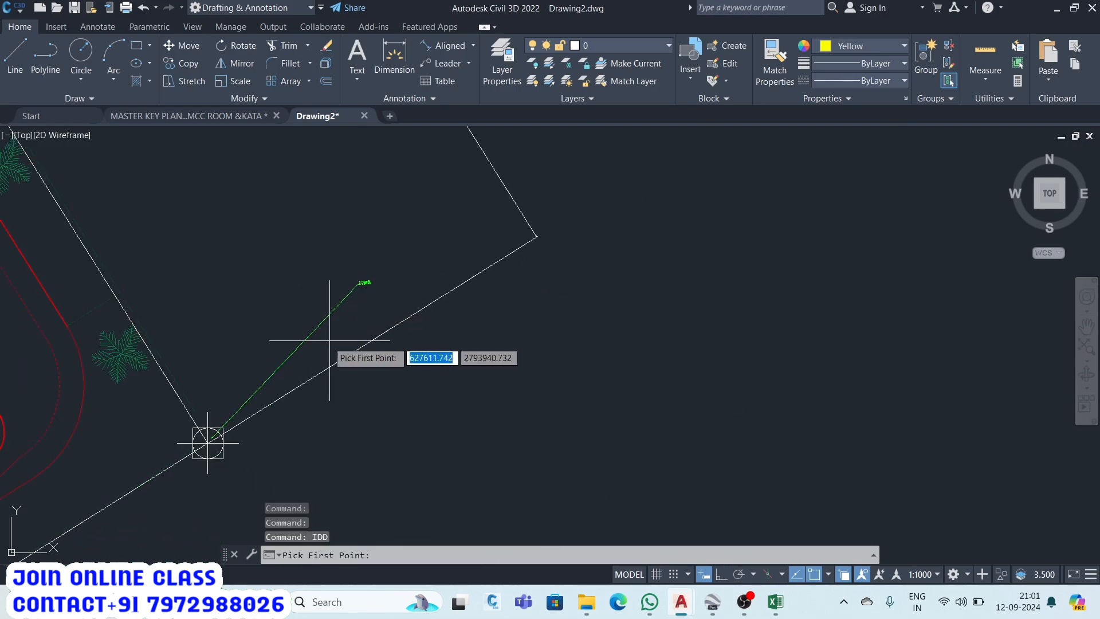
pyautogui.scroll(3, 183, 430)
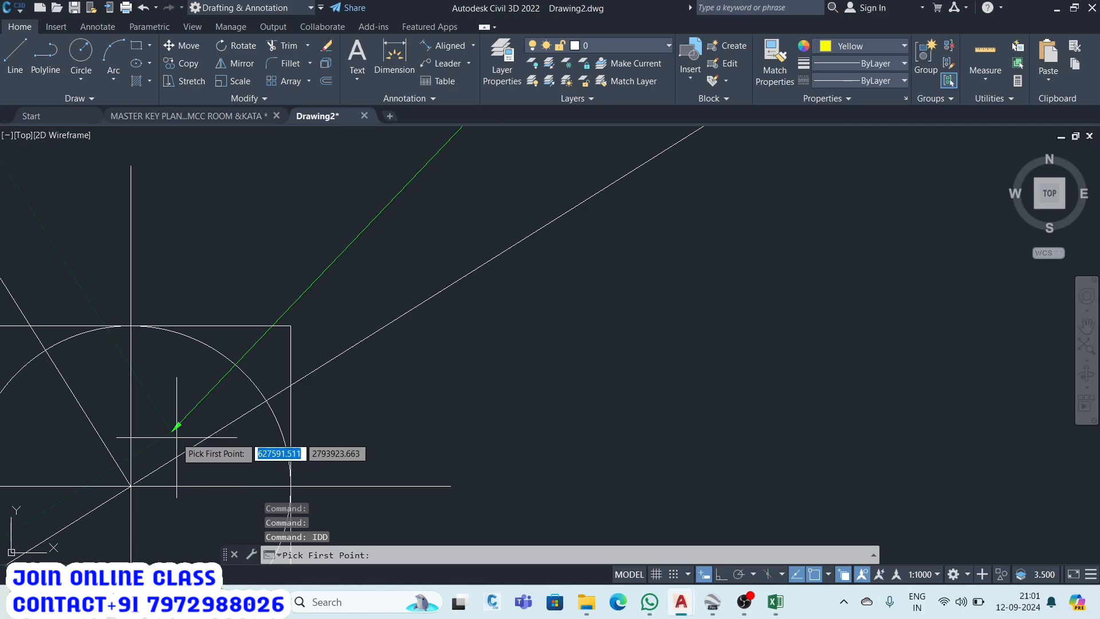
pyautogui.scroll(3, 176, 436)
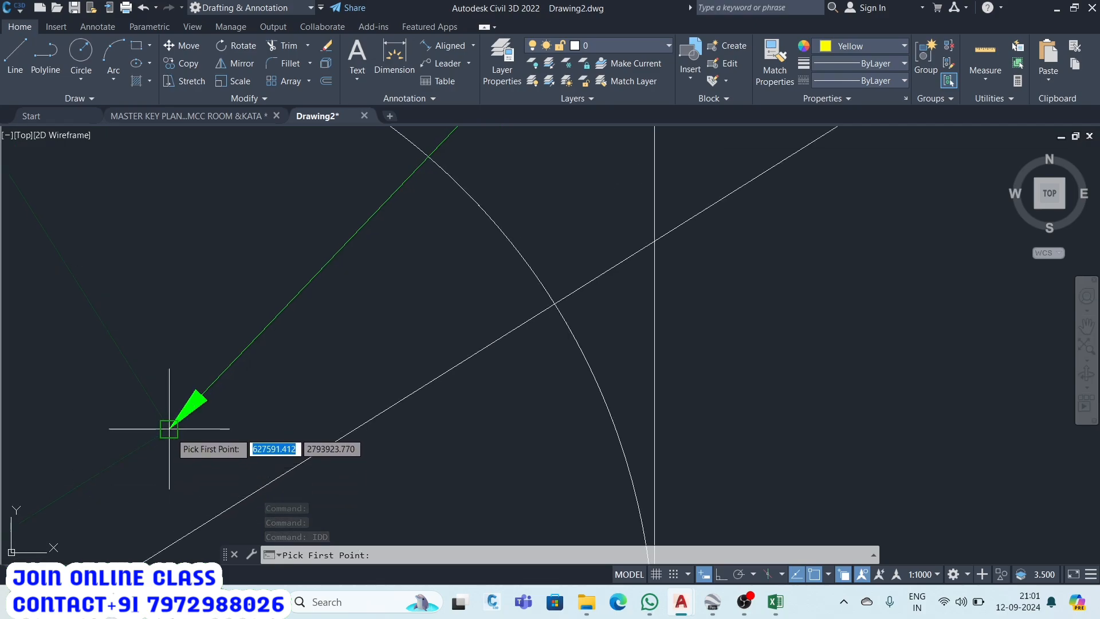
pyautogui.click(169, 428)
pyautogui.scroll(-3, 175, 434)
pyautogui.scroll(-2, 401, 401)
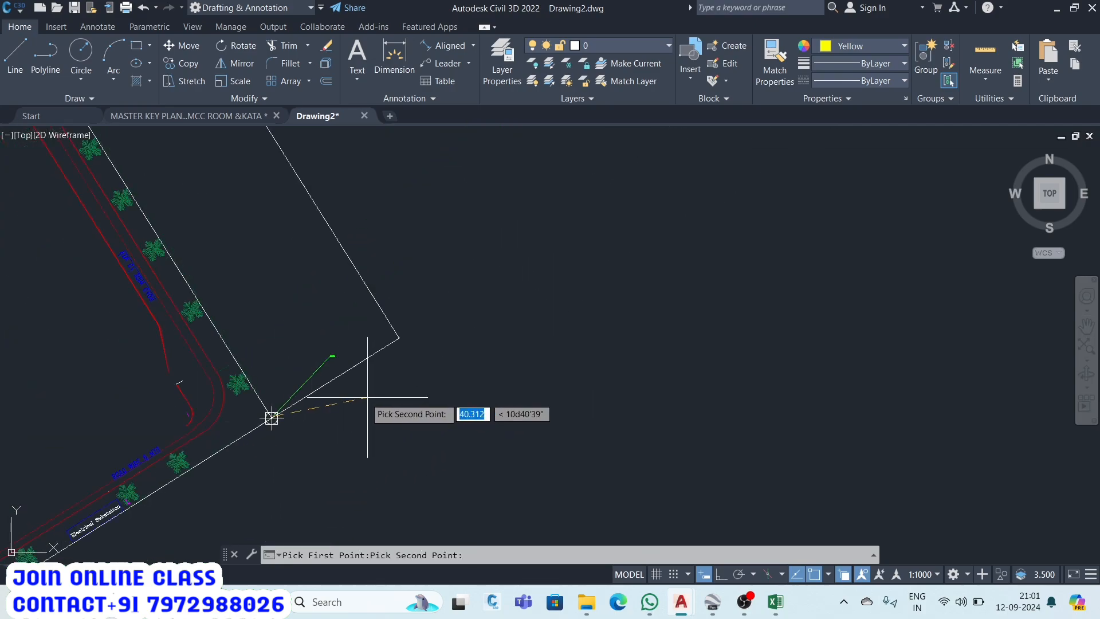
pyautogui.scroll(4, 355, 390)
pyautogui.click(285, 321)
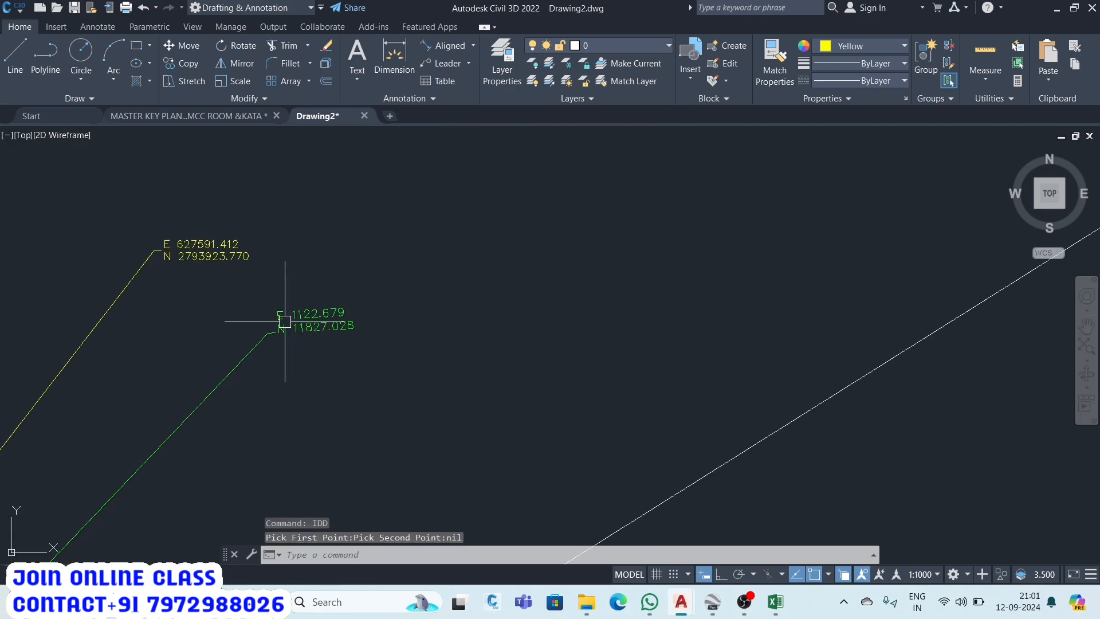
# Compare the new yellow UTM coordinate label with the key plan's original green label at the east corner.
pyautogui.scroll(4, 245, 264)
pyautogui.scroll(-3, 450, 310)
pyautogui.scroll(2, 326, 295)
pyautogui.click(393, 369)
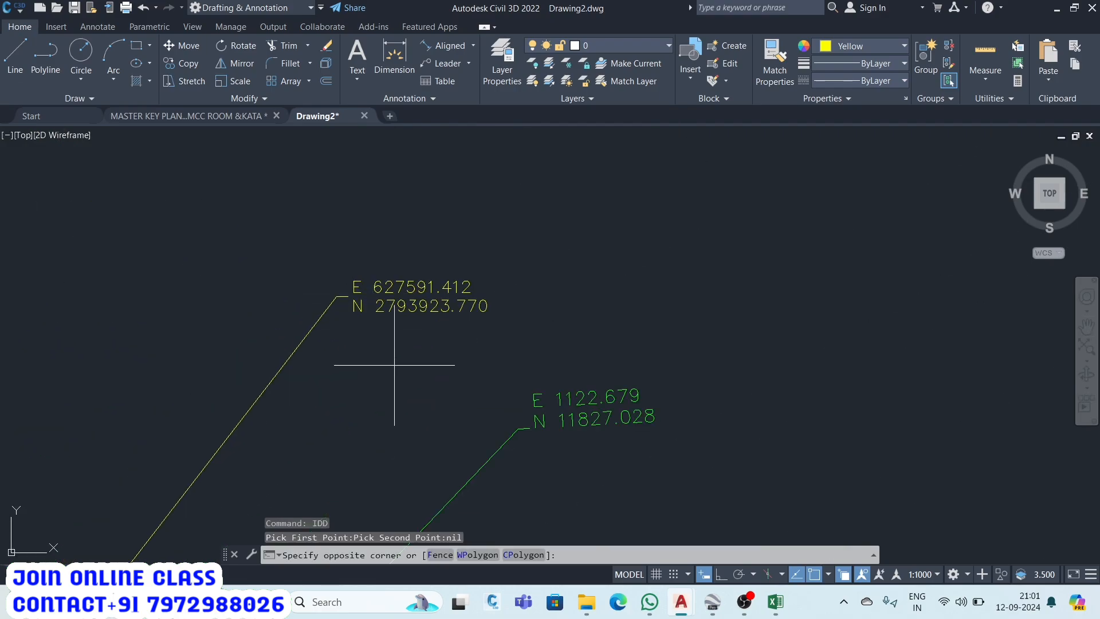
pyautogui.click(300, 268)
pyautogui.press('Escape')
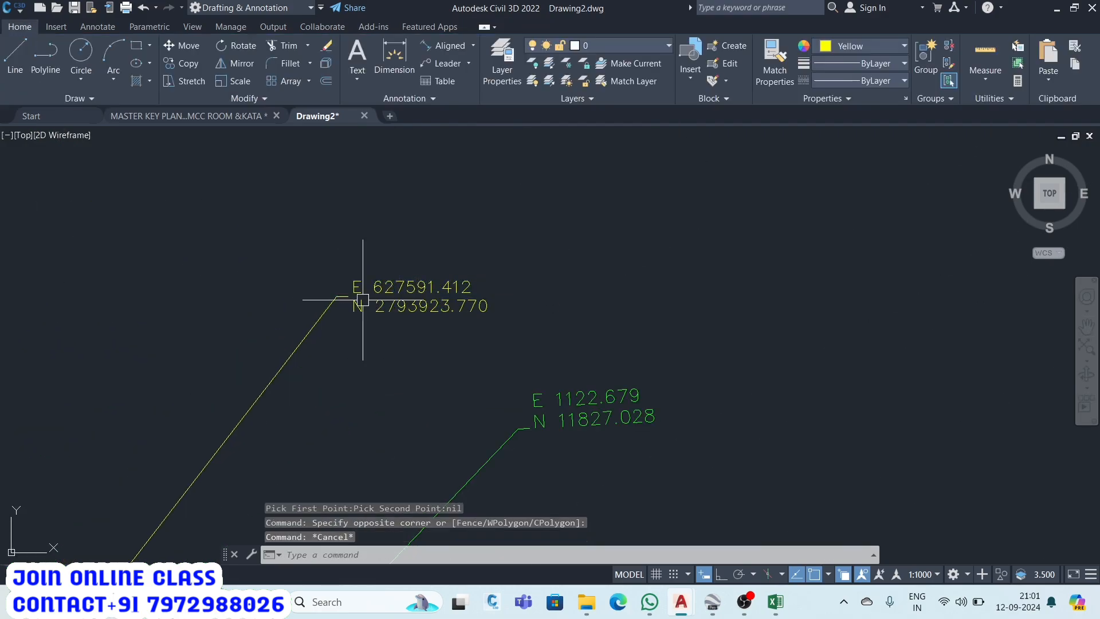
pyautogui.click(657, 456)
pyautogui.click(547, 389)
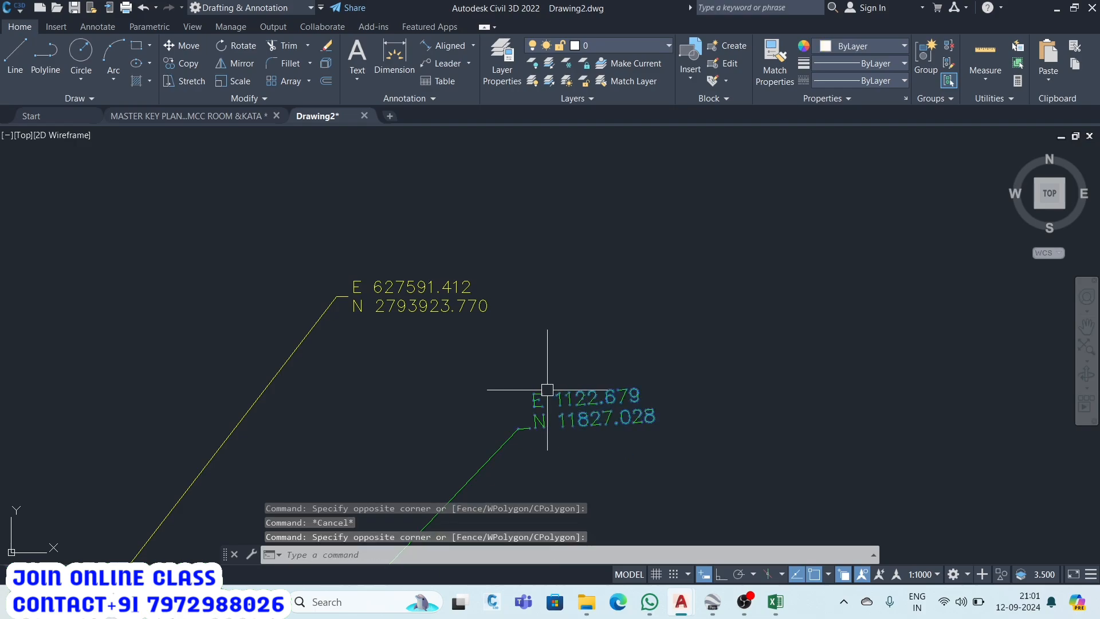
pyautogui.press('Escape')
pyautogui.scroll(4, 596, 452)
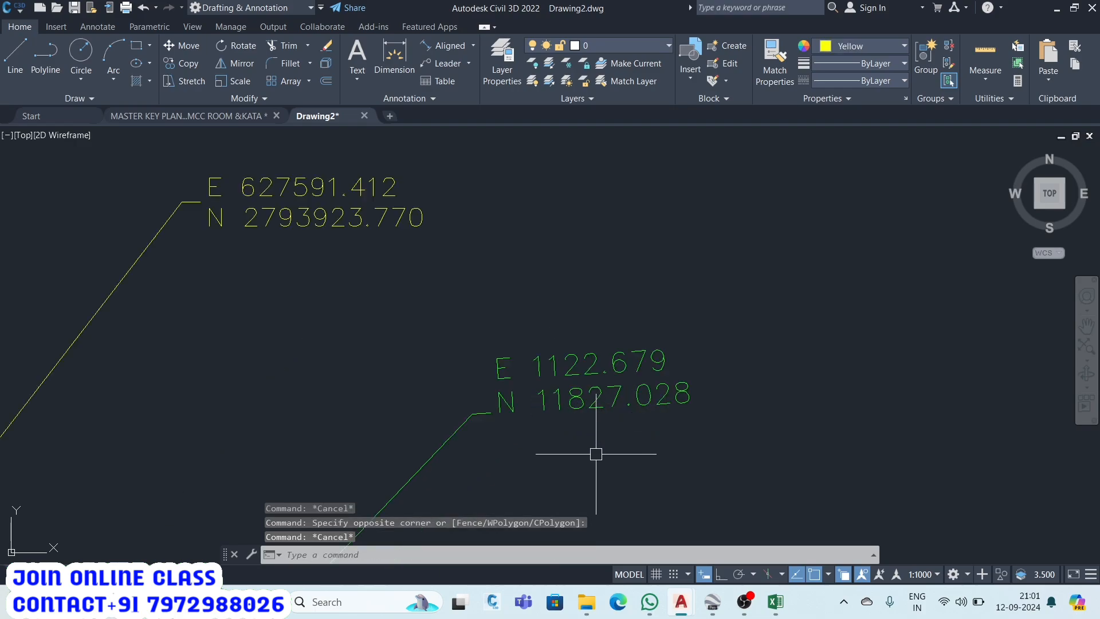
pyautogui.scroll(-5, 521, 400)
pyautogui.scroll(3, 523, 404)
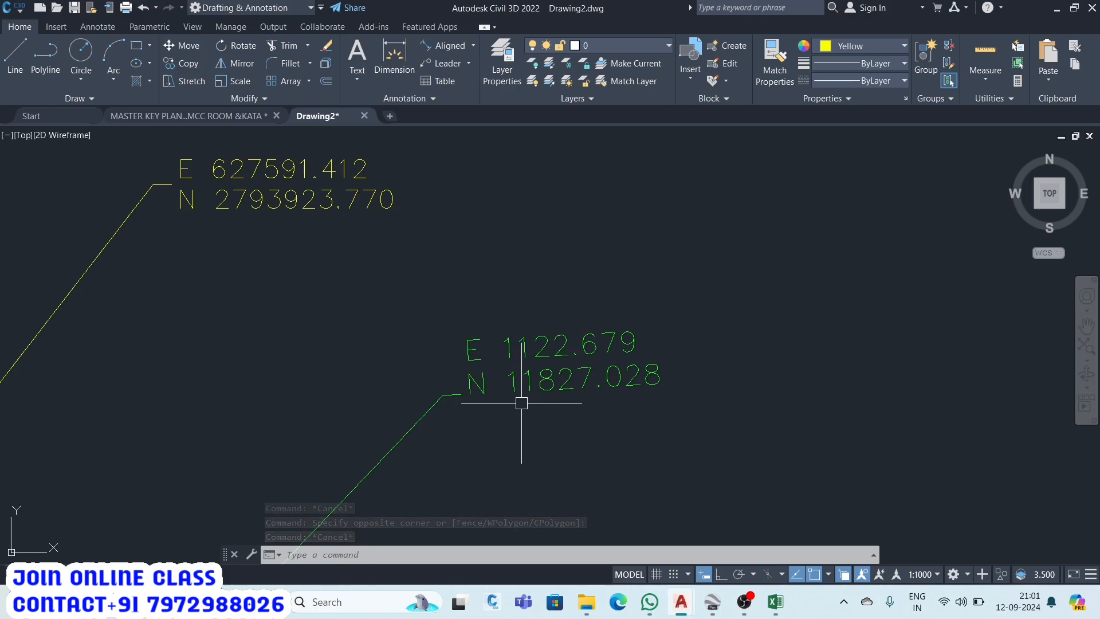
pyautogui.scroll(-5, 523, 396)
pyautogui.scroll(5, 498, 335)
pyautogui.scroll(-7, 500, 335)
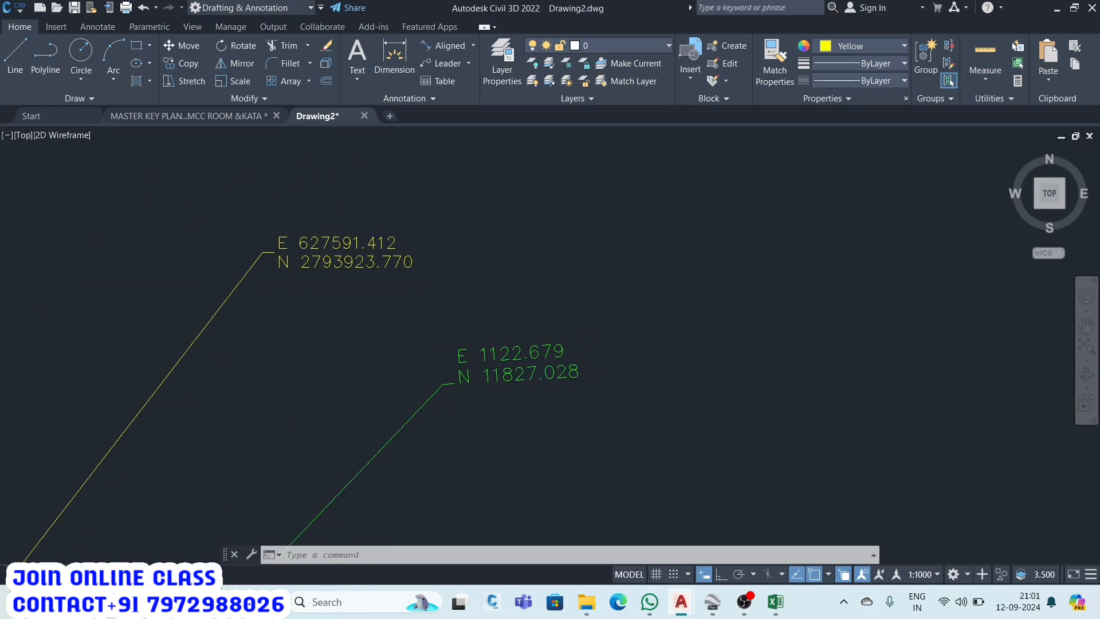
pyautogui.scroll(-2, 503, 321)
pyautogui.scroll(5, 501, 322)
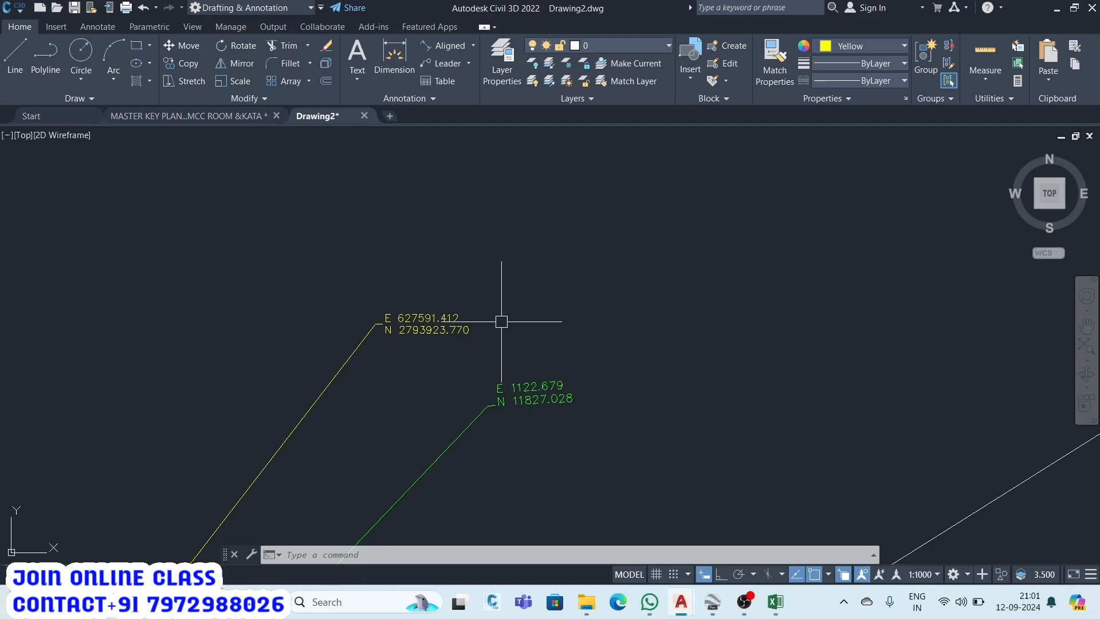
# Label a point inside the square cross-hatched building outline with IDD coordinates, at about E 627237, N 2794025, placing the text northeast of it.
pyautogui.scroll(-8, 503, 322)
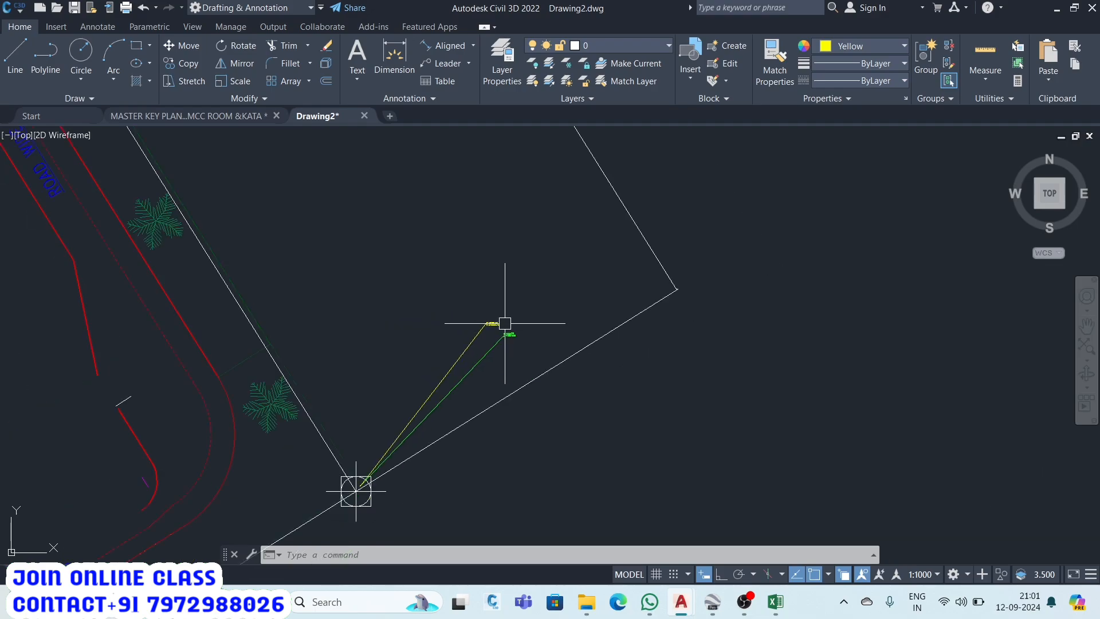
pyautogui.scroll(7, 279, 301)
pyautogui.scroll(2, 292, 321)
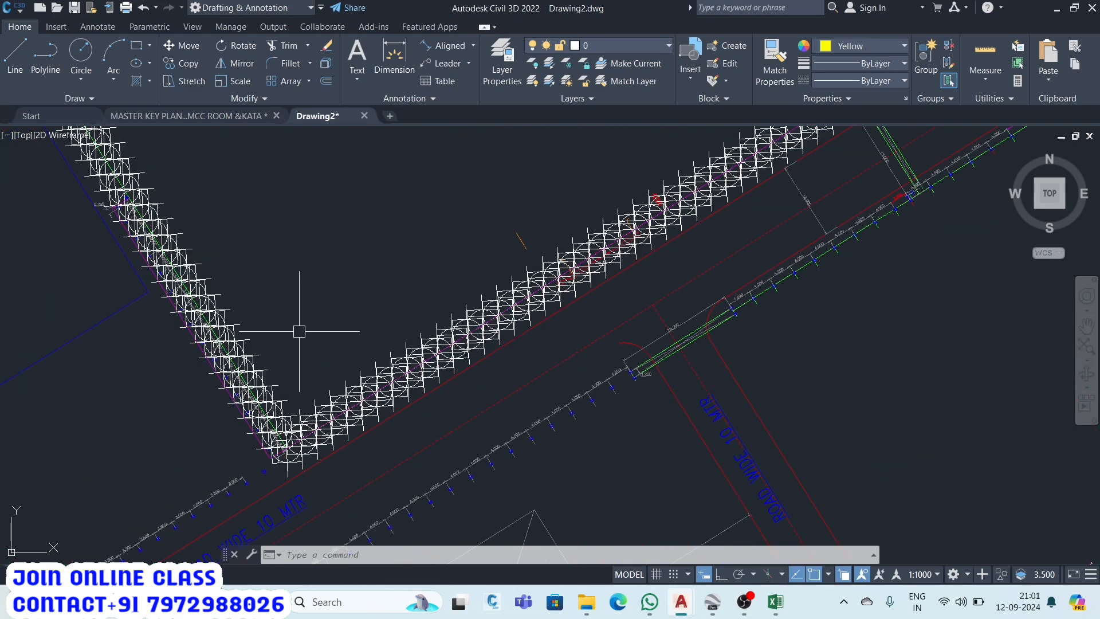
pyautogui.scroll(-5, 306, 355)
pyautogui.scroll(4, 325, 283)
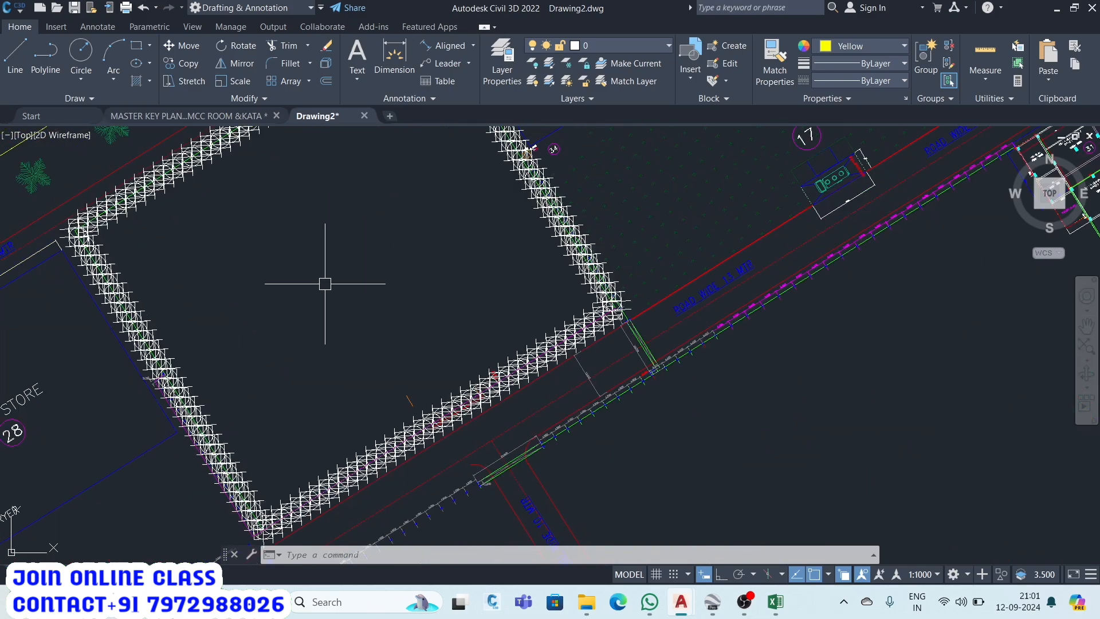
pyautogui.write('IDD')
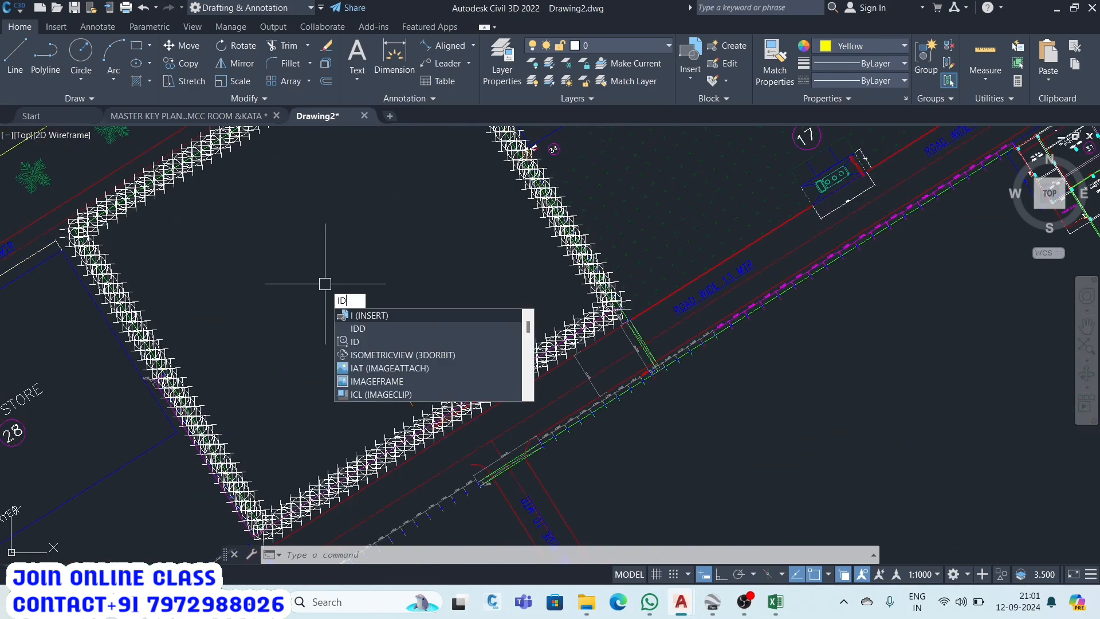
pyautogui.press('Return')
pyautogui.scroll(2, 324, 284)
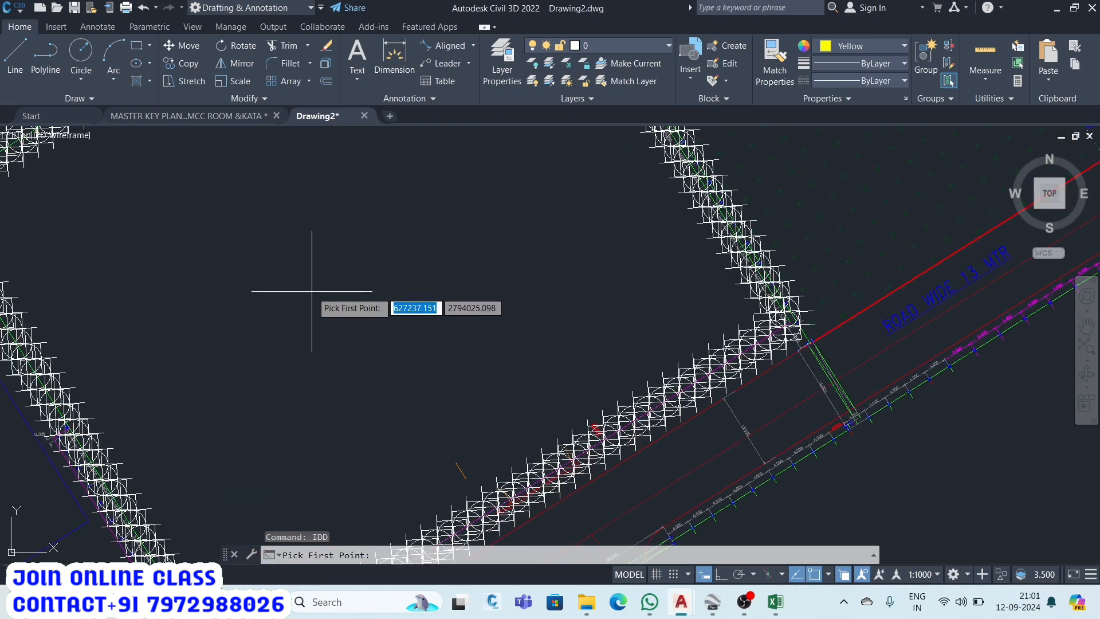
pyautogui.click(312, 291)
pyautogui.click(436, 262)
pyautogui.scroll(5, 453, 268)
pyautogui.scroll(3, 405, 232)
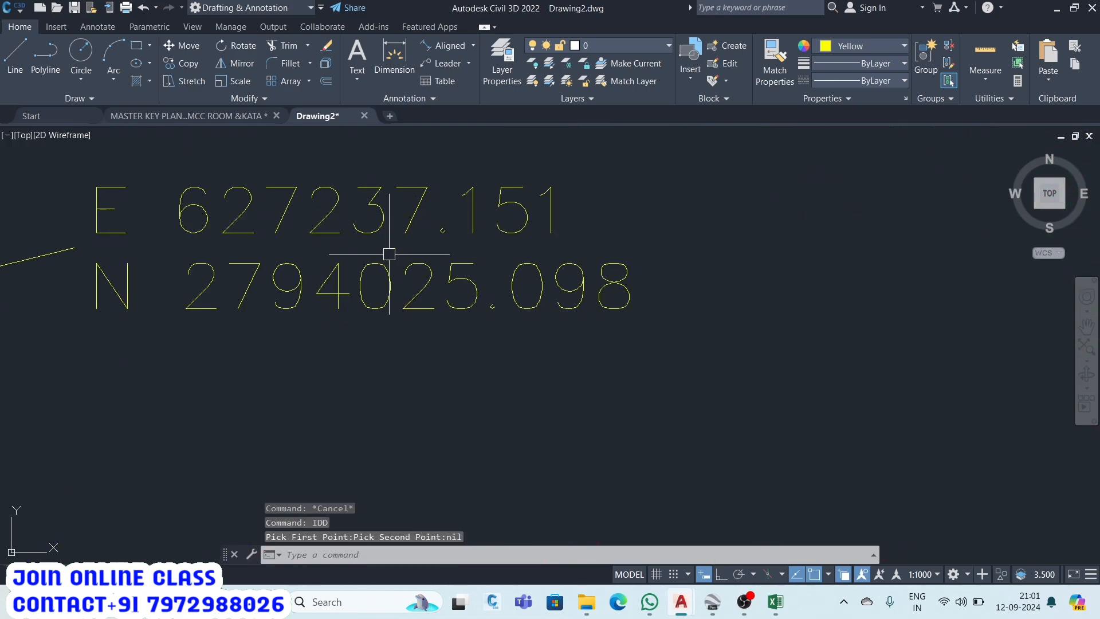
pyautogui.scroll(-8, 388, 253)
pyautogui.scroll(6, 427, 308)
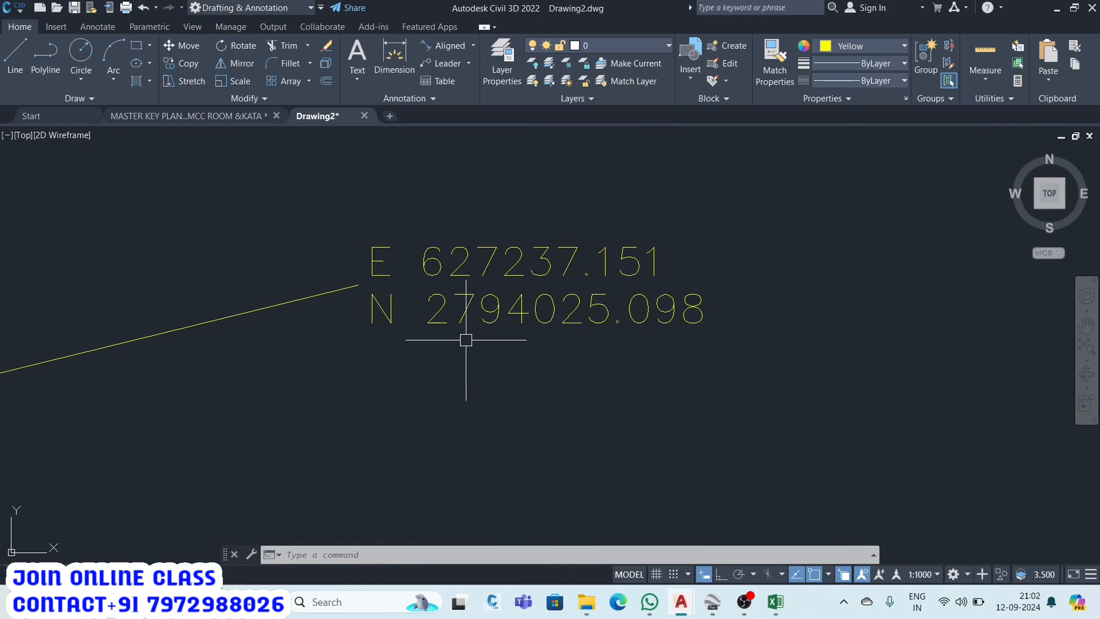
# Switch to Google Earth Pro and examine the plant site imagery and its UTM coordinates between the corner placemarks.
pyautogui.click(712, 601)
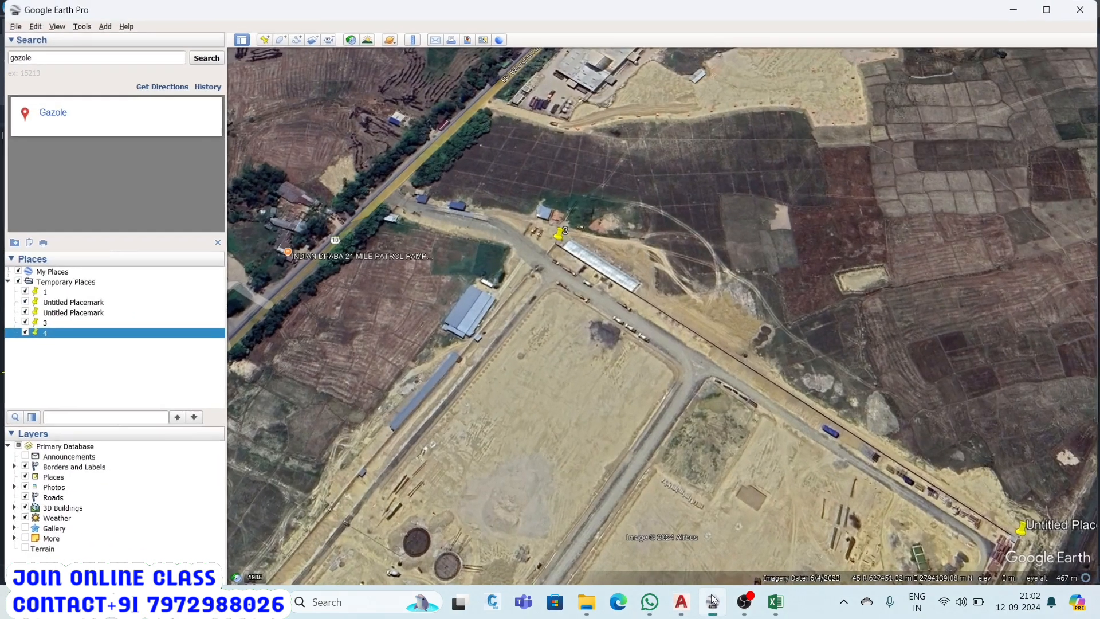
pyautogui.scroll(-3, 508, 279)
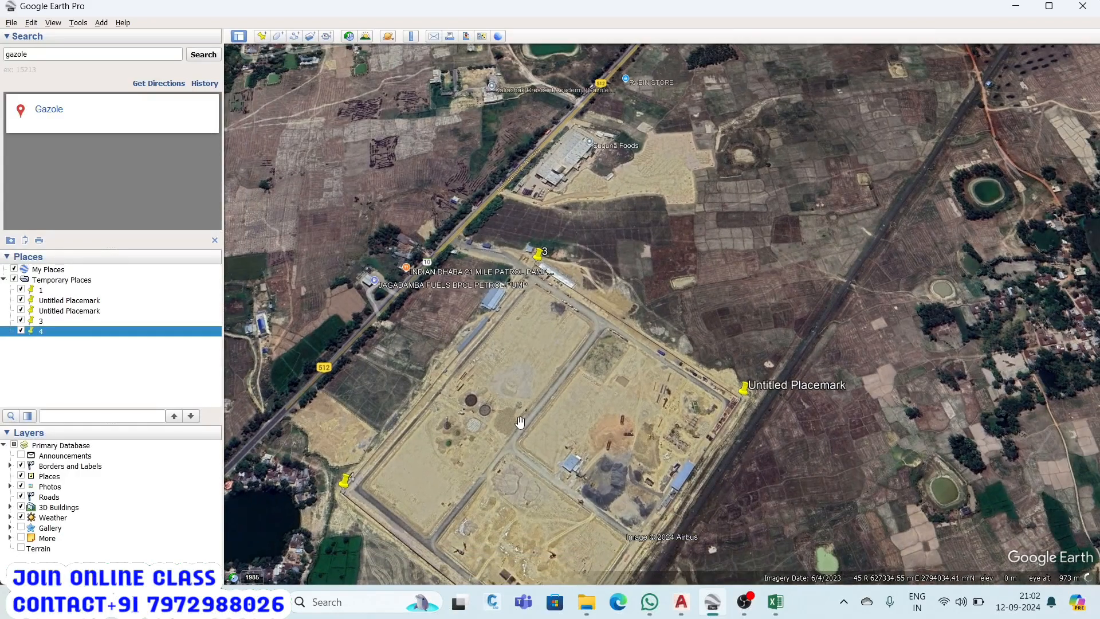
pyautogui.scroll(3, 513, 401)
pyautogui.scroll(-3, 509, 396)
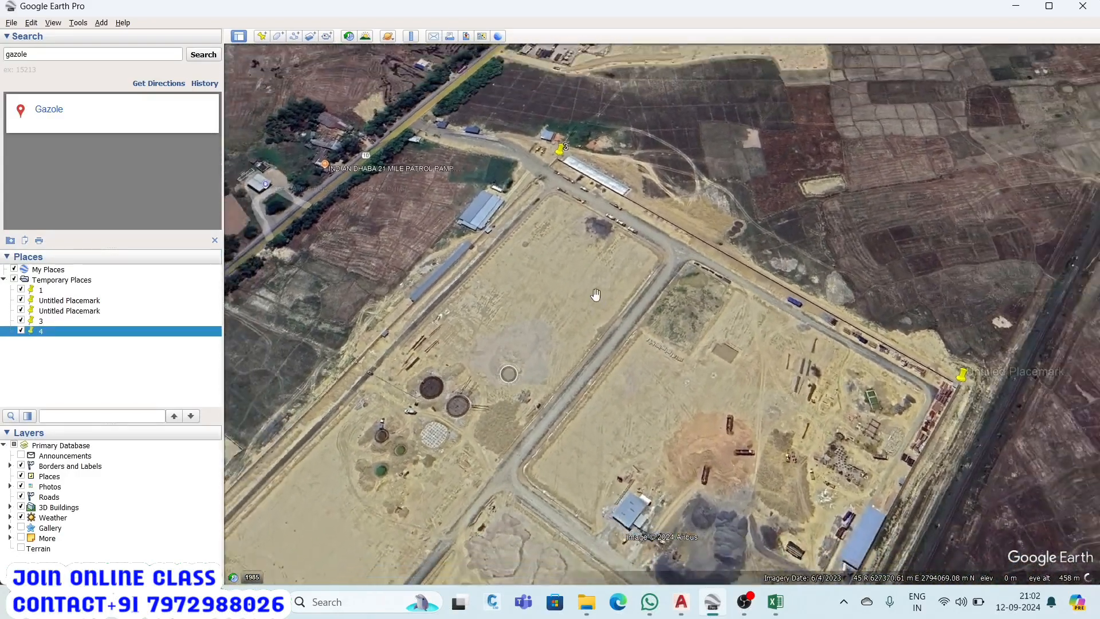
pyautogui.scroll(5, 507, 381)
pyautogui.scroll(3, 506, 381)
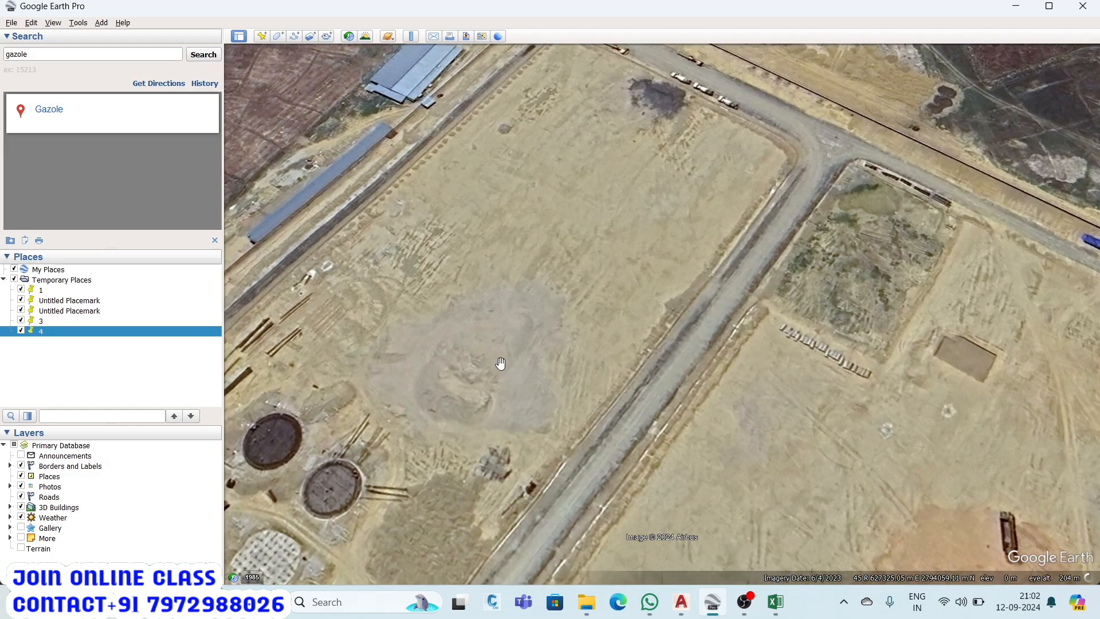
pyautogui.scroll(-4, 500, 364)
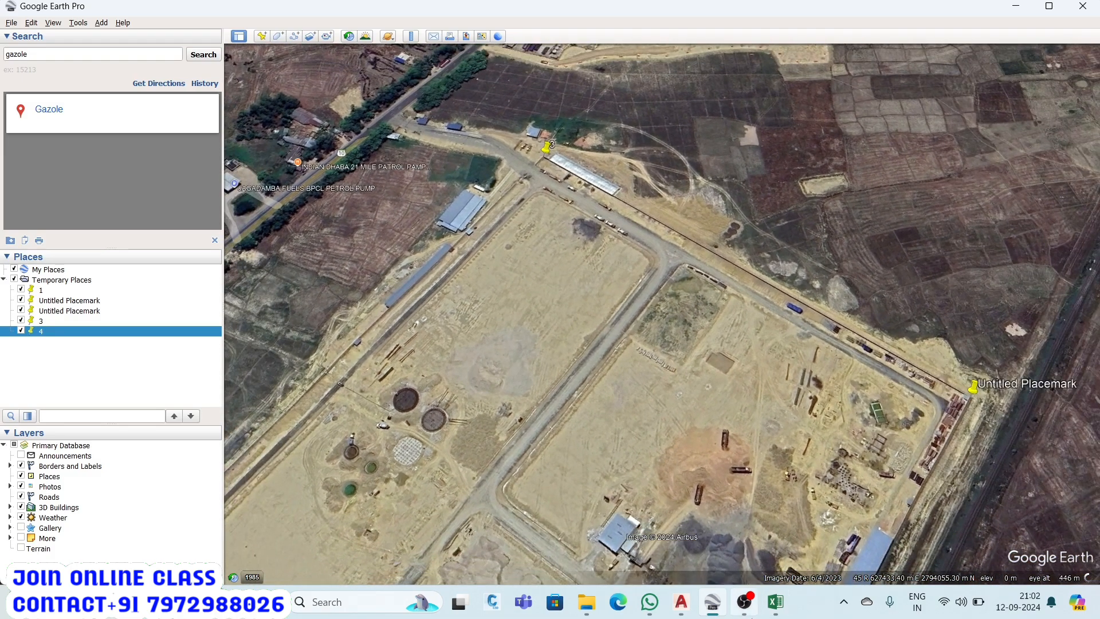
# Return to Civil 3D and view the labelled point within the square building and its surroundings.
pyautogui.moveTo(742, 594)
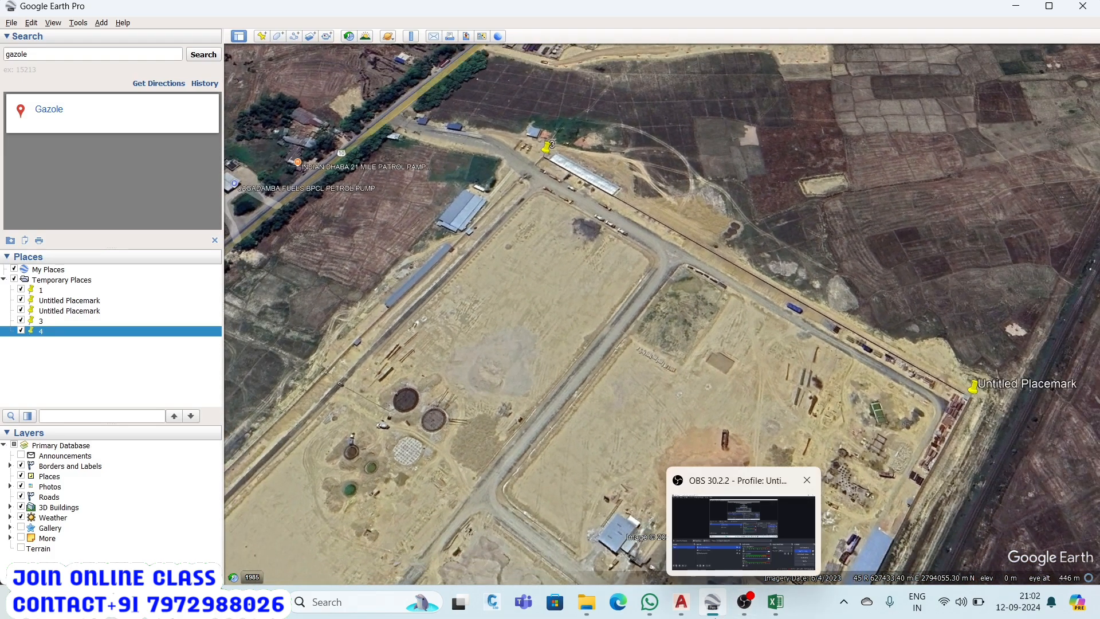
pyautogui.click(681, 602)
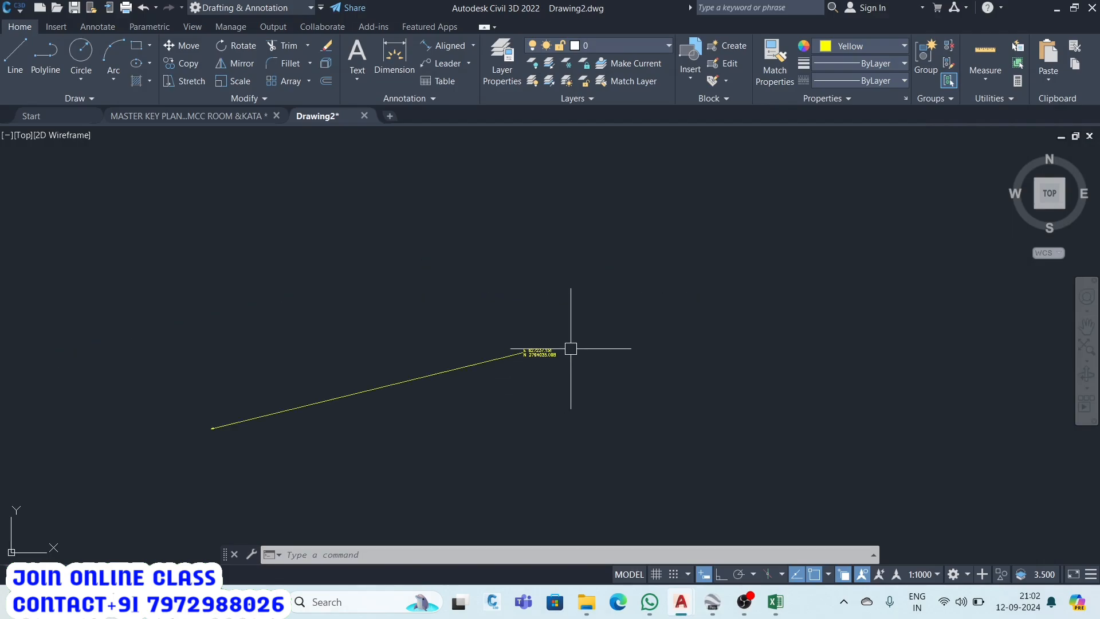
pyautogui.scroll(-10, 571, 348)
pyautogui.scroll(5, 569, 358)
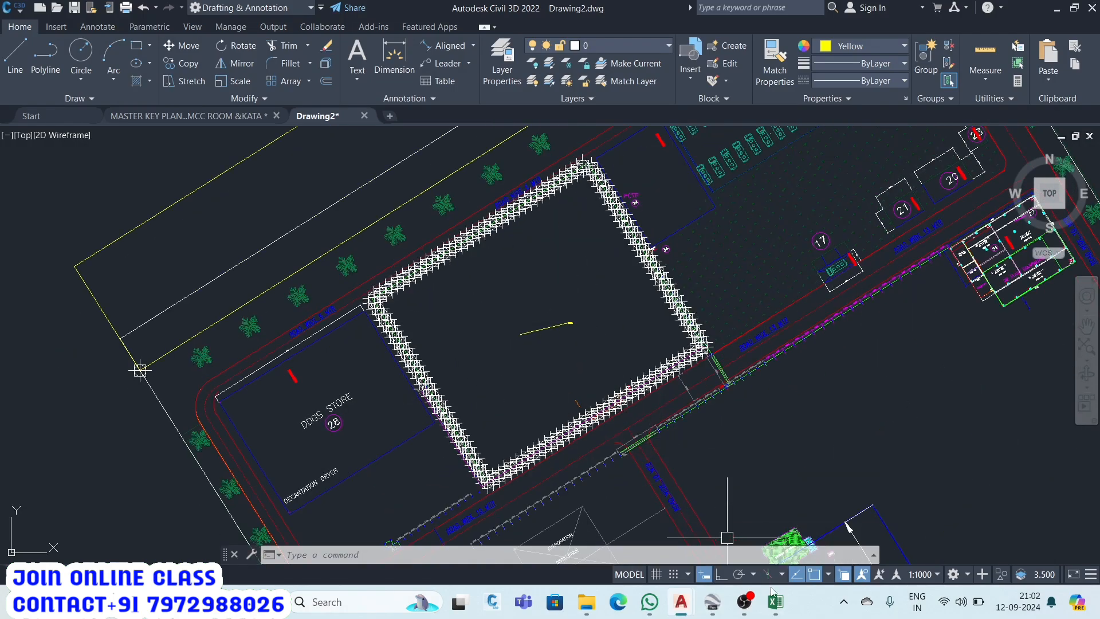
# Switch to Google Earth Pro and examine the circular tank foundations, internal roads and boundary placemarks against the plan's coordinates.
pyautogui.click(699, 572)
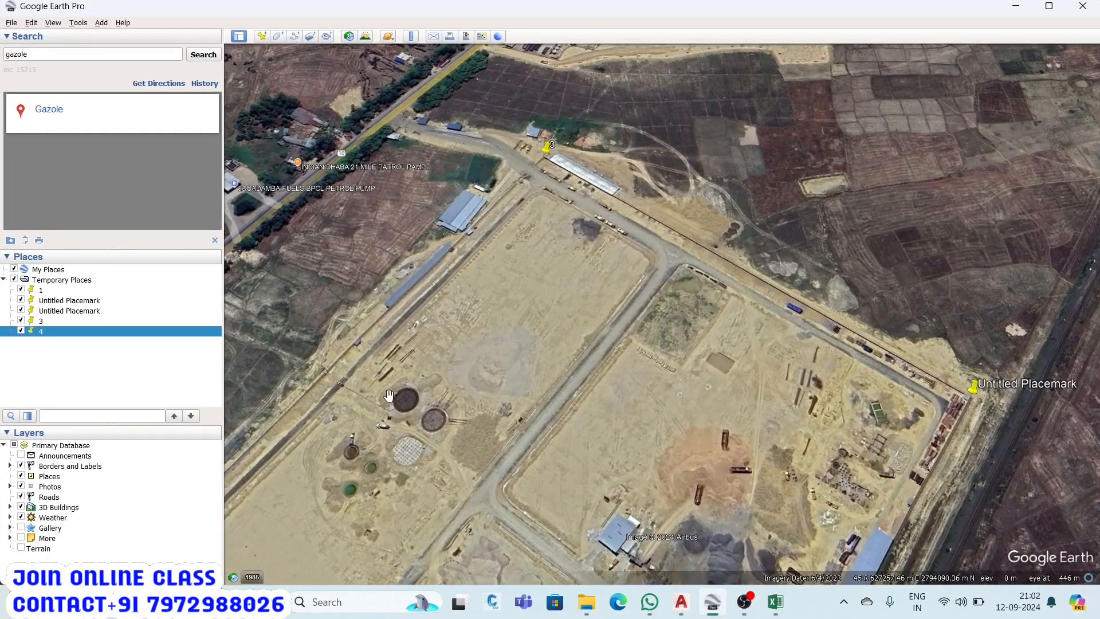
pyautogui.scroll(2, 481, 484)
pyautogui.scroll(3, 459, 452)
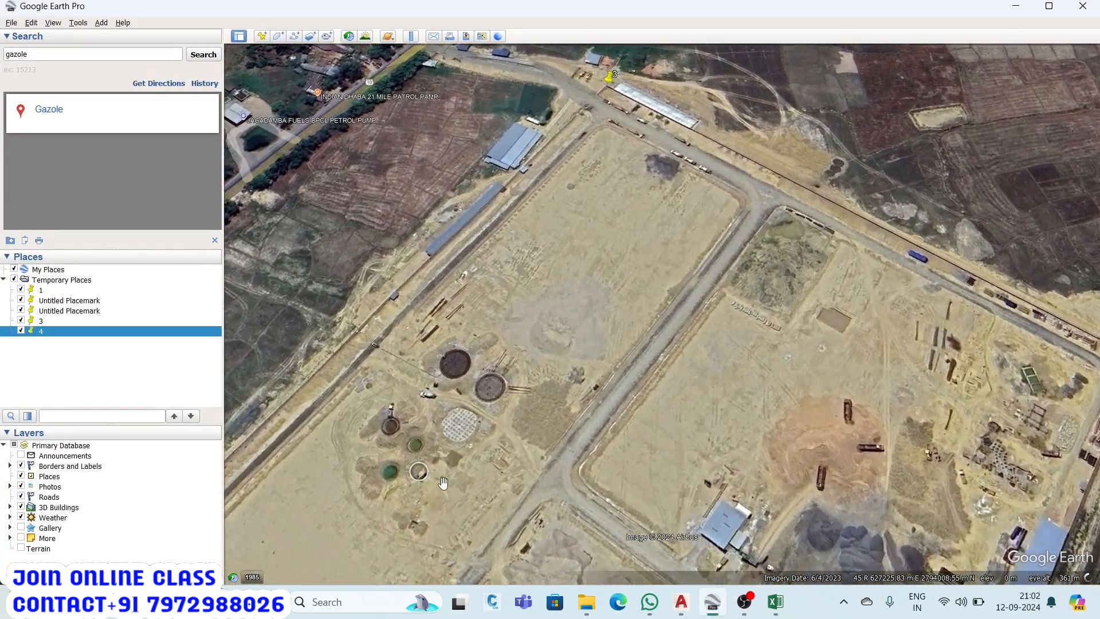
pyautogui.scroll(2, 458, 403)
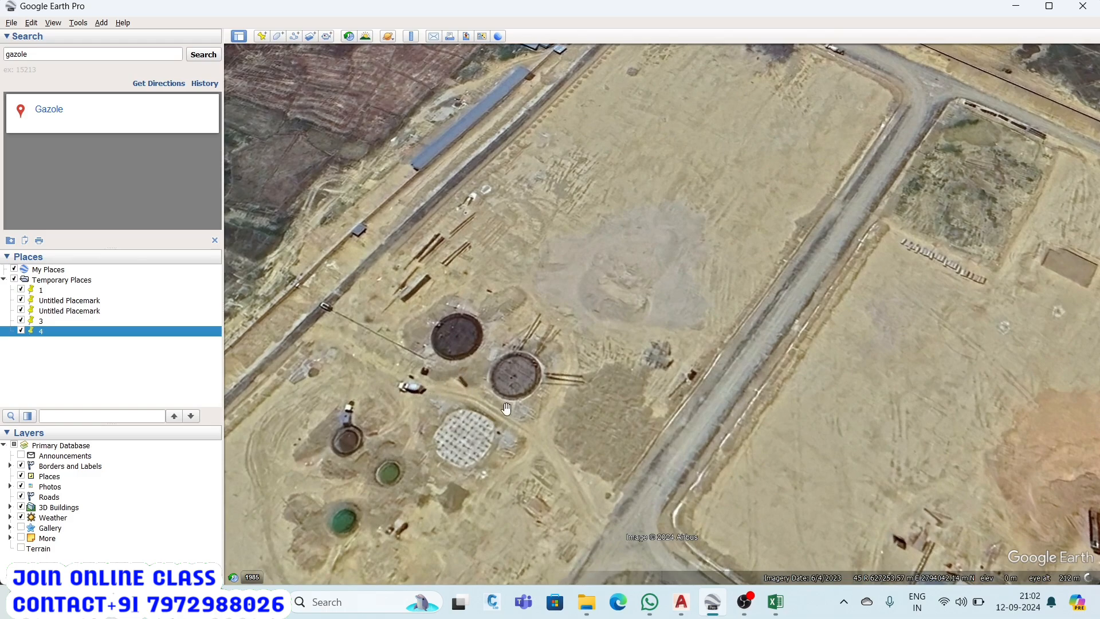
pyautogui.scroll(-3, 462, 411)
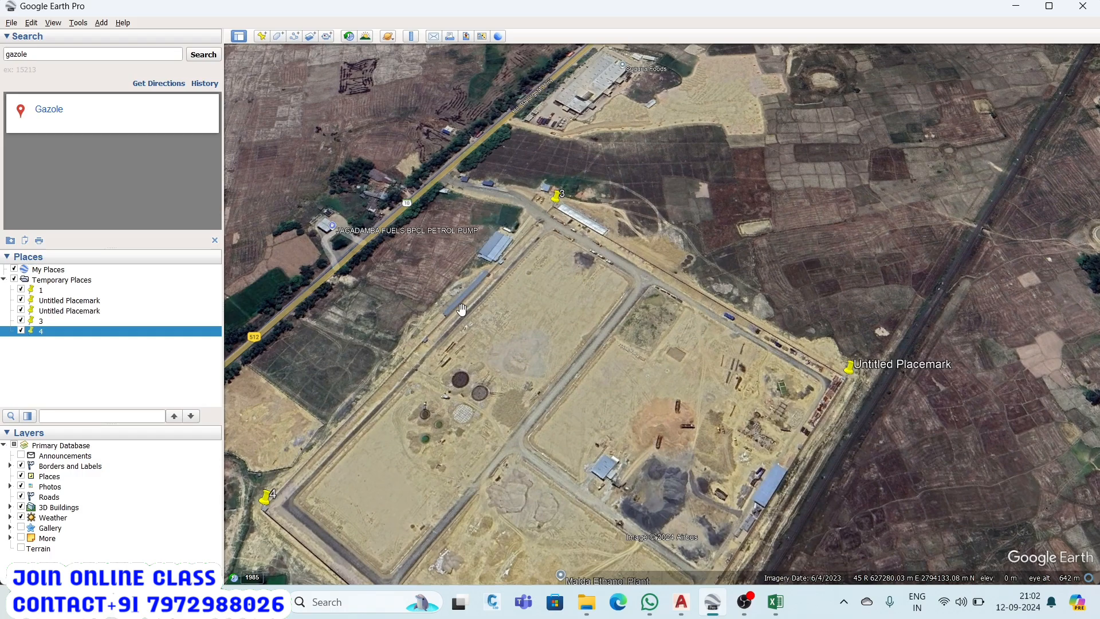
pyautogui.scroll(1, 477, 402)
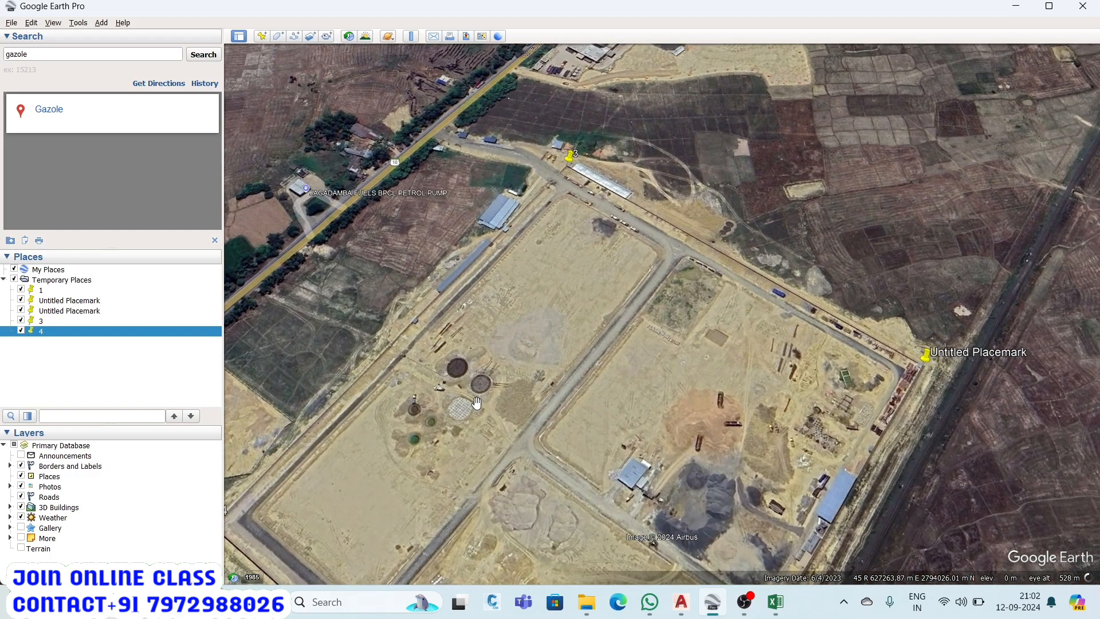
pyautogui.scroll(-3, 476, 403)
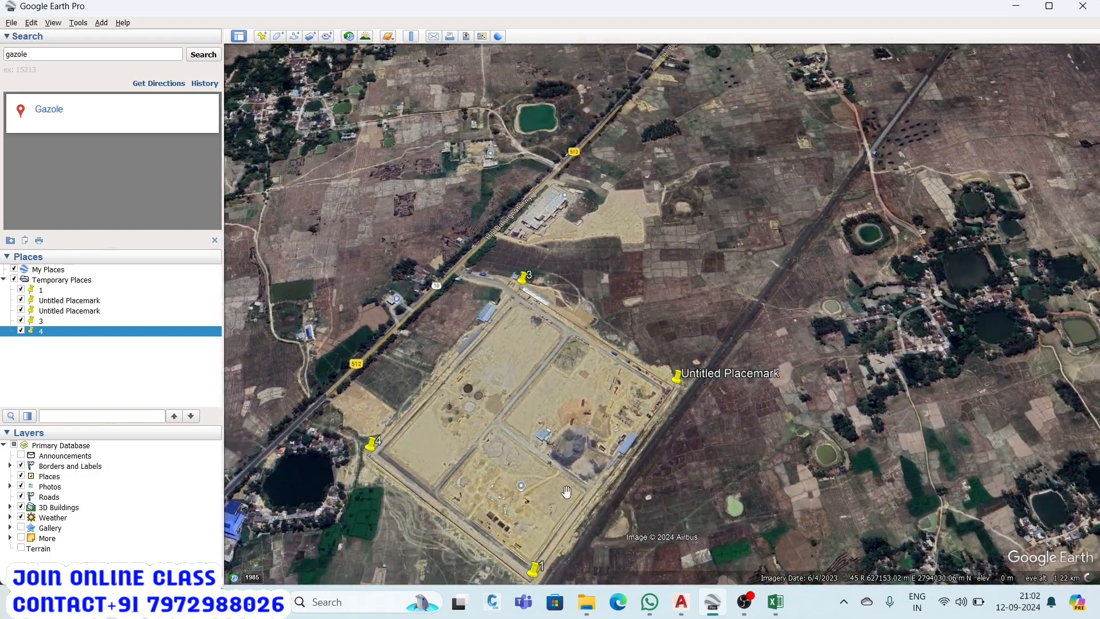
pyautogui.scroll(2, 519, 415)
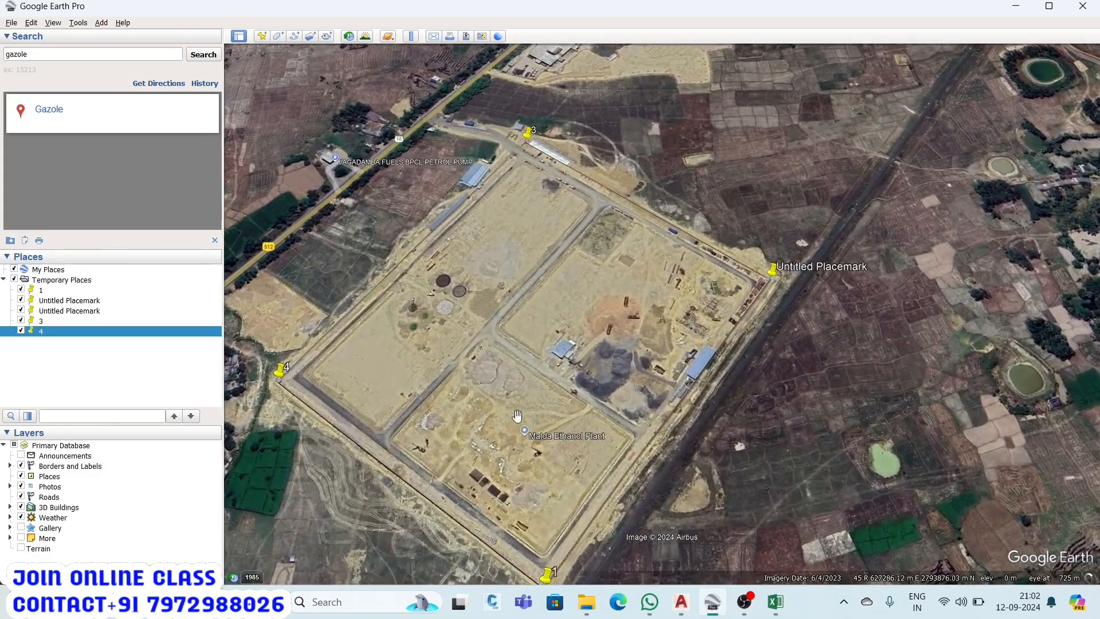
pyautogui.moveTo(758, 612)
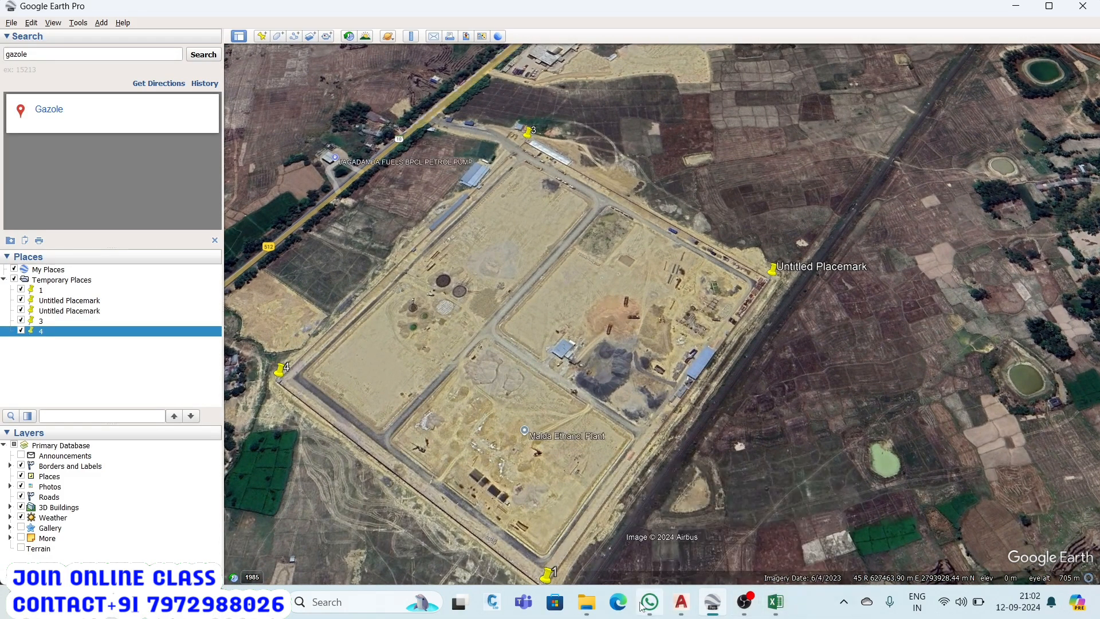
pyautogui.moveTo(650, 605)
pyautogui.scroll(2, 543, 397)
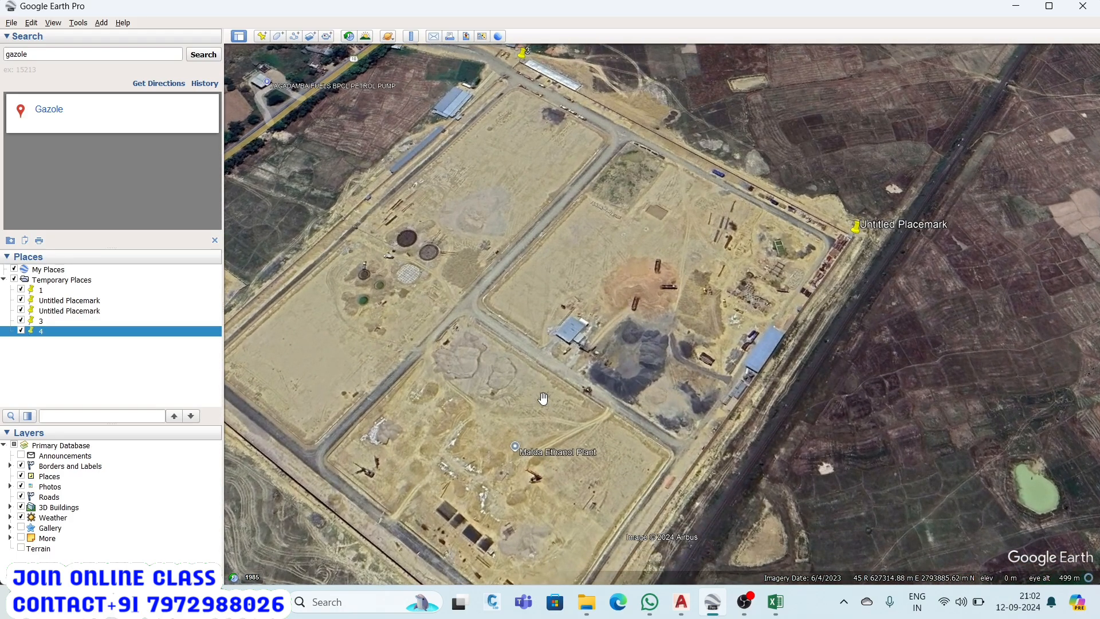
pyautogui.scroll(-2, 547, 399)
pyautogui.scroll(-2, 546, 397)
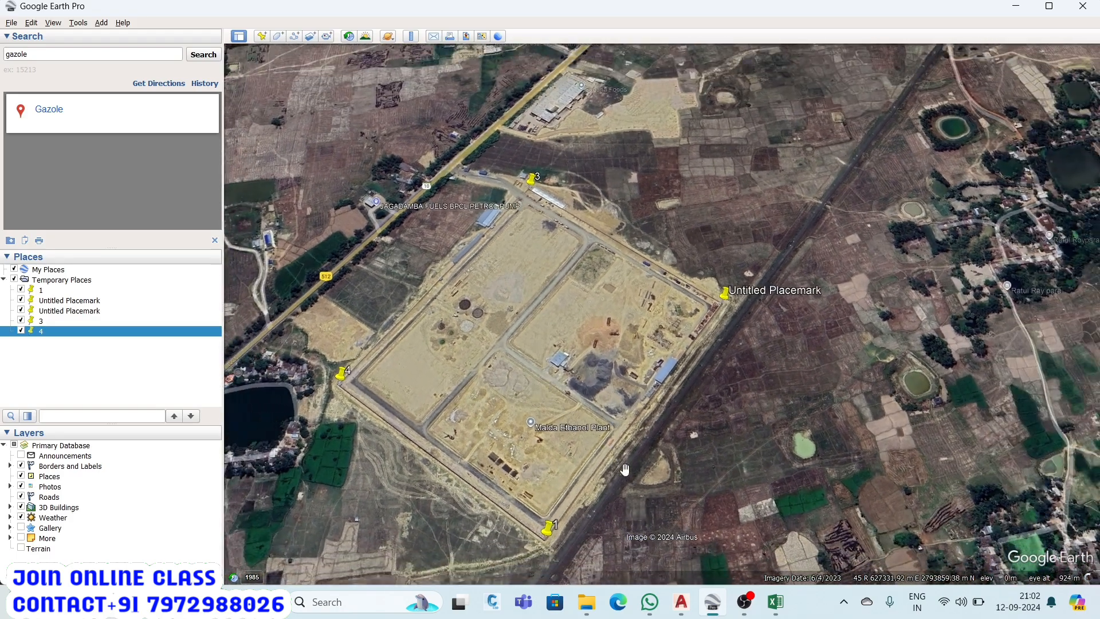
# Switch back to Drawing2.dwg in Civil 3D and review the aligned key plan, its boundary corners and the coordinate labels.
pyautogui.moveTo(691, 600)
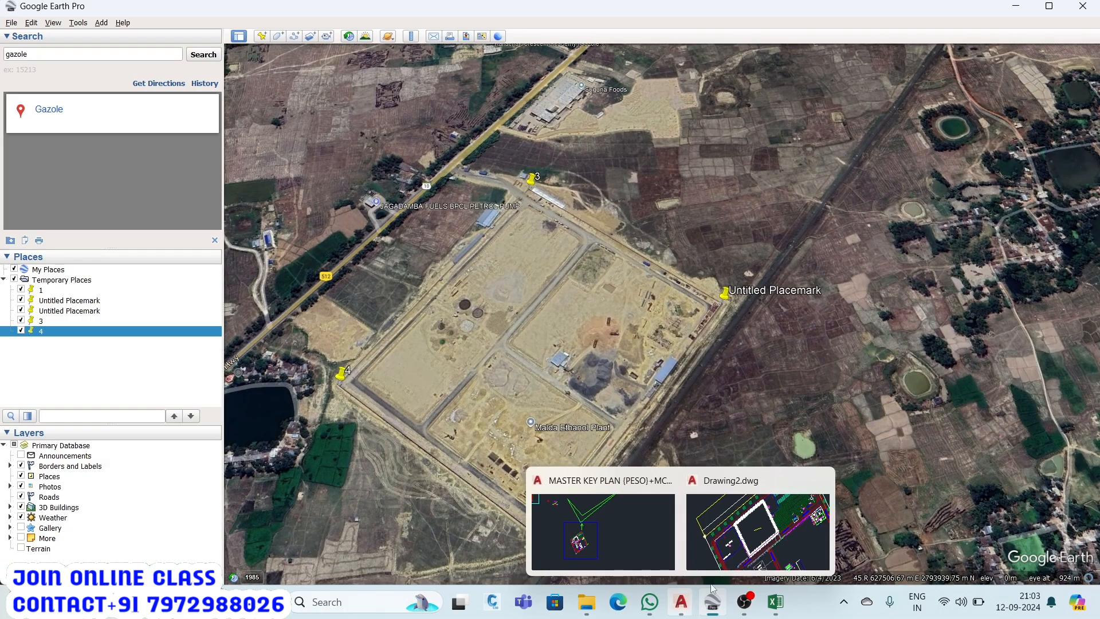
pyautogui.click(757, 532)
pyautogui.scroll(-5, 467, 332)
pyautogui.scroll(5, 92, 356)
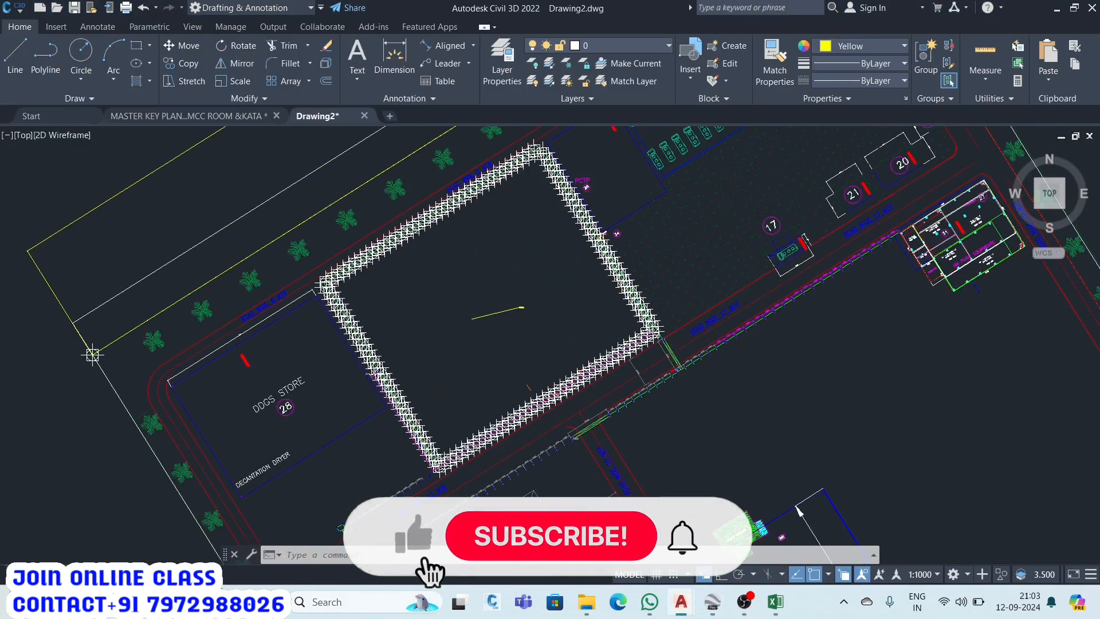
pyautogui.scroll(5, 473, 327)
pyautogui.scroll(-5, 552, 315)
pyautogui.scroll(-8, 469, 324)
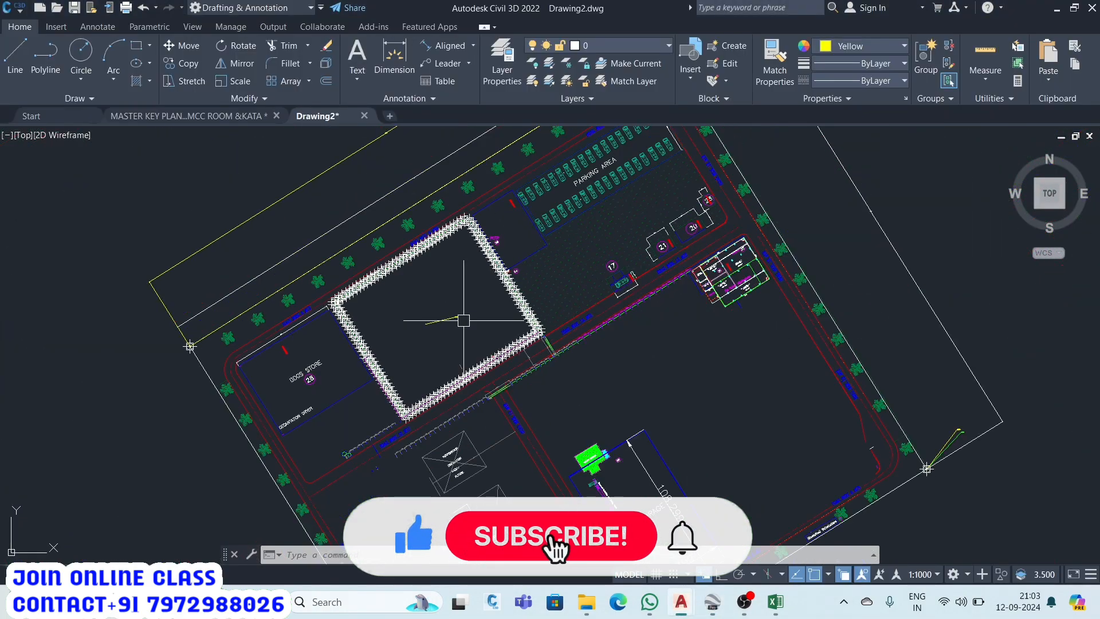
pyautogui.scroll(10, 464, 320)
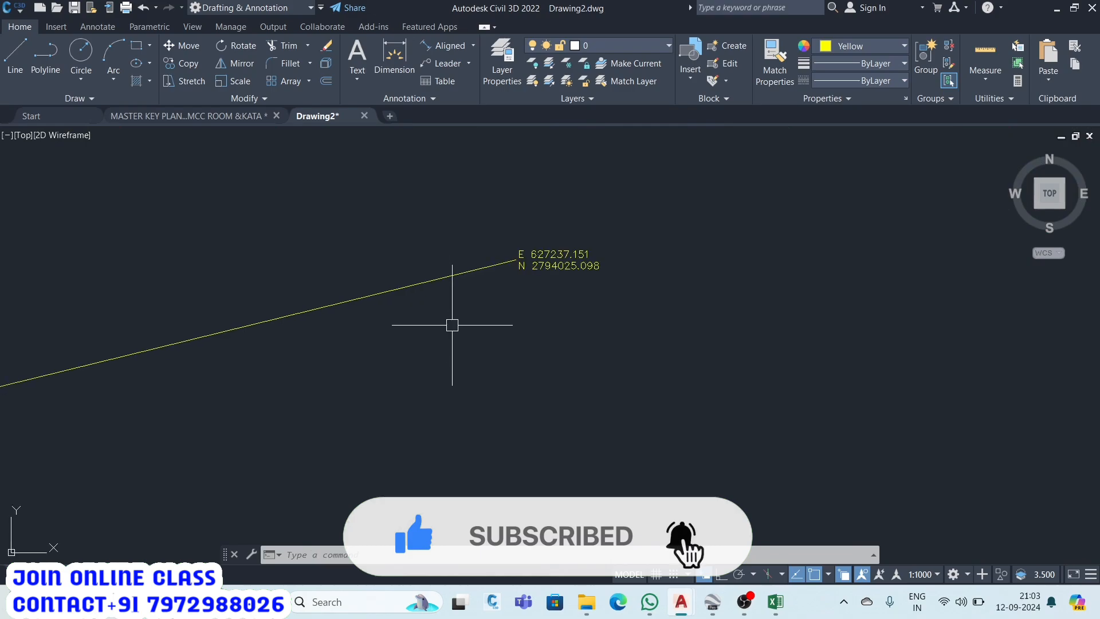
pyautogui.scroll(-10, 455, 327)
pyautogui.scroll(10, 541, 372)
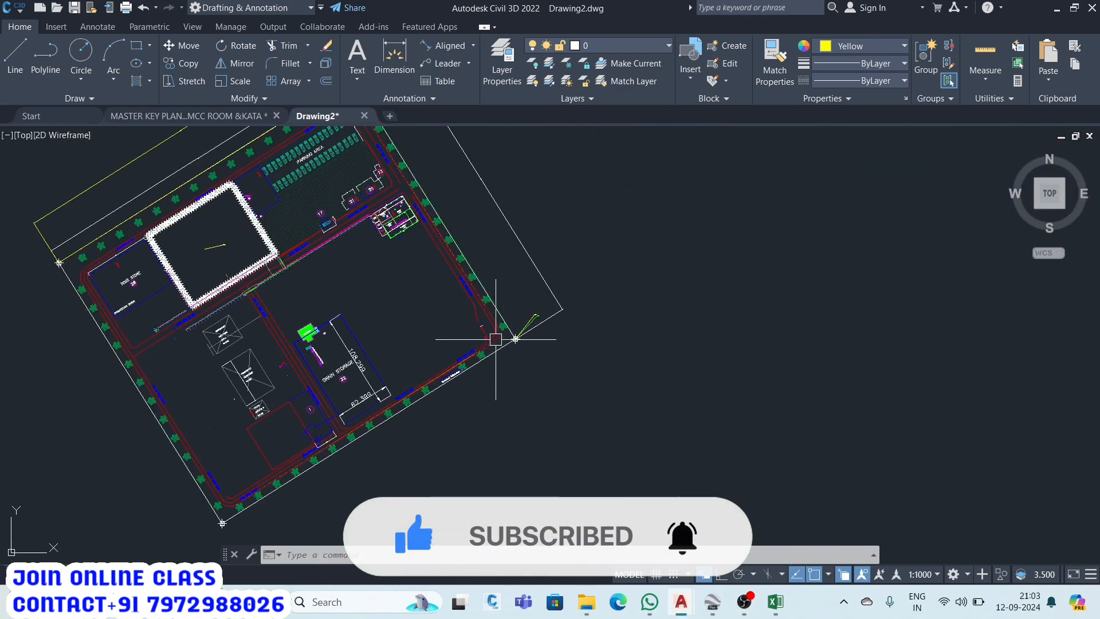
pyautogui.scroll(-8, 500, 371)
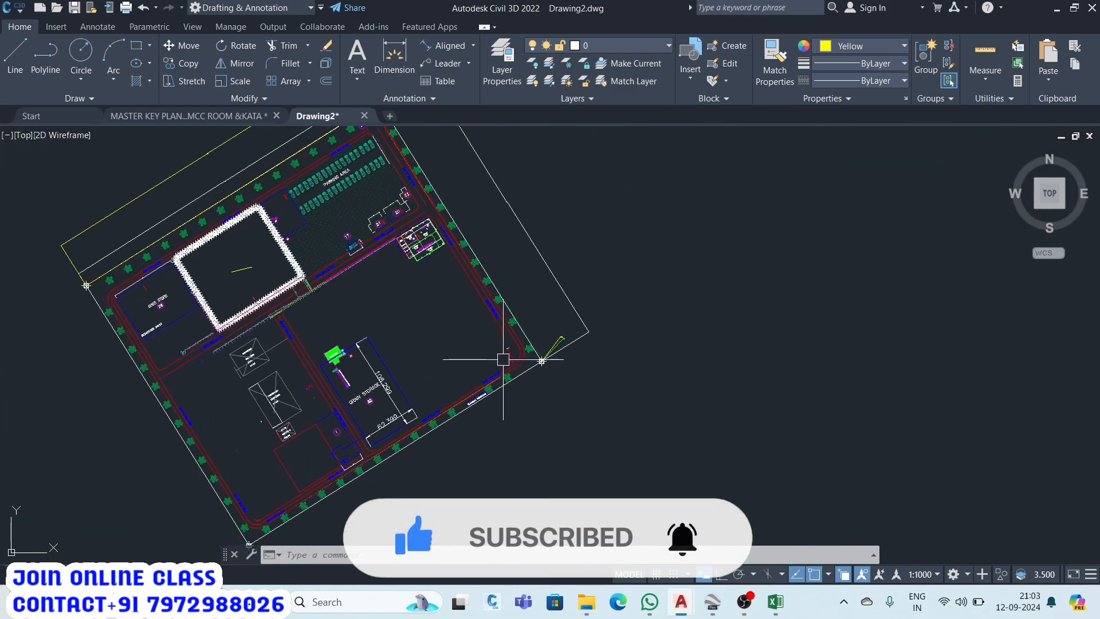